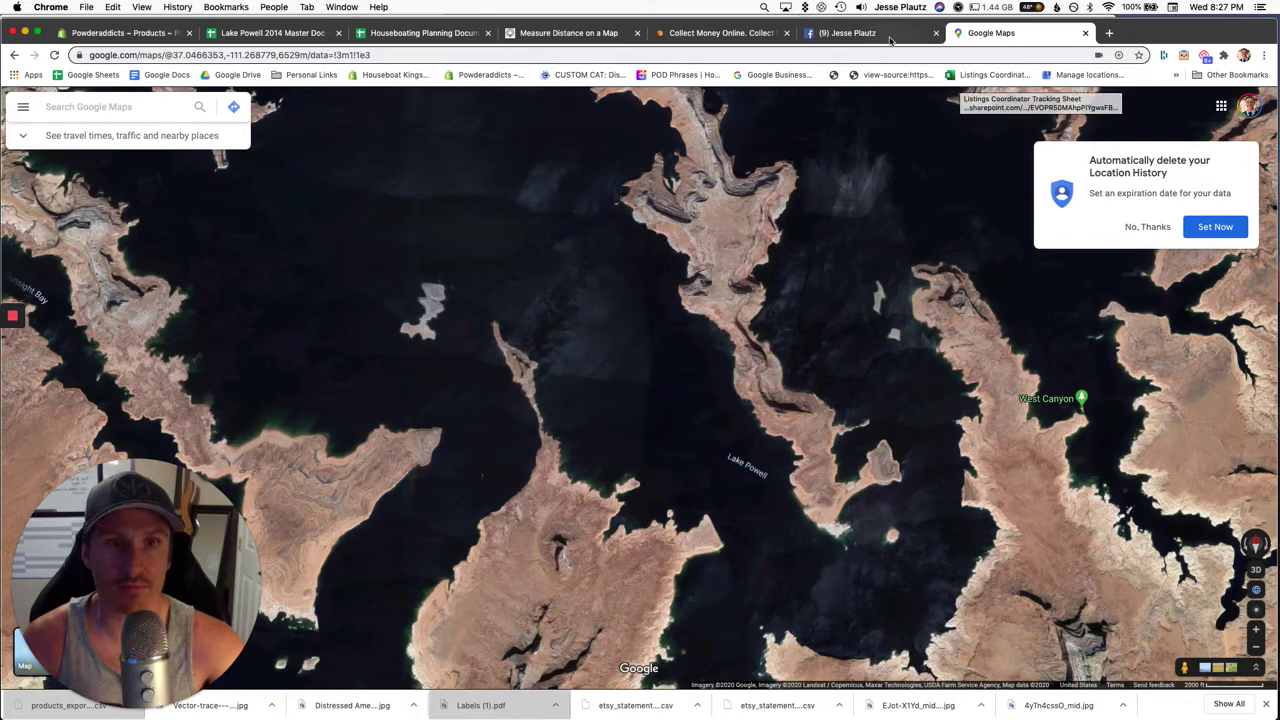
Step: Switch to Facebook, close the open photo and browse the Lake Powell 2016 album up to its title
click(848, 33)
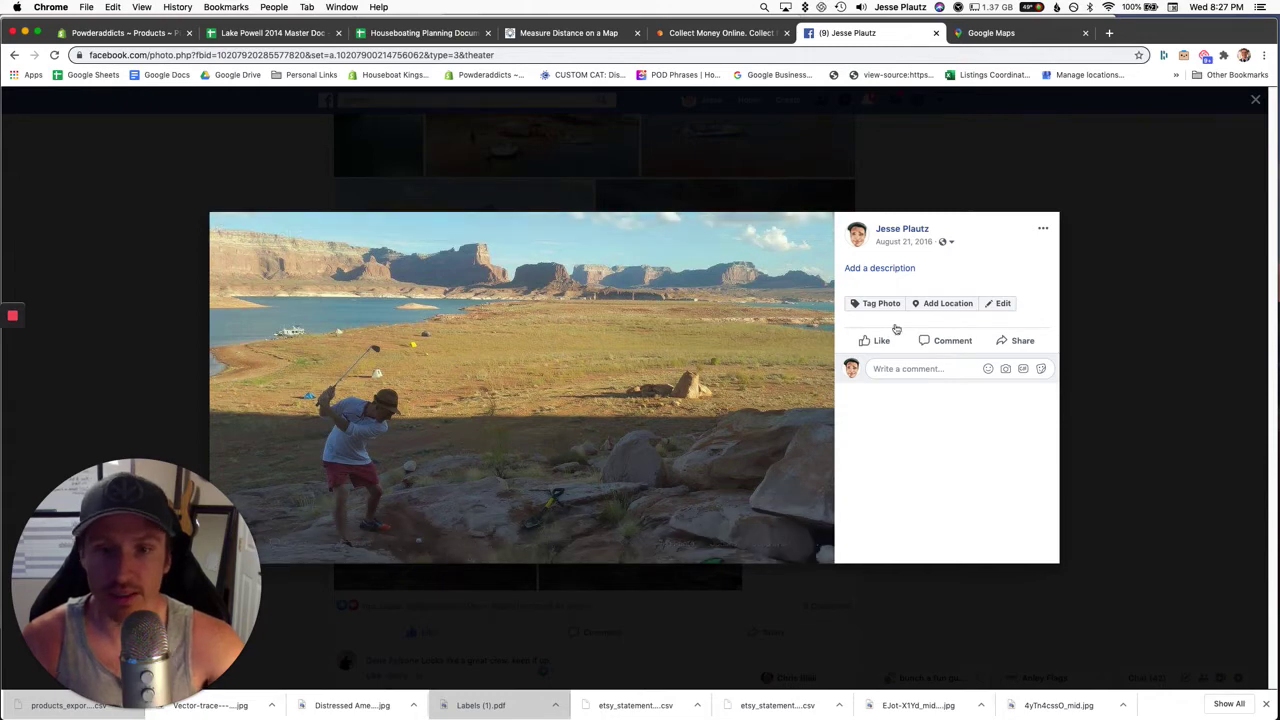
click(966, 163)
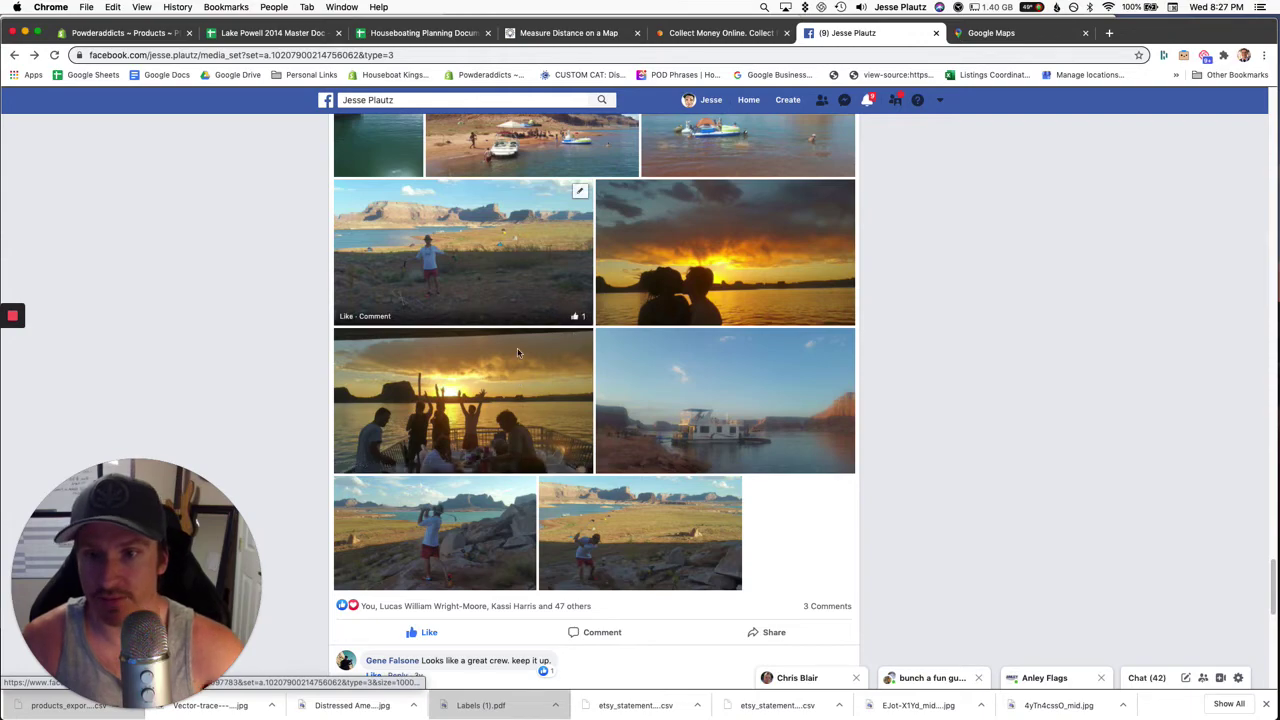
scroll(560, 460, up, 3)
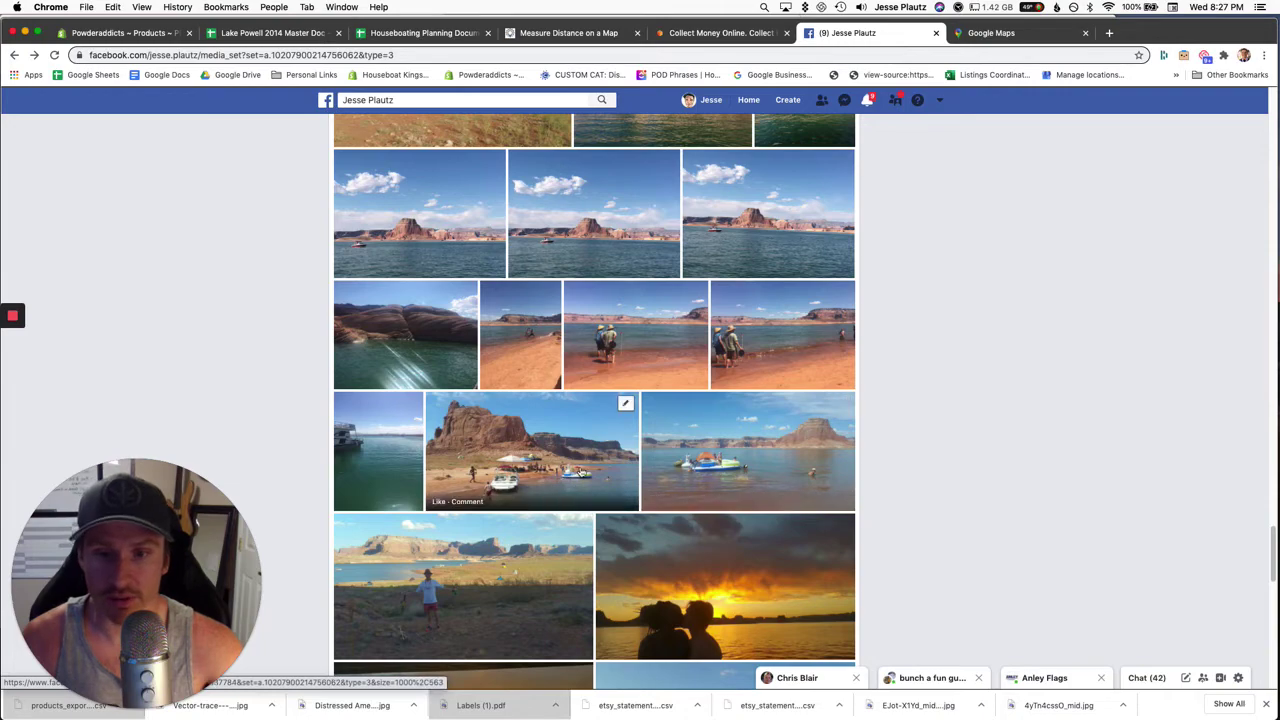
scroll(630, 478, up, 4)
scroll(638, 478, up, 5)
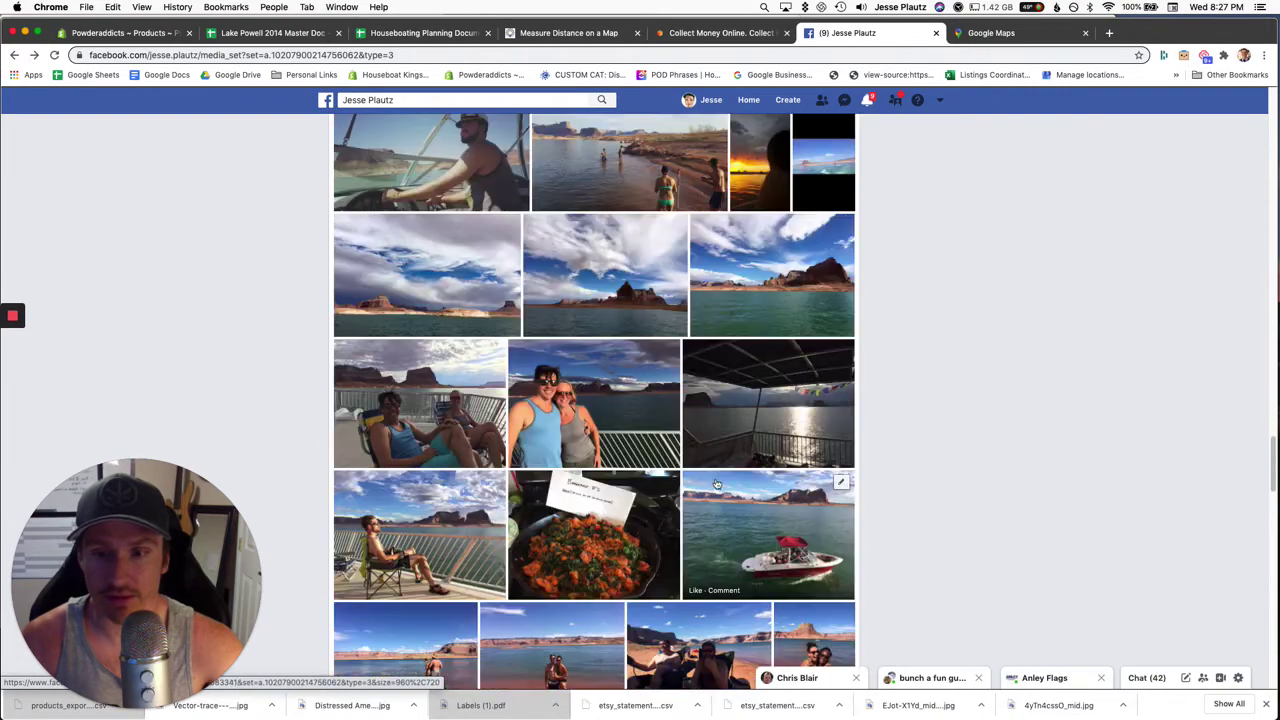
scroll(703, 514, up, 10)
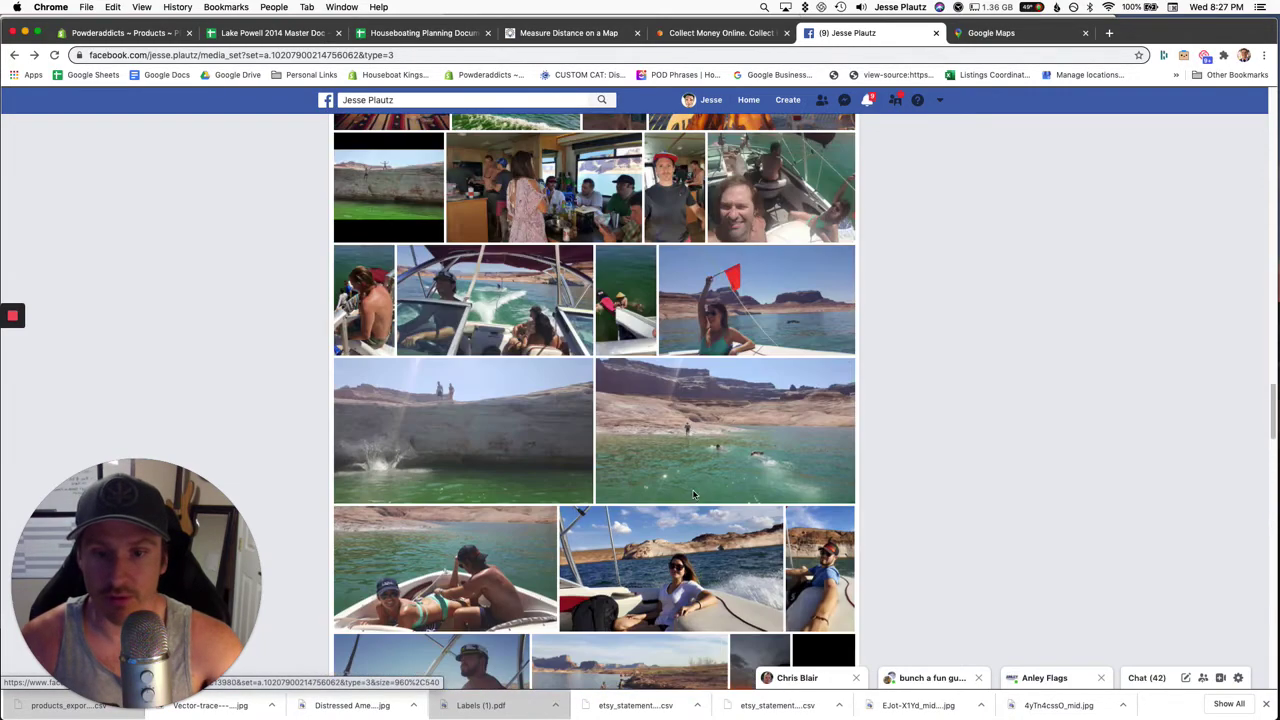
scroll(695, 490, up, 10)
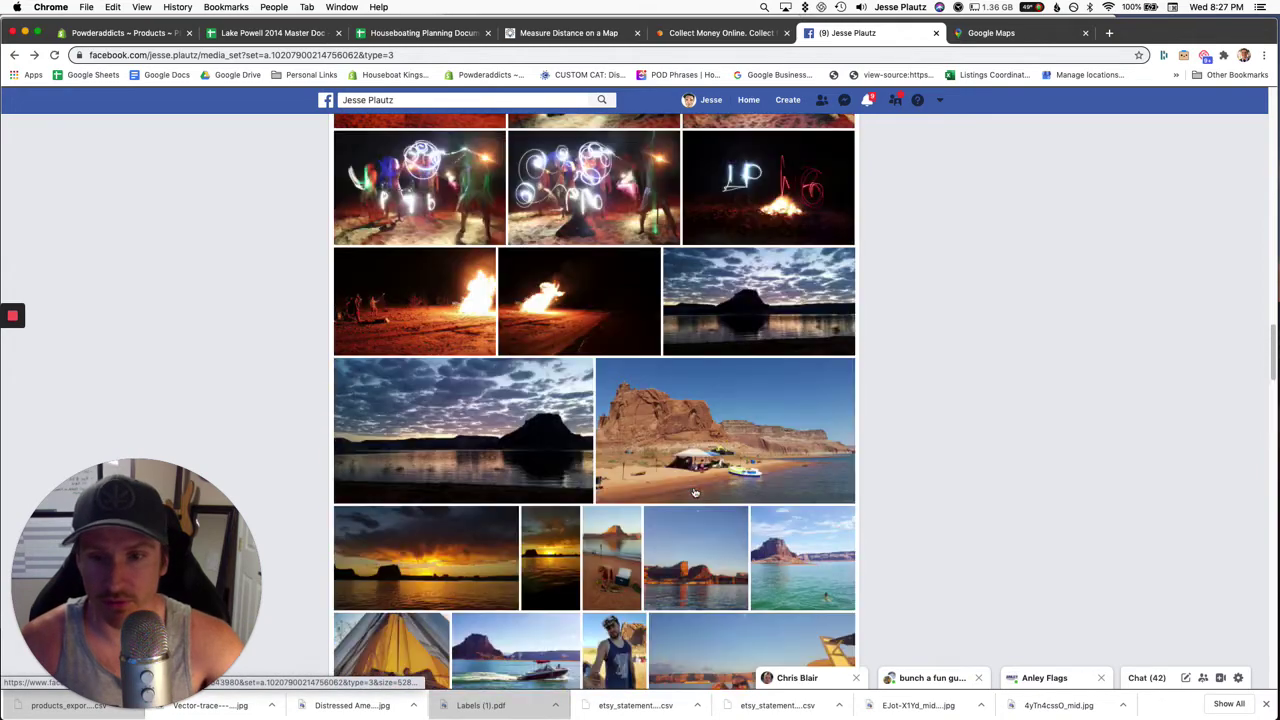
scroll(698, 488, up, 1)
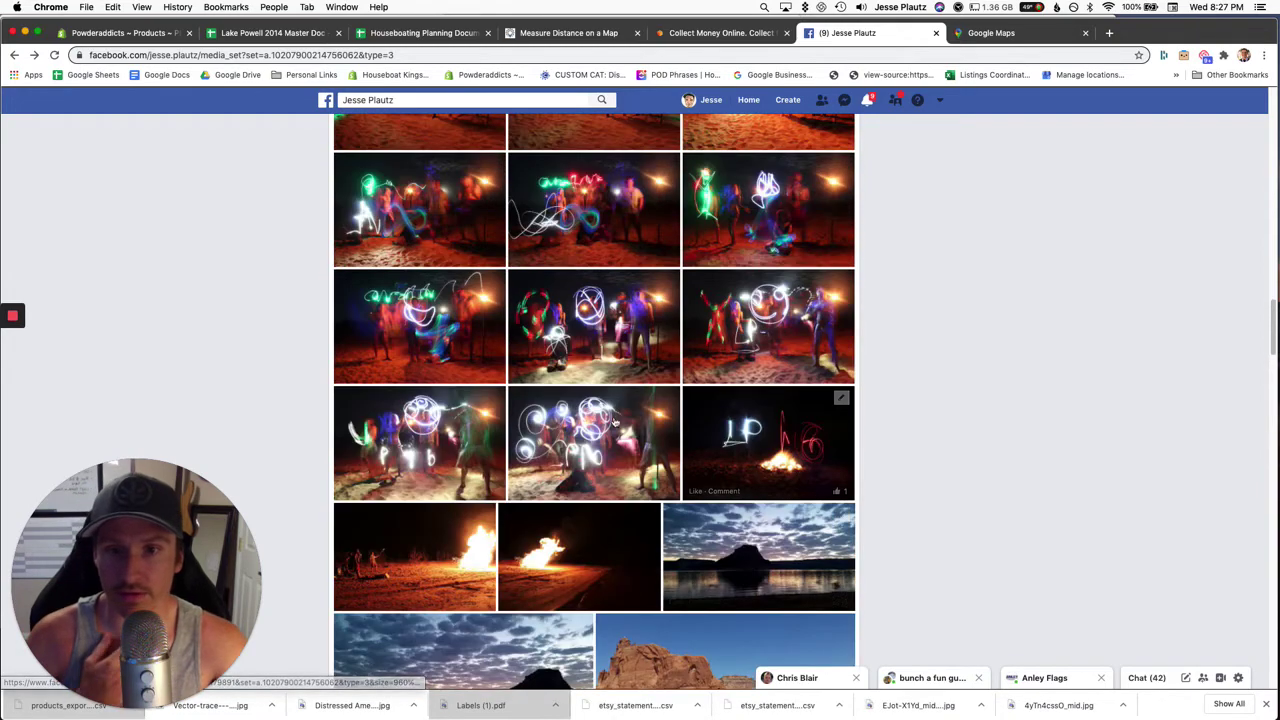
scroll(588, 310, up, 2)
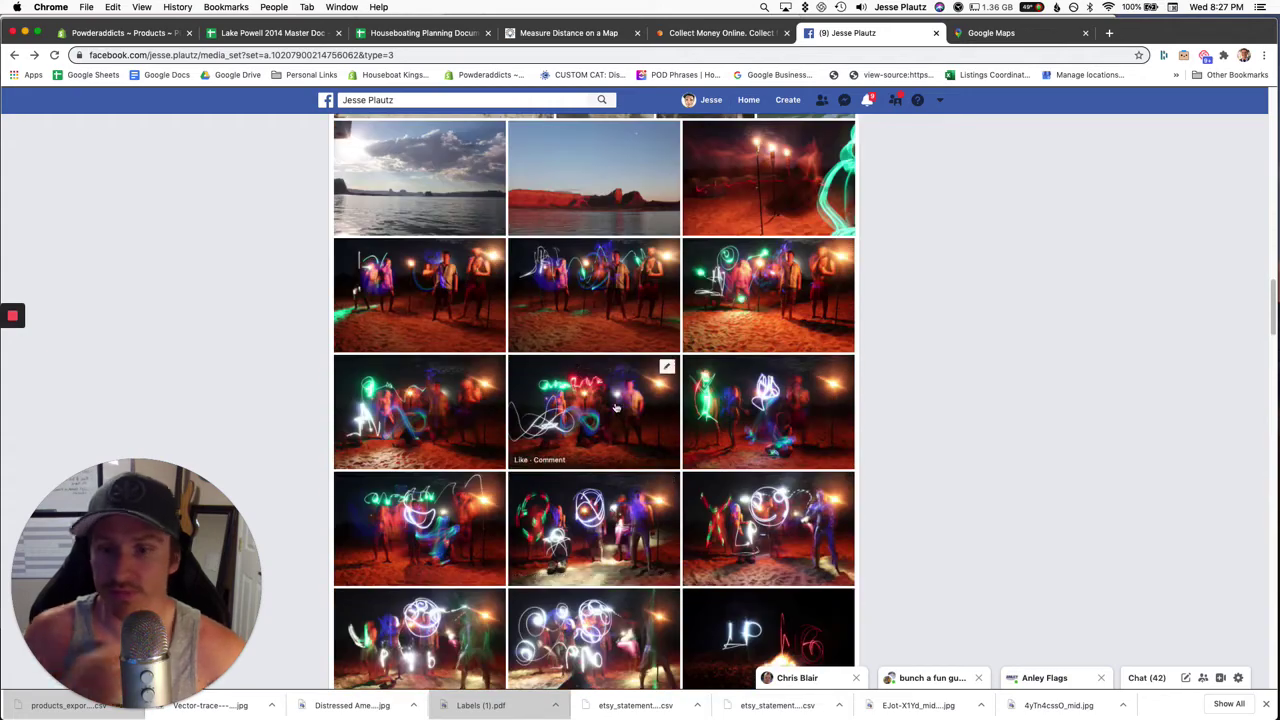
scroll(613, 403, up, 4)
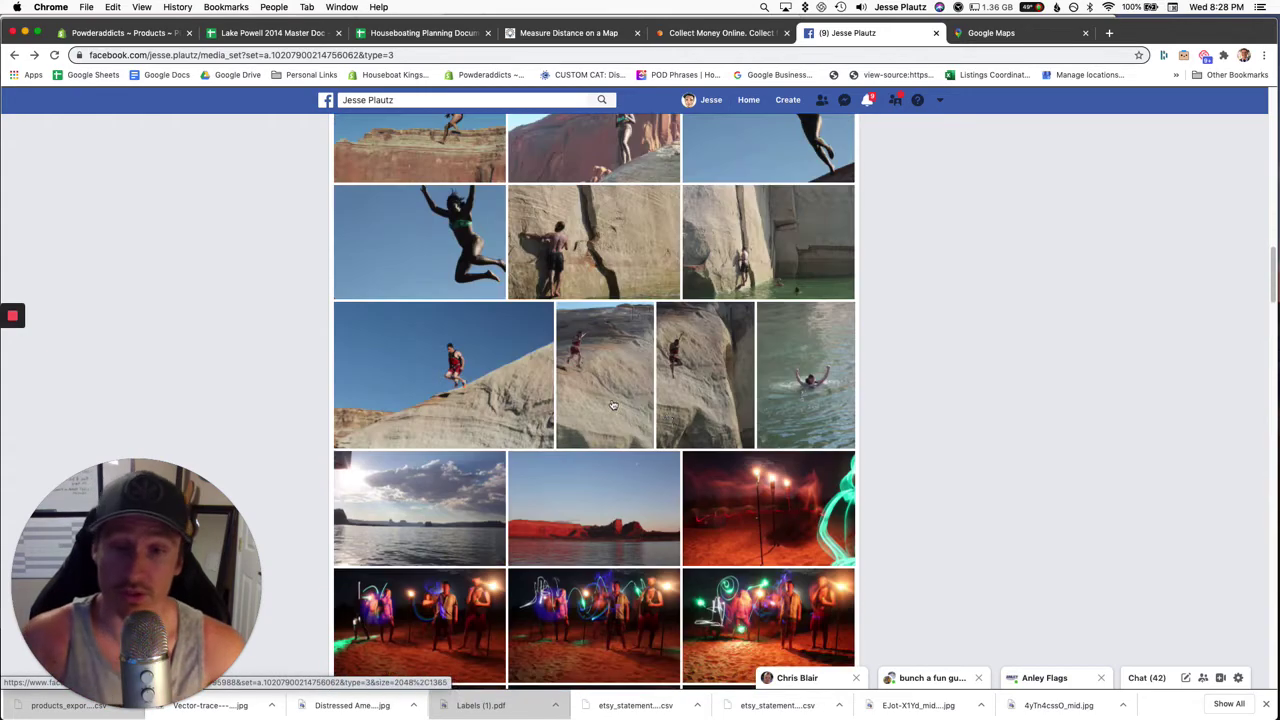
scroll(645, 428, up, 2)
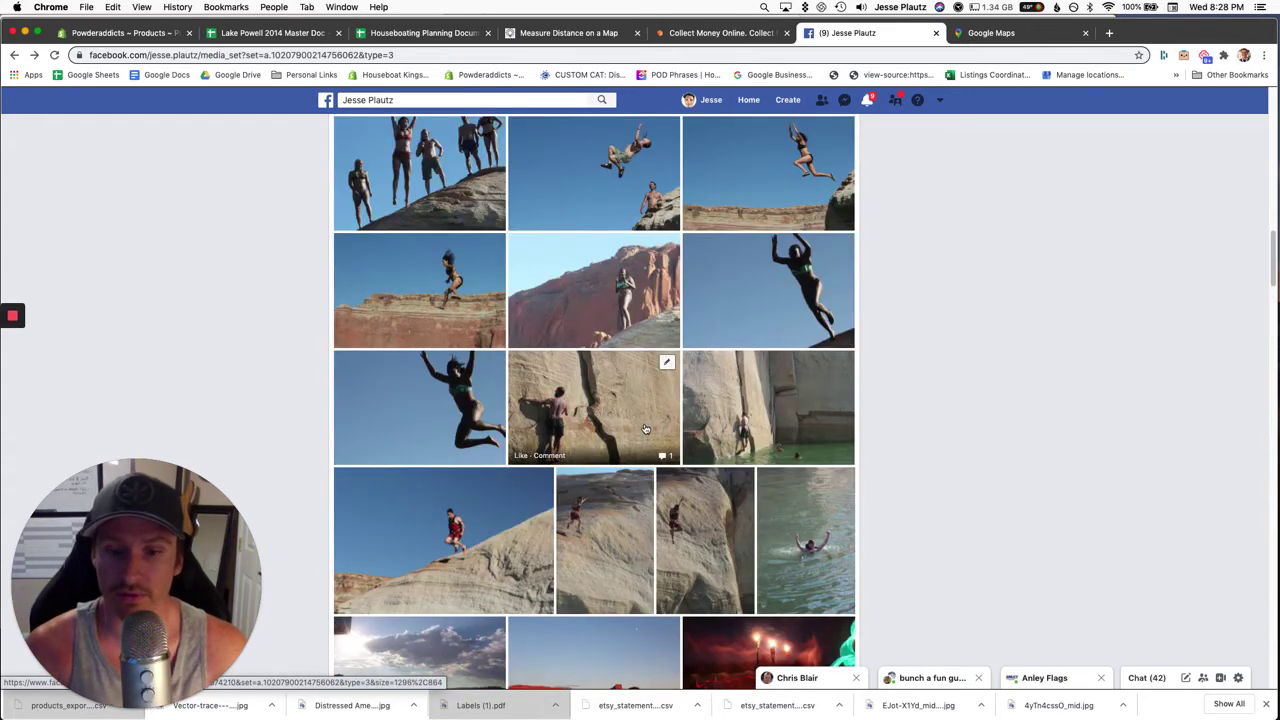
scroll(645, 428, down, 4)
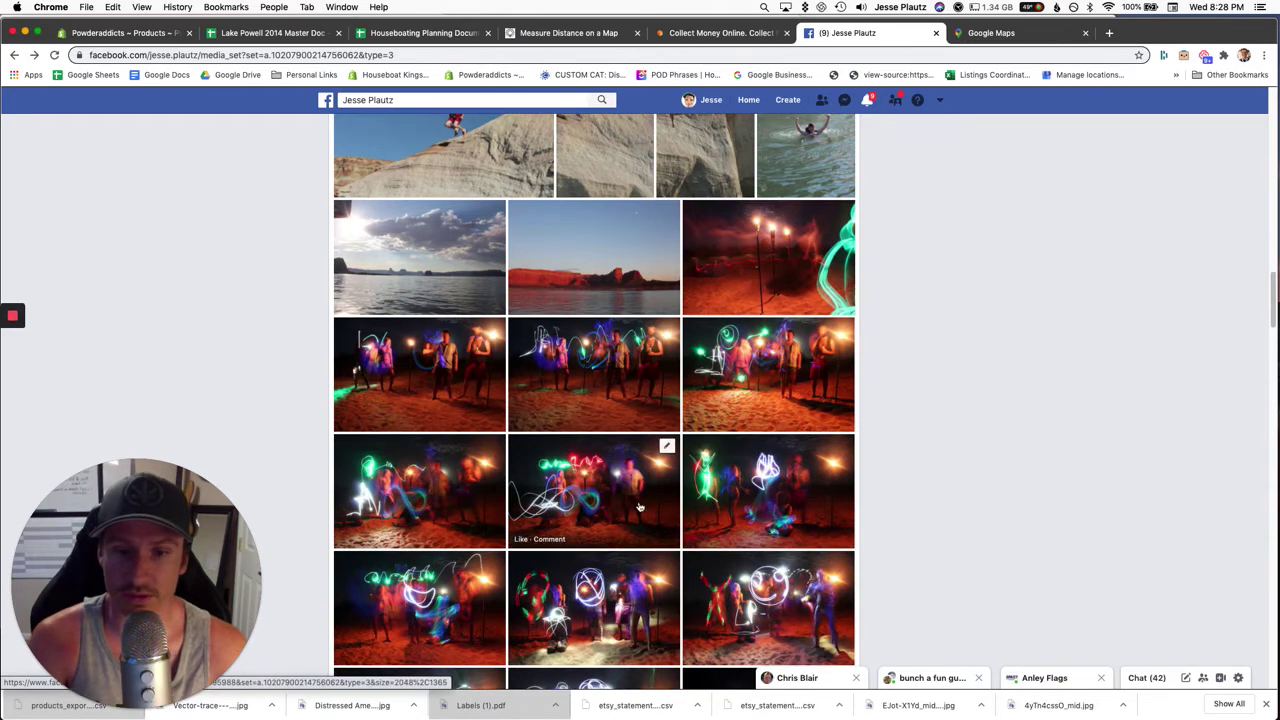
scroll(640, 507, up, 2)
scroll(615, 460, up, 4)
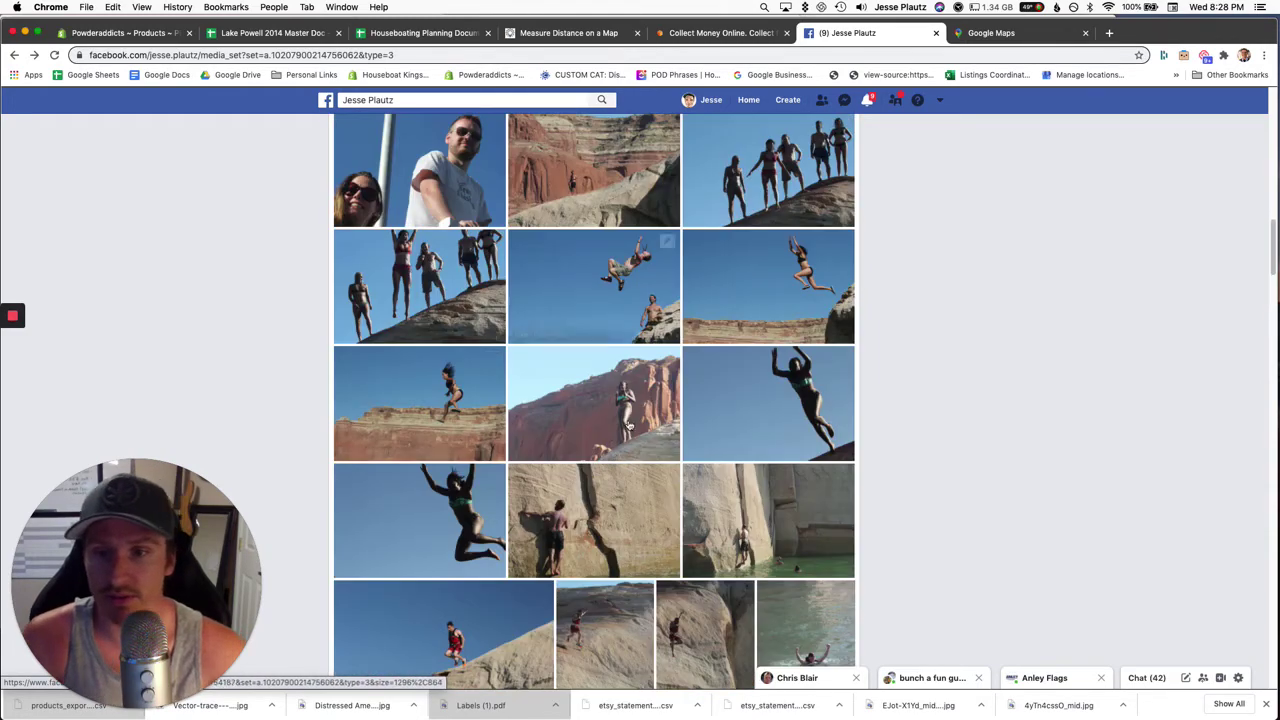
scroll(628, 425, up, 5)
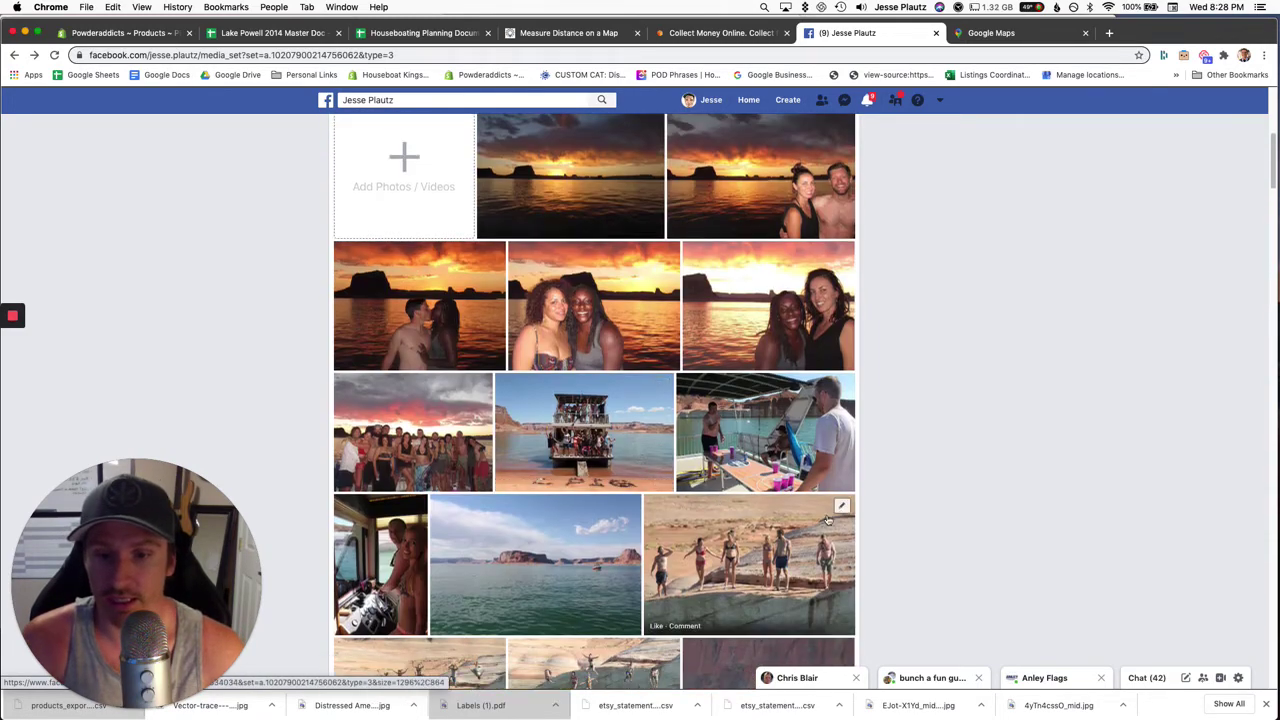
scroll(766, 476, up, 3)
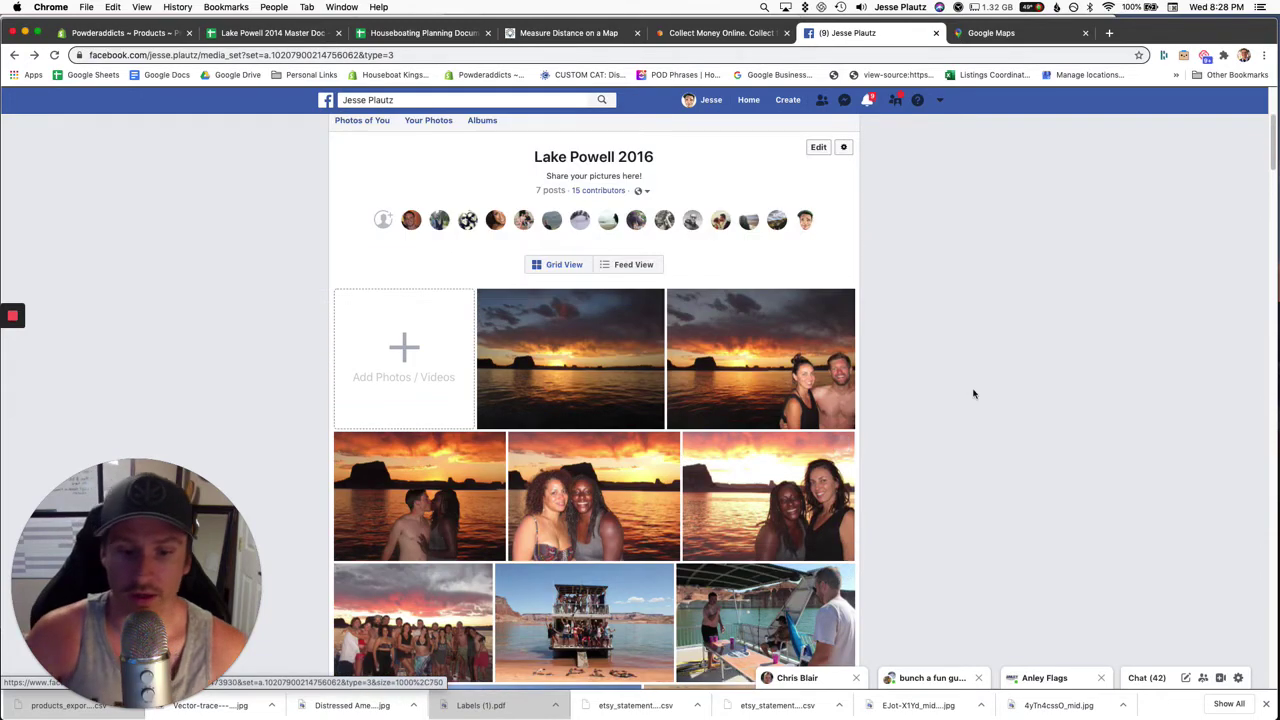
scroll(866, 360, down, 2)
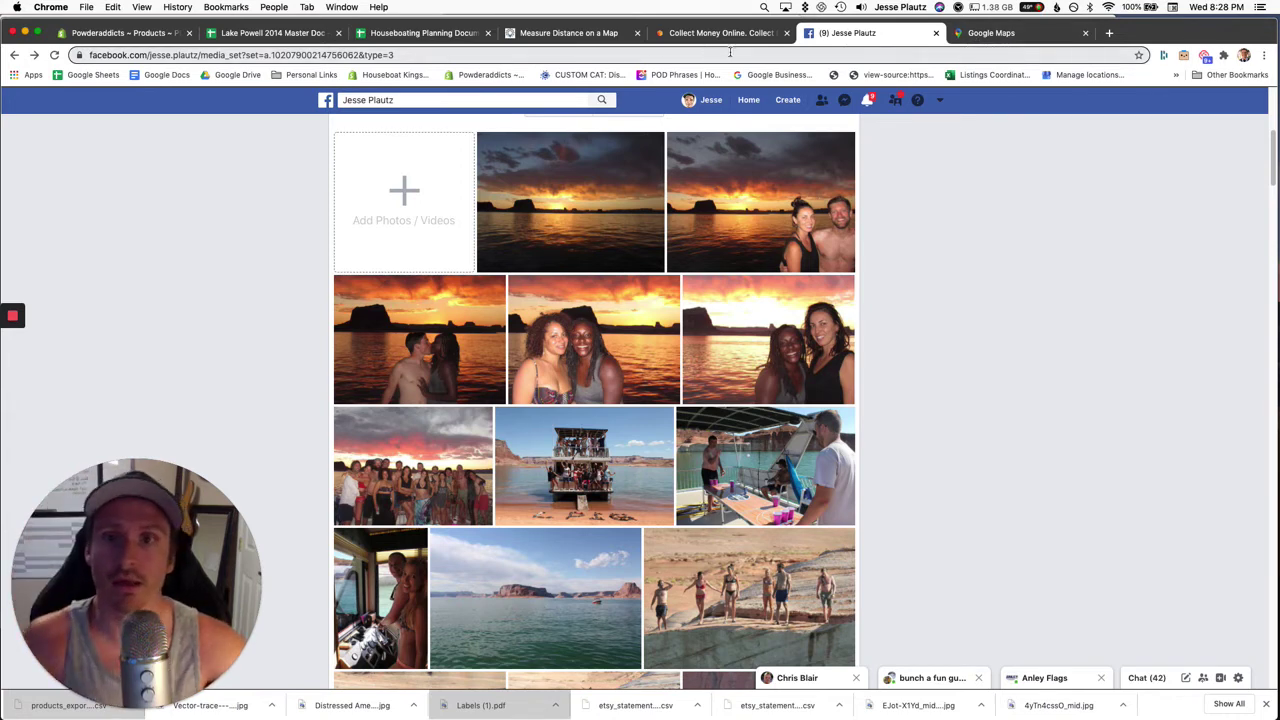
Step: Switch to the Houseboating Planning Document and examine the Confirmed table's guest rows in the Roster and Contact List
click(428, 33)
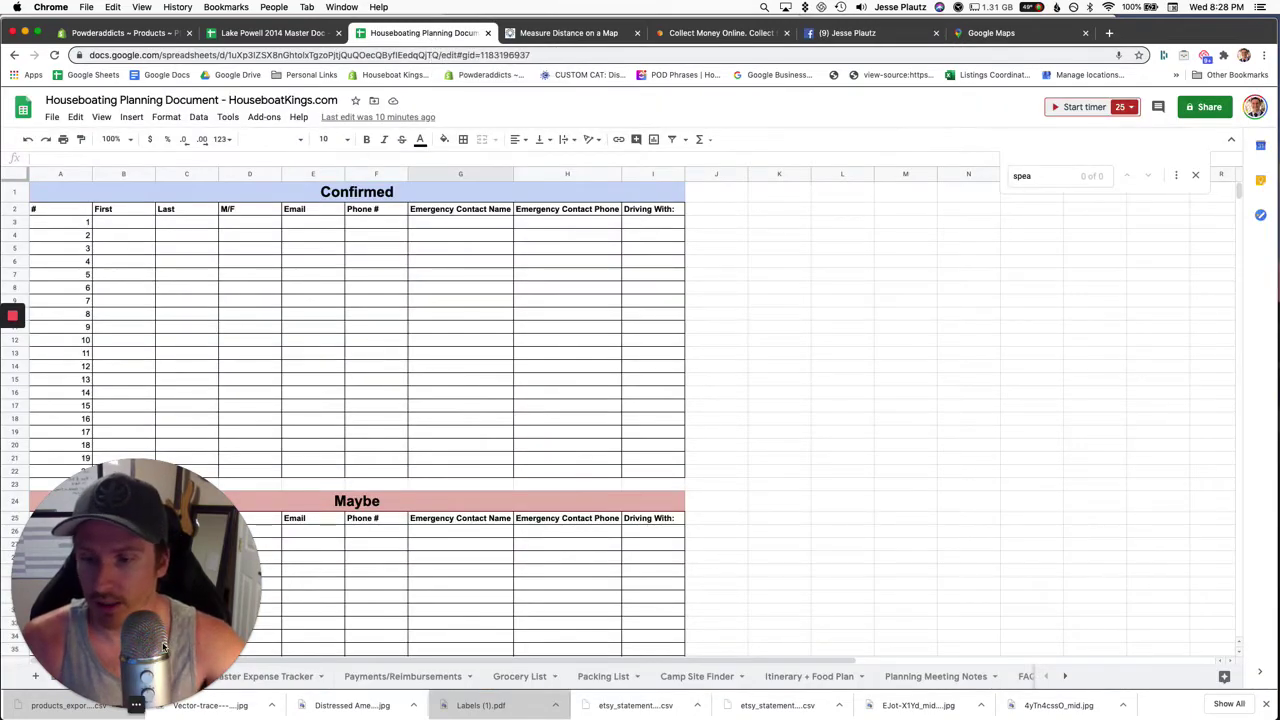
mouse_move(112, 706)
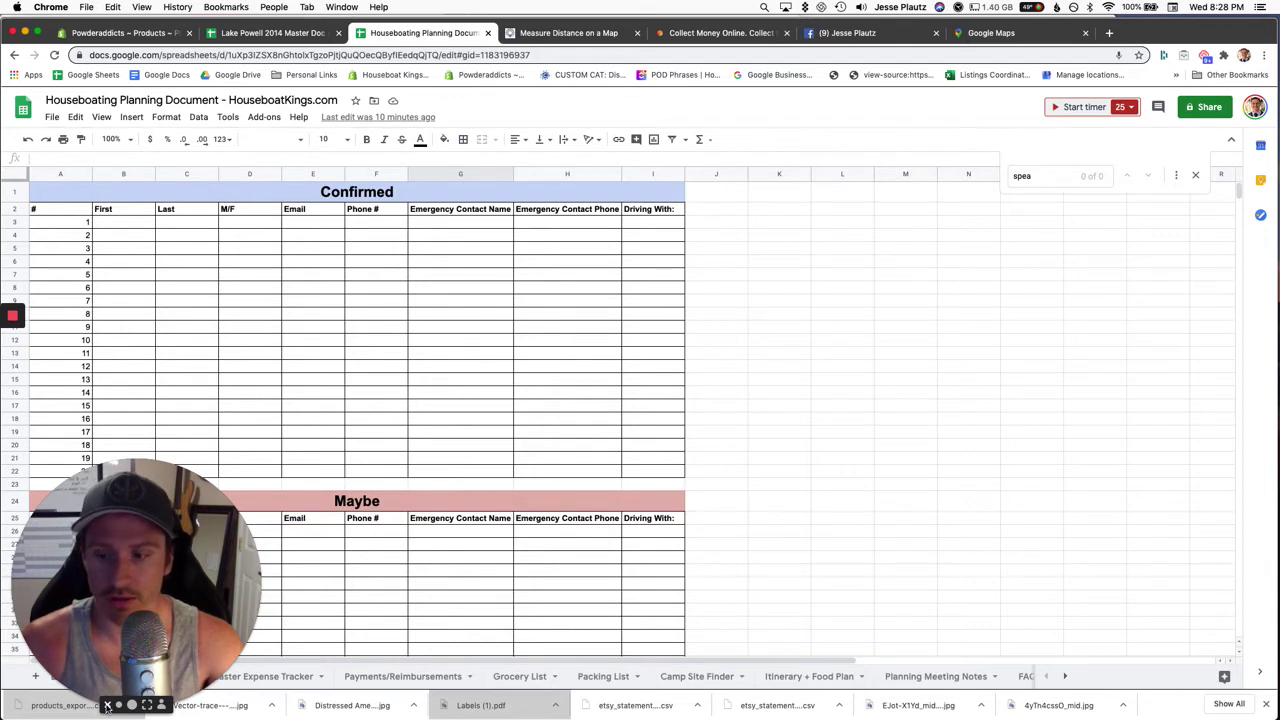
click(108, 706)
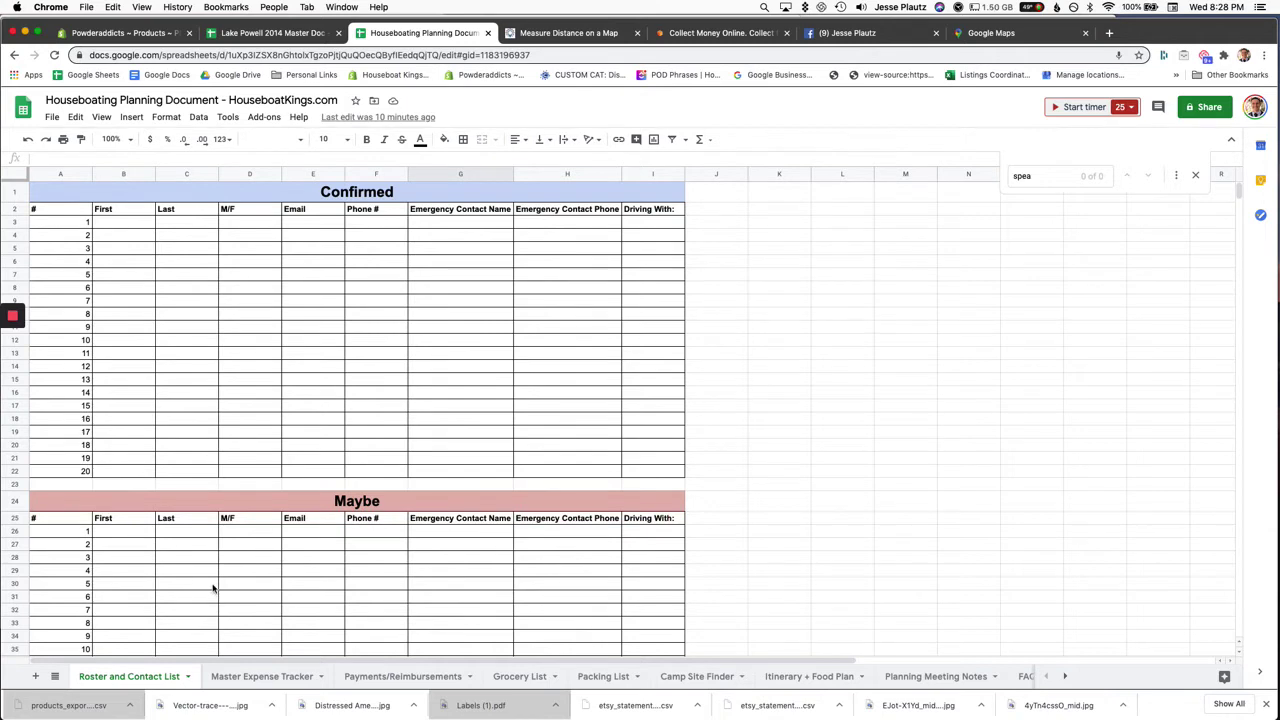
click(257, 608)
click(181, 354)
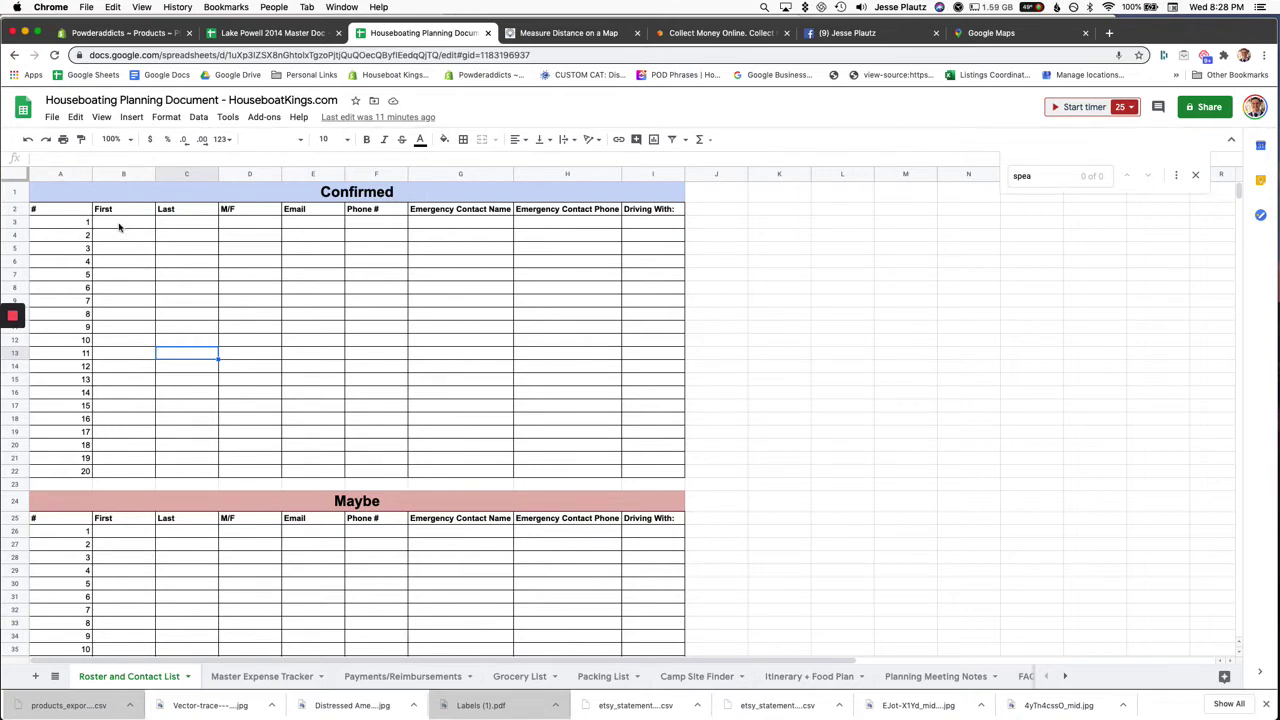
drag(118, 226, 634, 479)
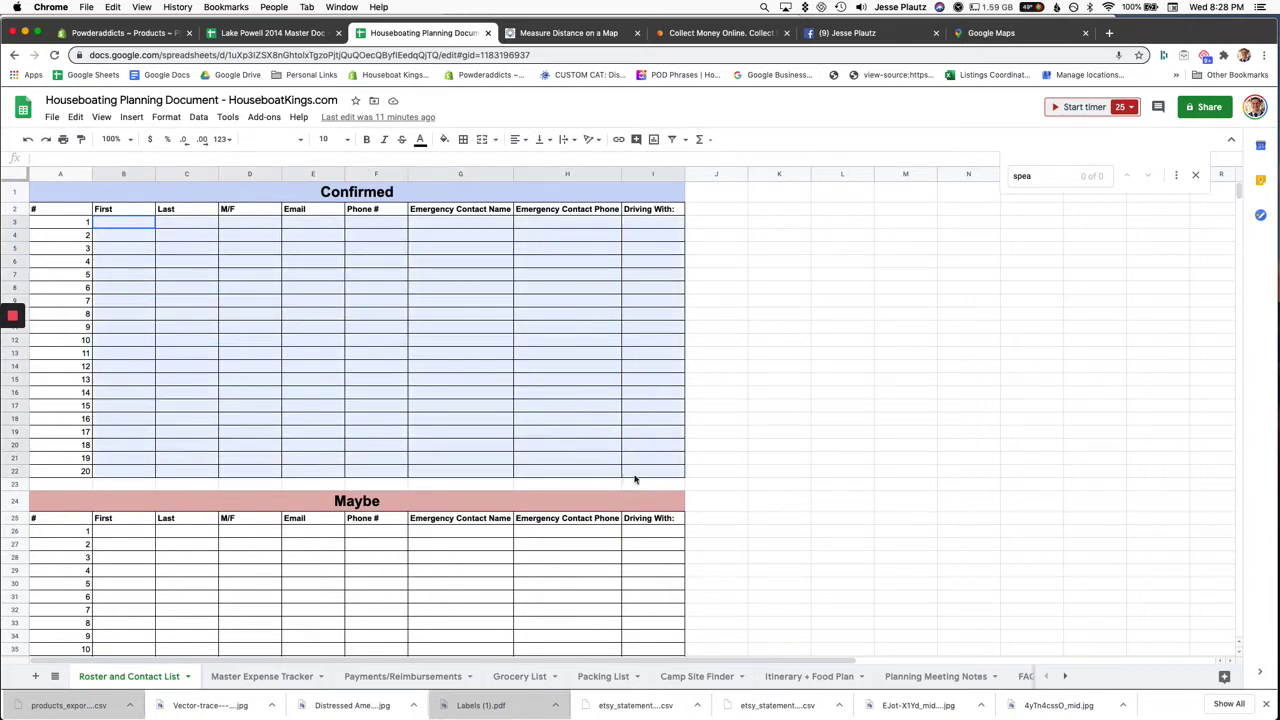
click(606, 468)
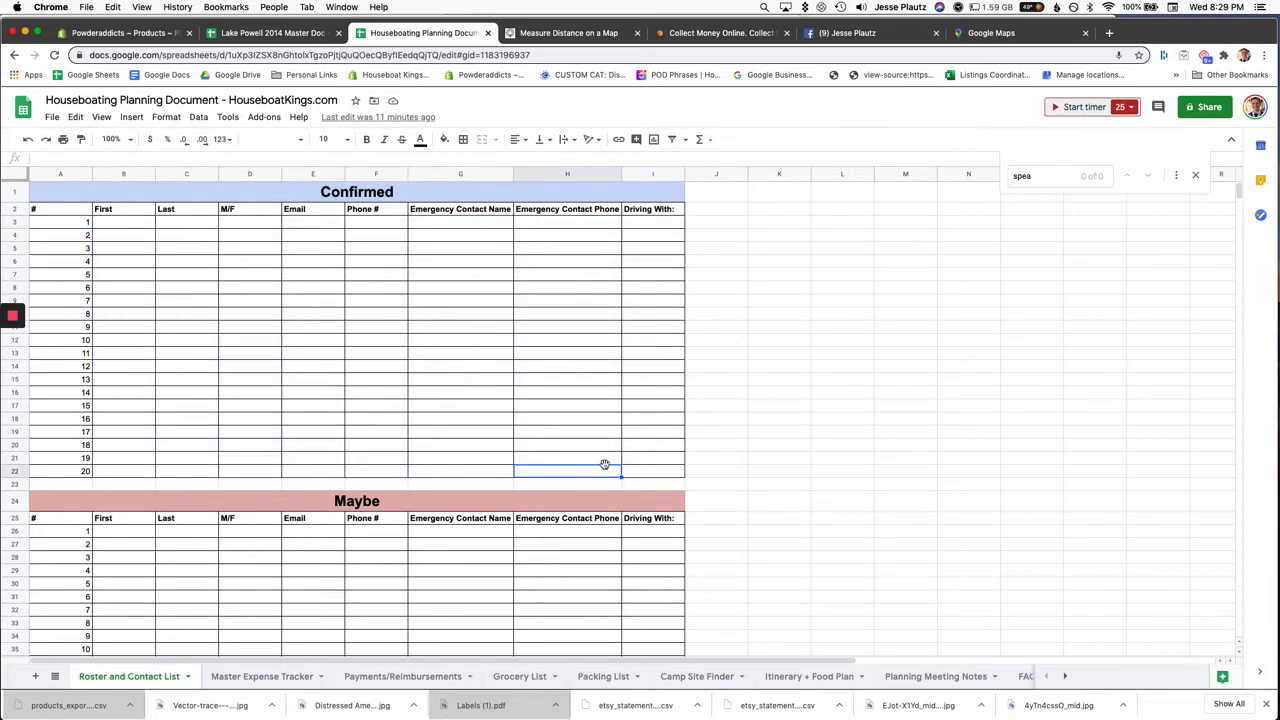
click(660, 472)
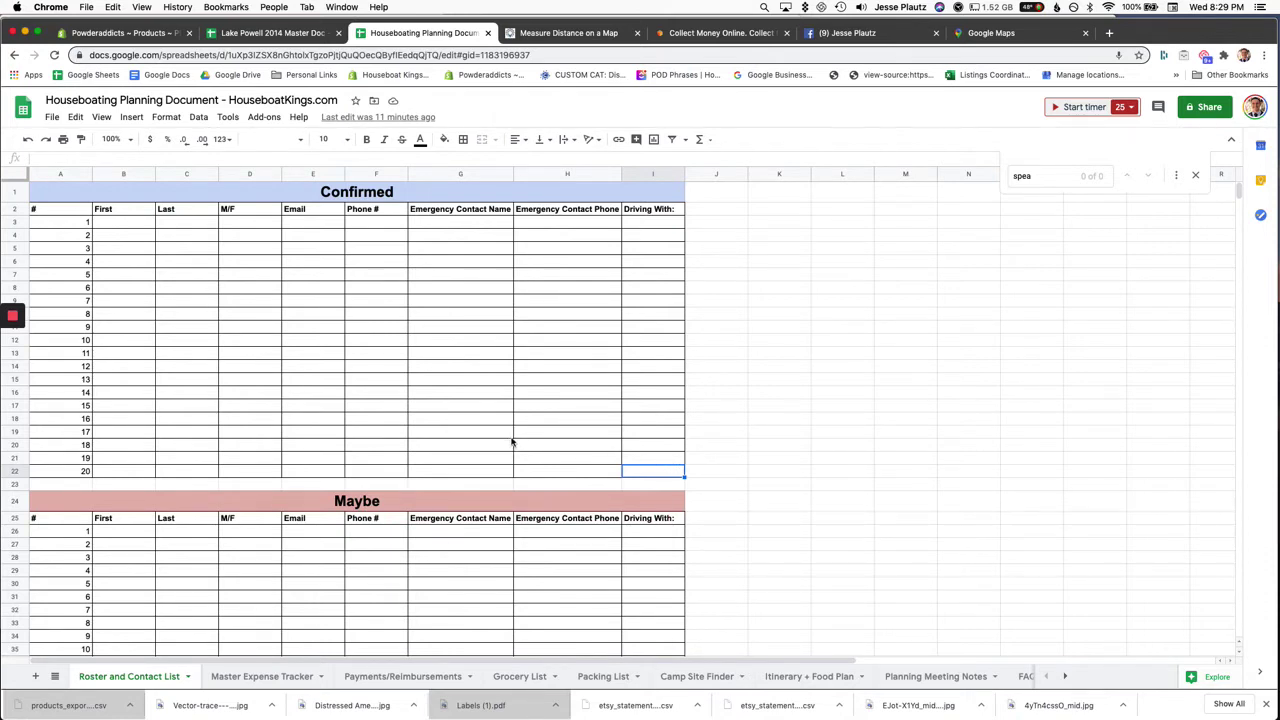
Step: Review the Confirmed and Maybe tables, examining the email, phone, emergency contact and Driving With columns
scroll(511, 441, down, 3)
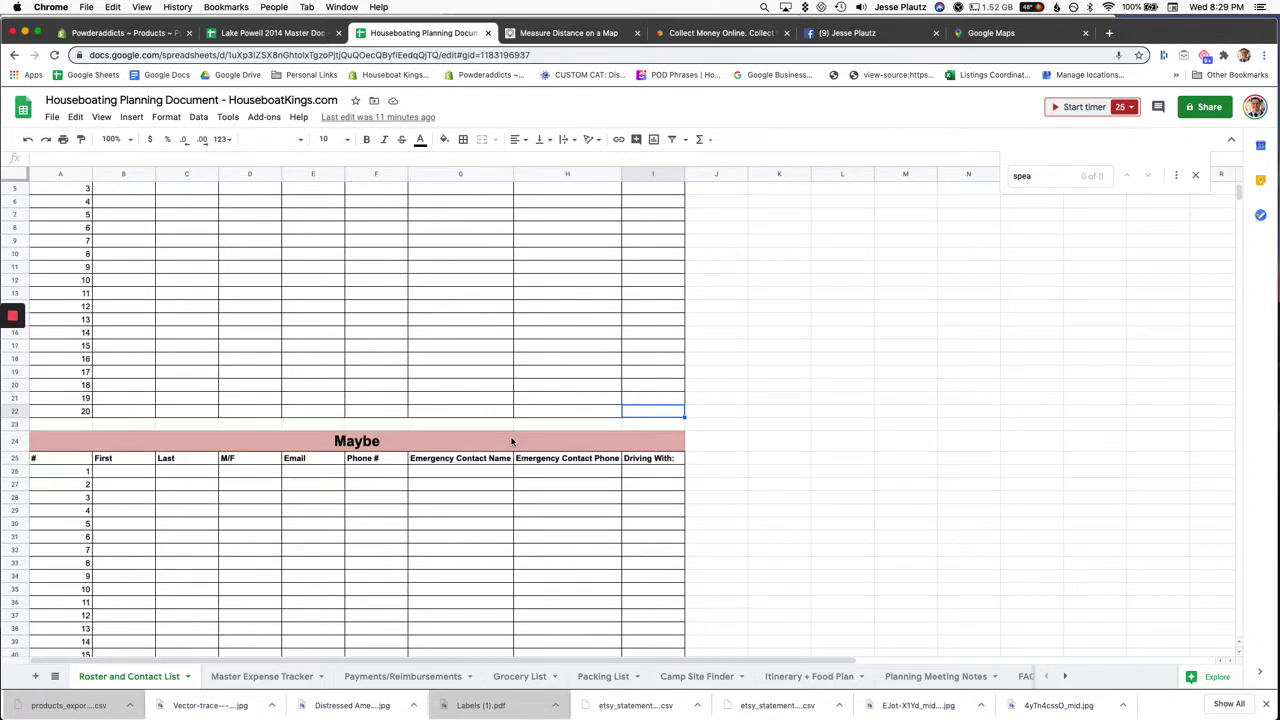
scroll(511, 441, up, 3)
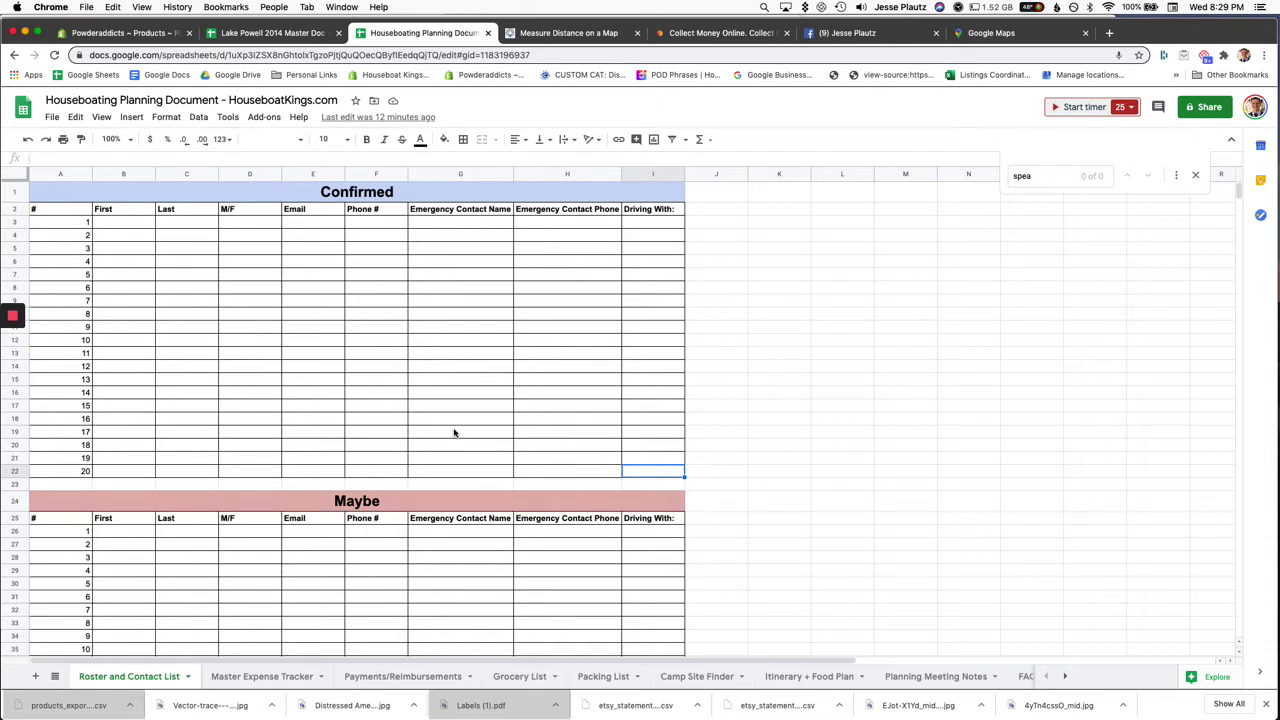
scroll(454, 430, down, 1)
scroll(454, 430, up, 1)
drag(297, 229, 531, 229)
click(466, 226)
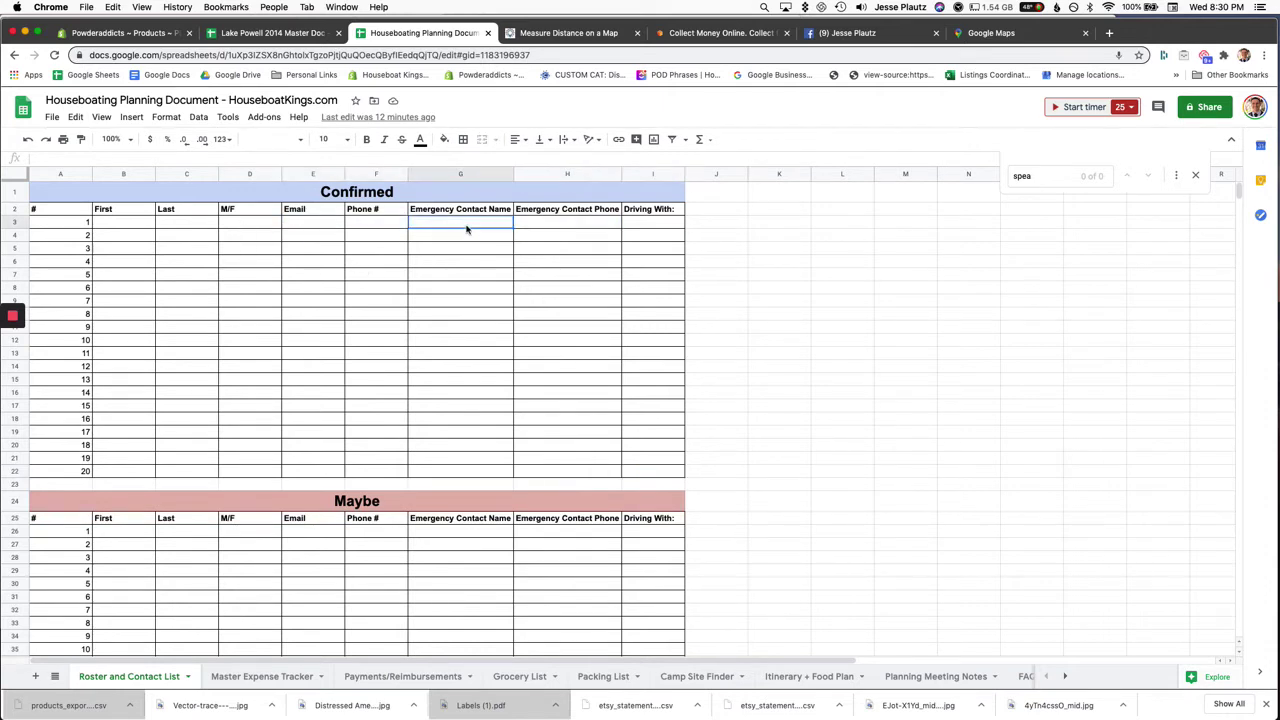
click(558, 225)
click(649, 232)
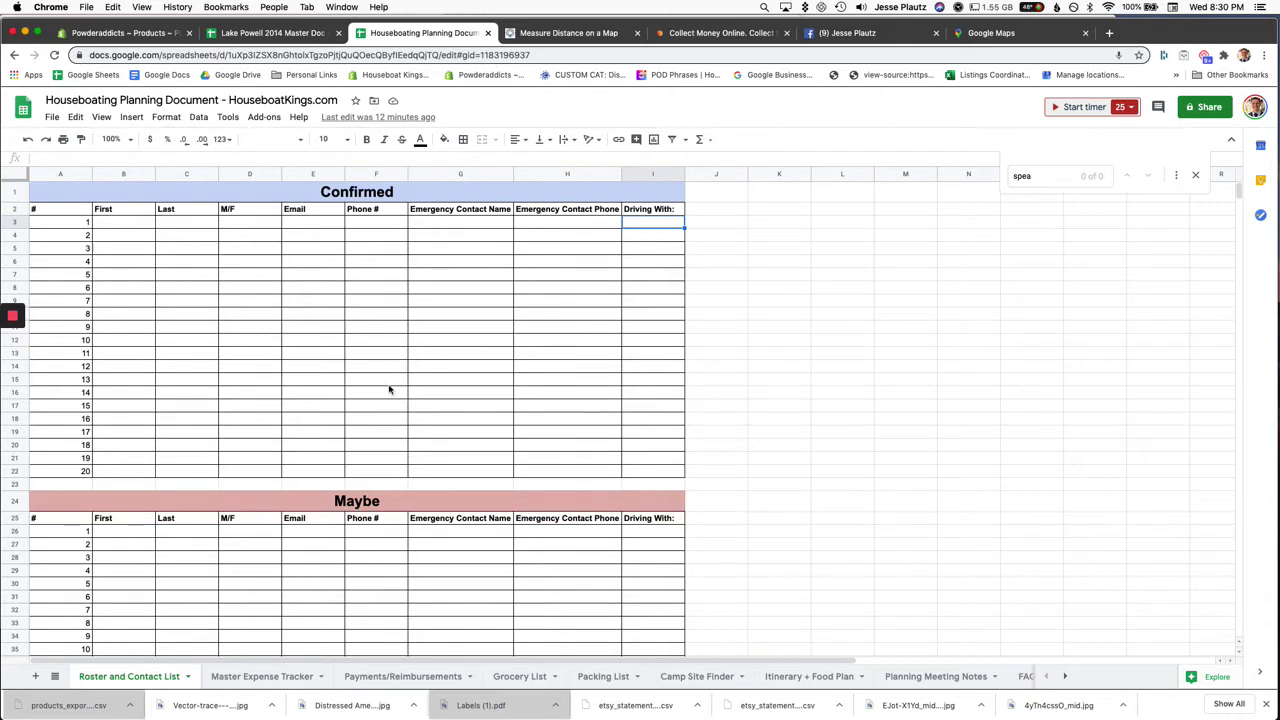
scroll(392, 385, down, 3)
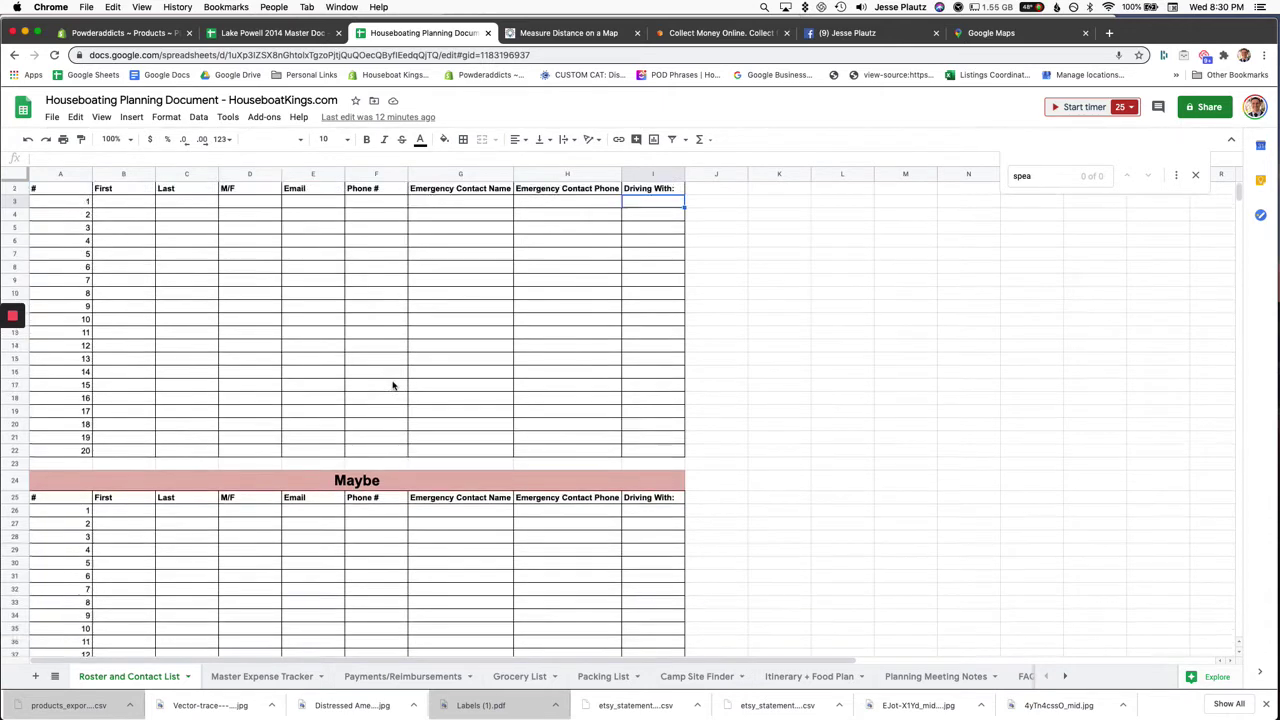
scroll(392, 382, up, 2)
scroll(392, 382, down, 3)
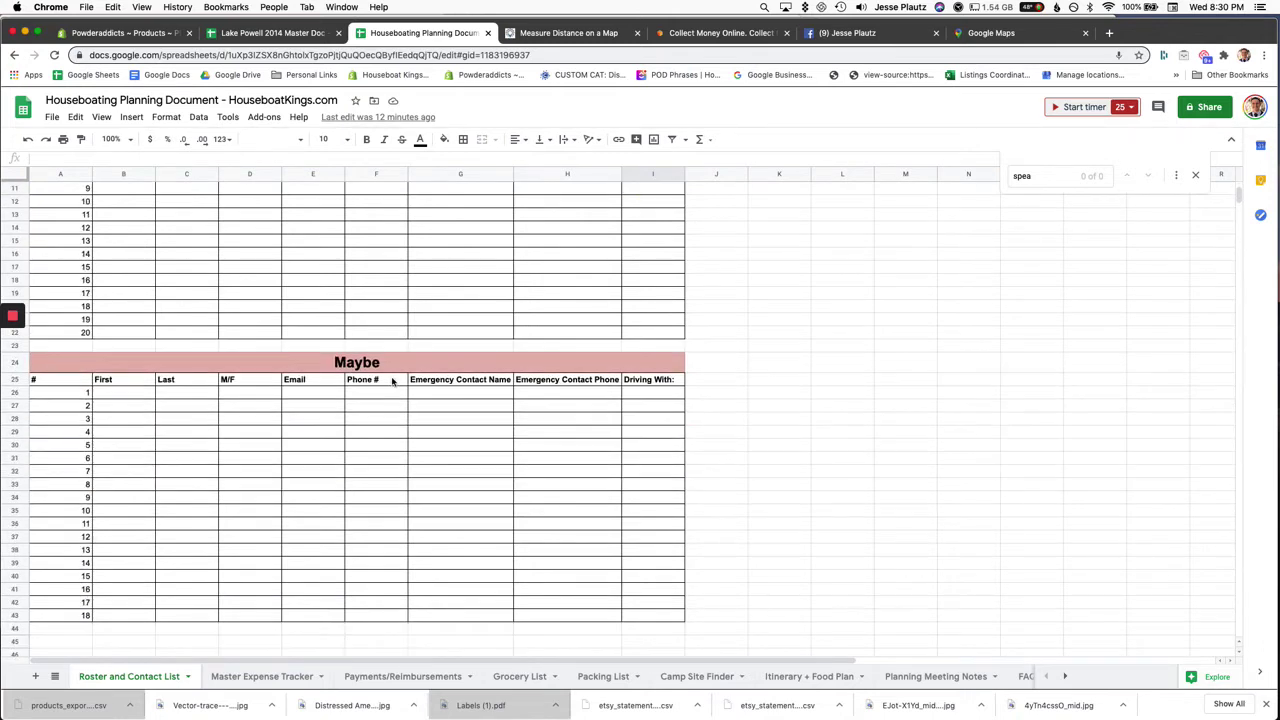
scroll(298, 412, up, 4)
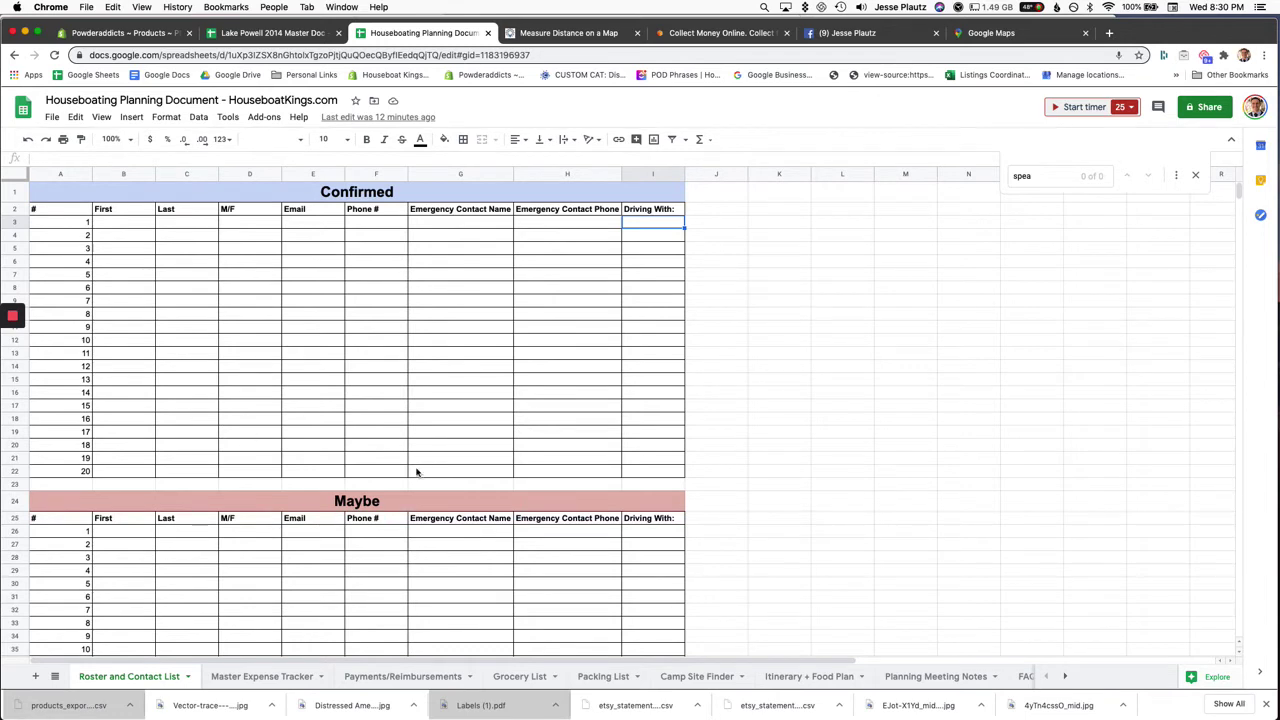
Step: Open the Master Expense Tracker sheet at its Rental Cost section and close the find box
click(257, 677)
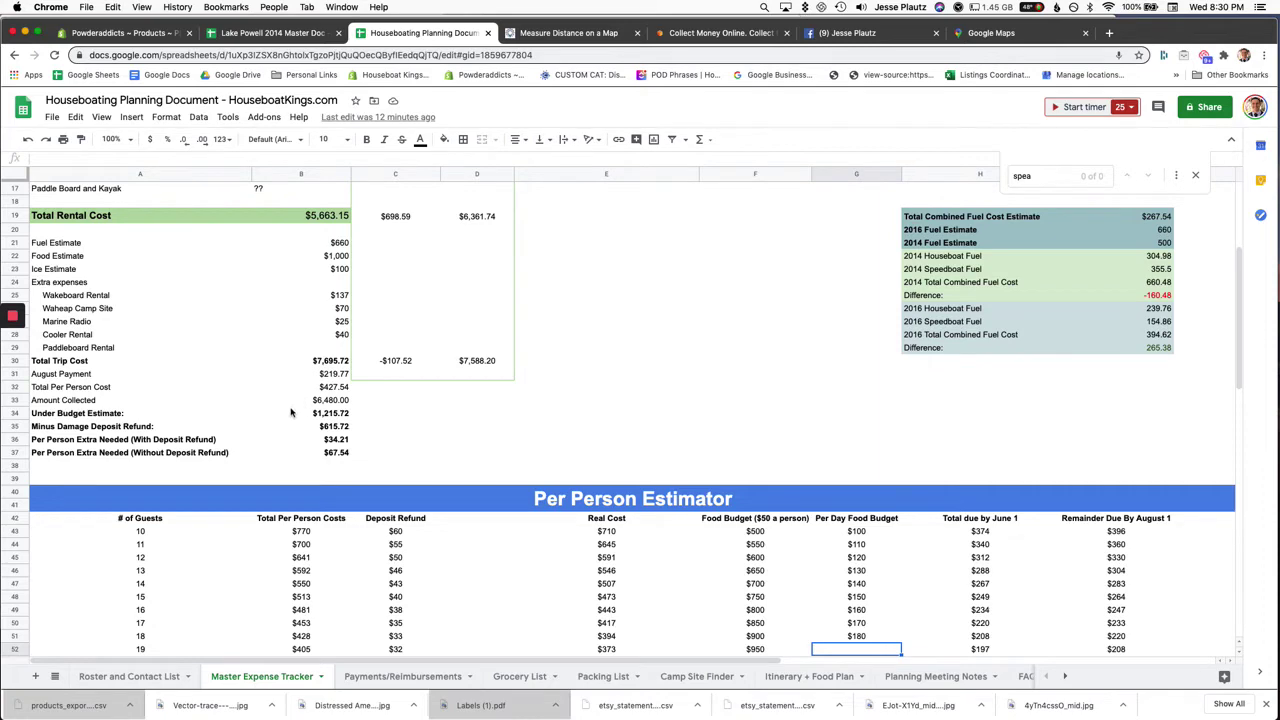
scroll(290, 413, up, 5)
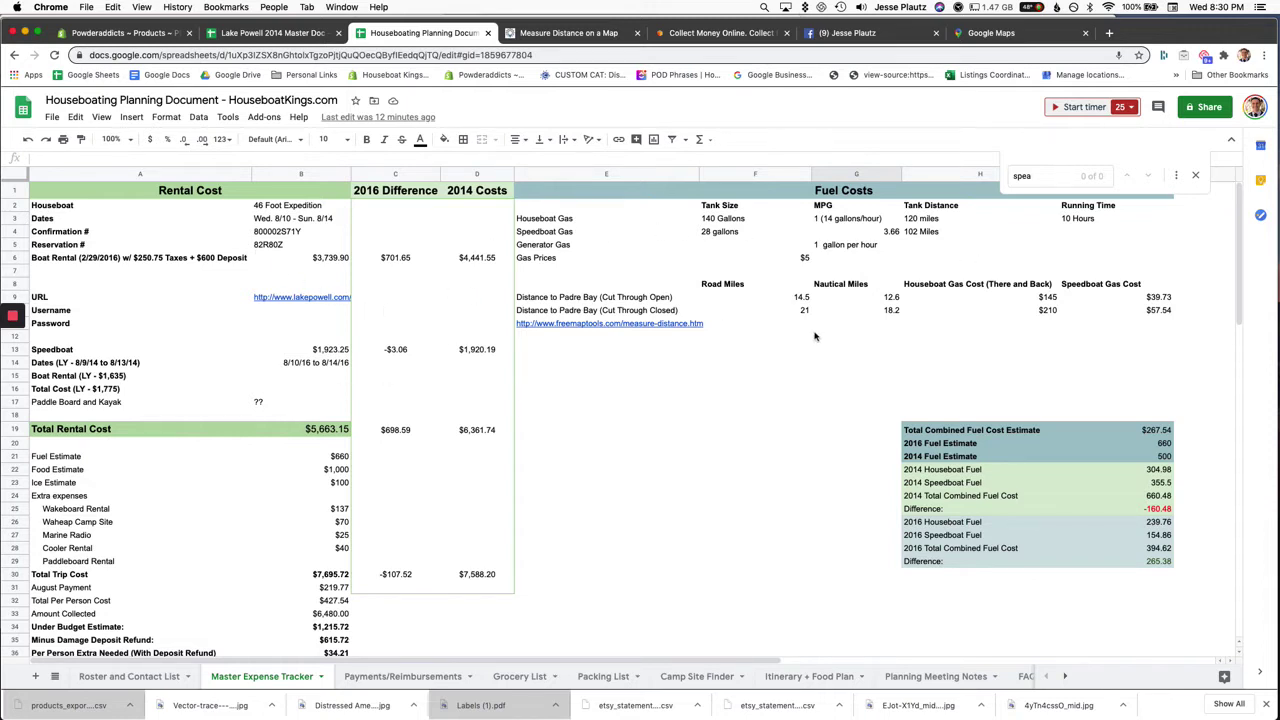
click(1193, 177)
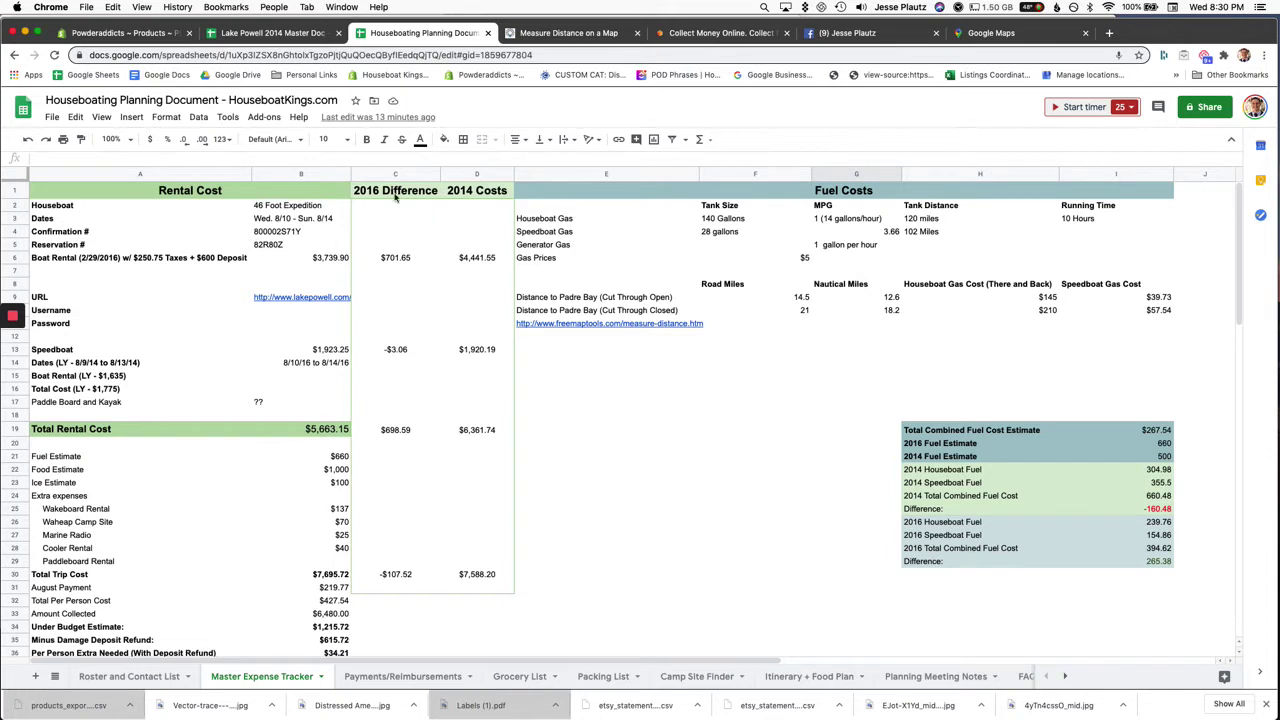
Step: Examine the houseboat model and the boat rental row's cost, 2016 difference and 2014 cost
click(289, 206)
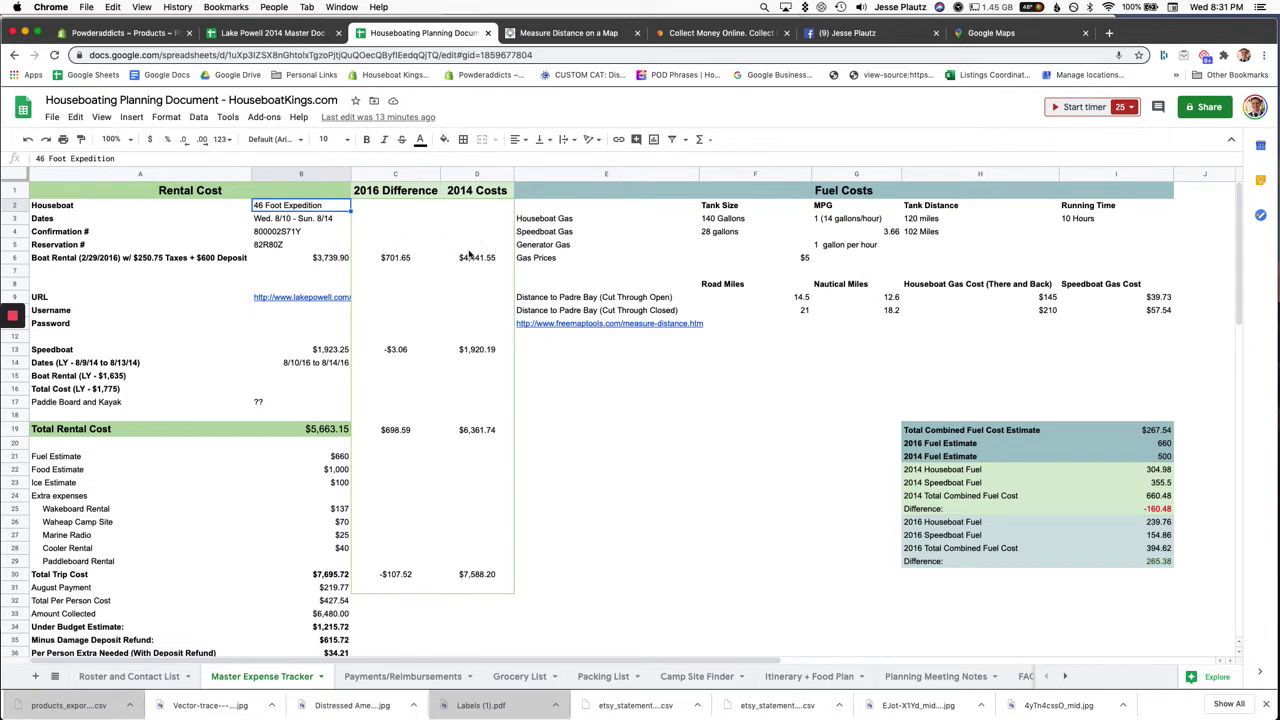
click(330, 258)
click(403, 263)
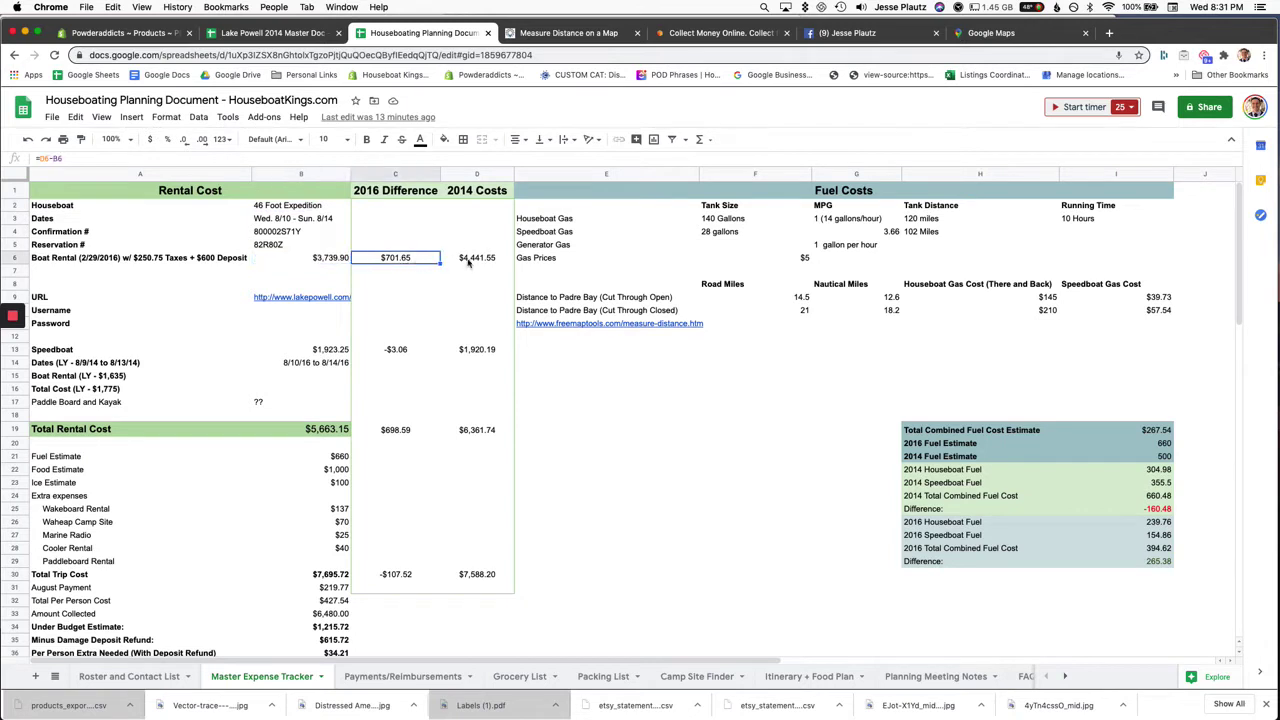
click(471, 262)
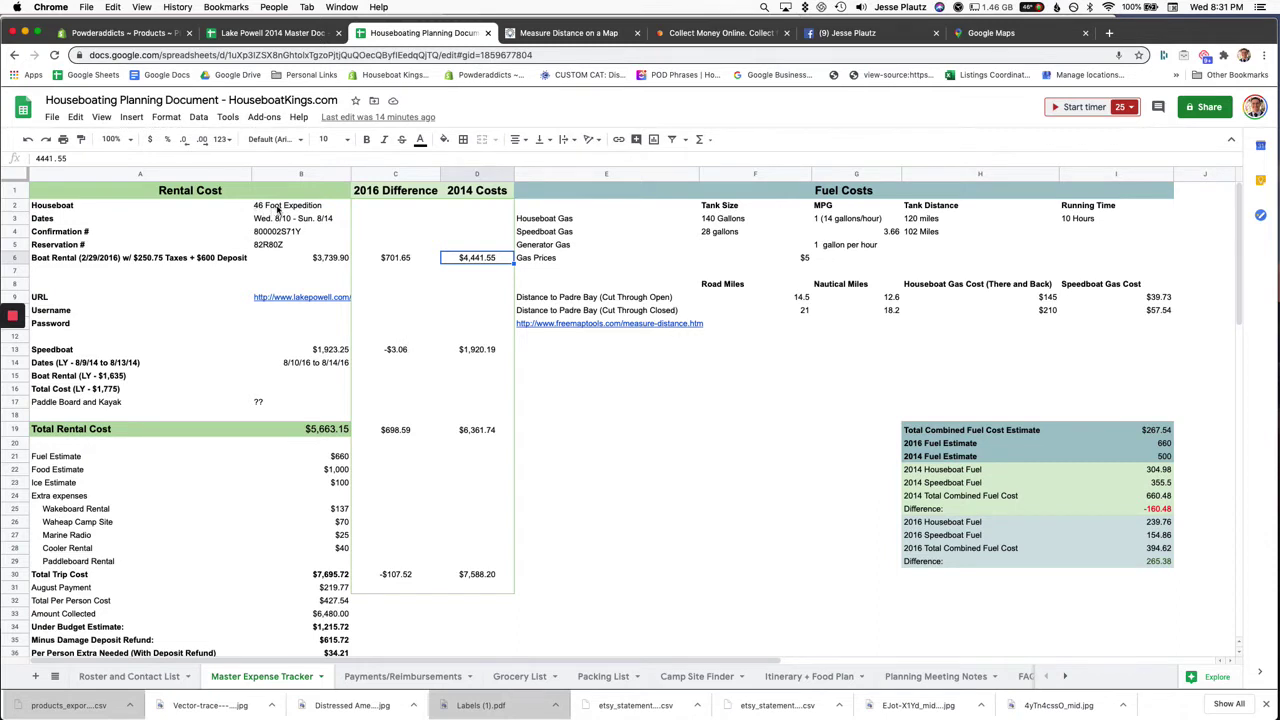
Step: Examine the houseboat's confirmation and reservation number rows, the boat rental cost and the website login rows
click(292, 234)
click(306, 246)
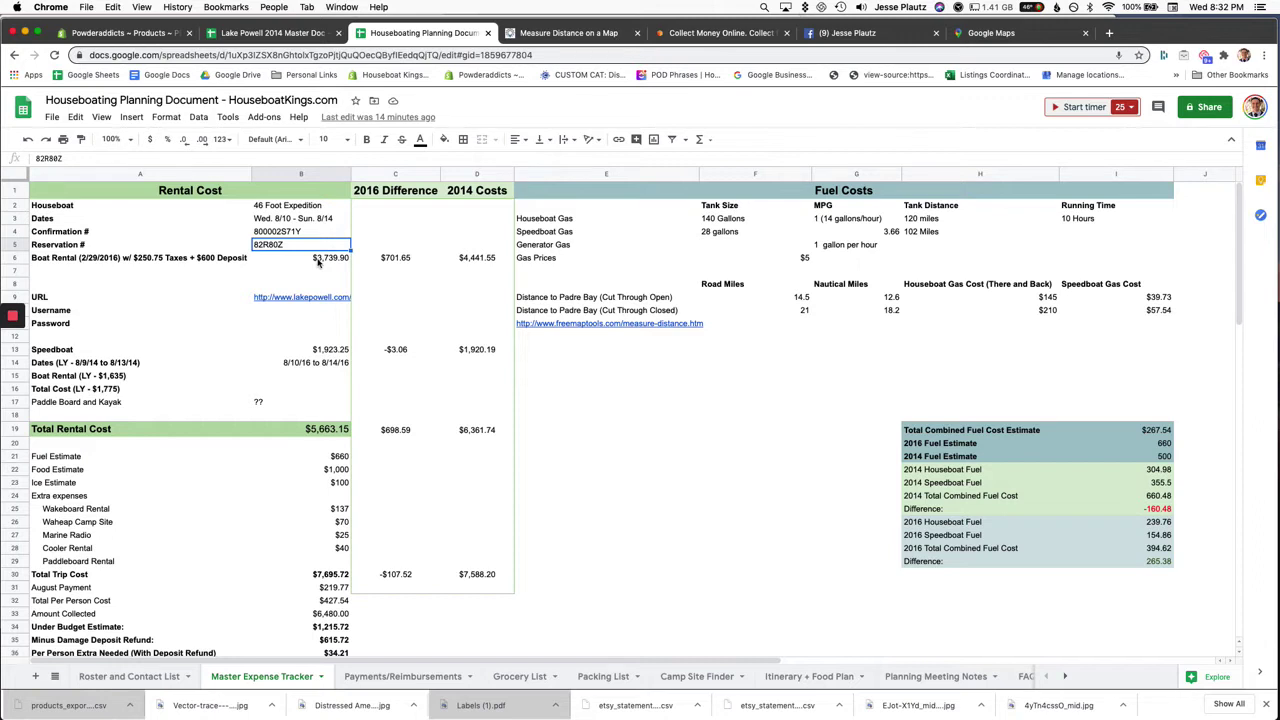
click(318, 261)
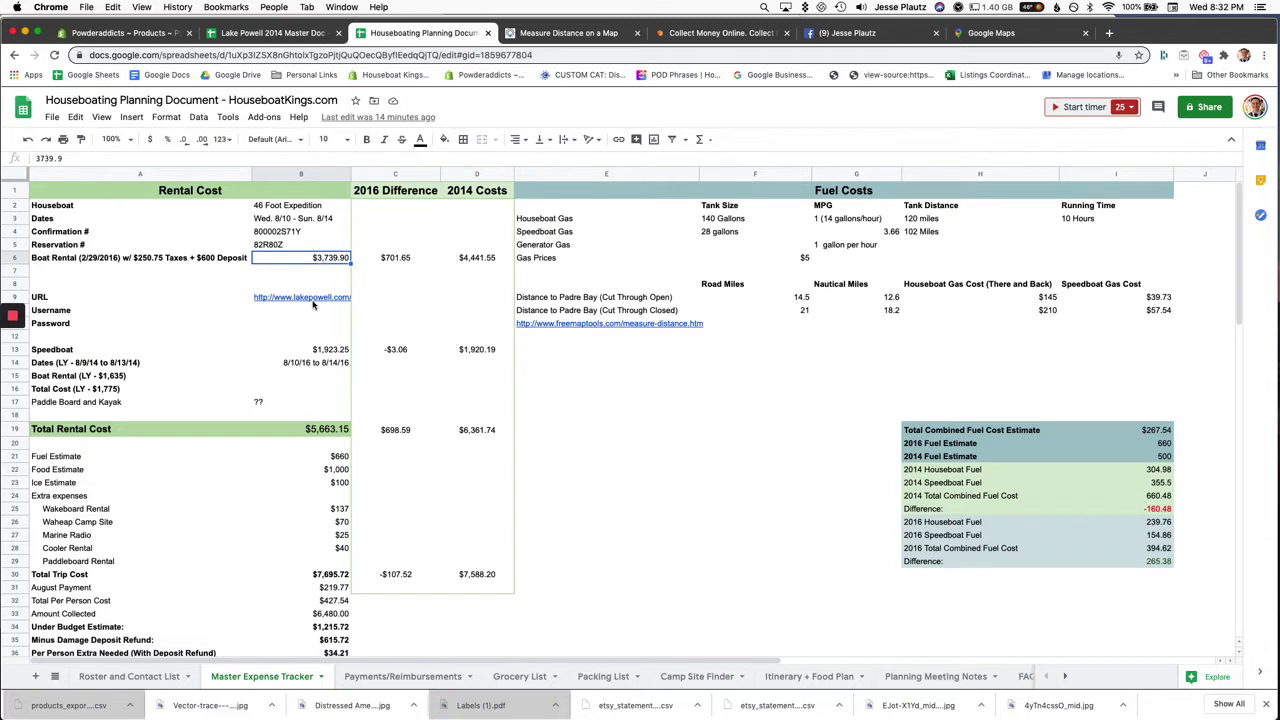
scroll(308, 318, down, 1)
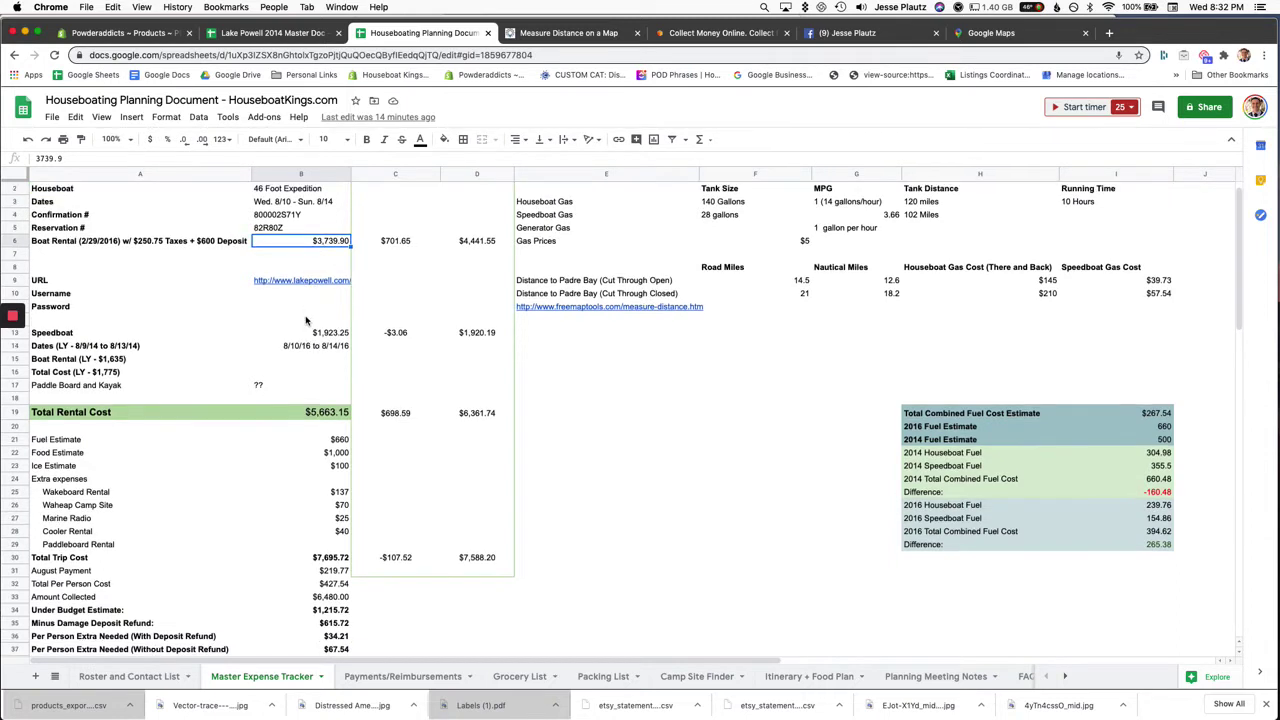
click(310, 297)
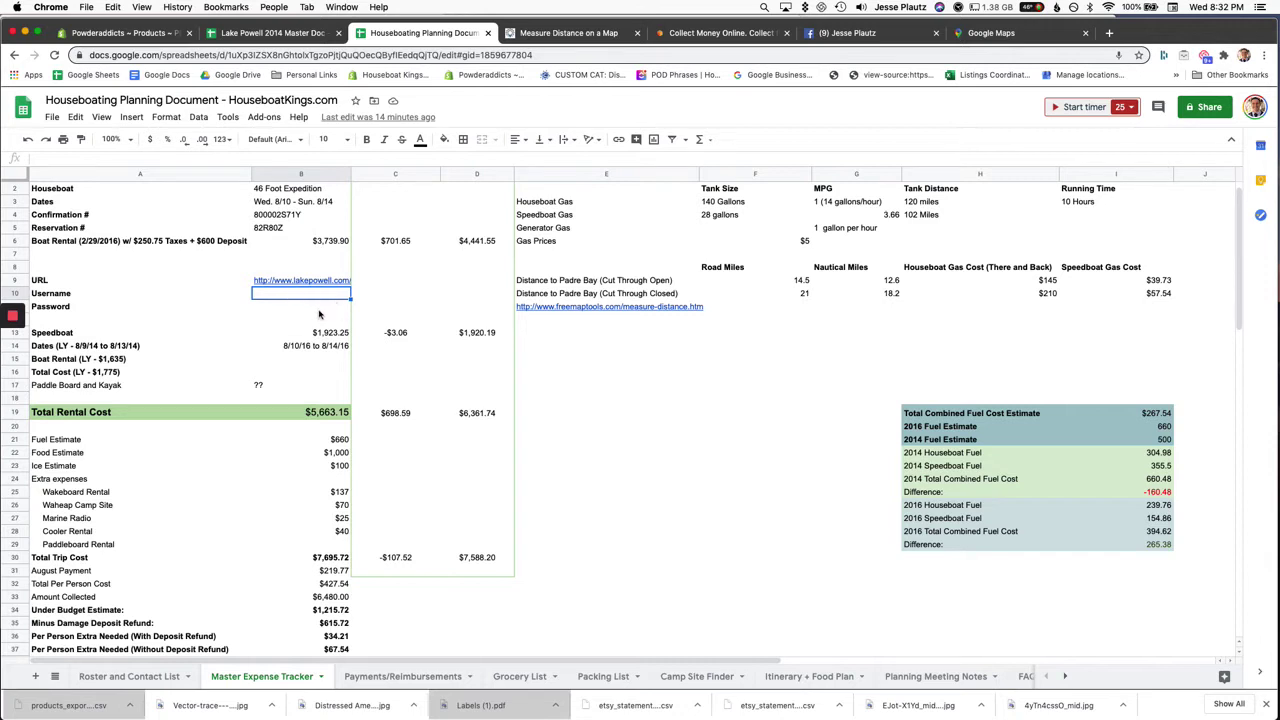
Step: Review the speedboat's cost and rental dates, and inspect the Total Rental Cost formula
click(326, 335)
scroll(322, 340, down, 1)
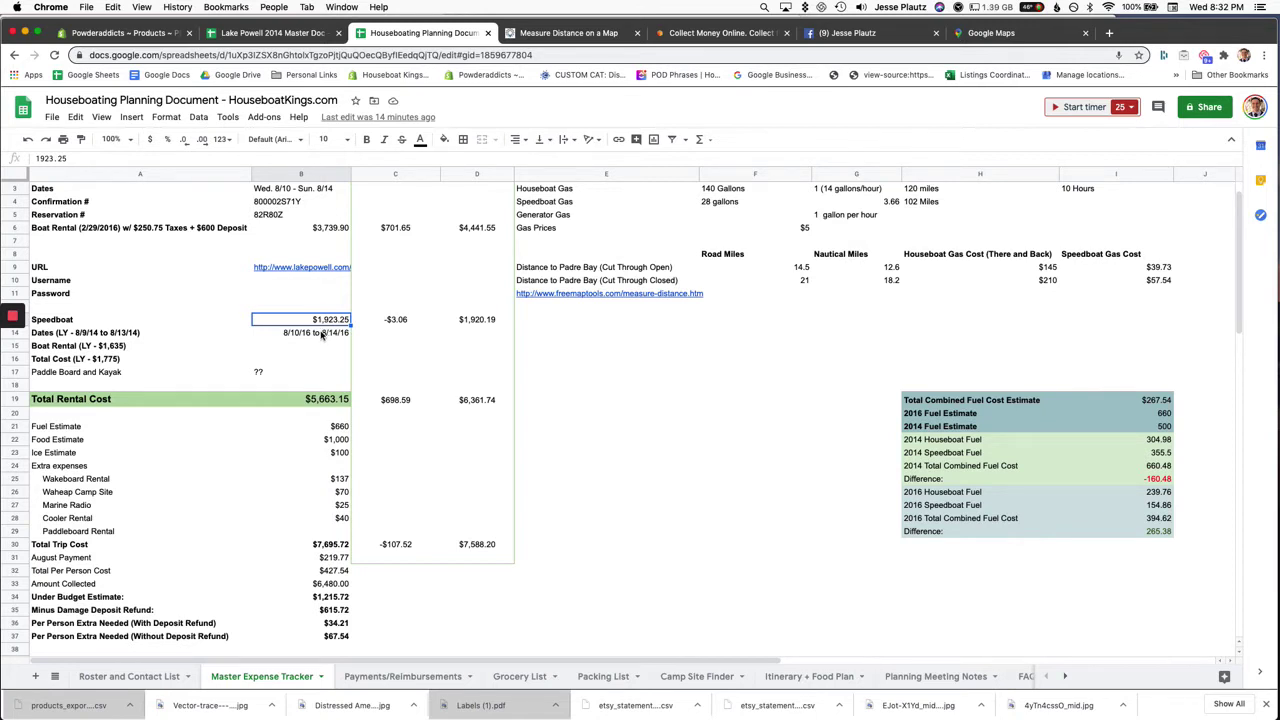
click(325, 335)
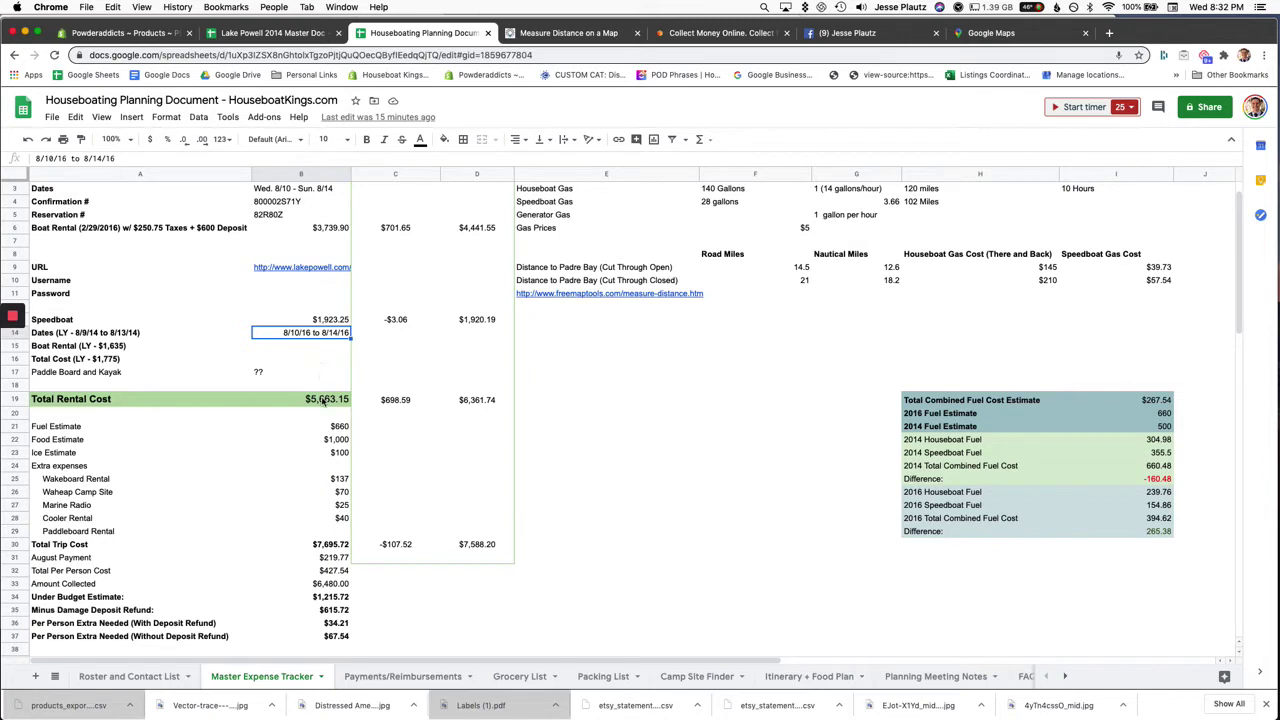
click(323, 400)
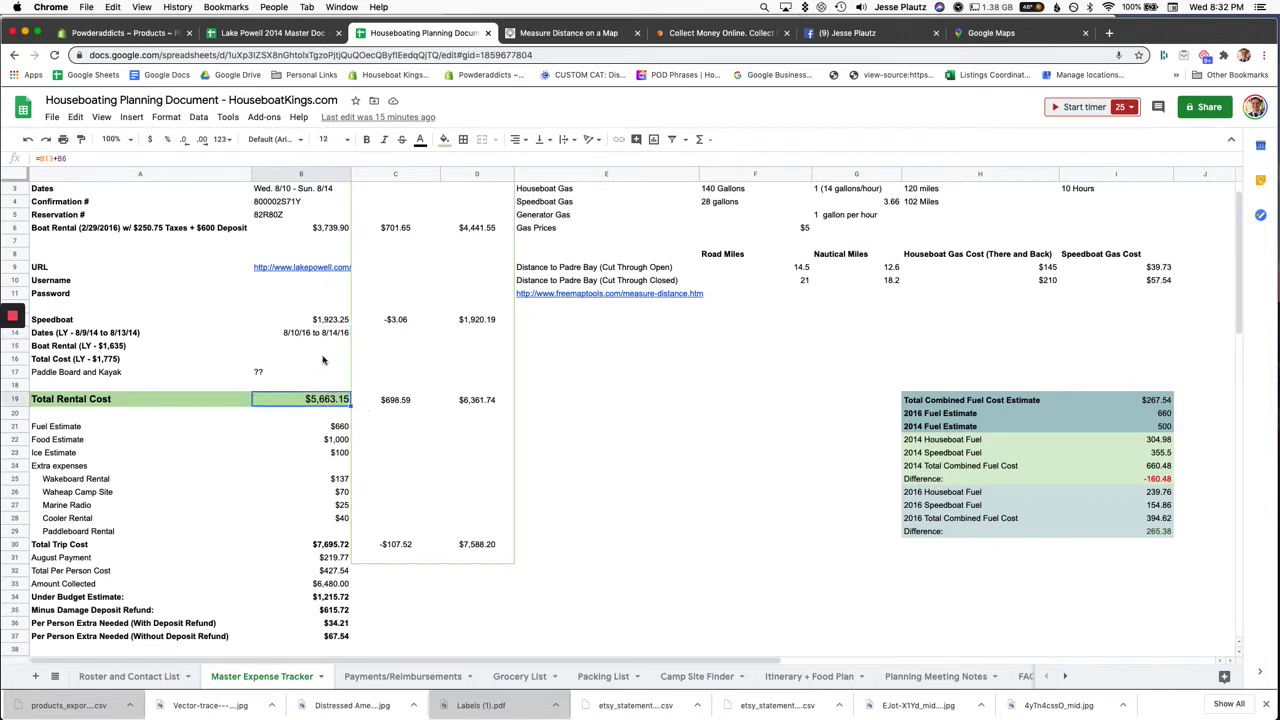
Step: Examine the Fuel Estimate, Food Estimate and Ice Estimate amounts below the Total Rental Cost row
scroll(323, 360, down, 1)
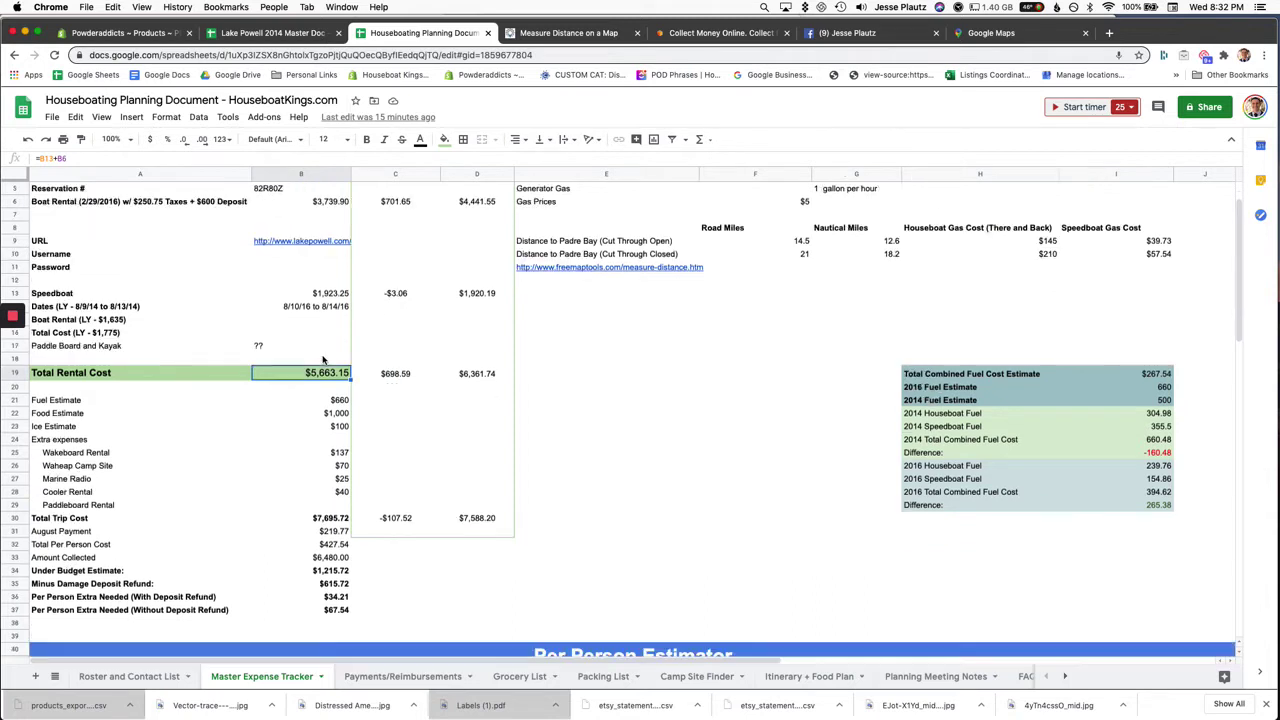
click(333, 402)
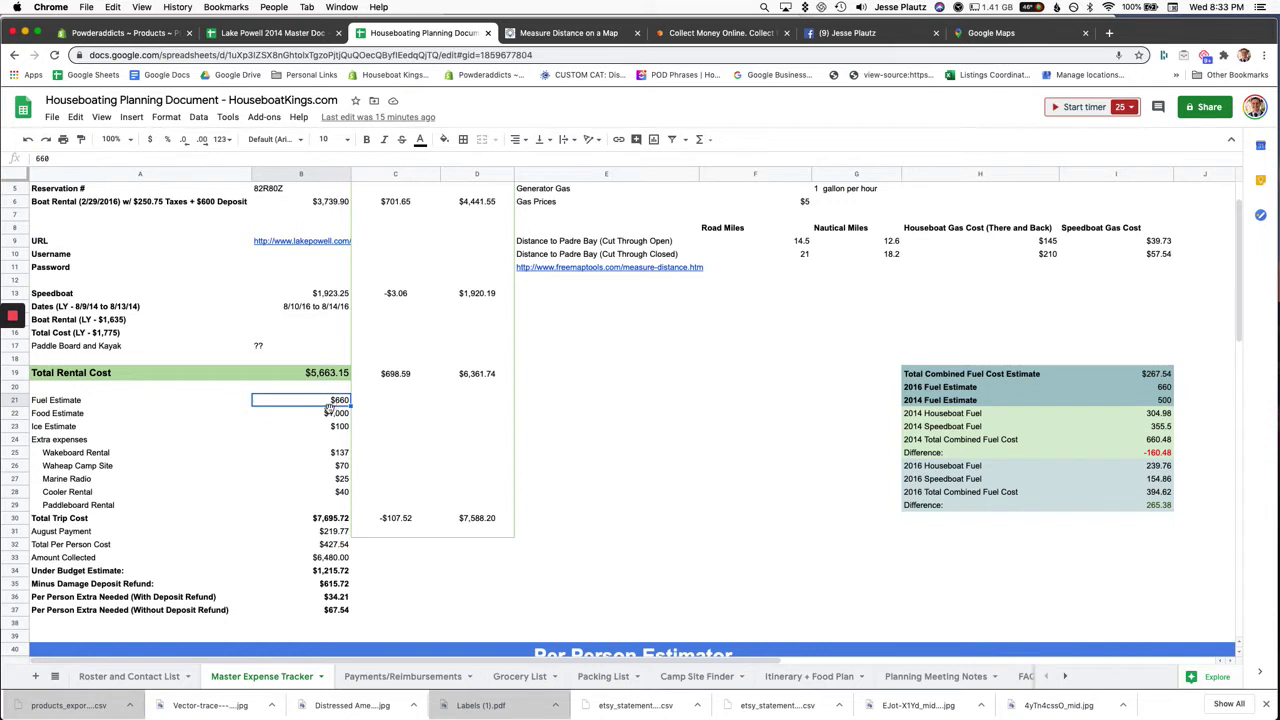
click(329, 413)
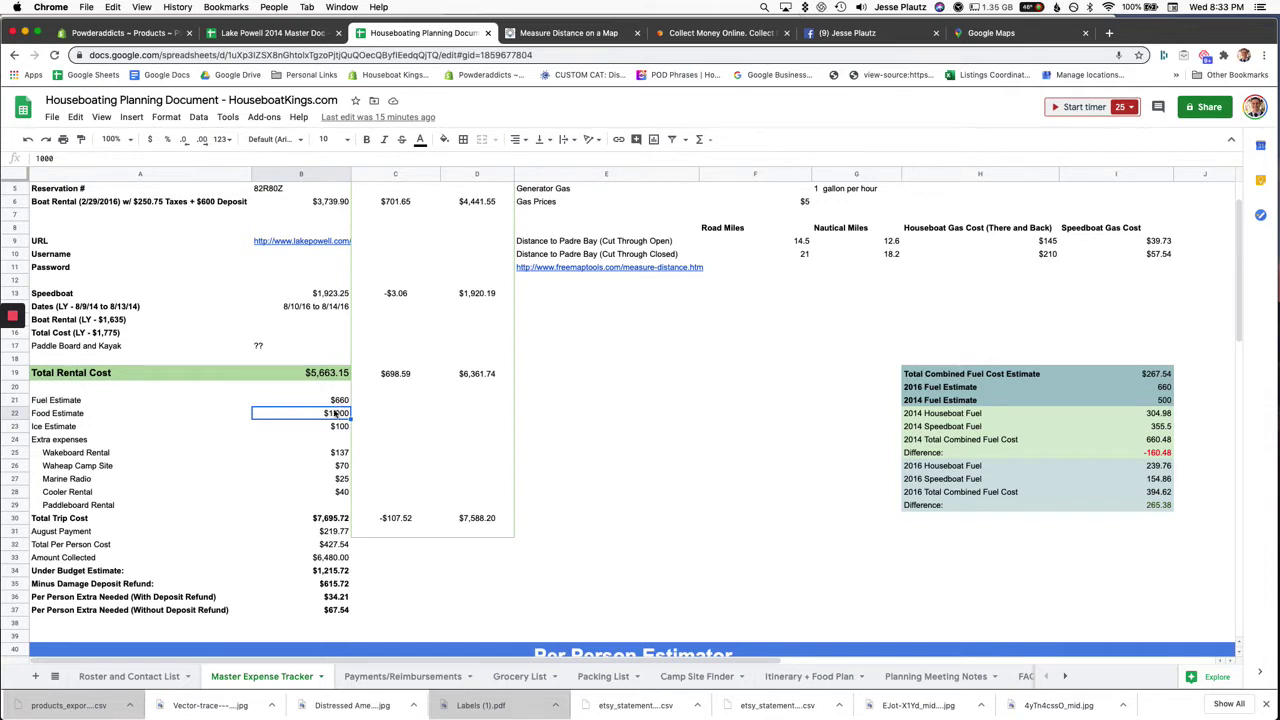
key(Up)
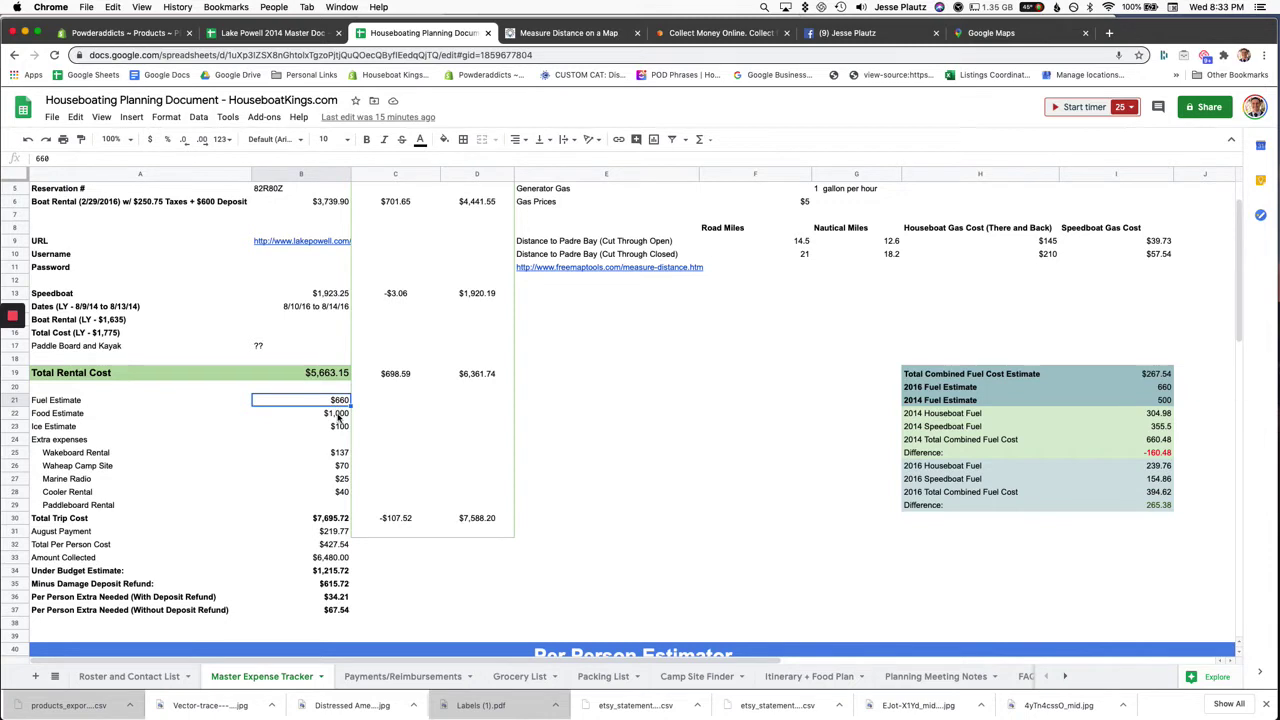
click(339, 415)
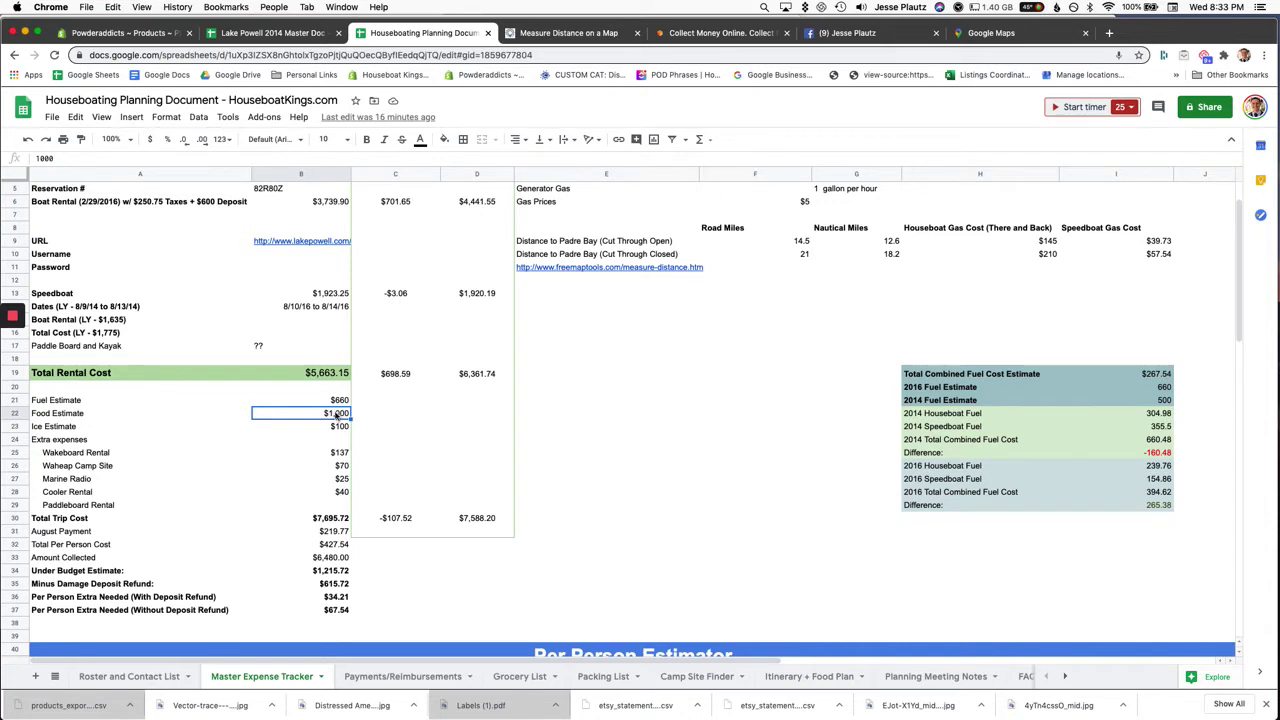
click(345, 403)
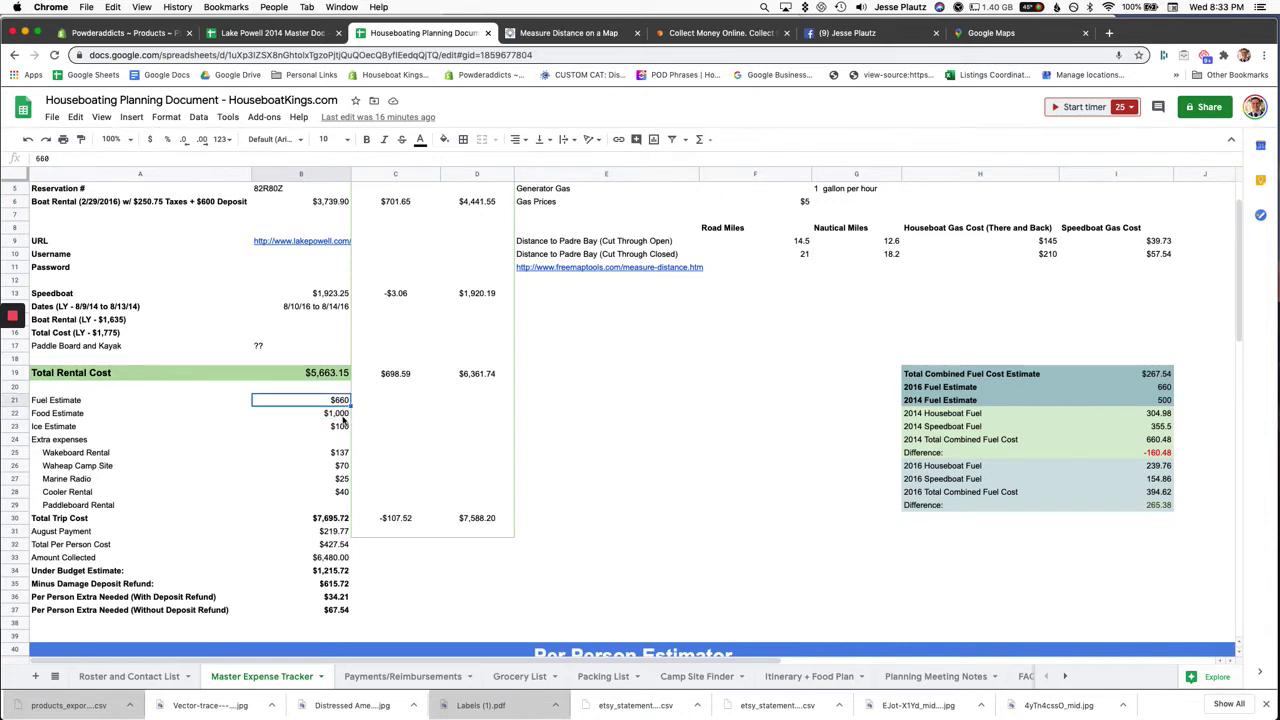
click(342, 418)
click(341, 428)
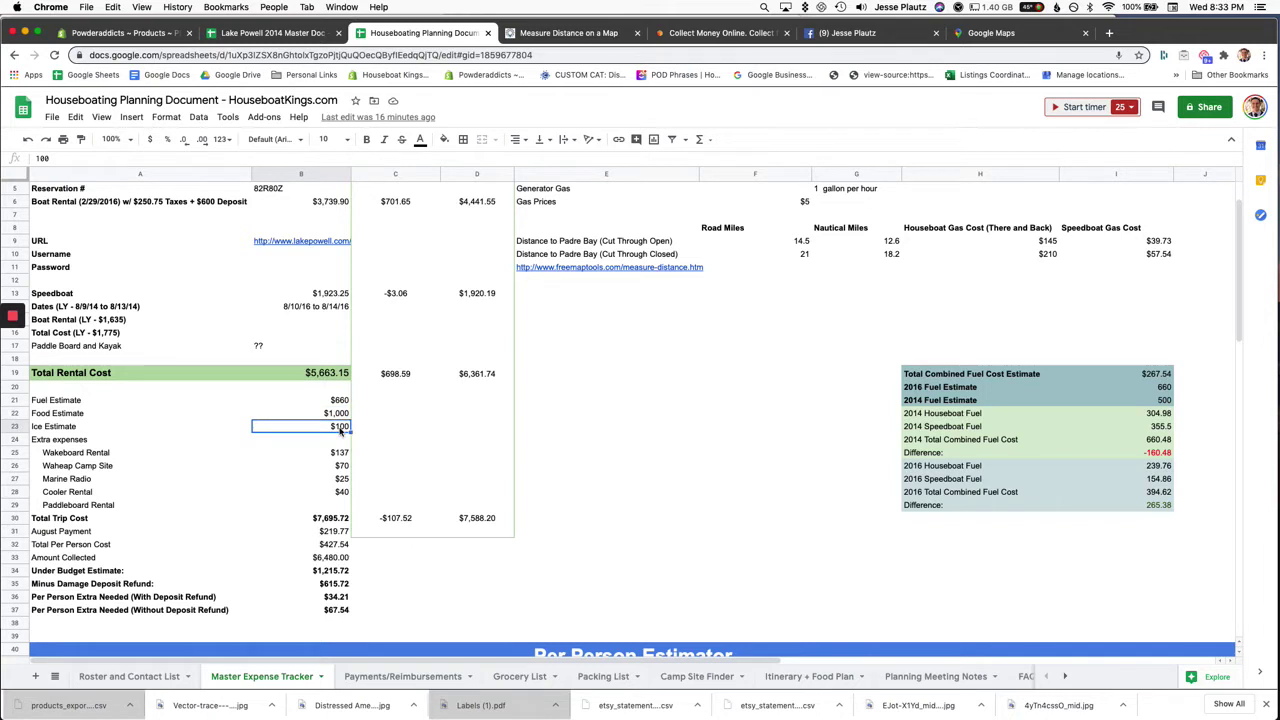
click(340, 415)
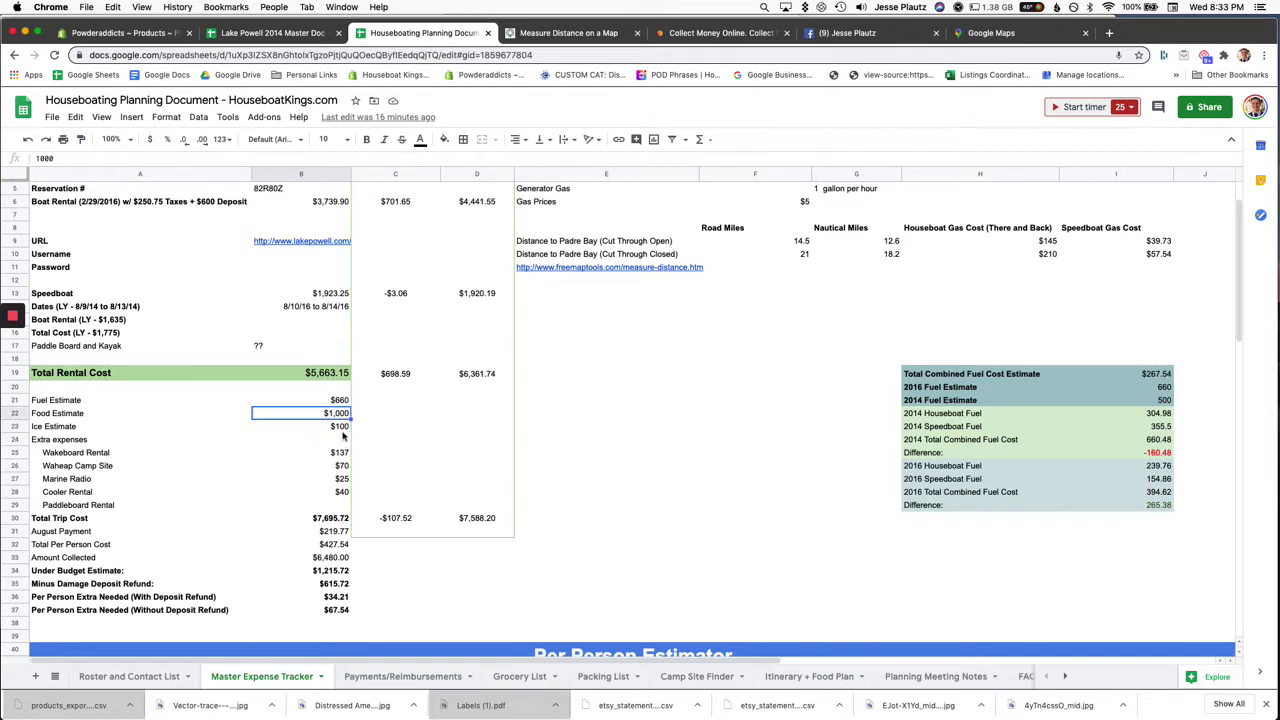
Step: Review the ice estimate and the extra expenses for wakeboard, Waheap Camp Site, marine radio, cooler and paddleboard rental
scroll(328, 438, down, 1)
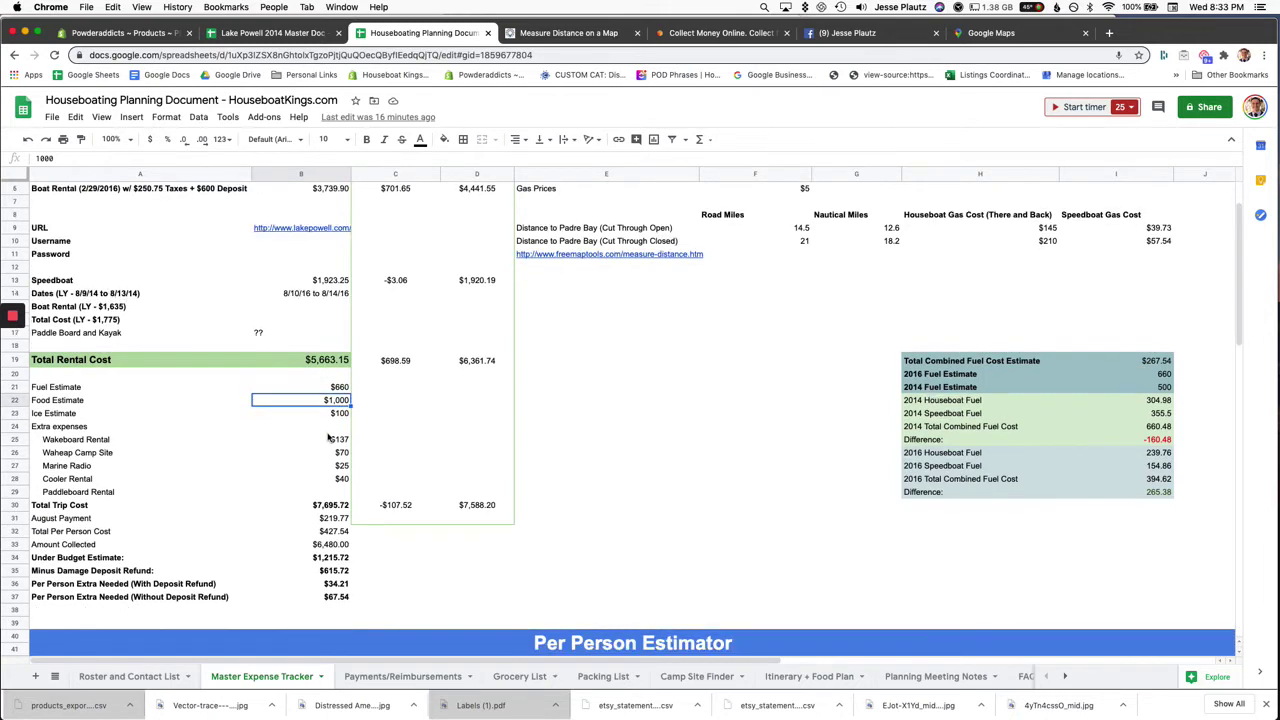
scroll(328, 438, down, 5)
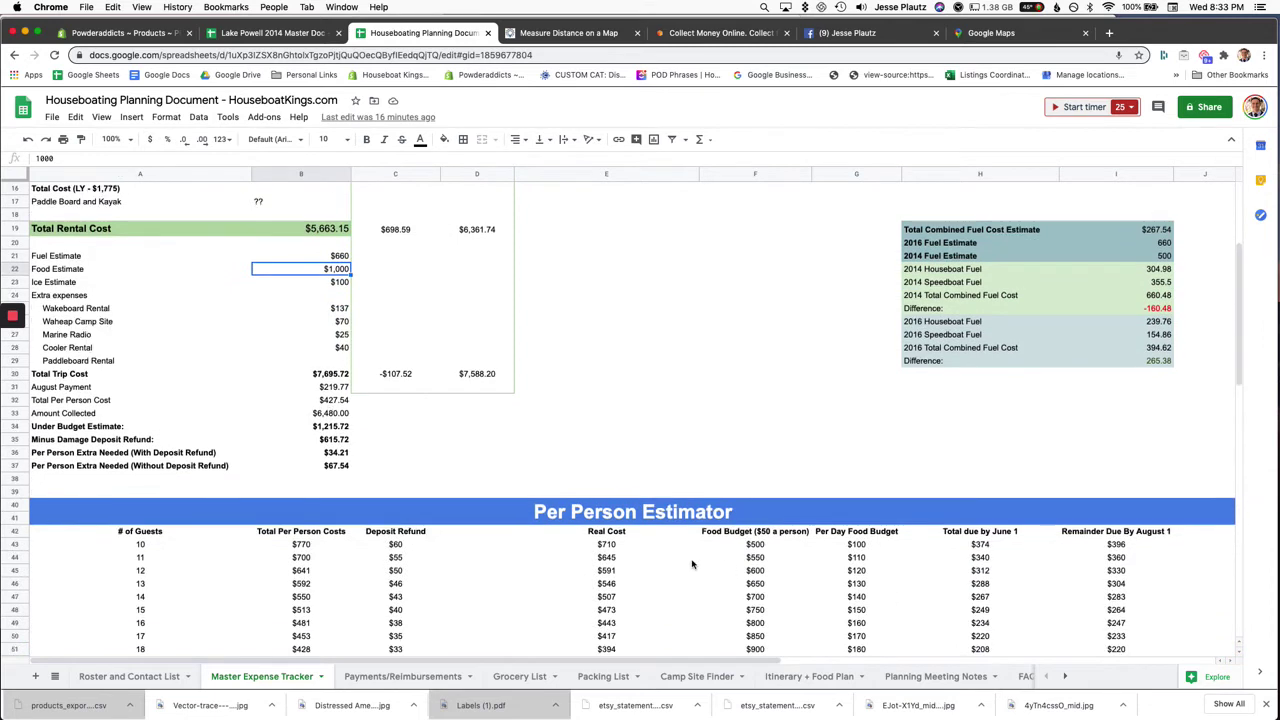
click(335, 284)
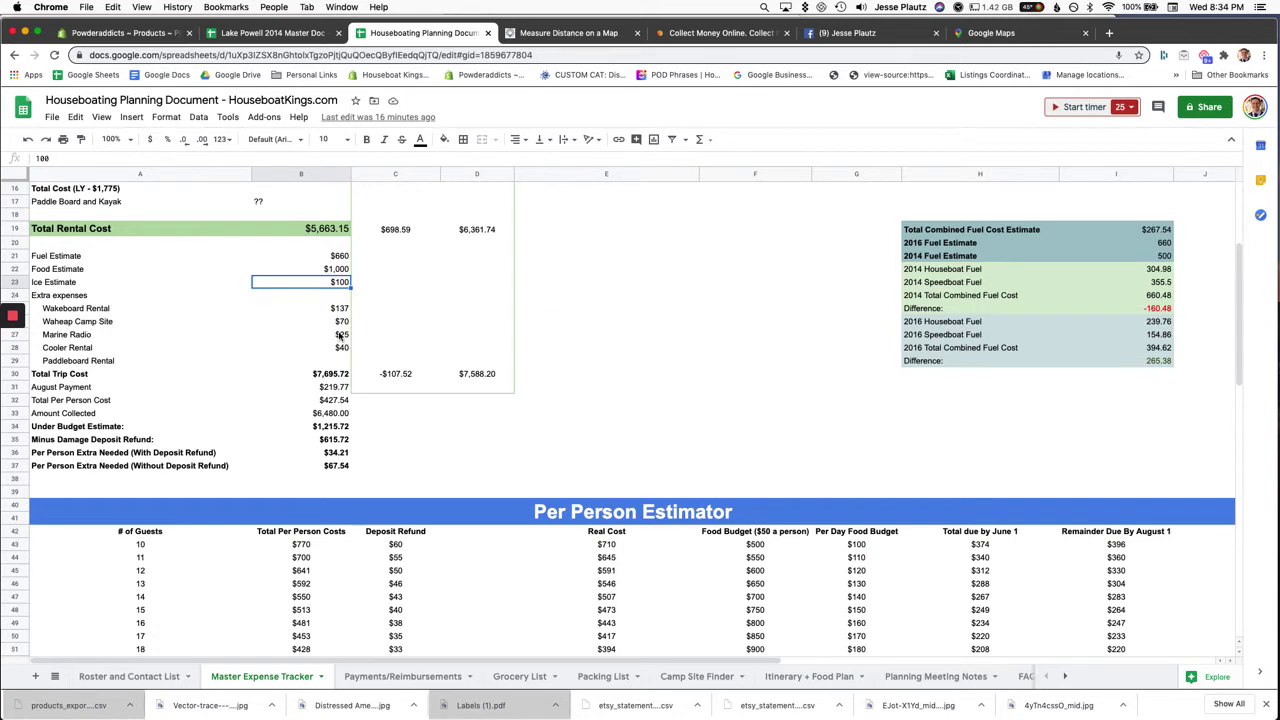
click(335, 297)
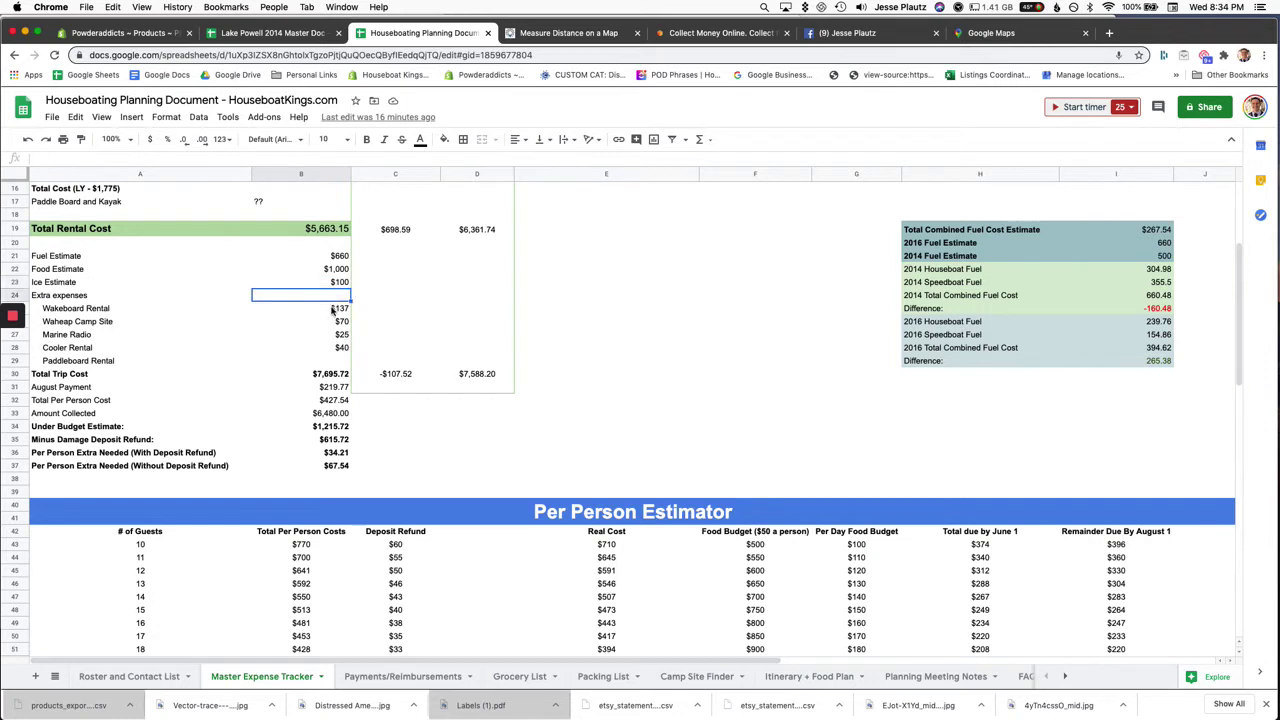
click(336, 309)
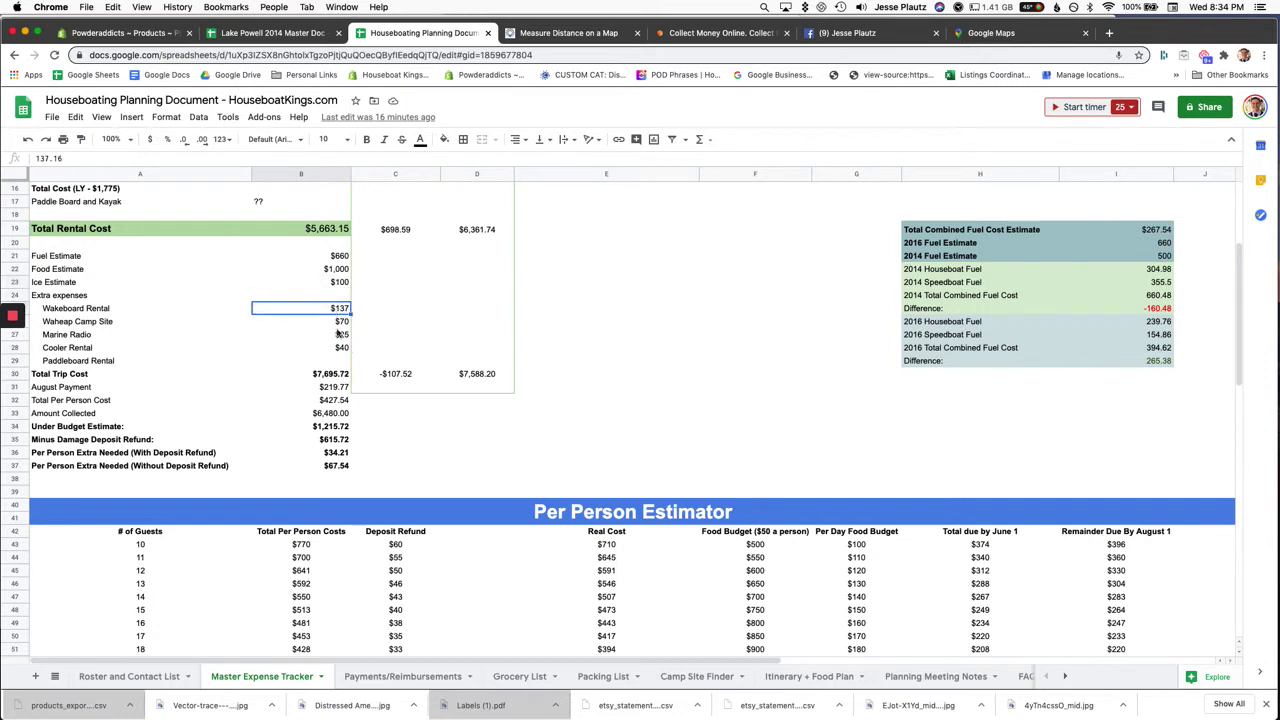
click(338, 323)
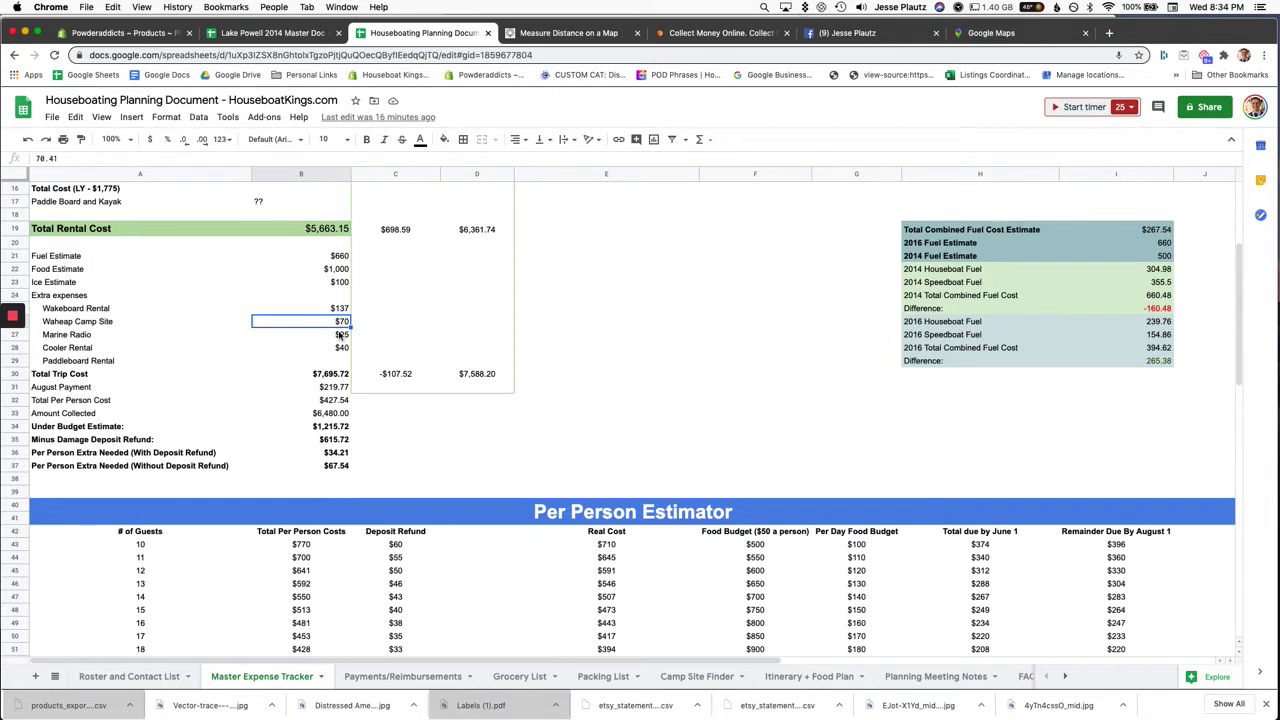
click(340, 336)
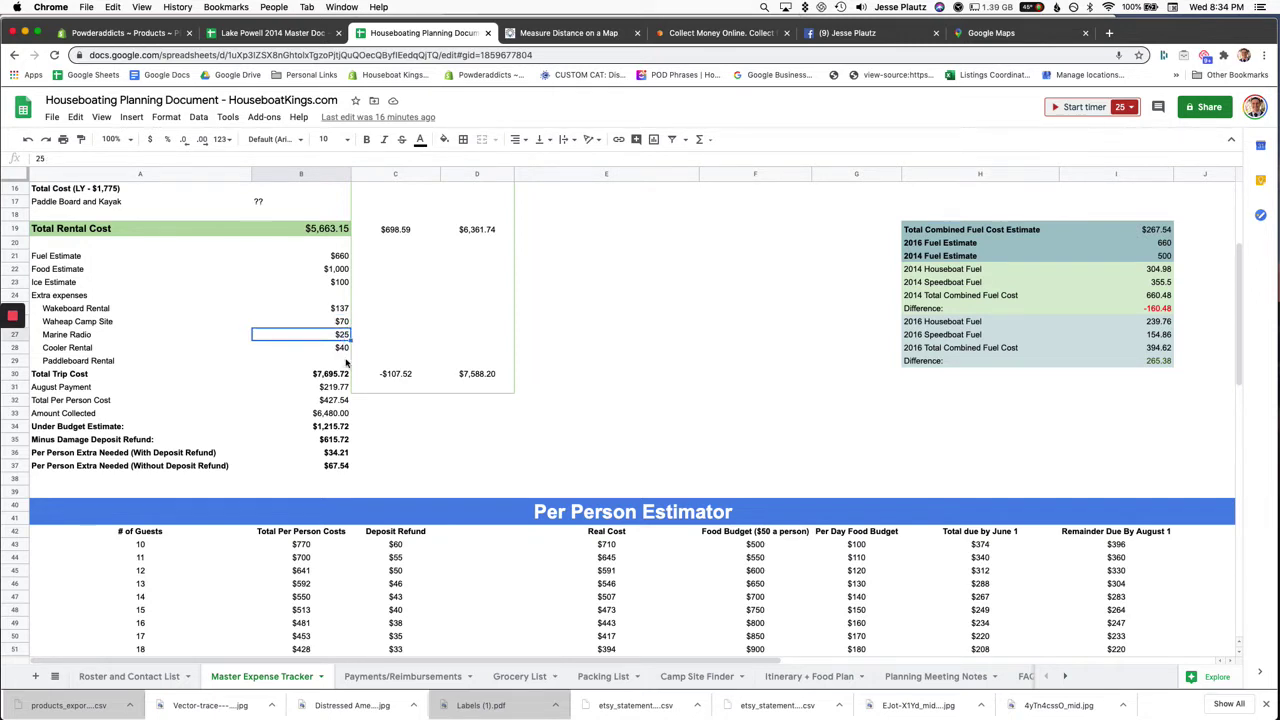
click(341, 350)
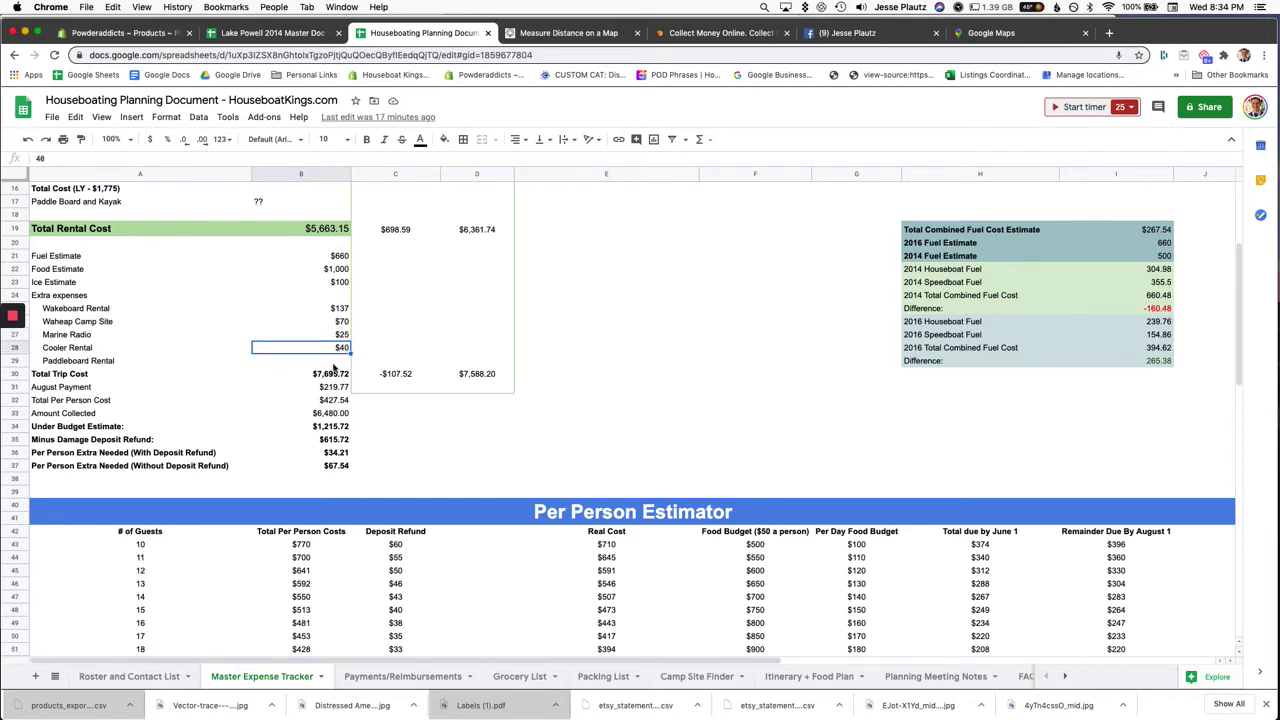
click(334, 364)
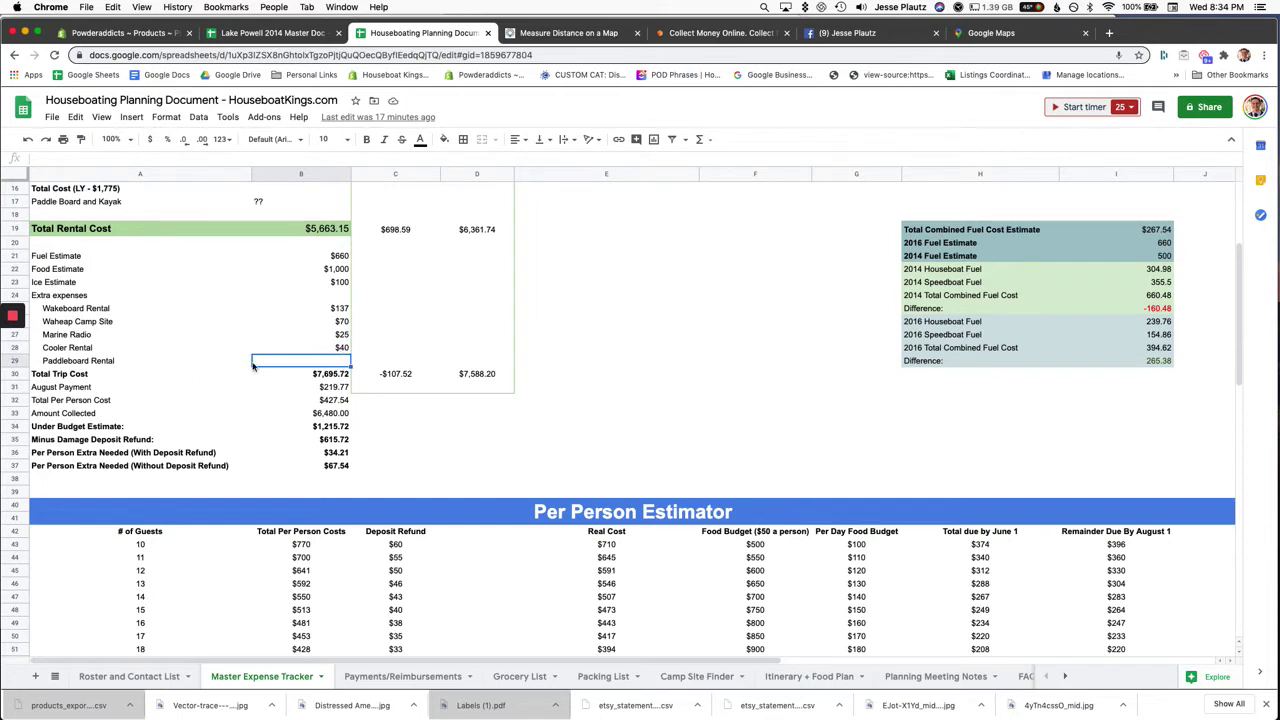
Step: Inspect the Total Trip Cost formula and compare it with the food and cooler rental expense rows feeding it
click(335, 376)
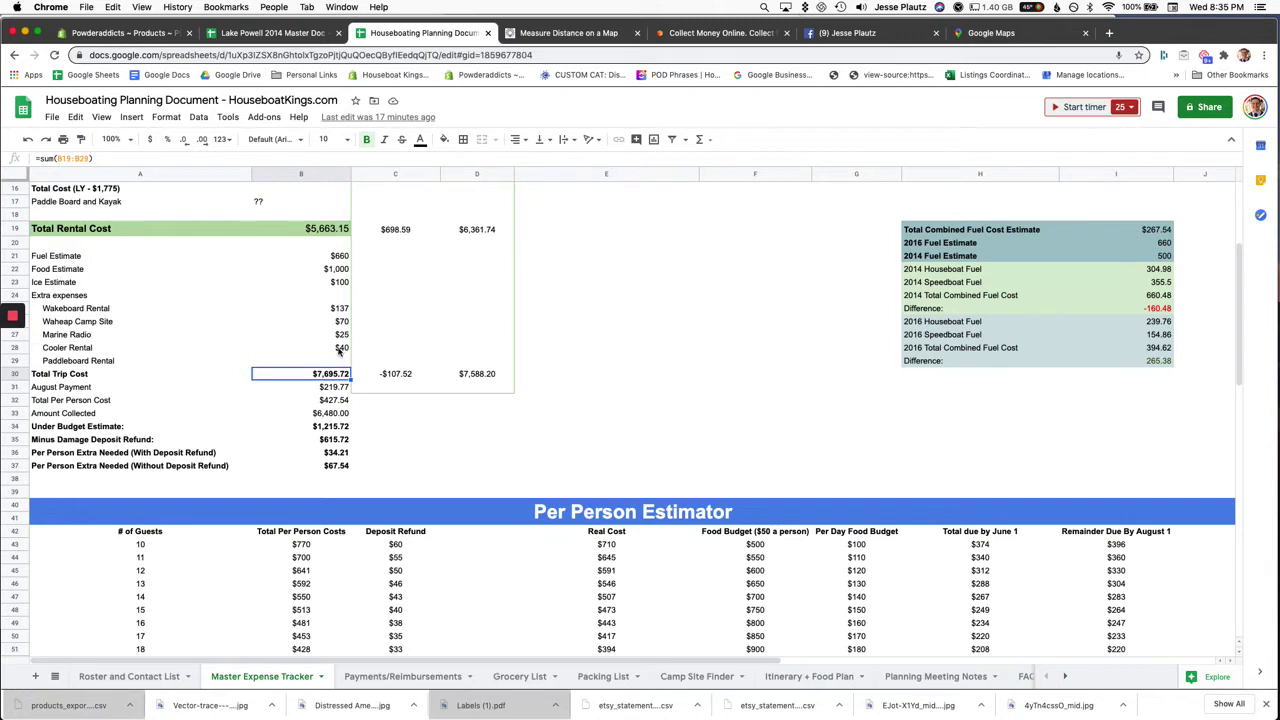
drag(90, 262, 288, 352)
click(288, 350)
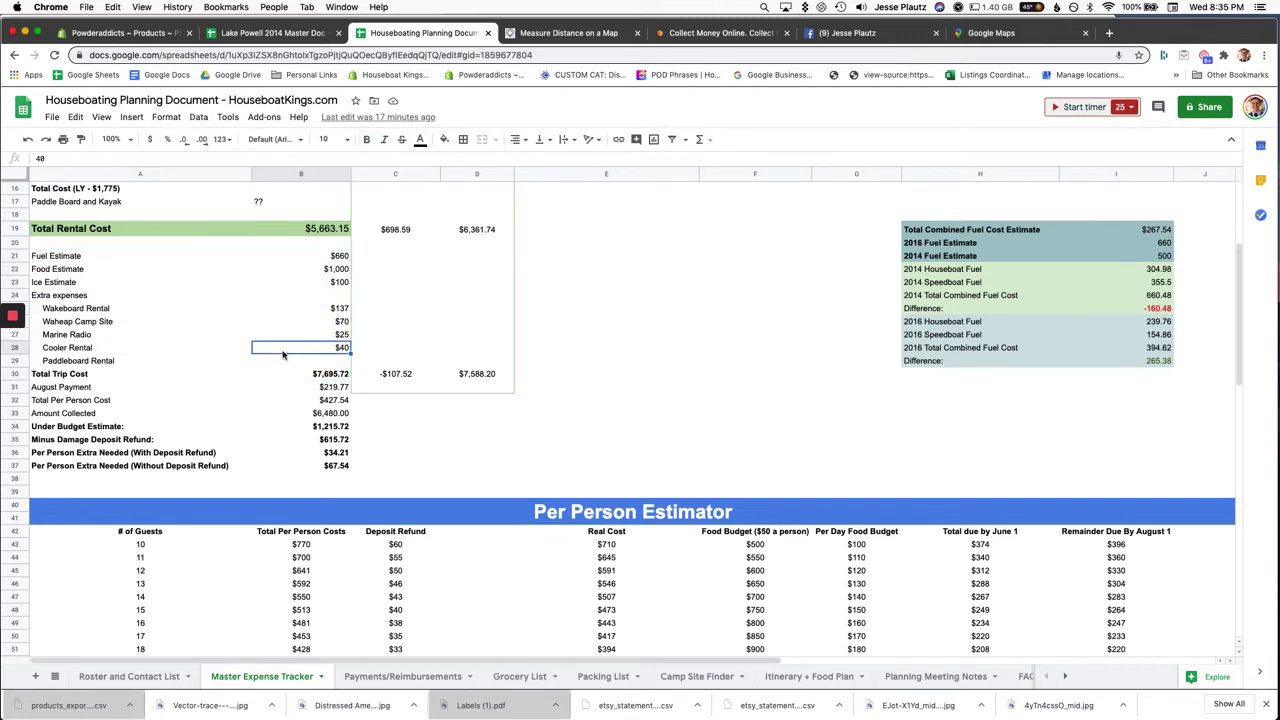
click(330, 280)
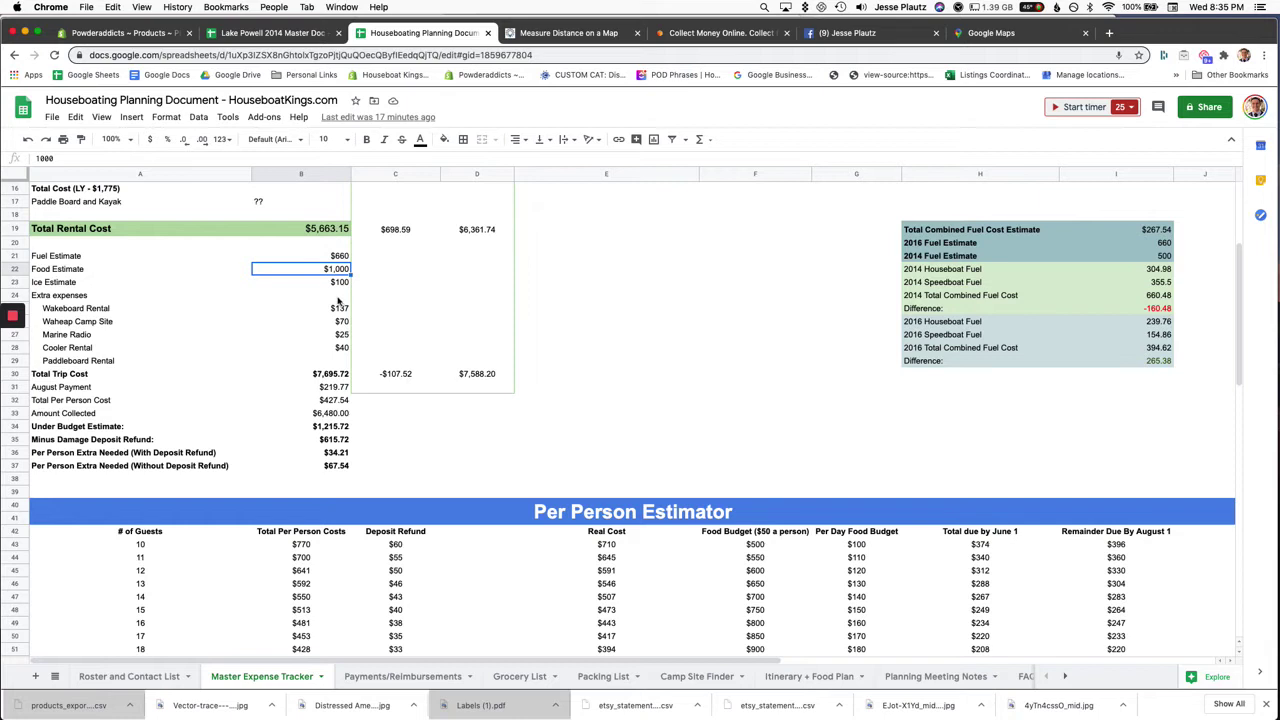
click(338, 379)
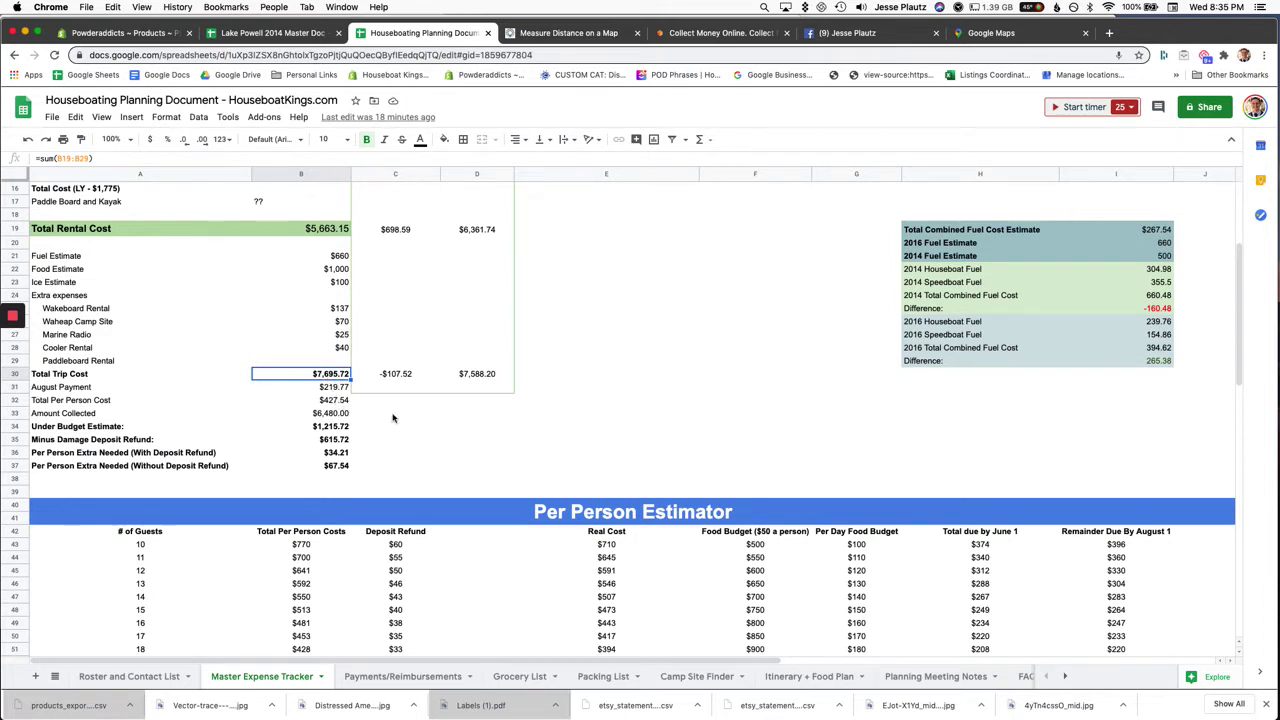
Step: Inspect the formulas for Minus Damage Deposit Refund and Per Person Extra Needed (With Deposit Refund)
click(338, 442)
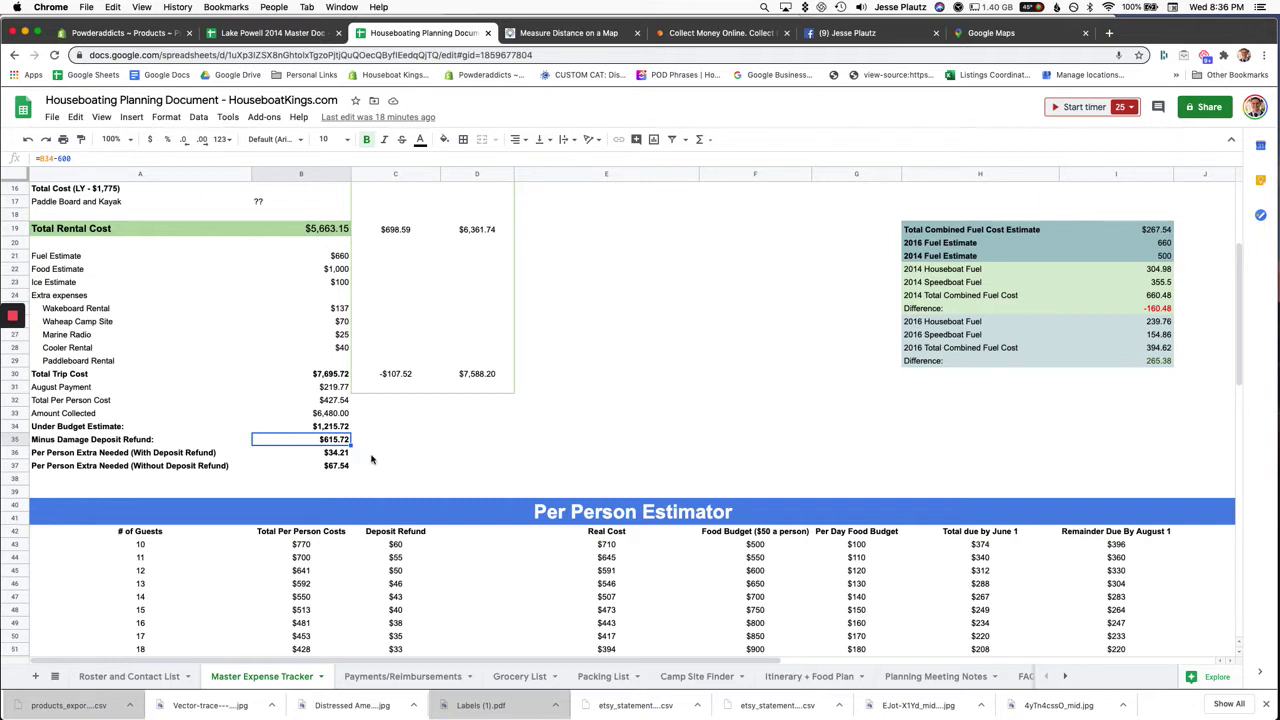
click(197, 457)
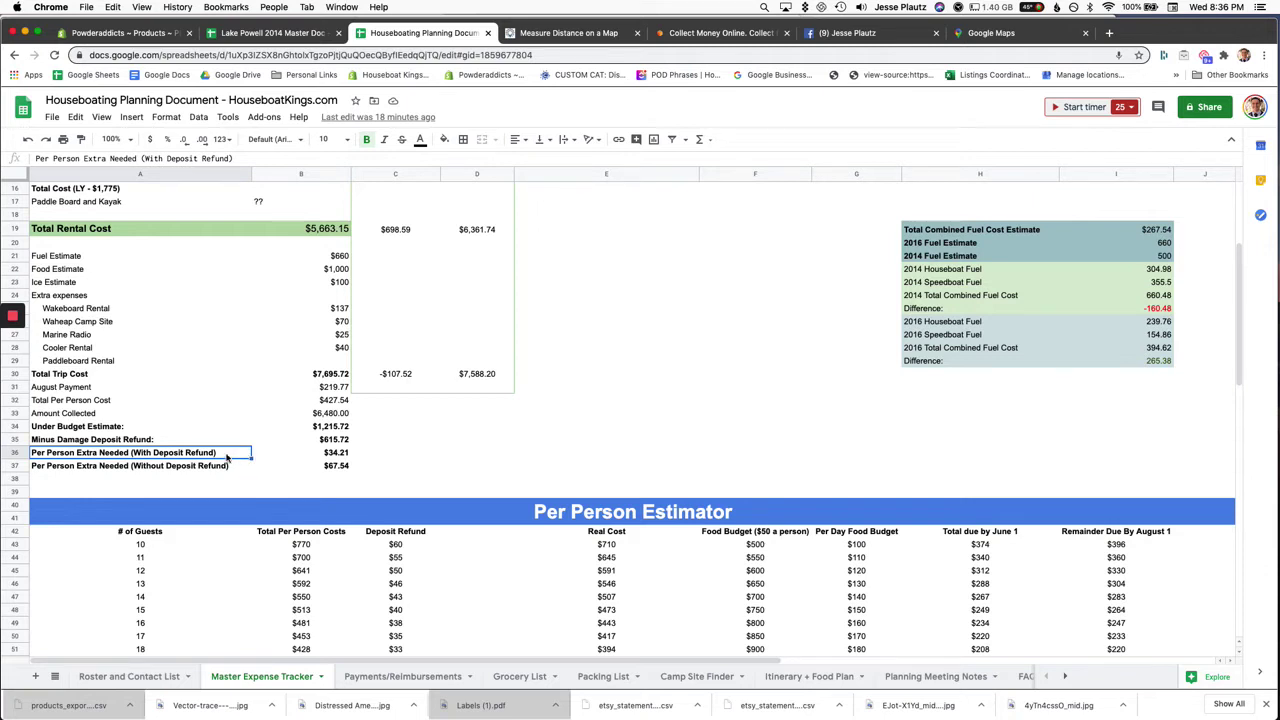
click(336, 456)
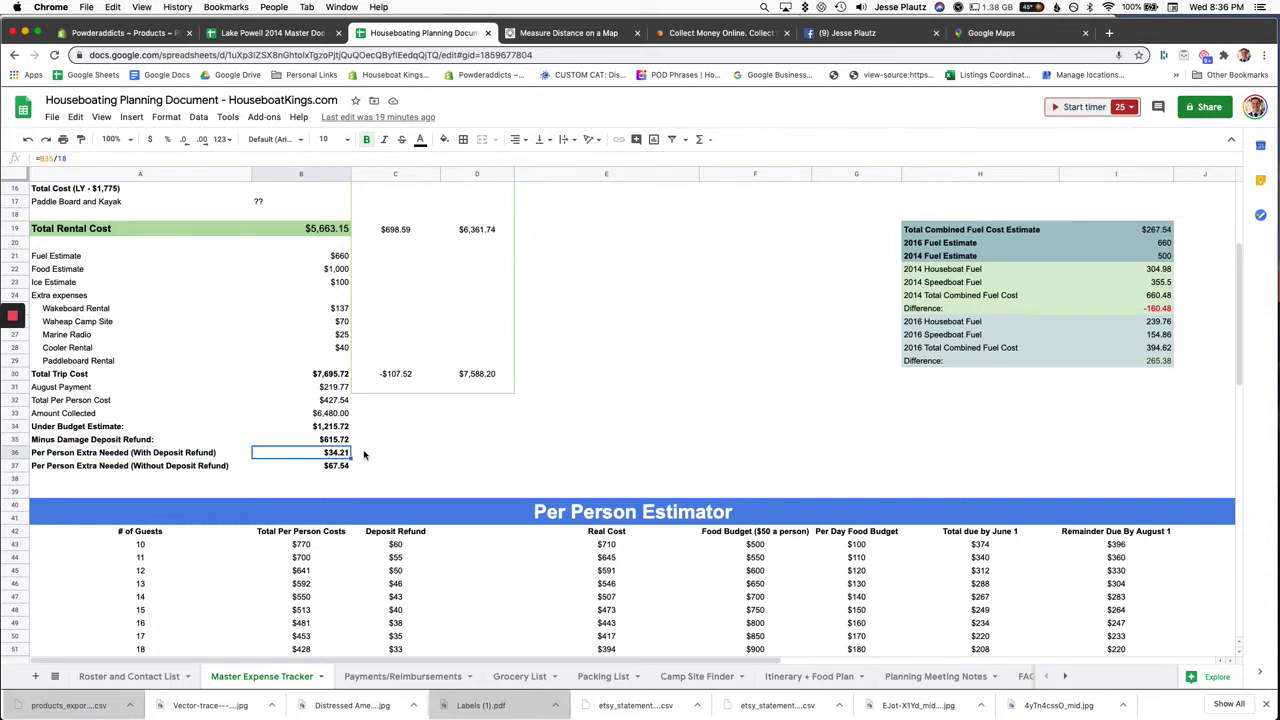
Step: Review the Per Person Estimator section and inspect the Total Per Person Costs formulas for 20 and 18 guests
scroll(345, 453, down, 1)
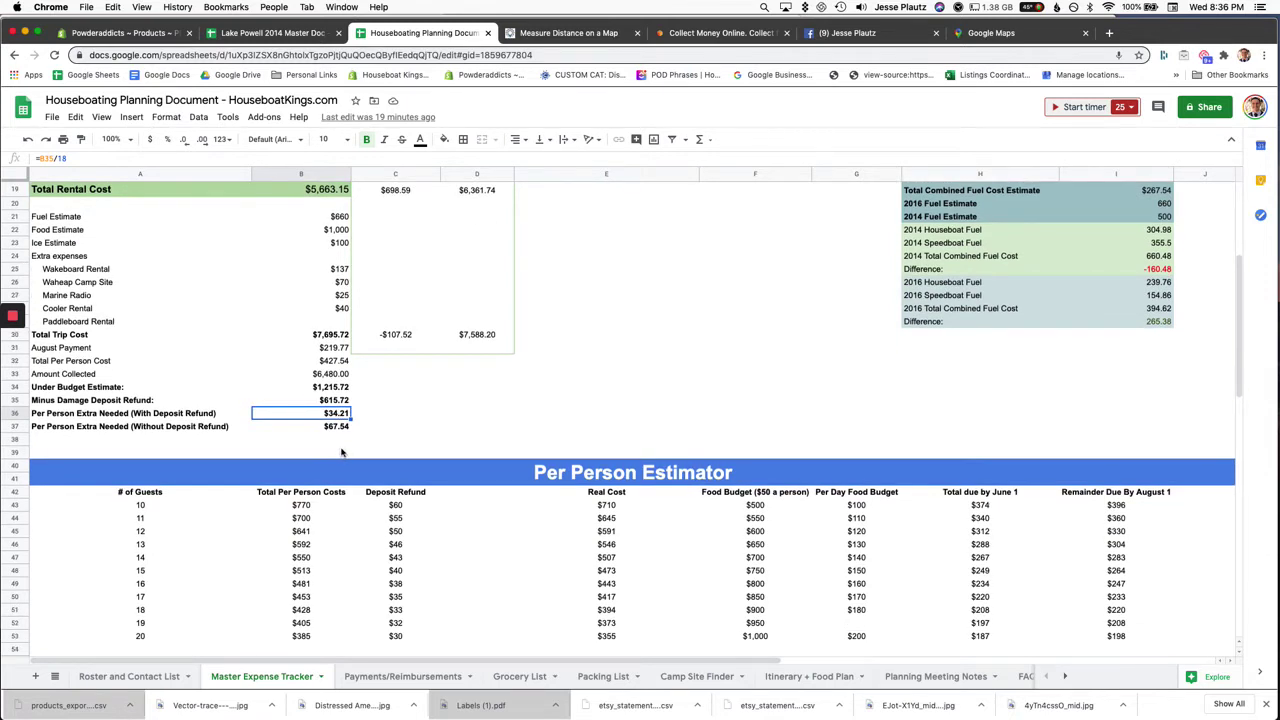
scroll(341, 452, down, 1)
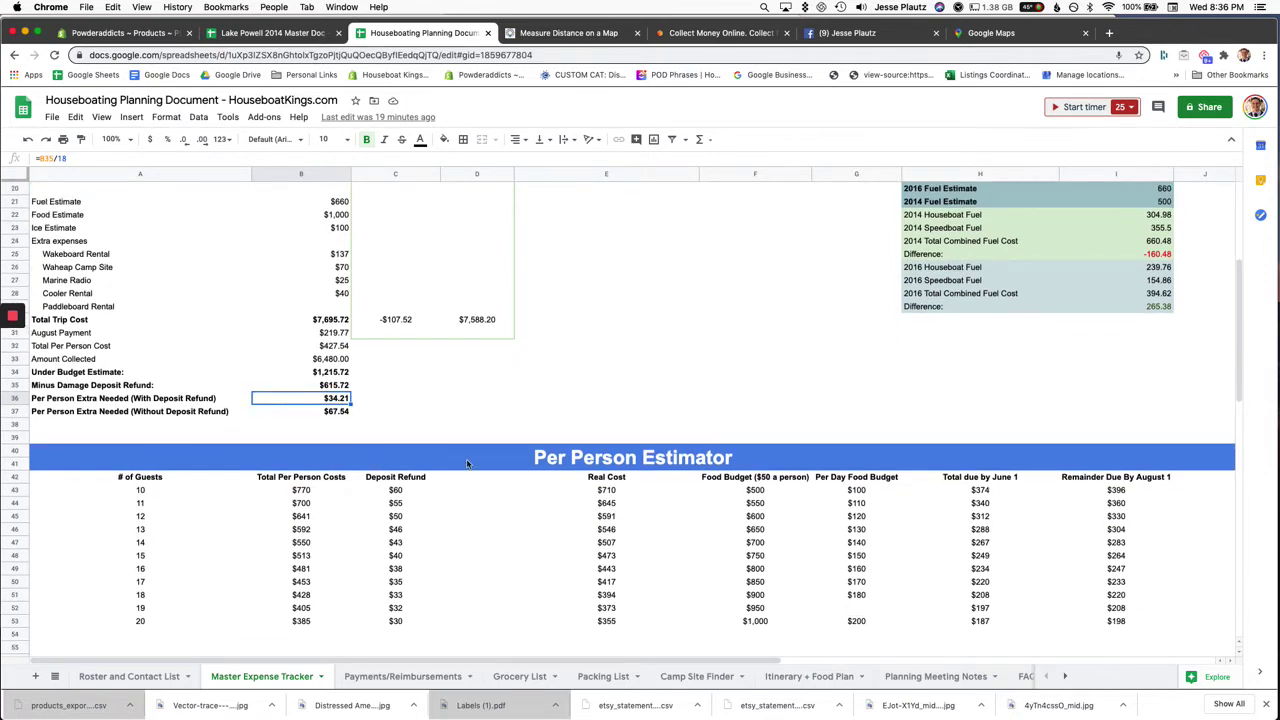
click(648, 470)
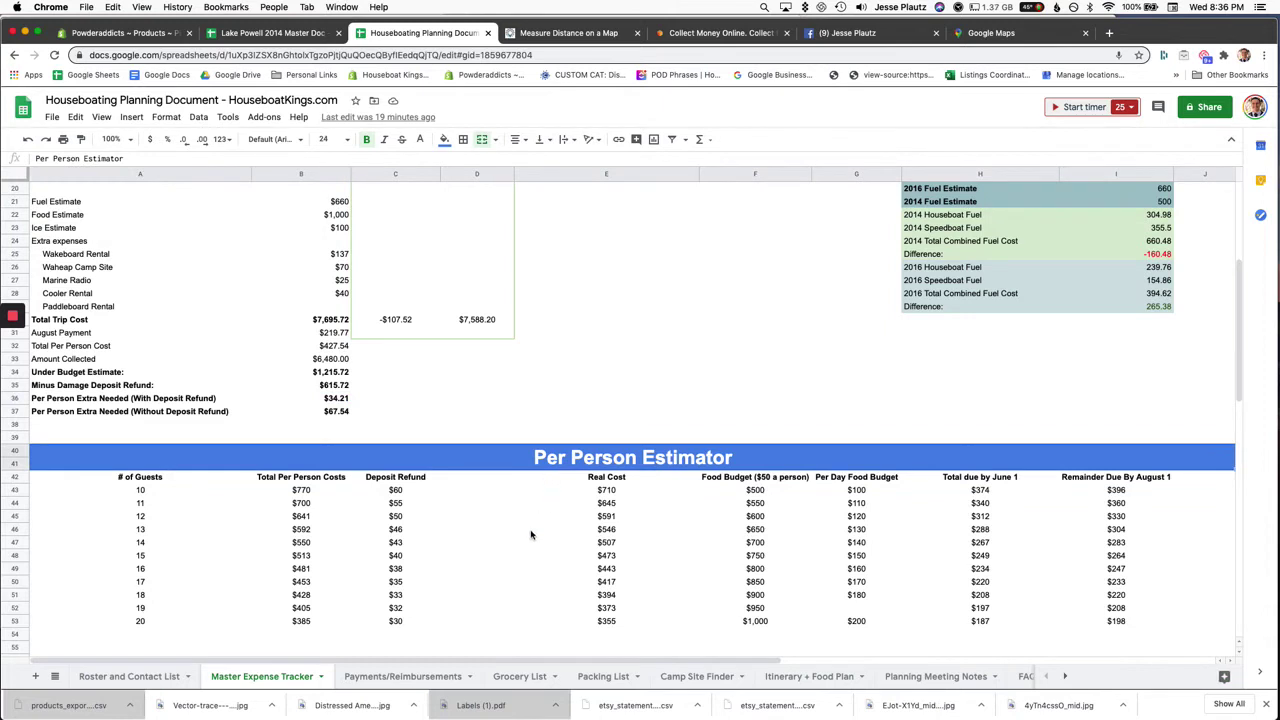
scroll(500, 536, down, 1)
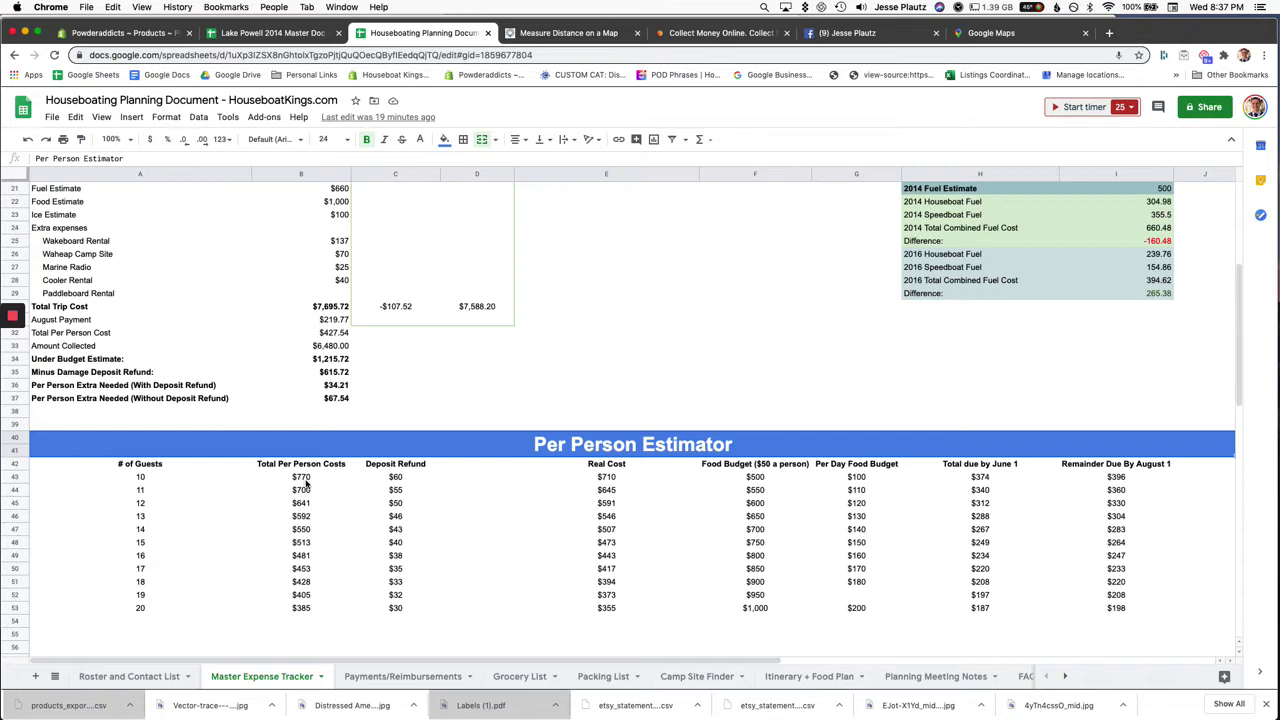
click(311, 608)
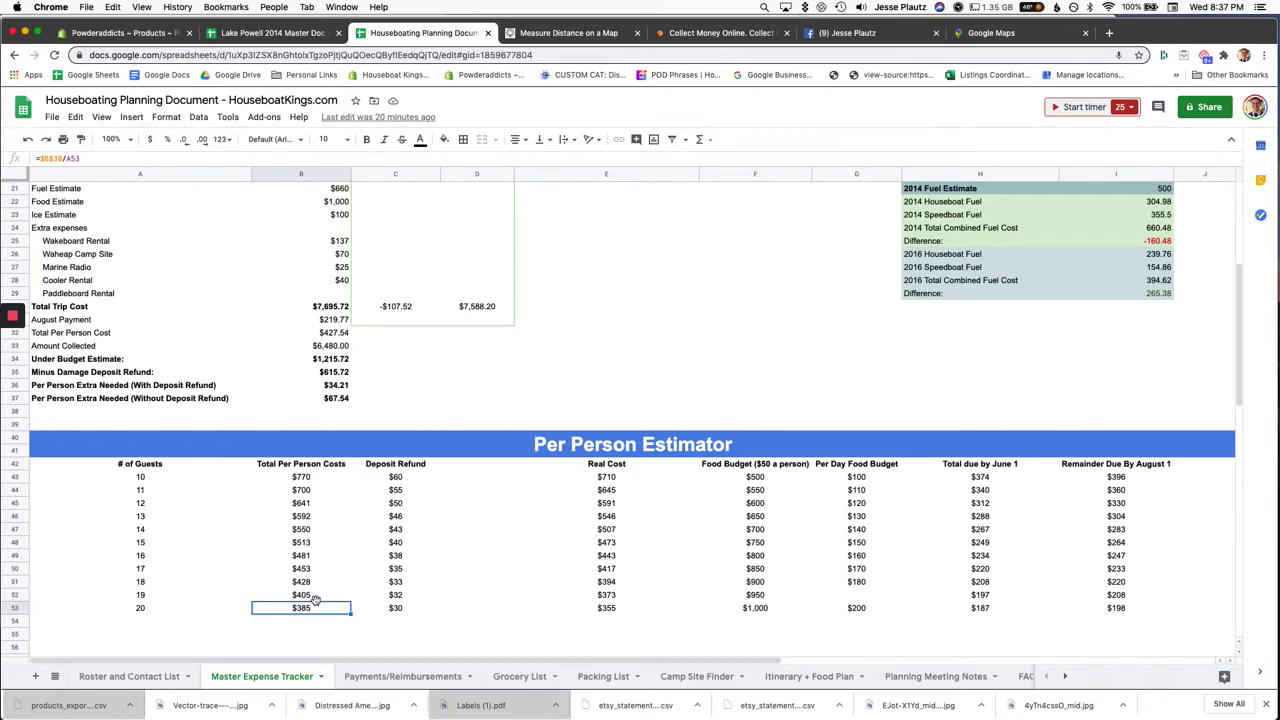
click(300, 585)
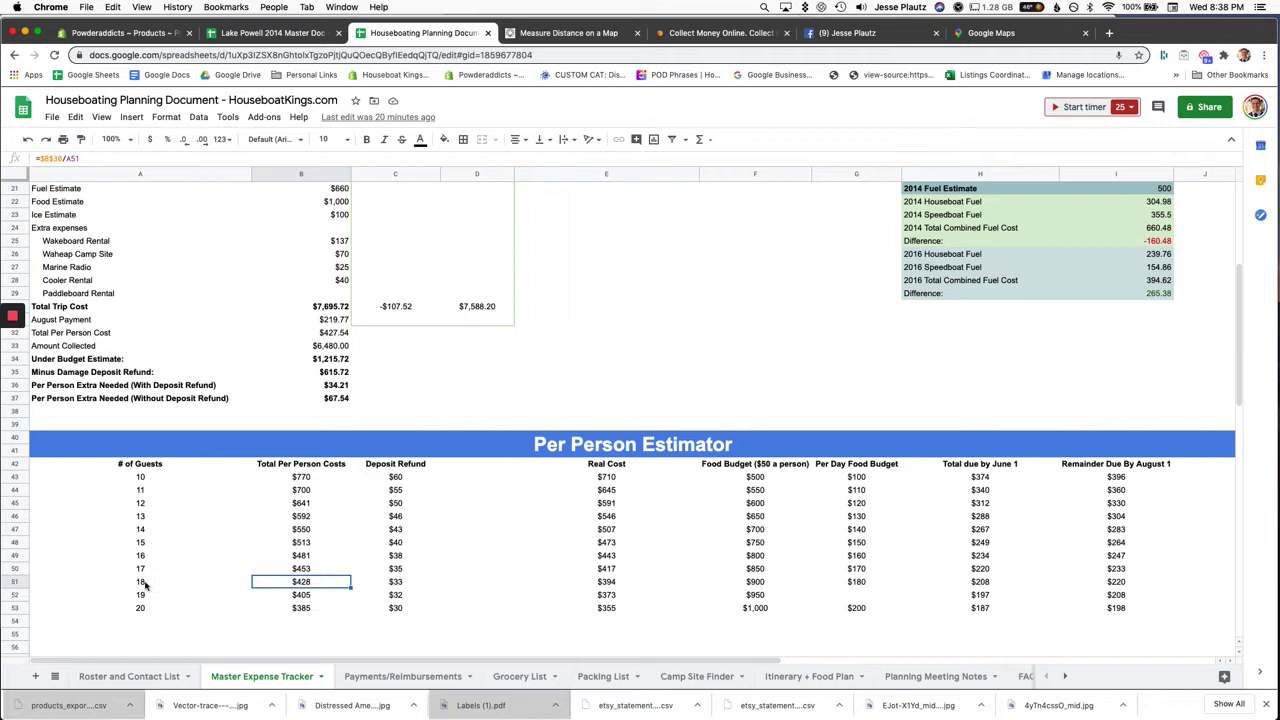
Step: Compare the Total Per Person Costs in the estimator for 12, 15 and 18 guests
drag(148, 595, 152, 608)
click(178, 611)
click(160, 588)
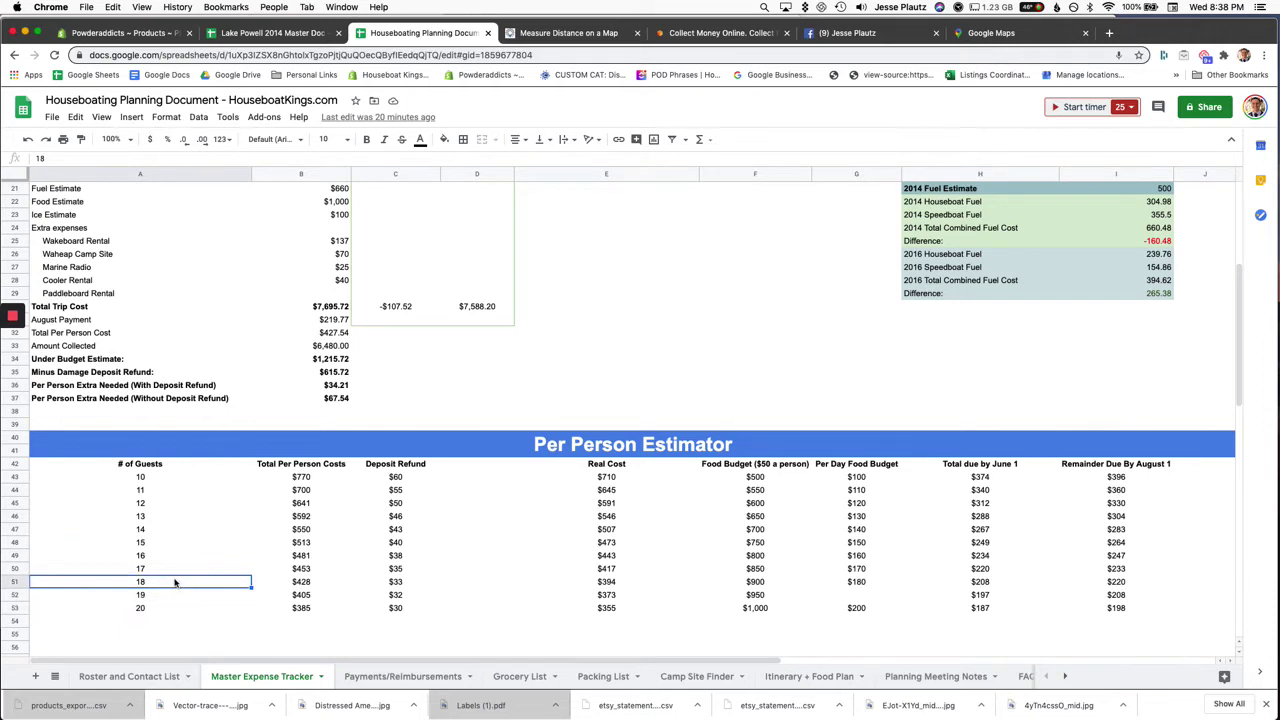
click(149, 507)
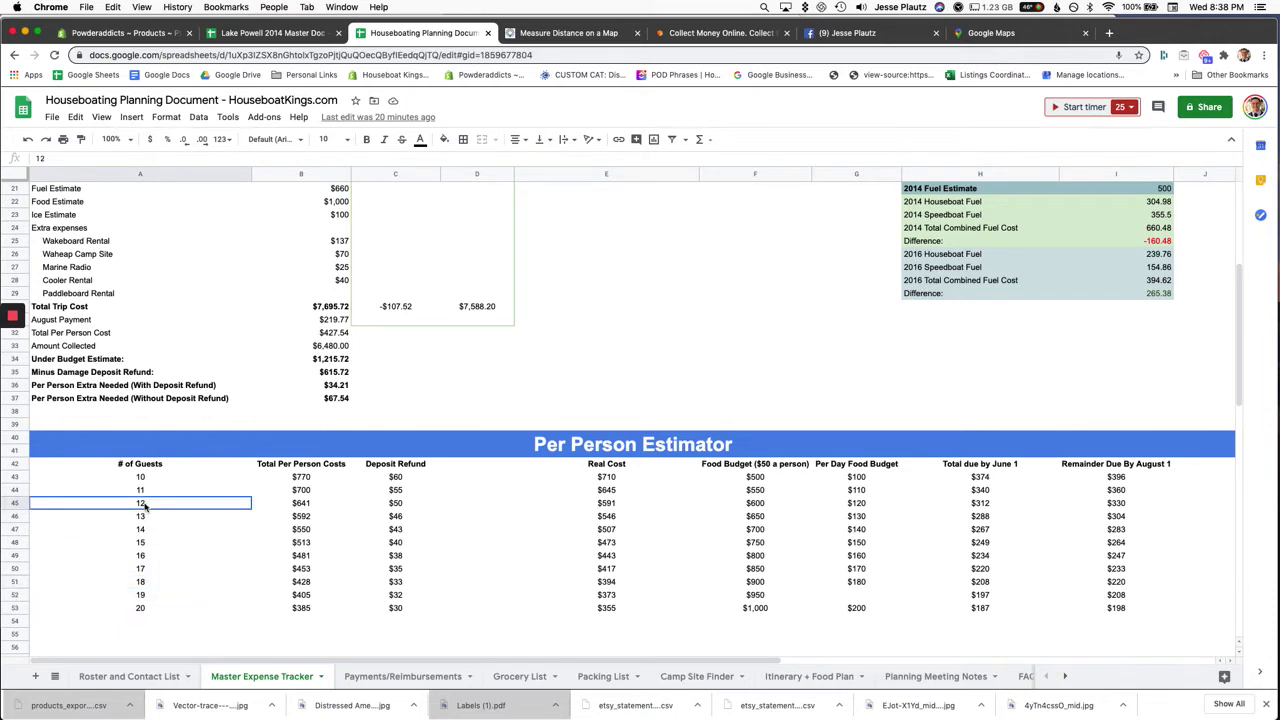
click(288, 505)
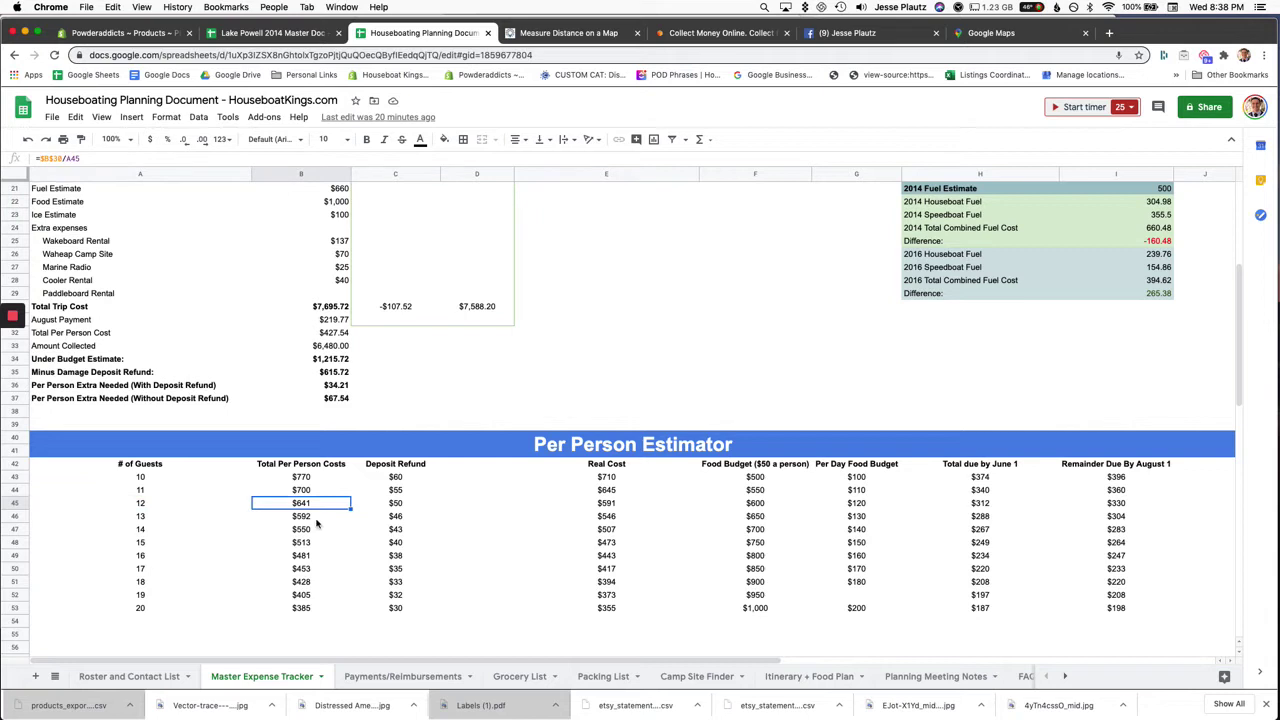
click(307, 584)
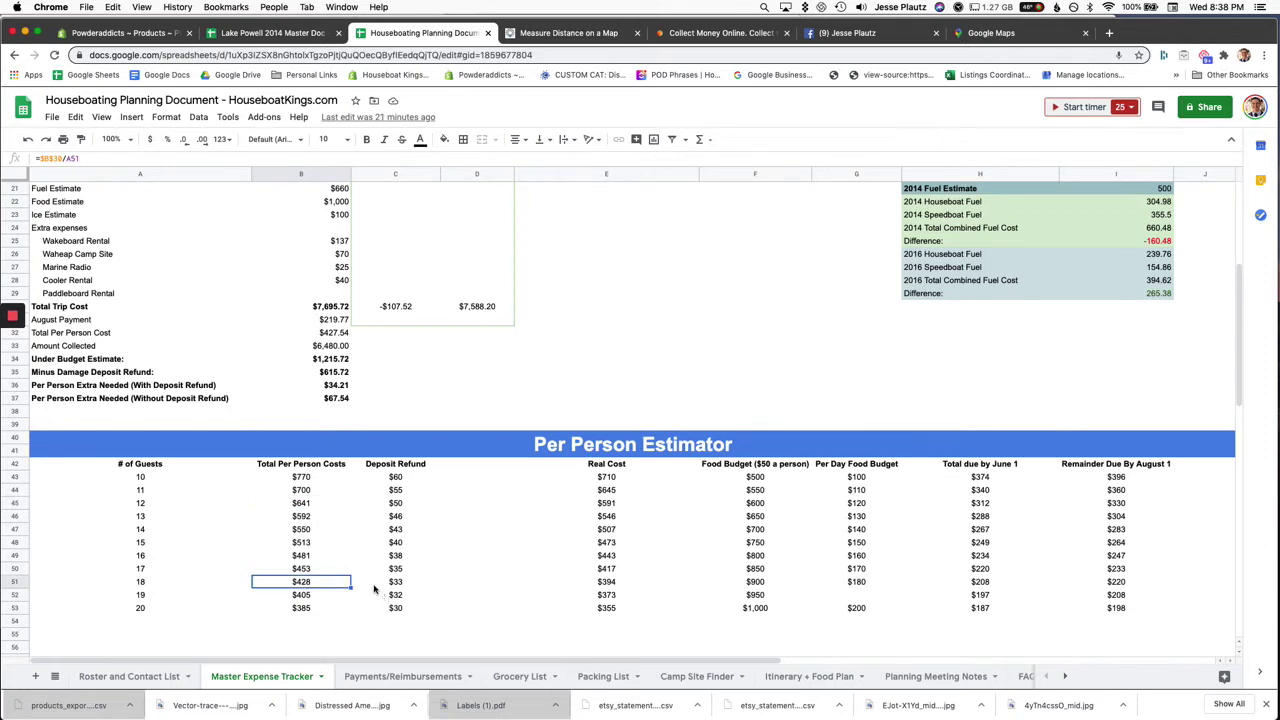
click(306, 546)
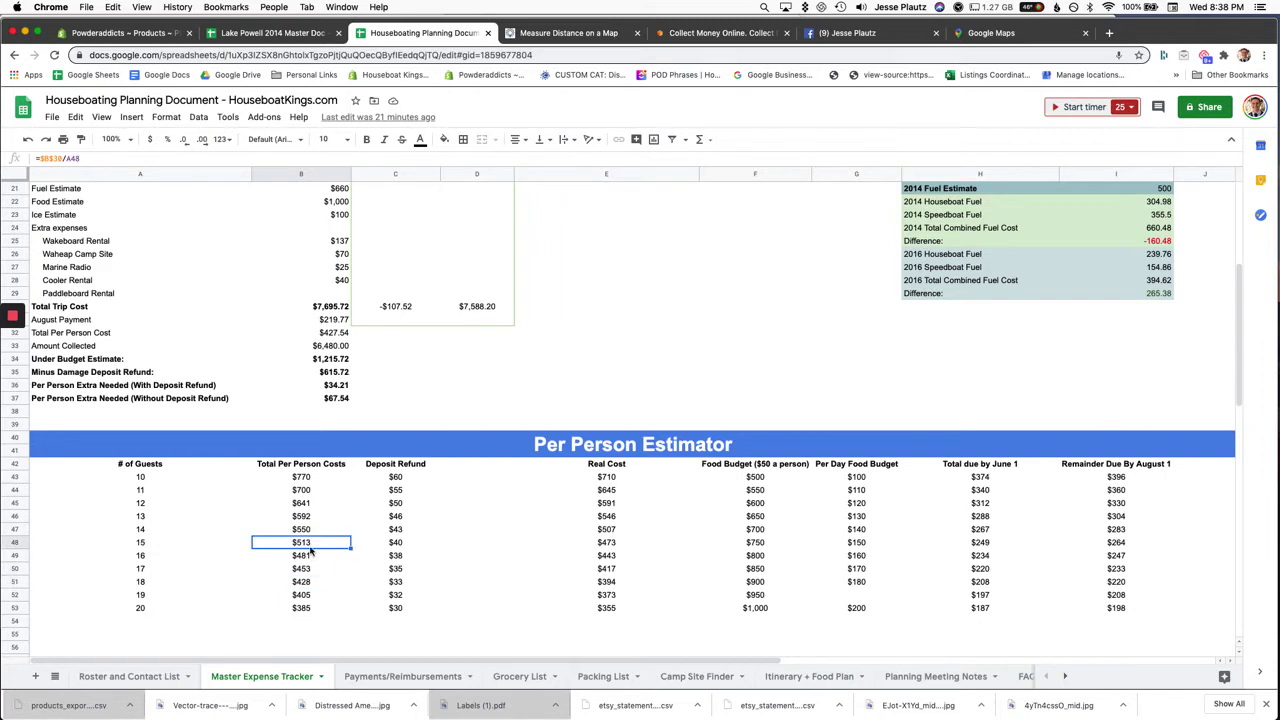
click(304, 584)
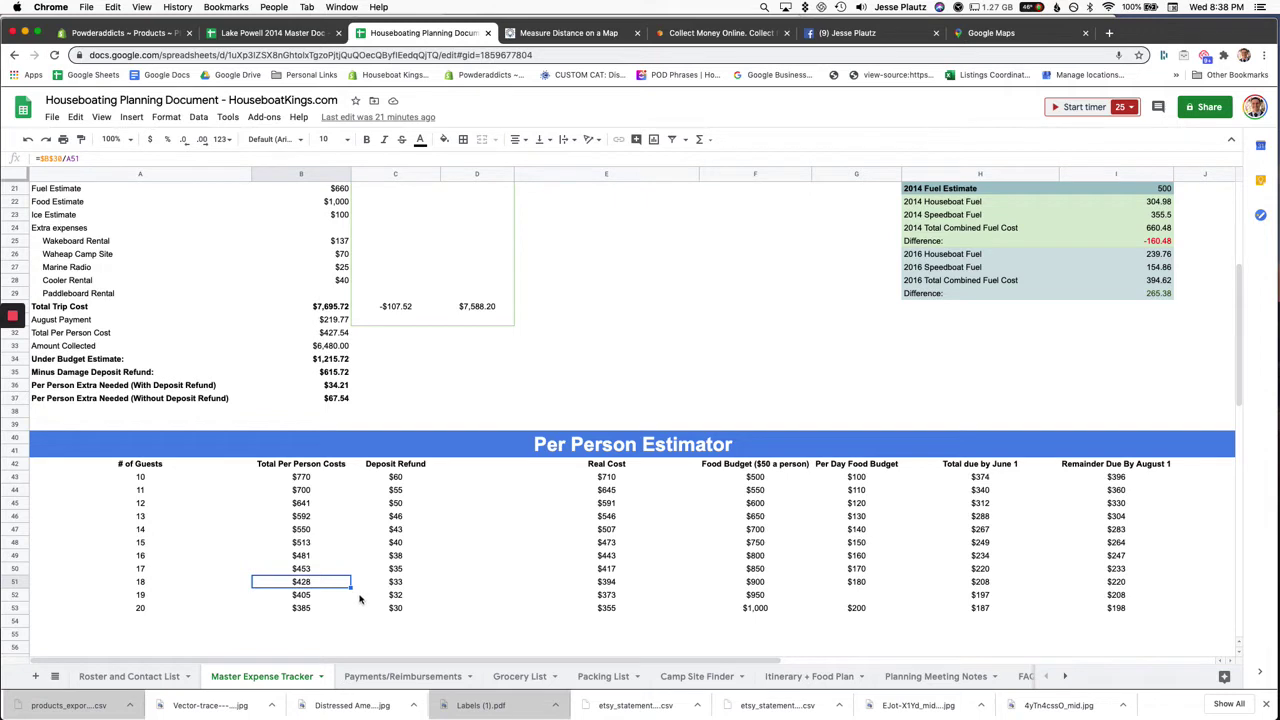
Step: Inspect the Deposit Refund formula for 14 guests and the guest count cell it references, leaving the formula unedited
click(302, 518)
click(306, 531)
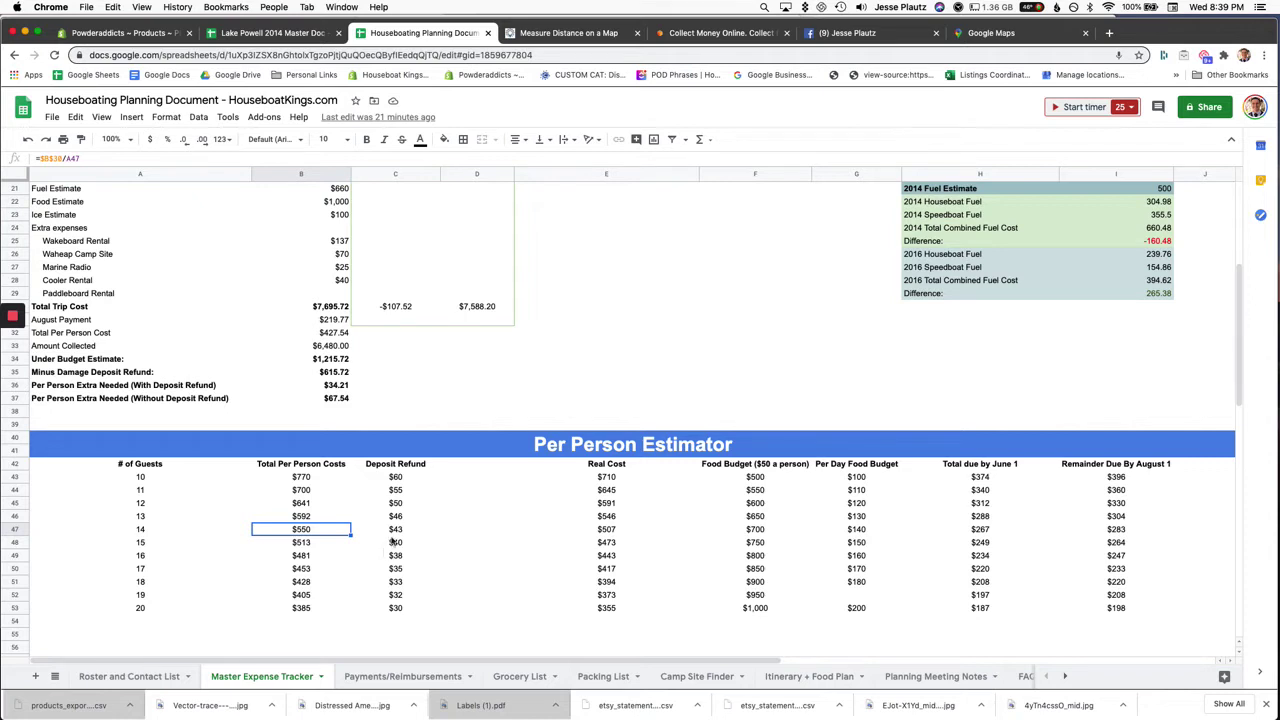
click(401, 532)
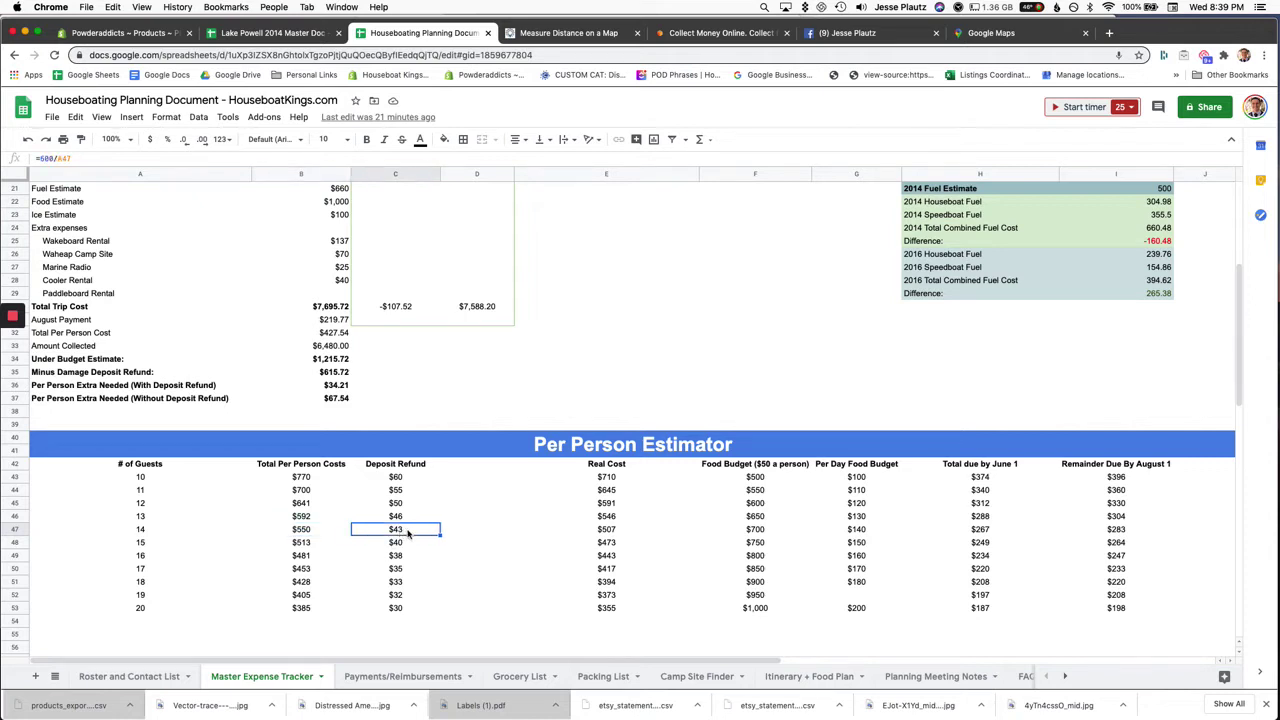
click(78, 158)
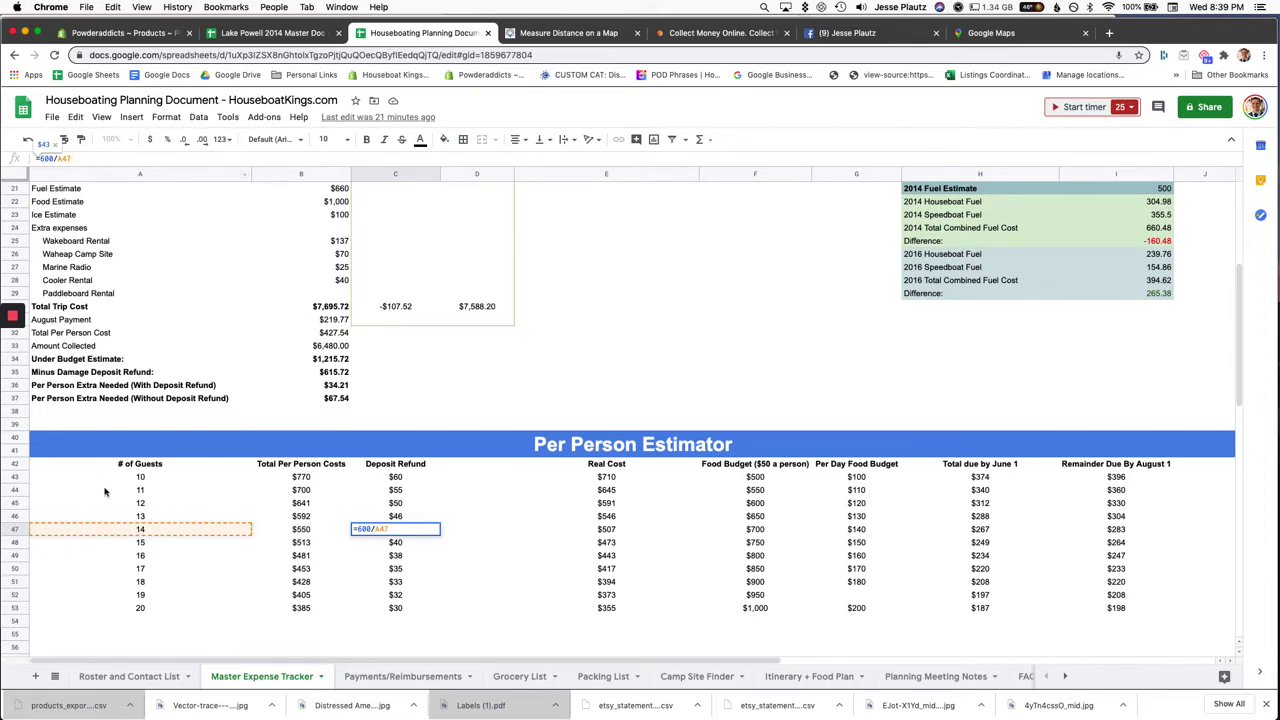
key(Escape)
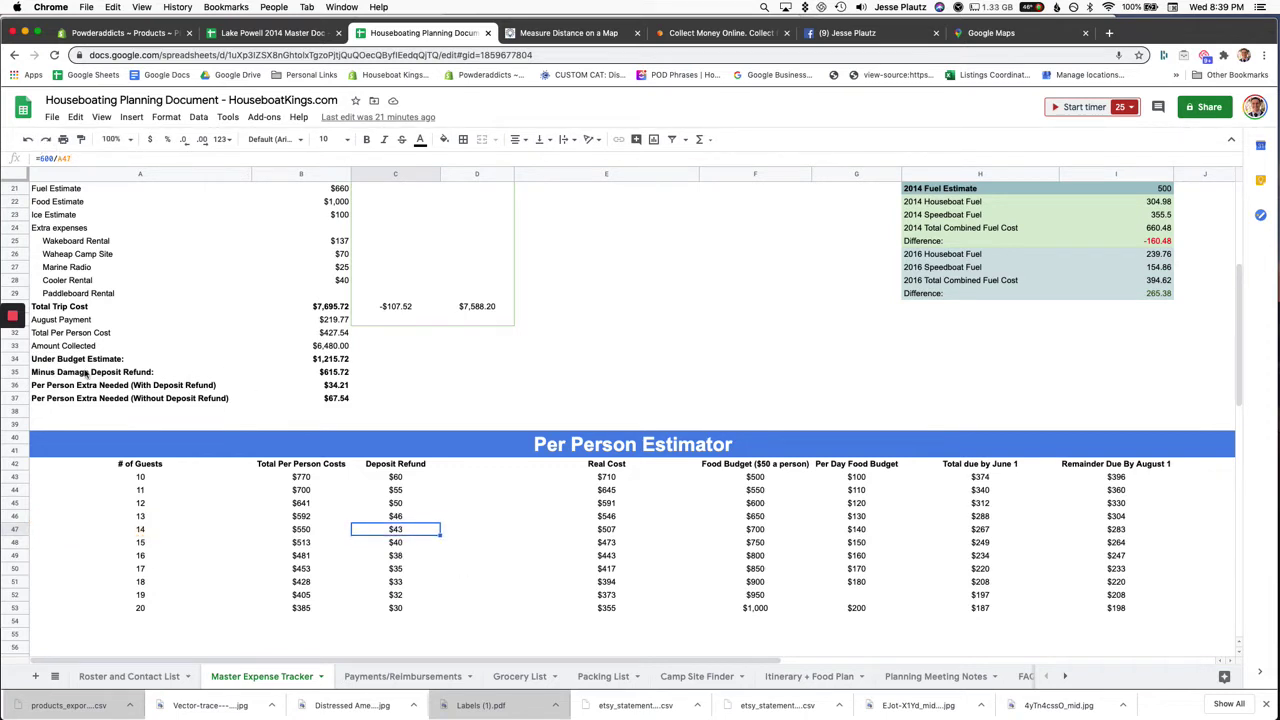
Step: Compare the Minus Damage Deposit Refund row with the 14-guest total cost and deposit refund, and inspect the matching Real Cost formula
click(340, 375)
click(397, 530)
click(303, 535)
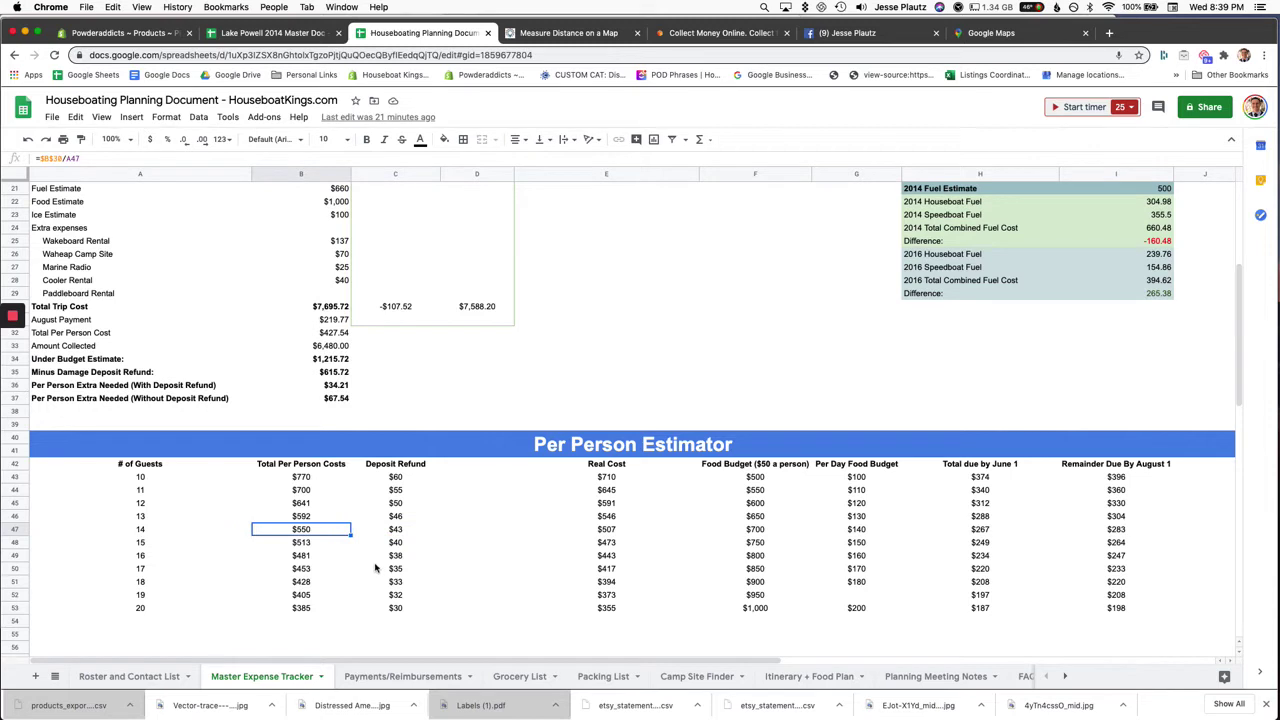
click(404, 534)
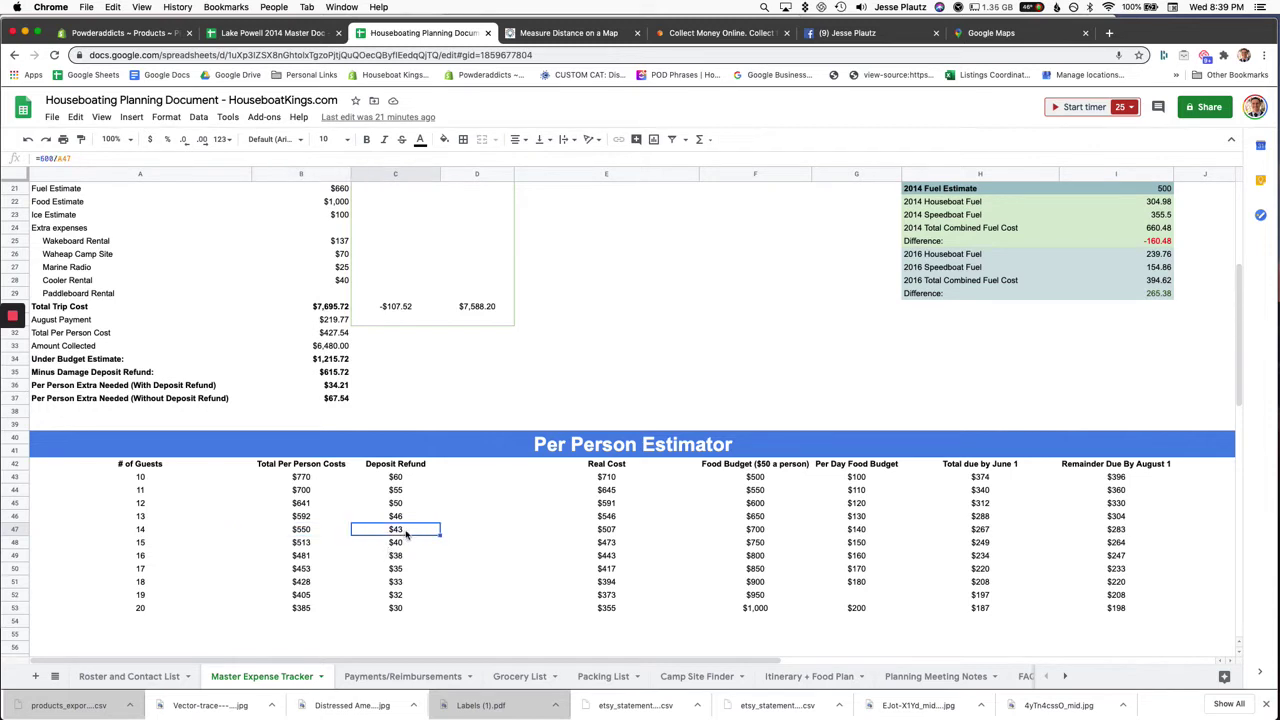
click(610, 530)
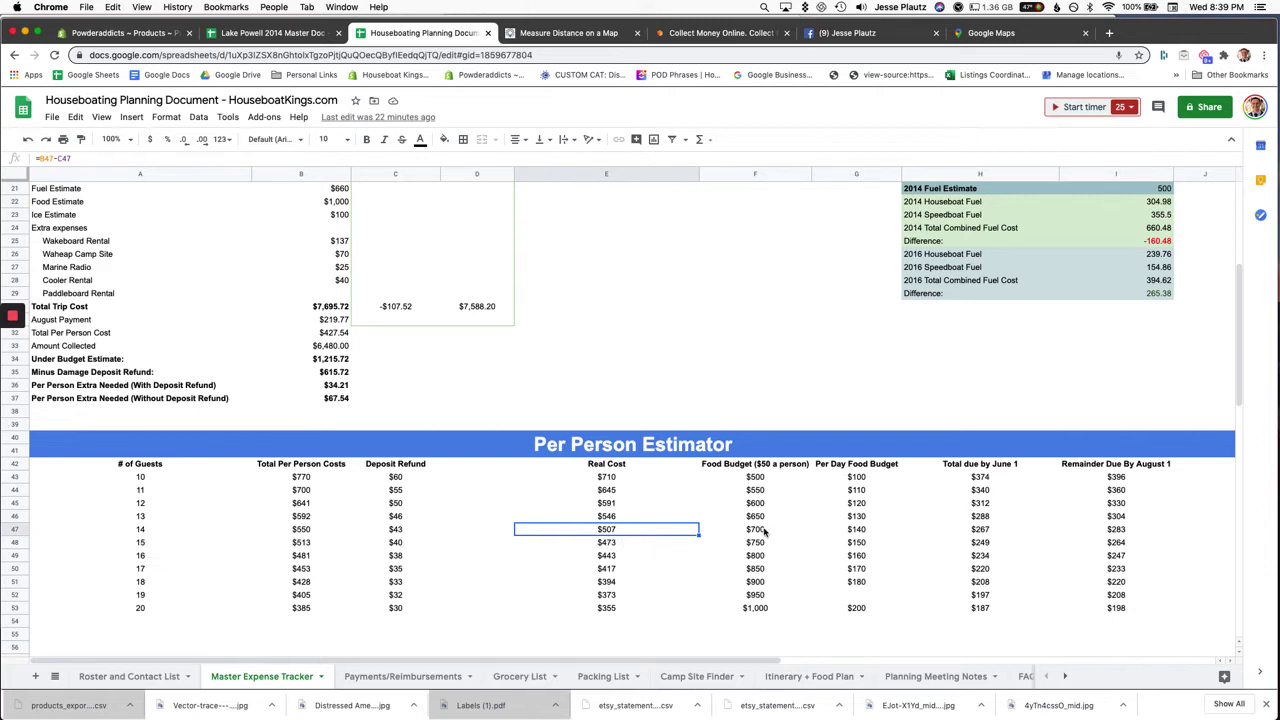
Step: Examine the Food Budget ($50 a person) column and inspect its formula for 15 guests
click(763, 468)
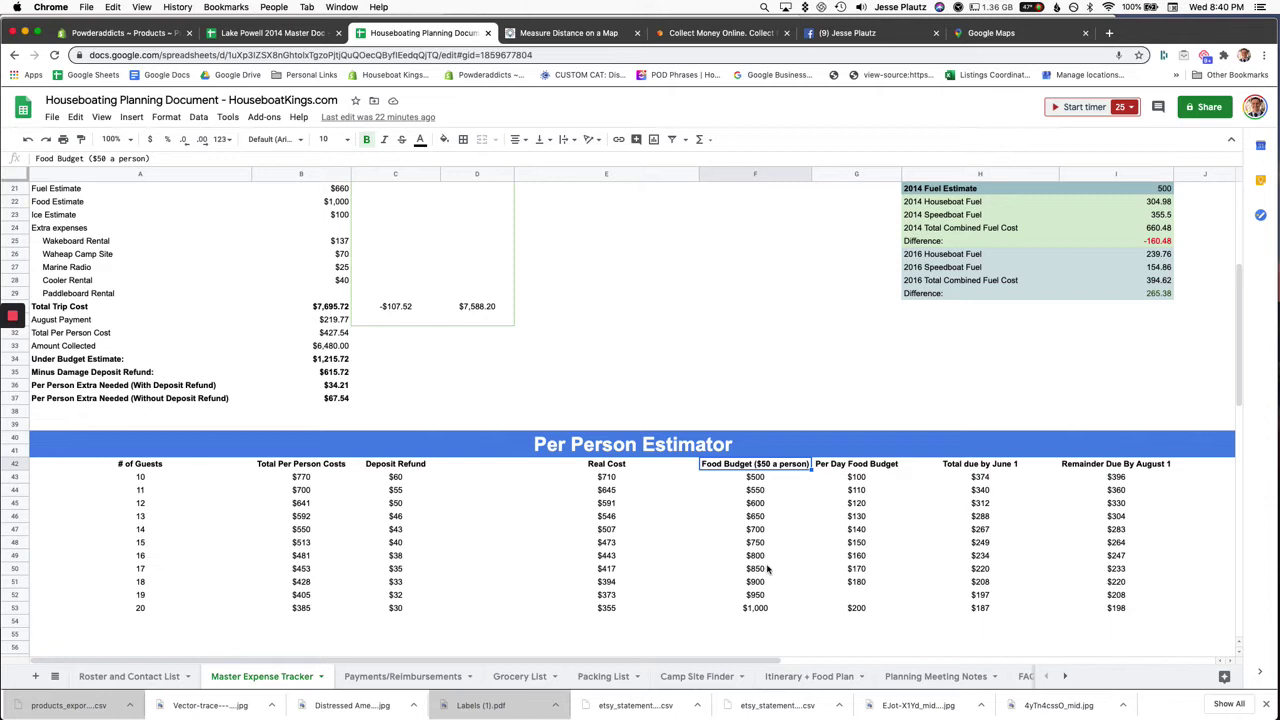
click(765, 546)
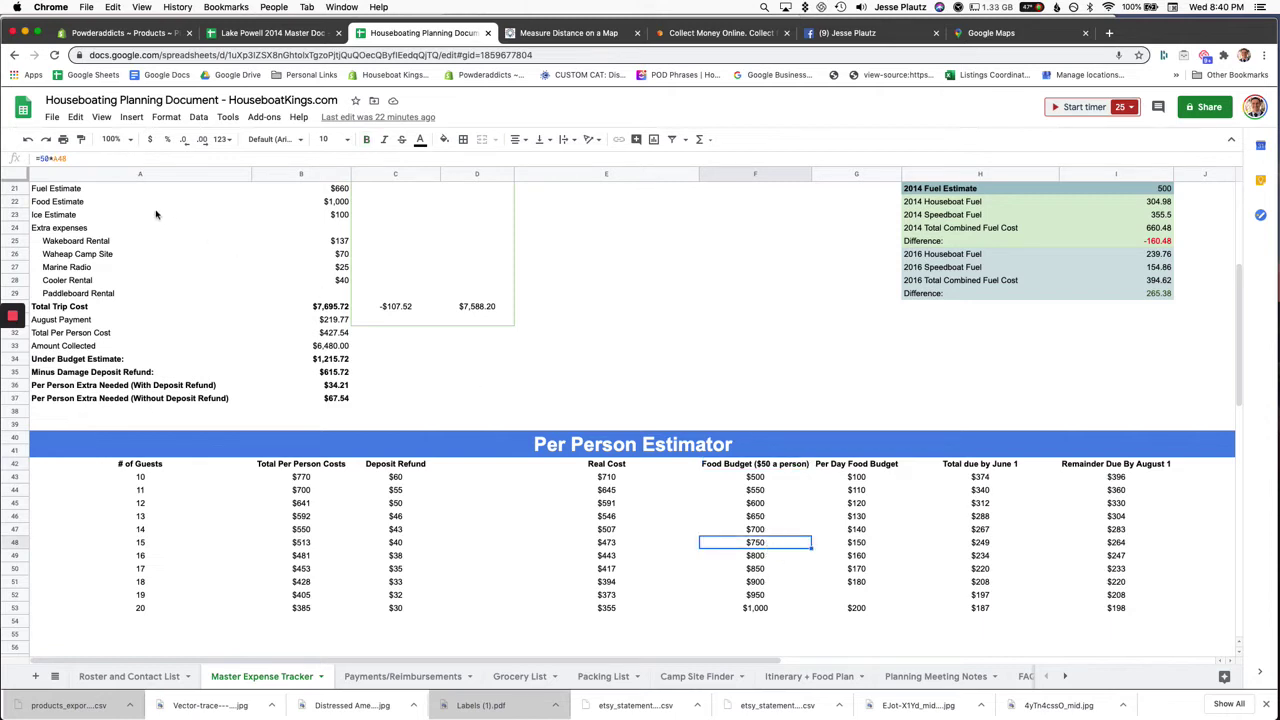
click(78, 160)
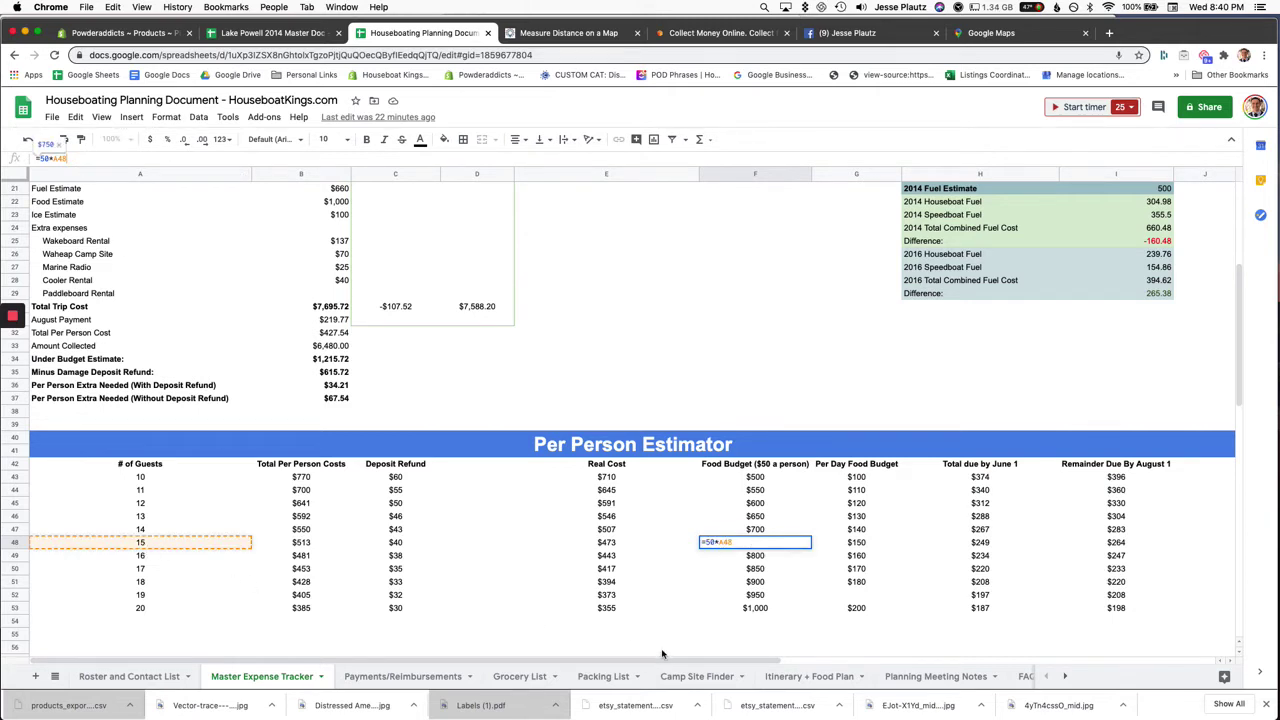
key(Return)
click(753, 545)
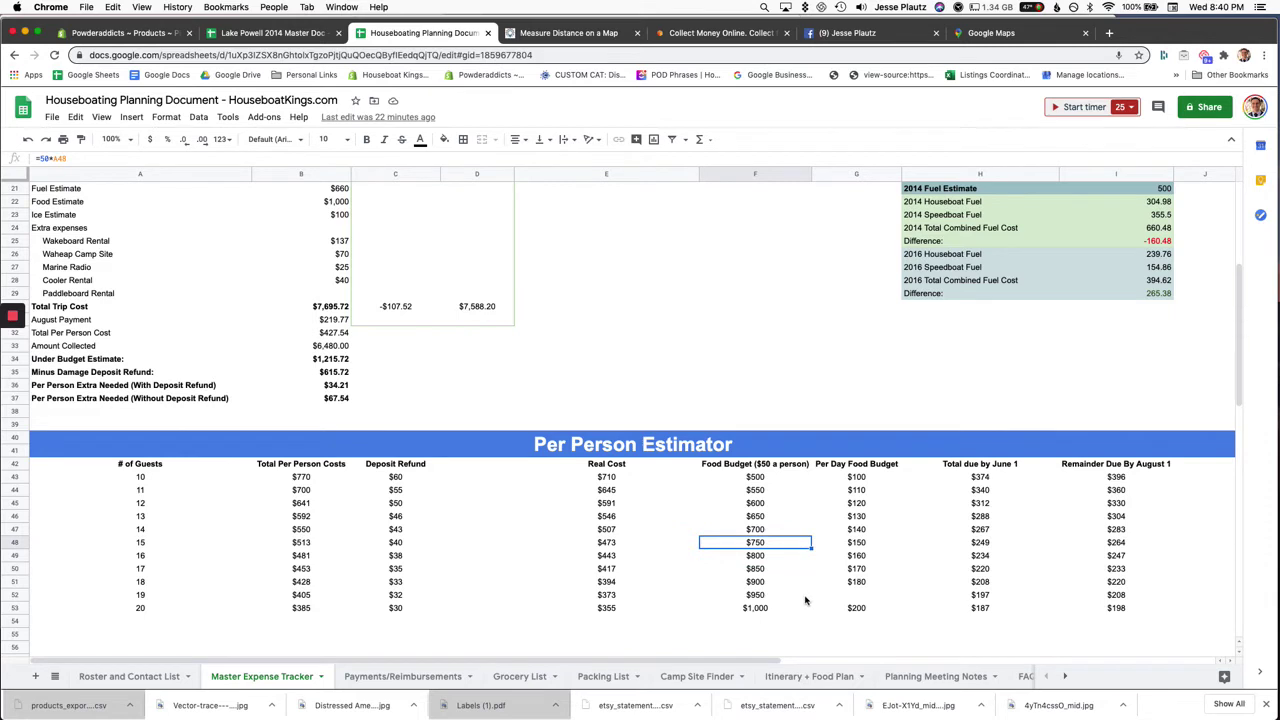
Step: Compare the 20-guest food budget with the Food Estimate expense, and check the Per Day Food Budget column at 19 guests
click(763, 610)
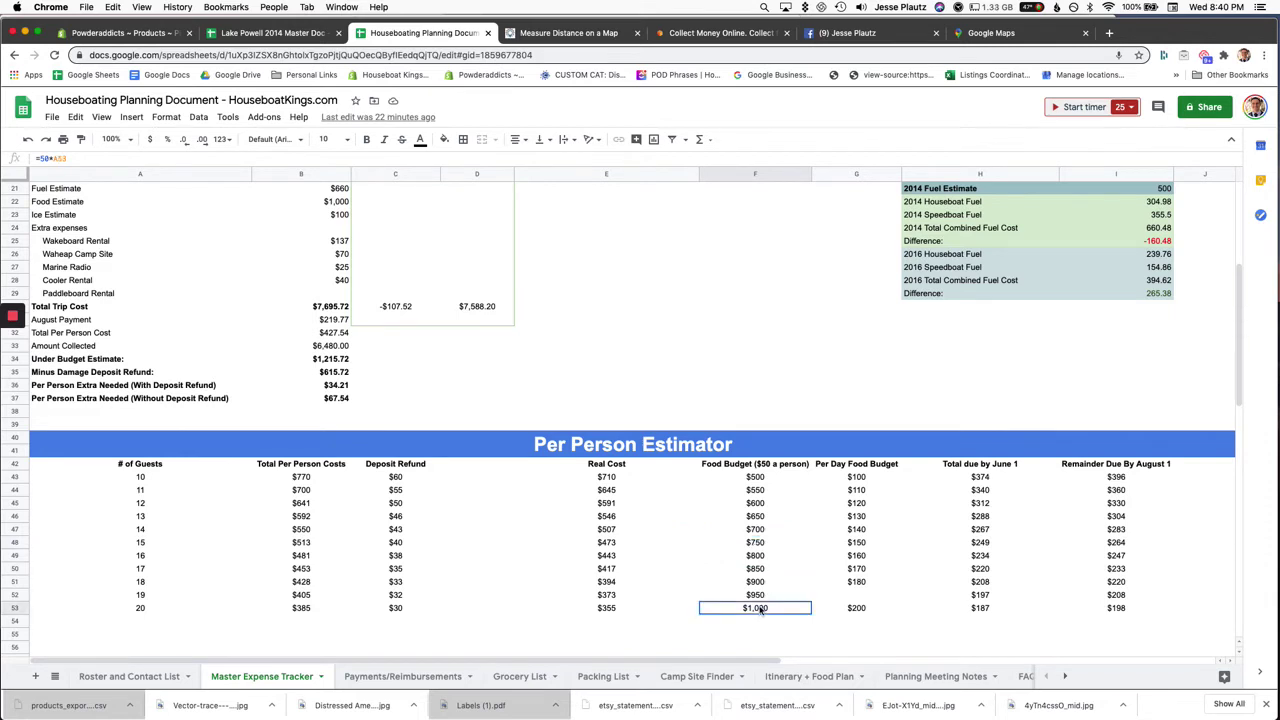
click(327, 207)
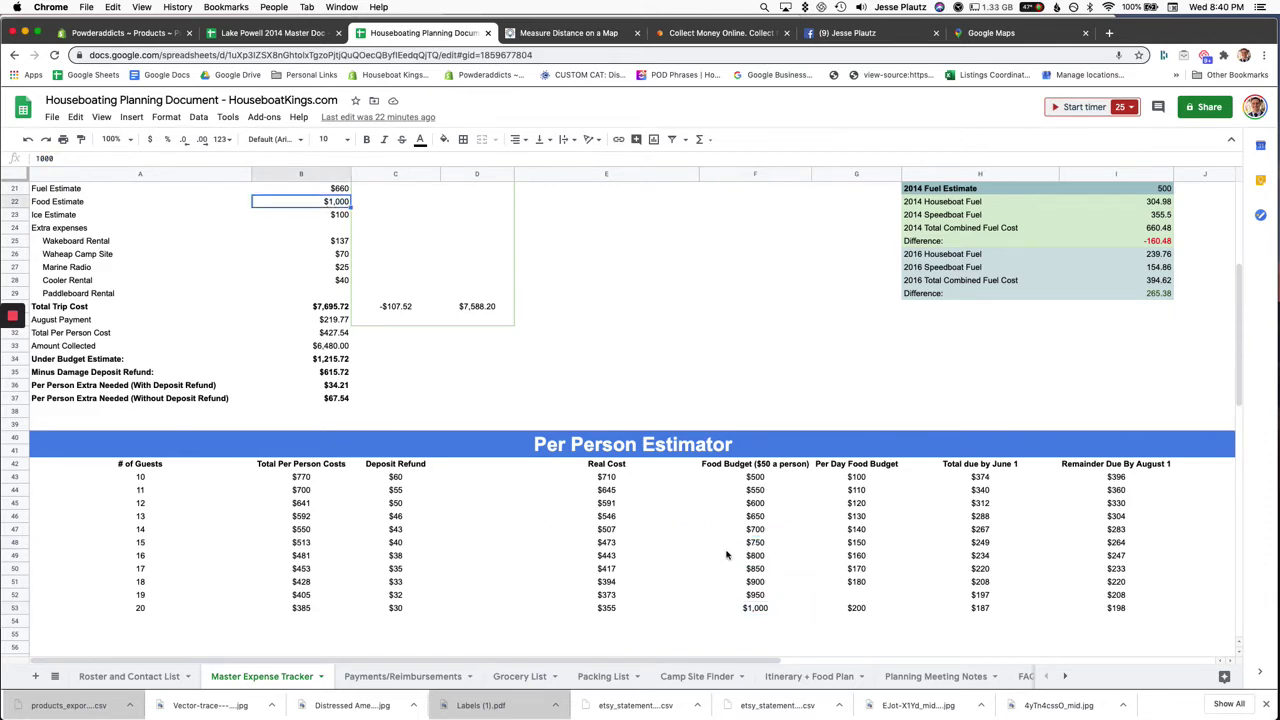
click(763, 611)
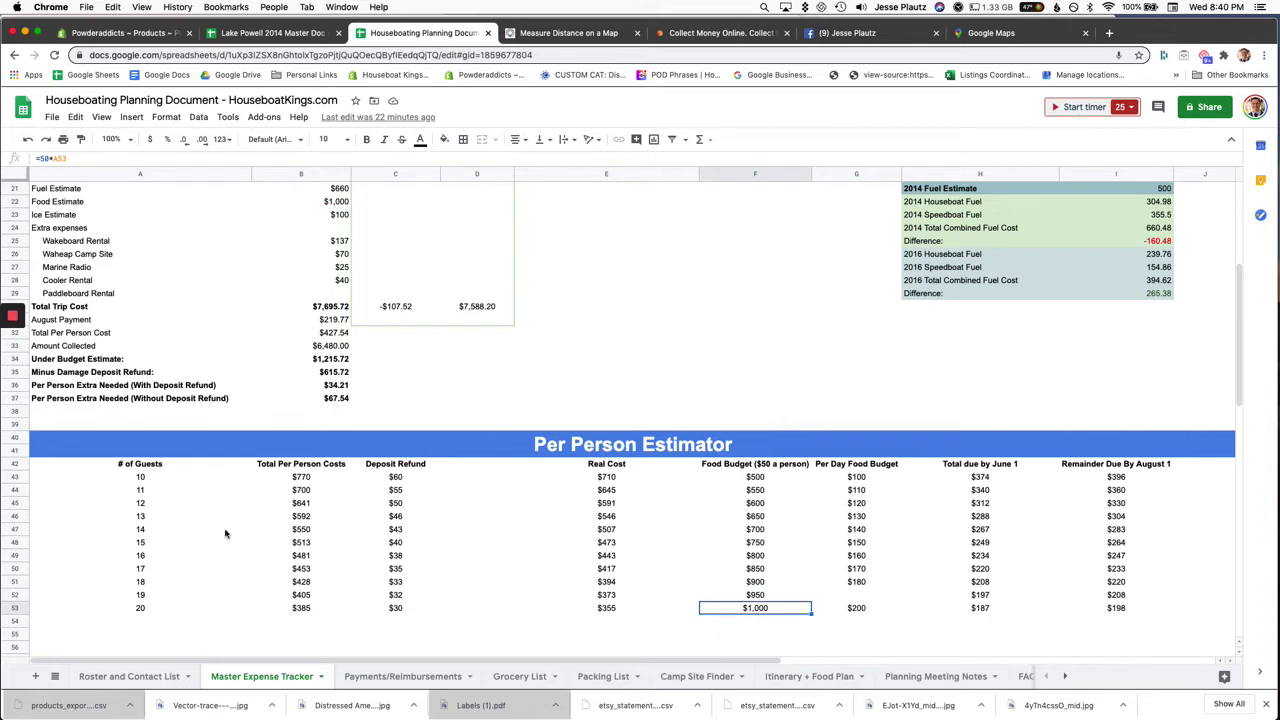
click(142, 508)
click(146, 610)
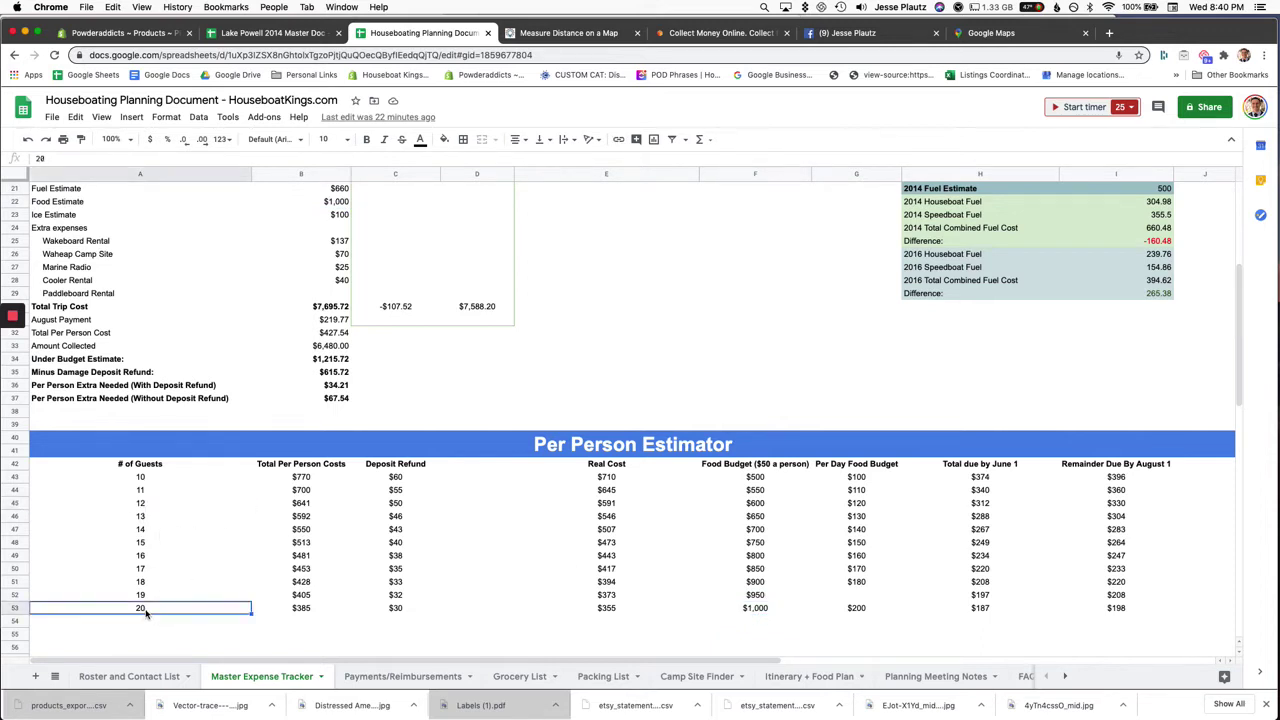
click(757, 610)
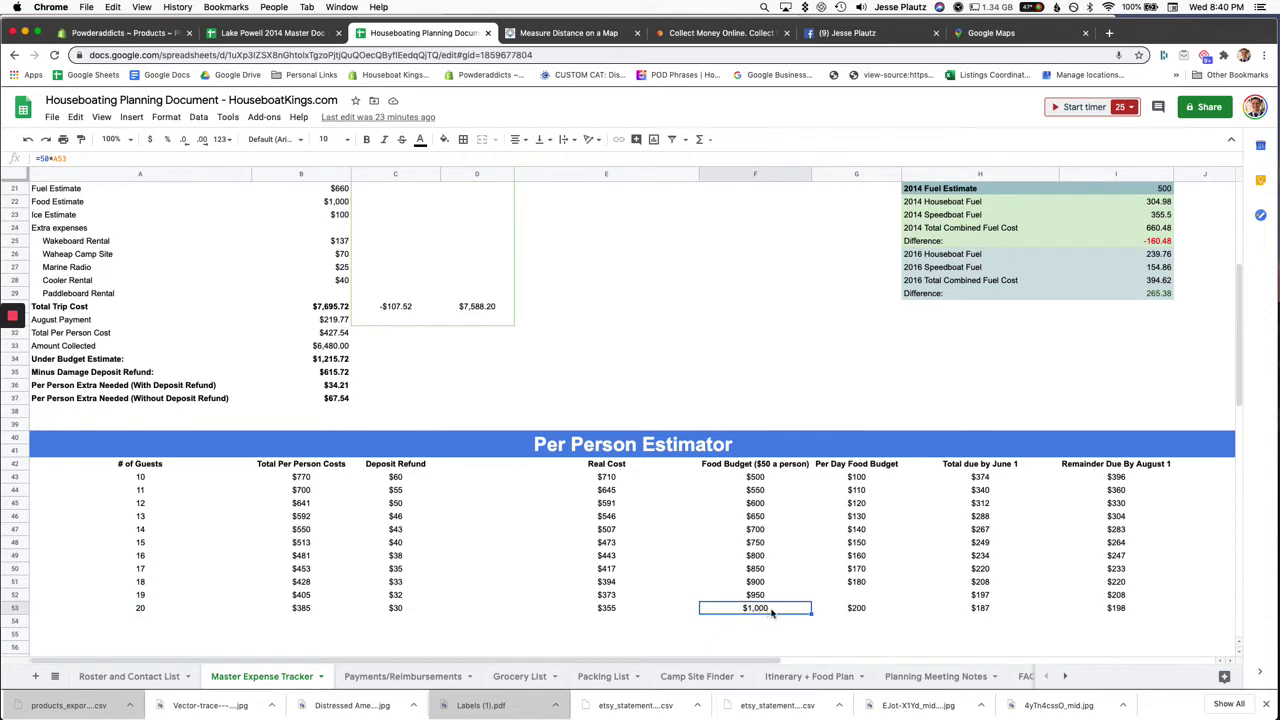
click(860, 597)
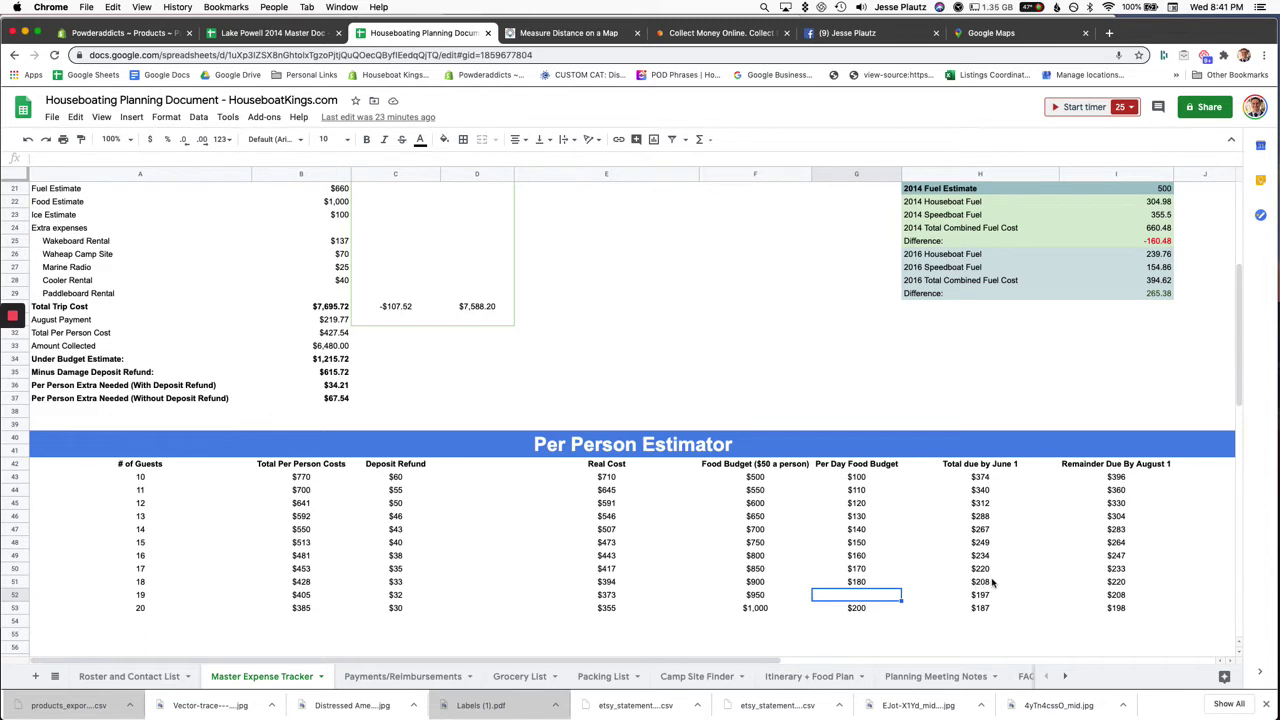
Step: Examine the Total due by June 1 and Remainder Due By August 1 columns, inspecting their formulas for 11 and 16 guests
click(993, 470)
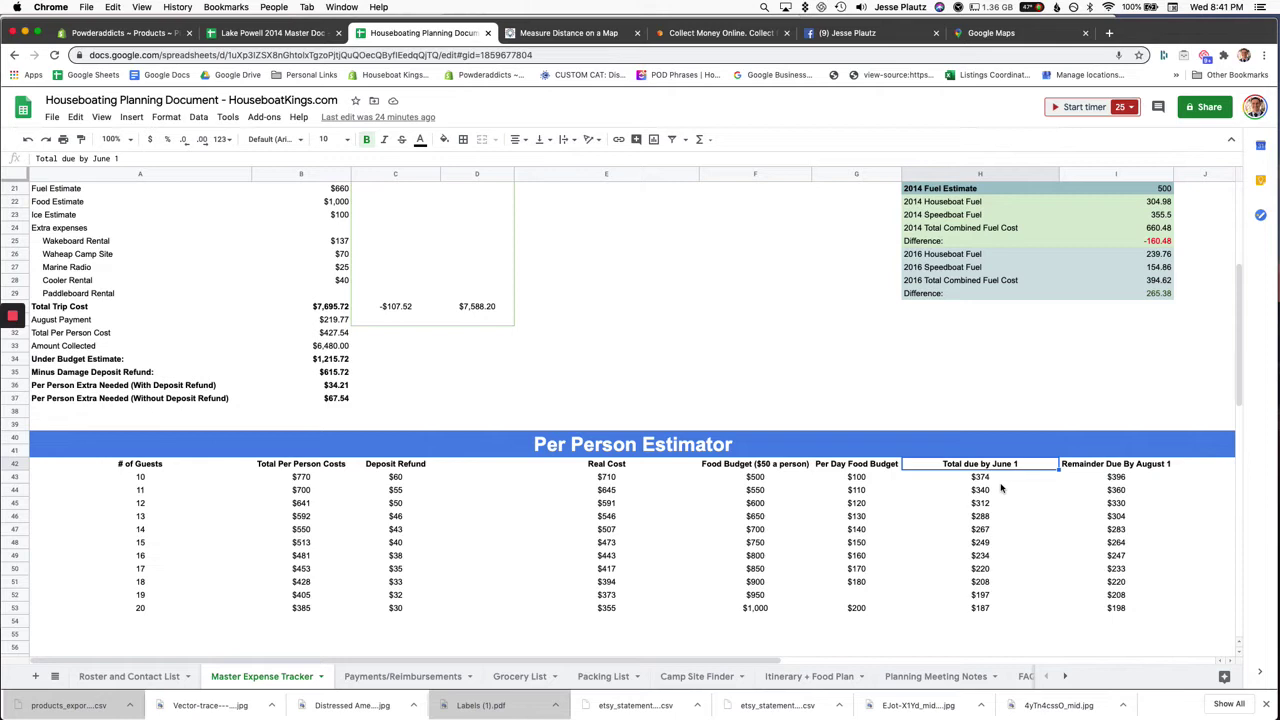
click(1106, 465)
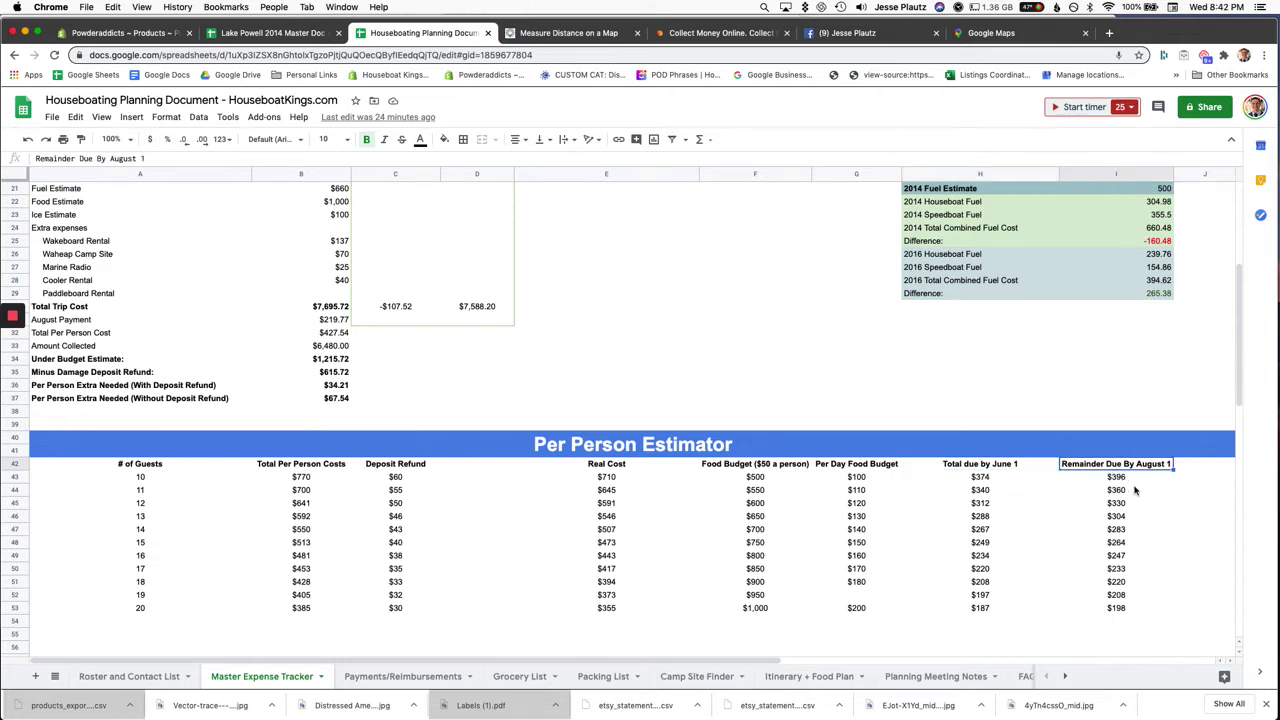
click(987, 491)
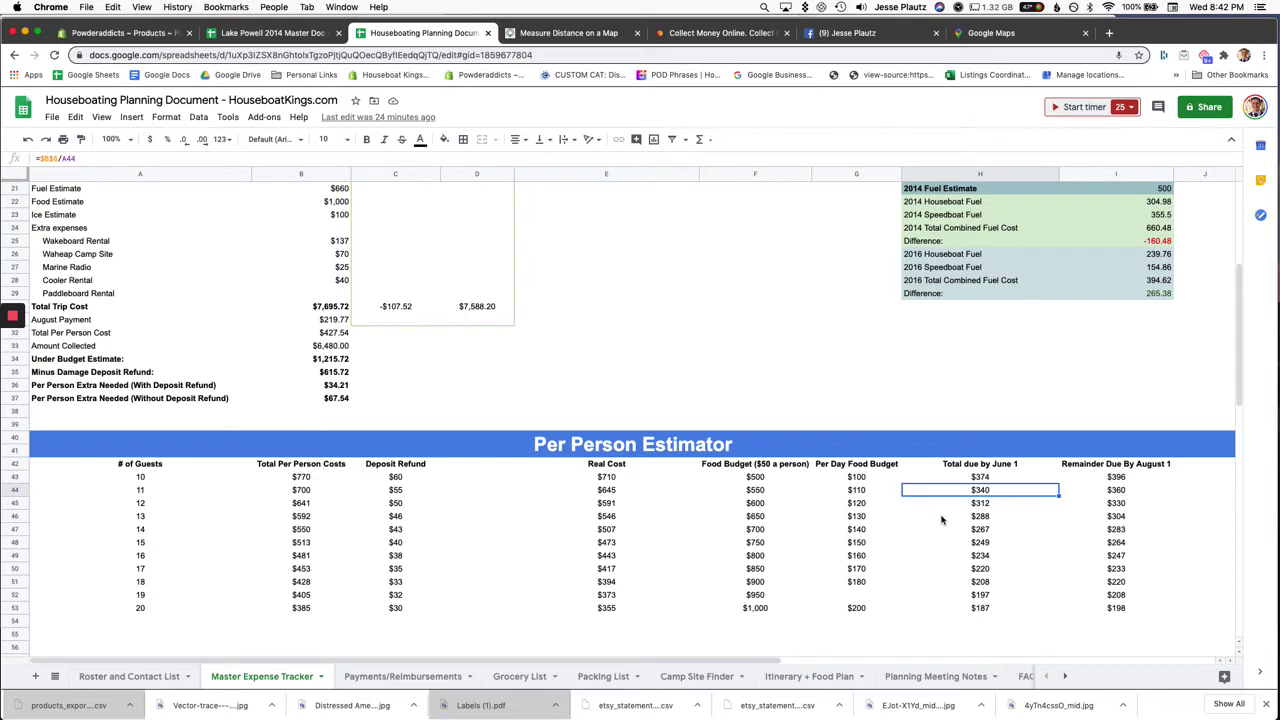
click(985, 558)
click(1120, 557)
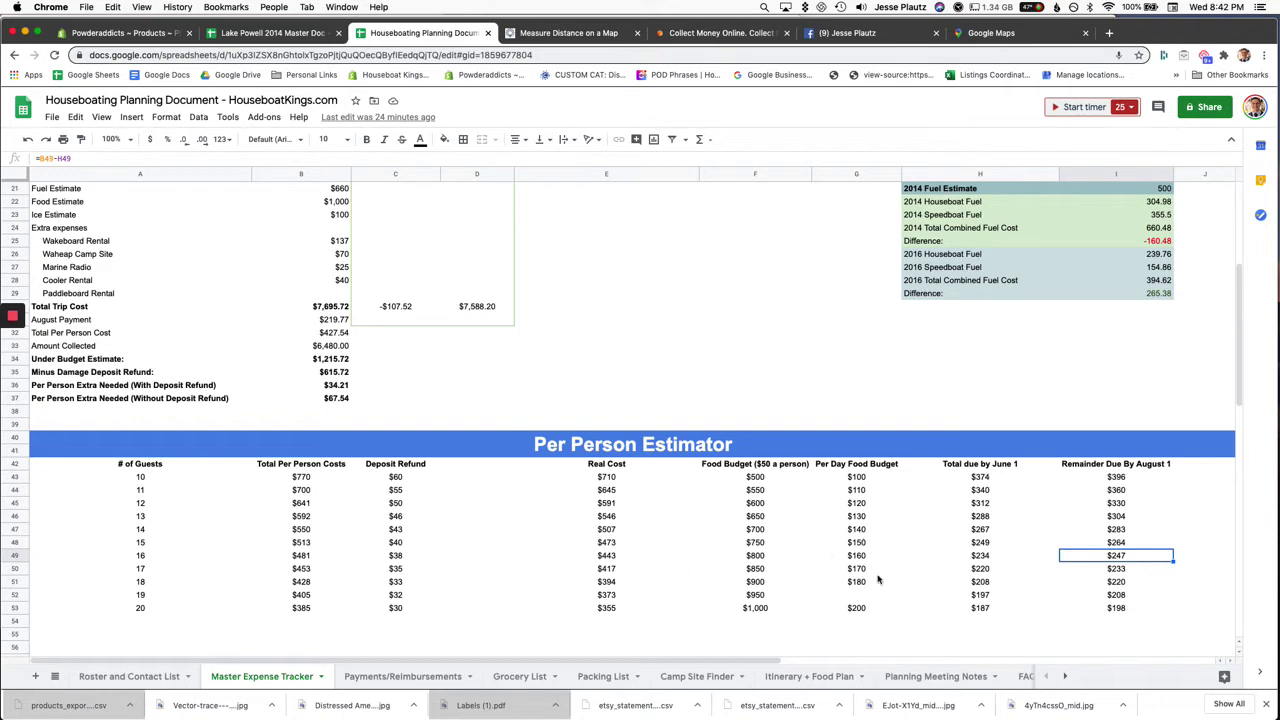
Step: Examine the Houseboat Gas row in the Fuel Costs section, covering its MPG, tank distance, running time and tank size
scroll(845, 557, up, 5)
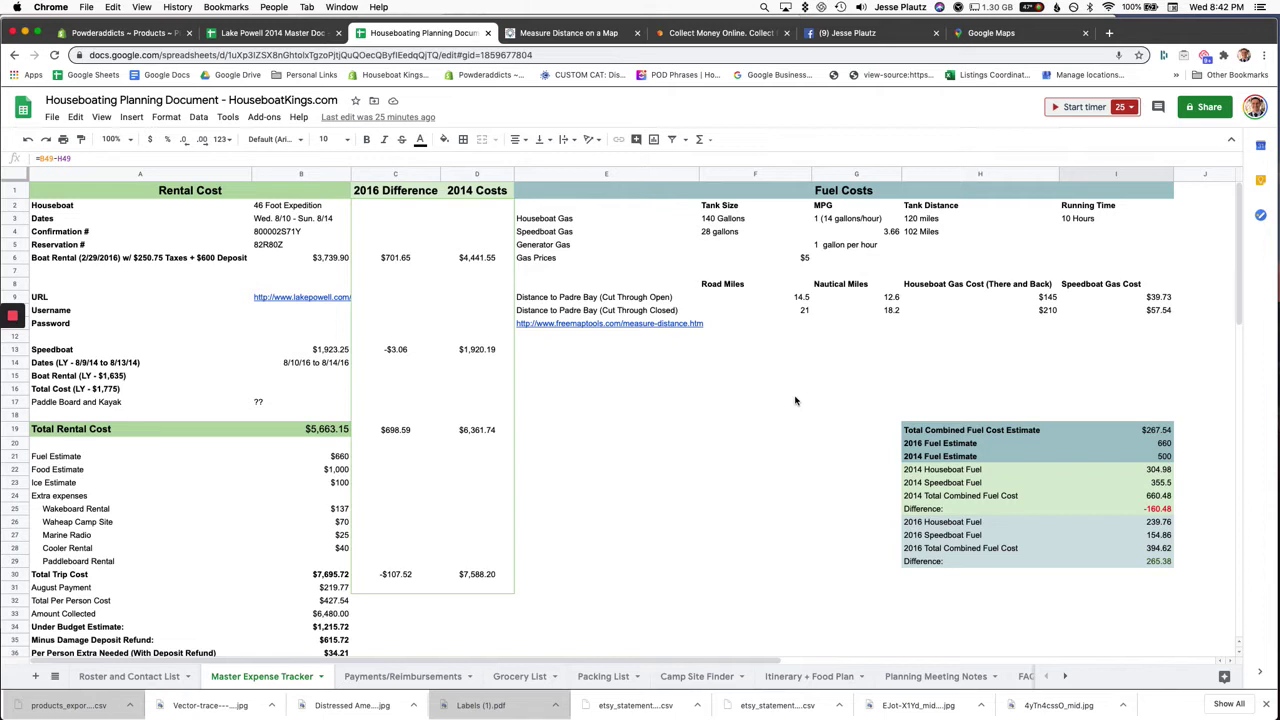
click(835, 227)
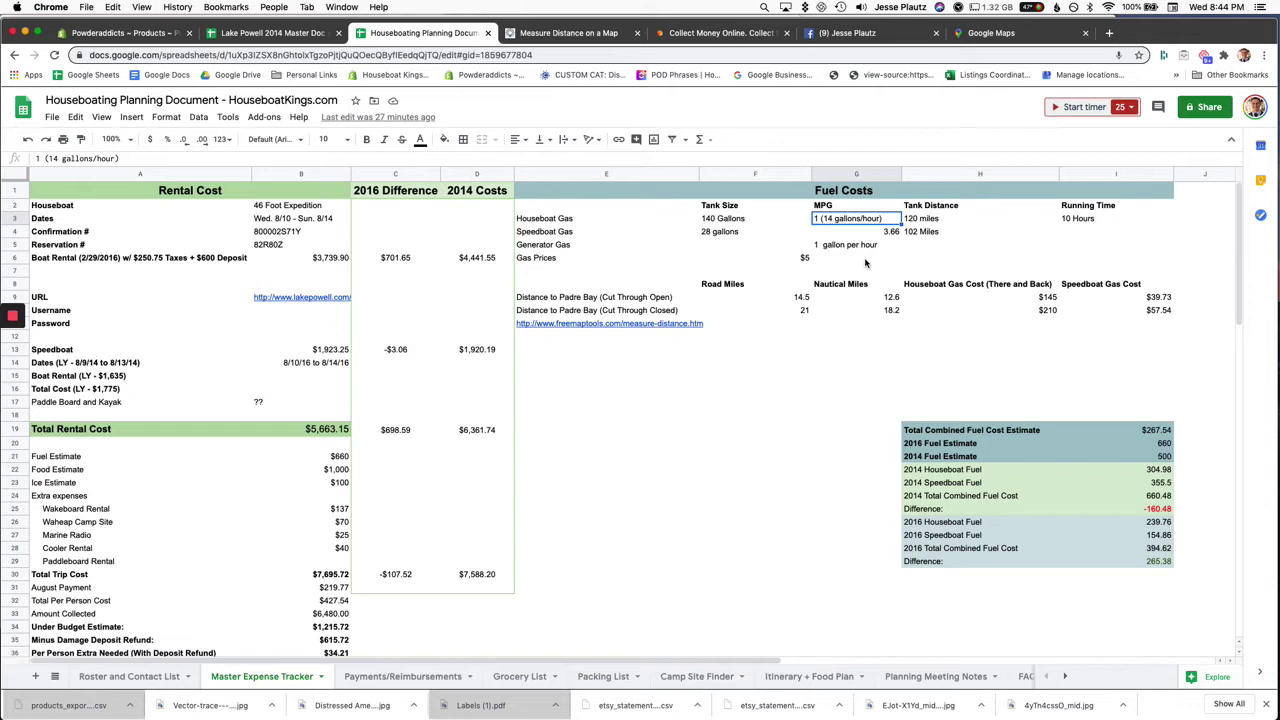
click(934, 219)
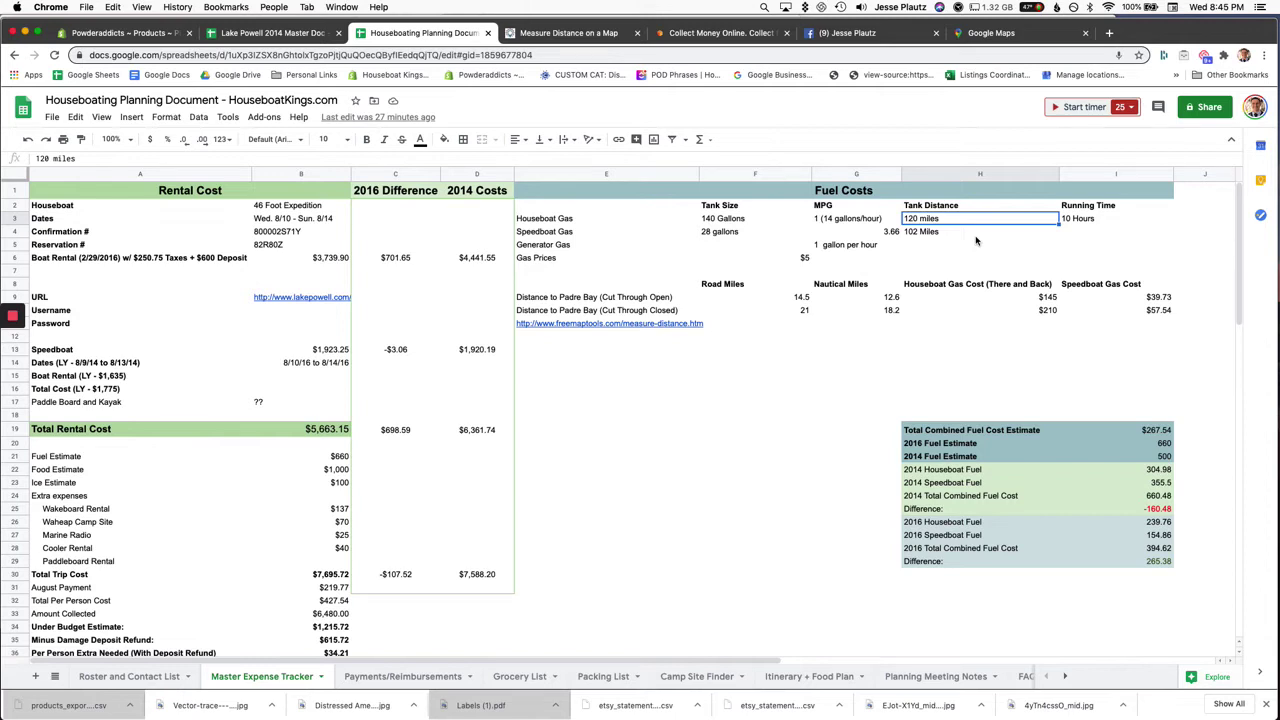
key(Right)
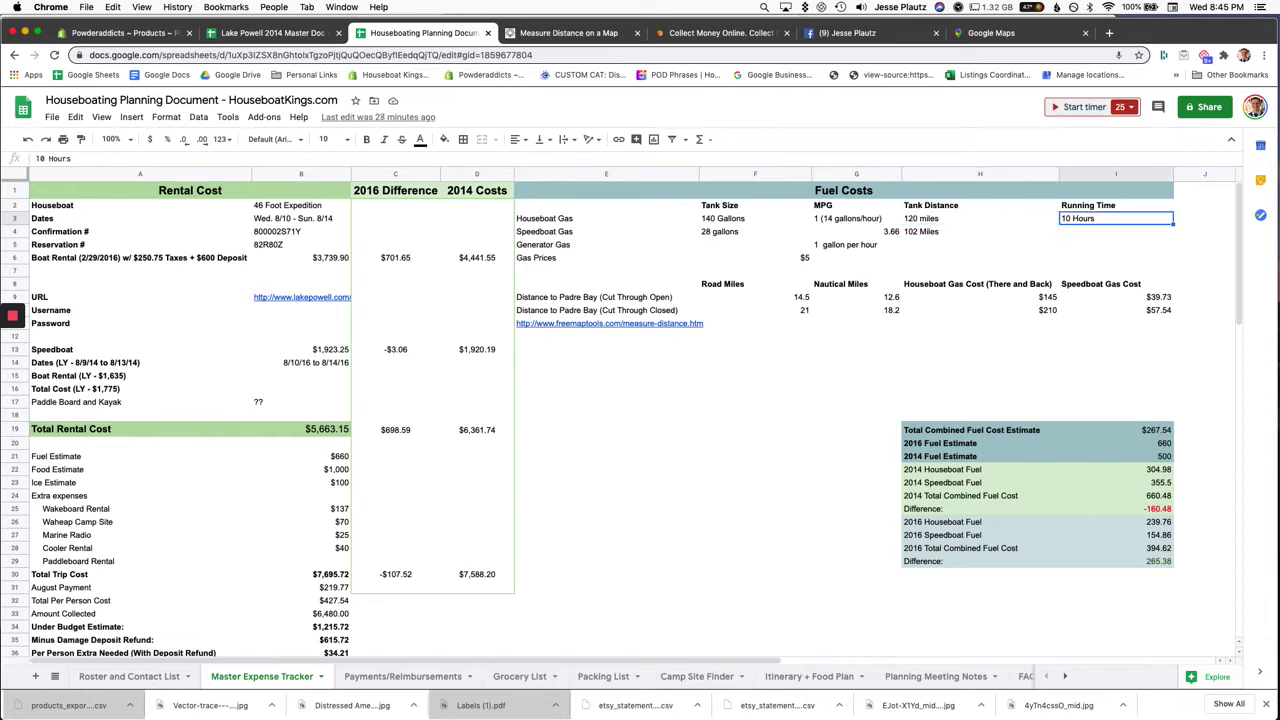
key(Left)
key(Left)
key(Left)
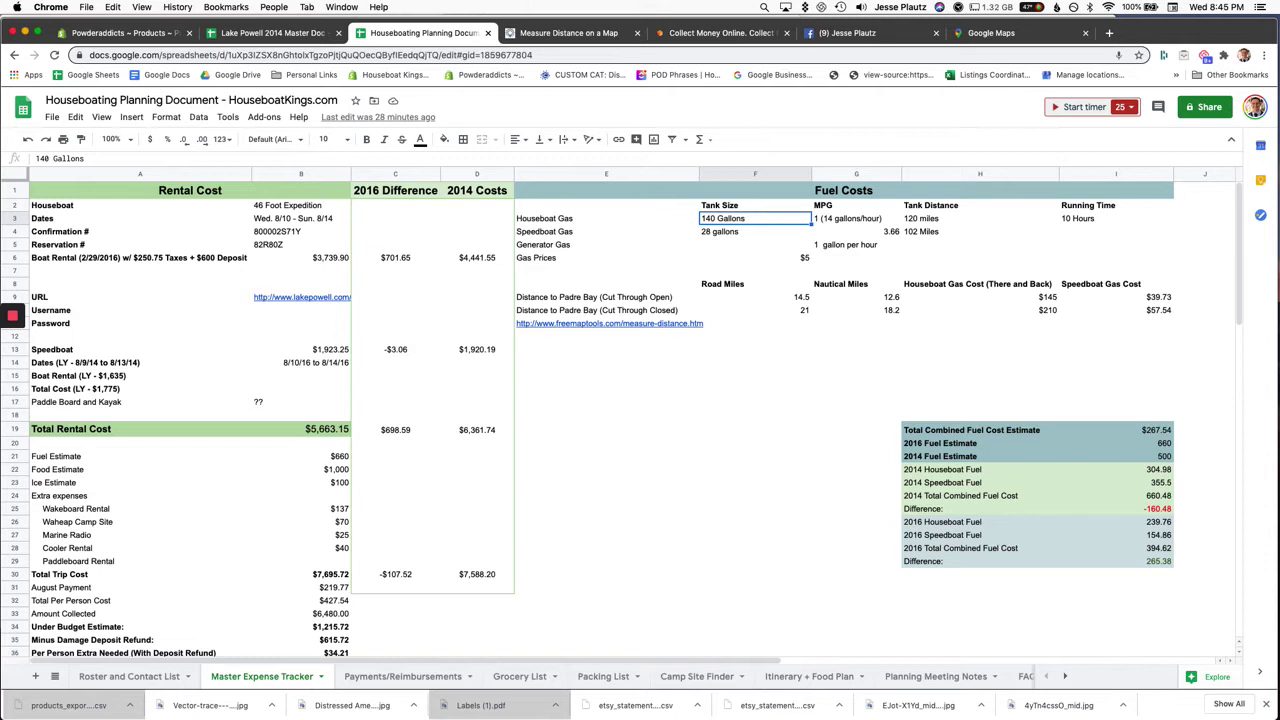
click(856, 218)
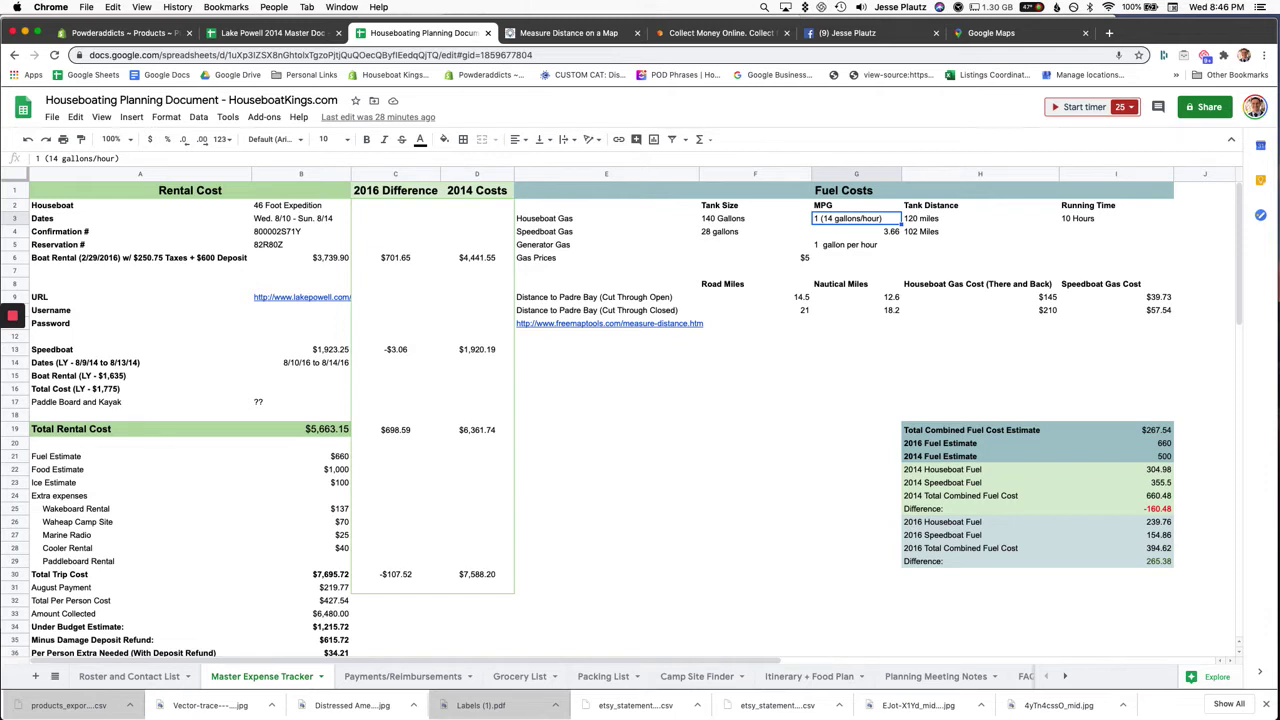
click(980, 218)
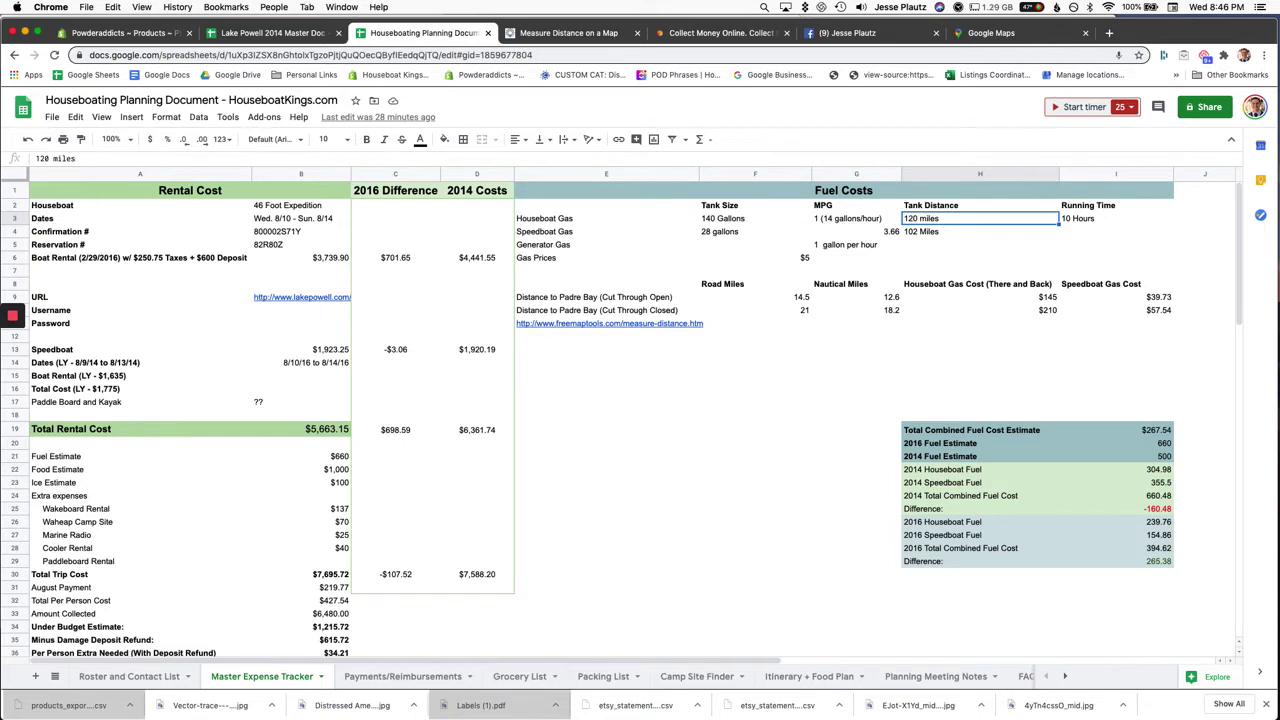
click(1116, 218)
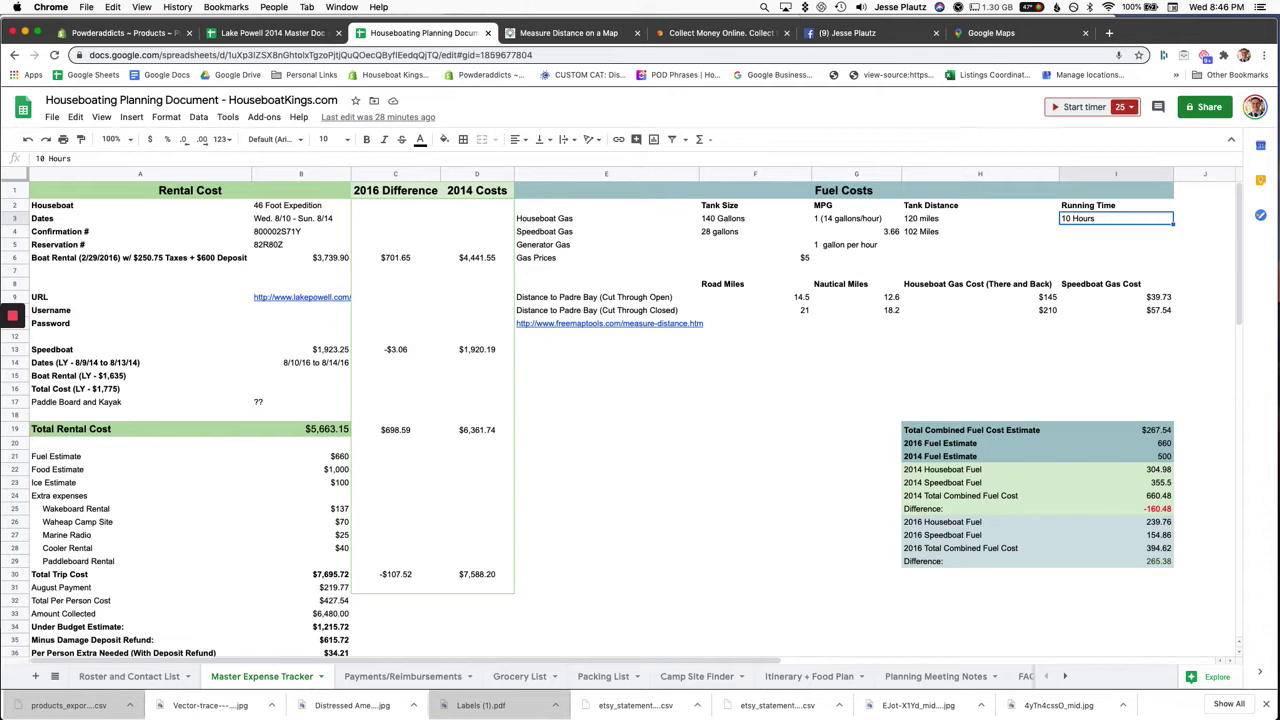
Step: Examine the Speedboat Gas row's tank size, MPG and tank distance, and compare its tank size with the houseboat's
key(Down)
key(Left)
key(Left)
key(Left)
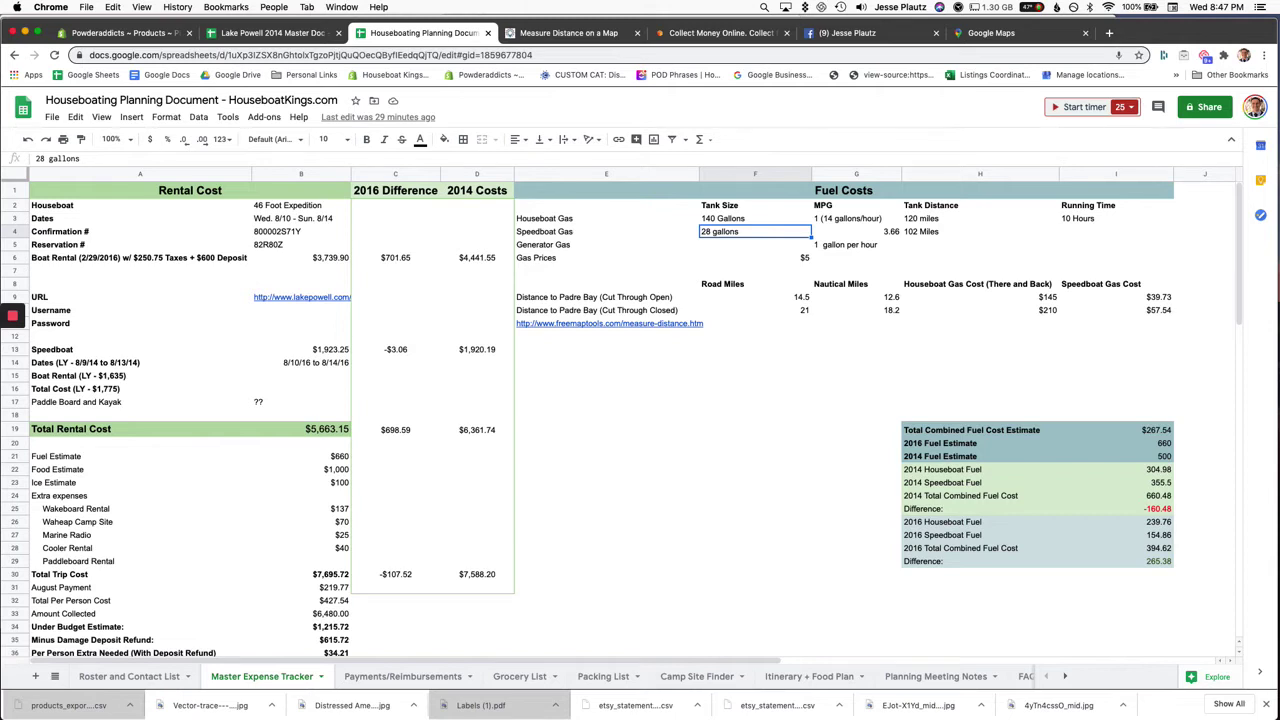
click(856, 231)
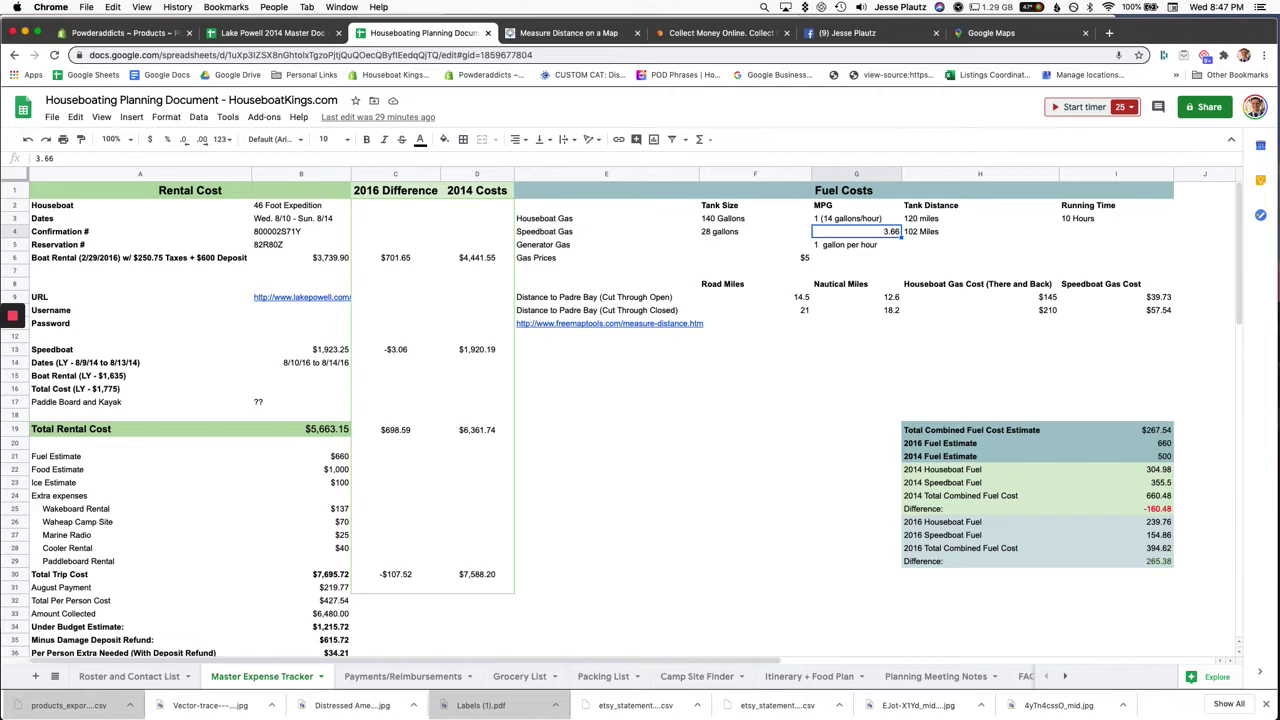
click(755, 231)
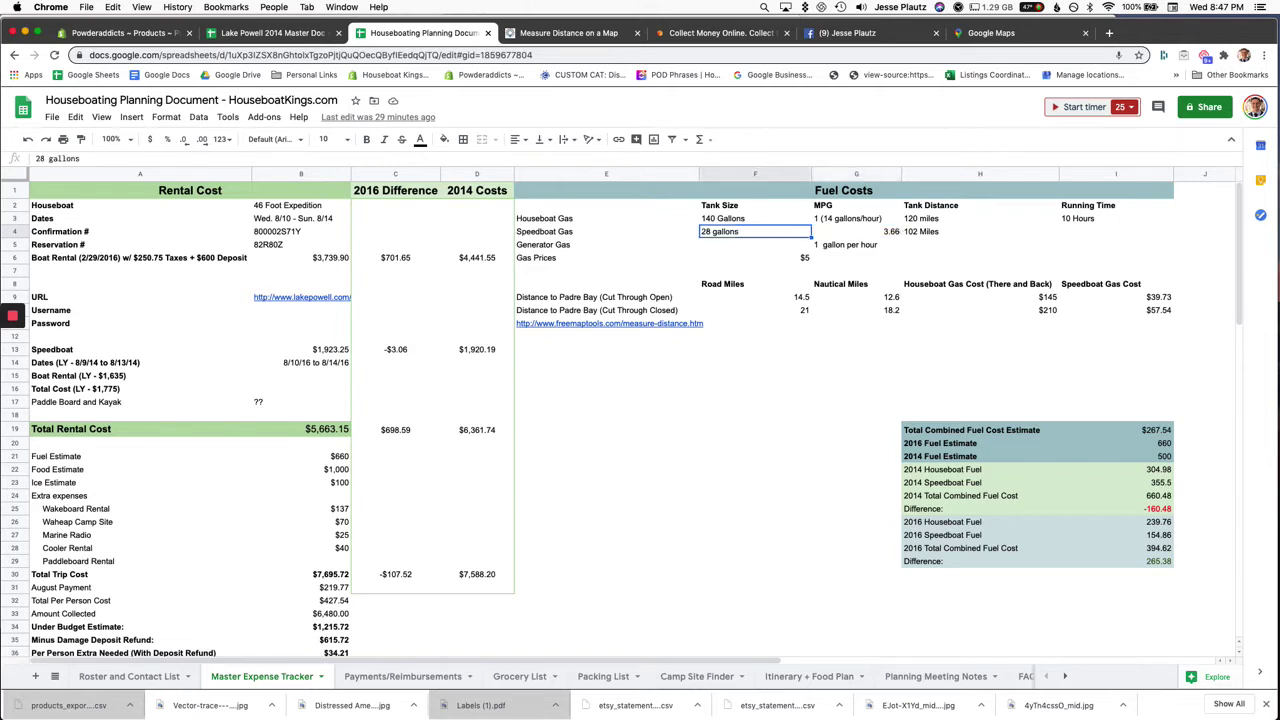
click(856, 231)
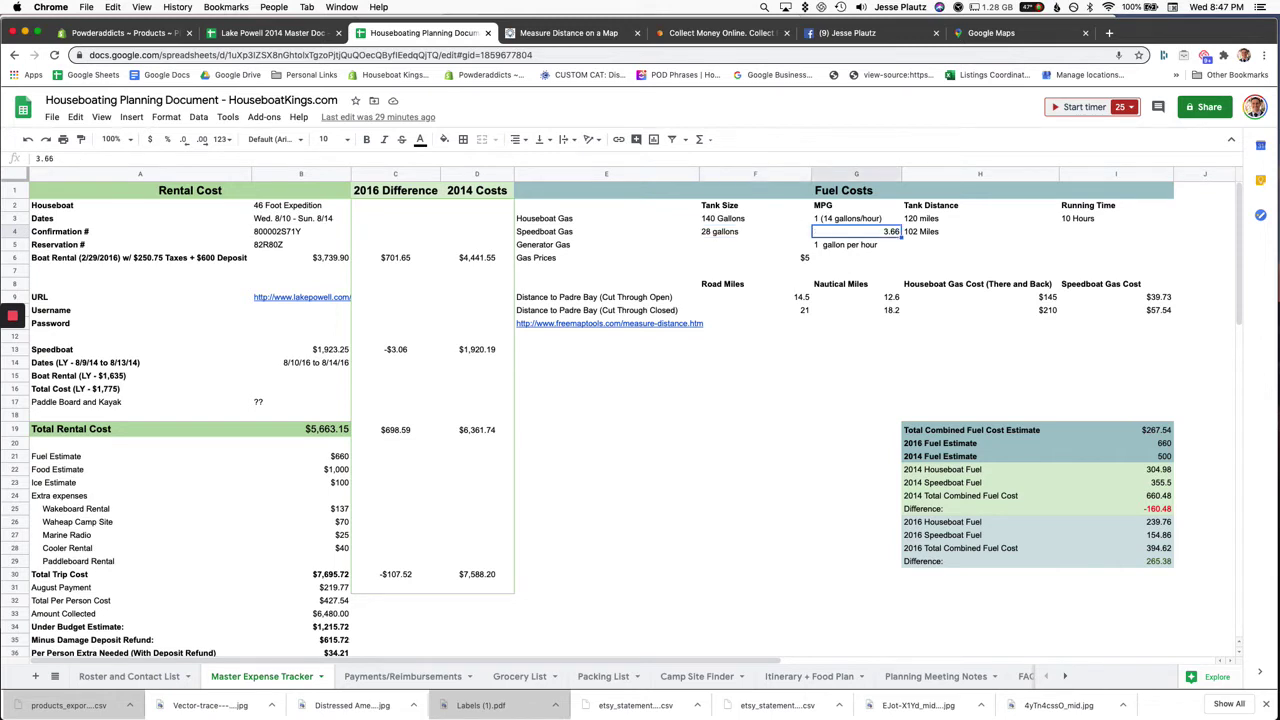
click(980, 231)
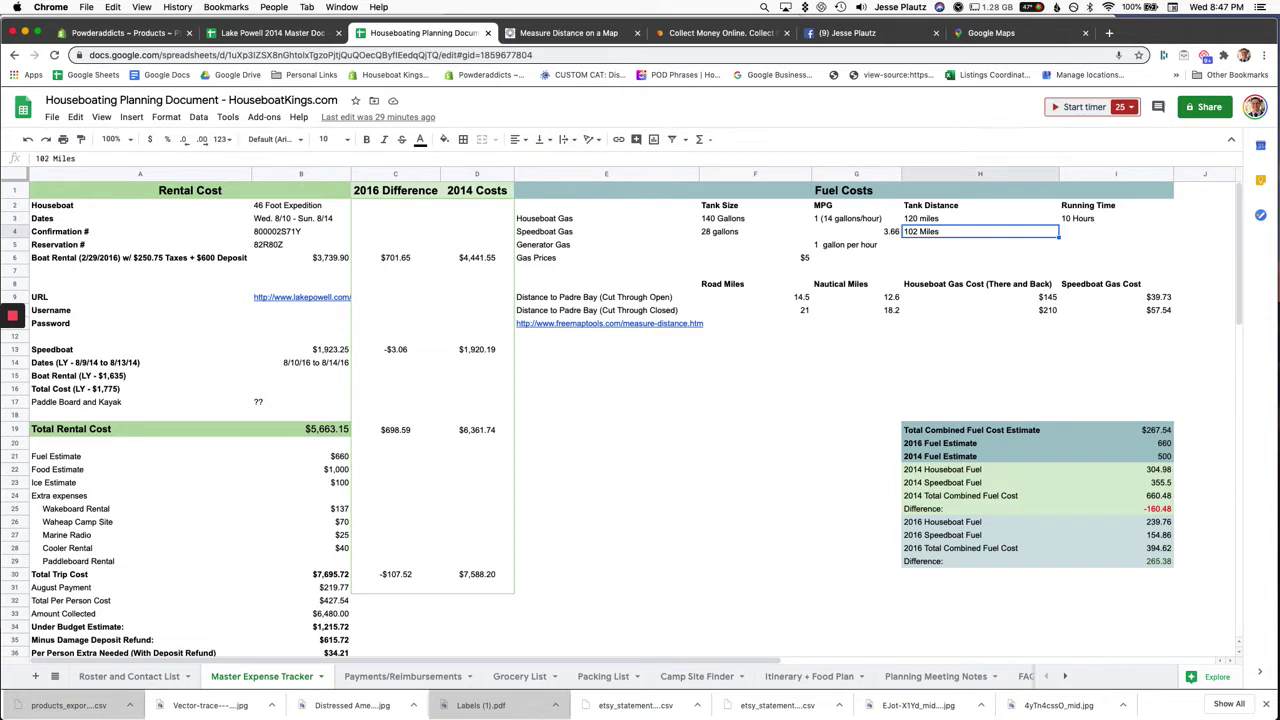
key(Left)
key(Left)
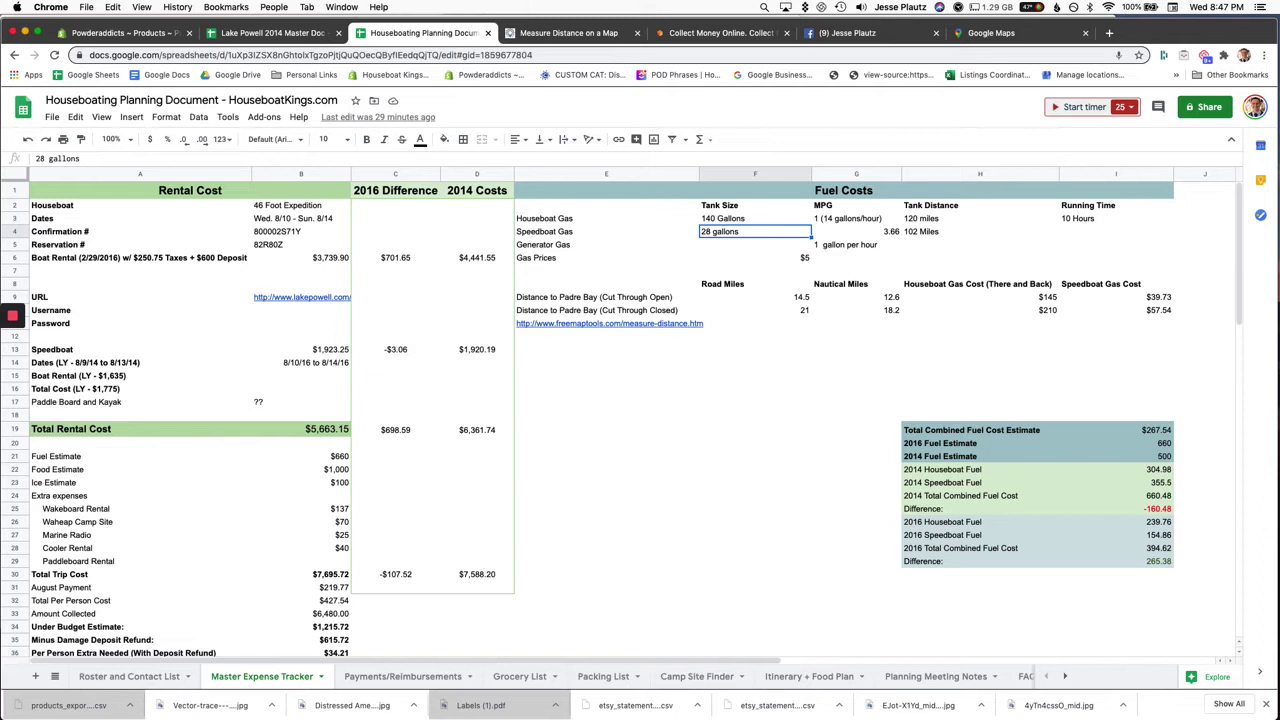
click(755, 218)
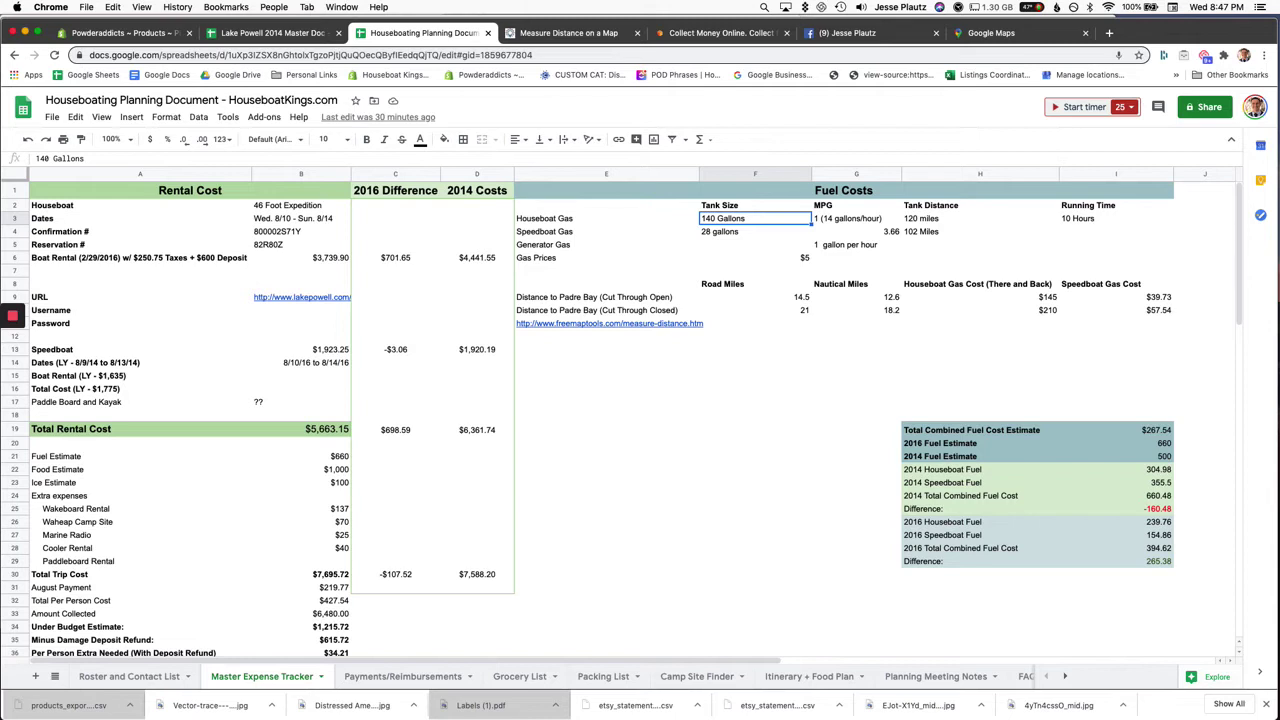
click(755, 231)
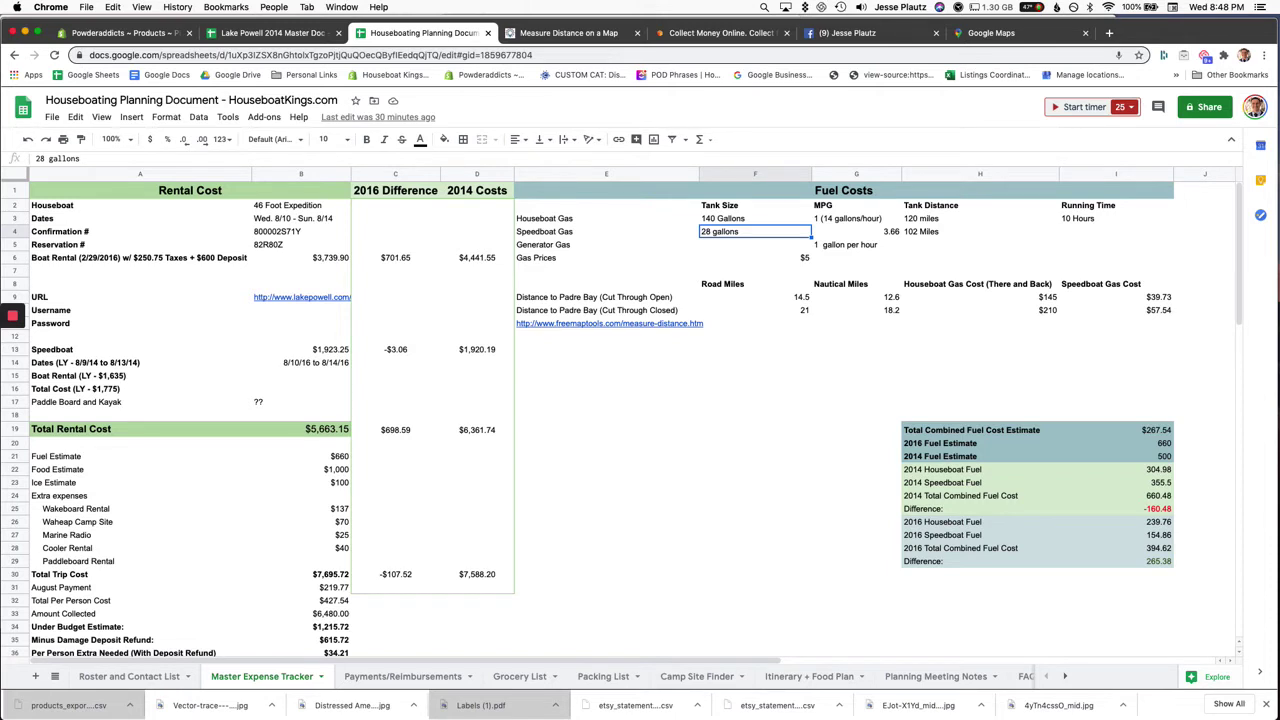
Step: Examine the Generator Gas consumption and the Gas Prices value, comparing the generator rate with the speedboat MPG
key(Return)
click(856, 244)
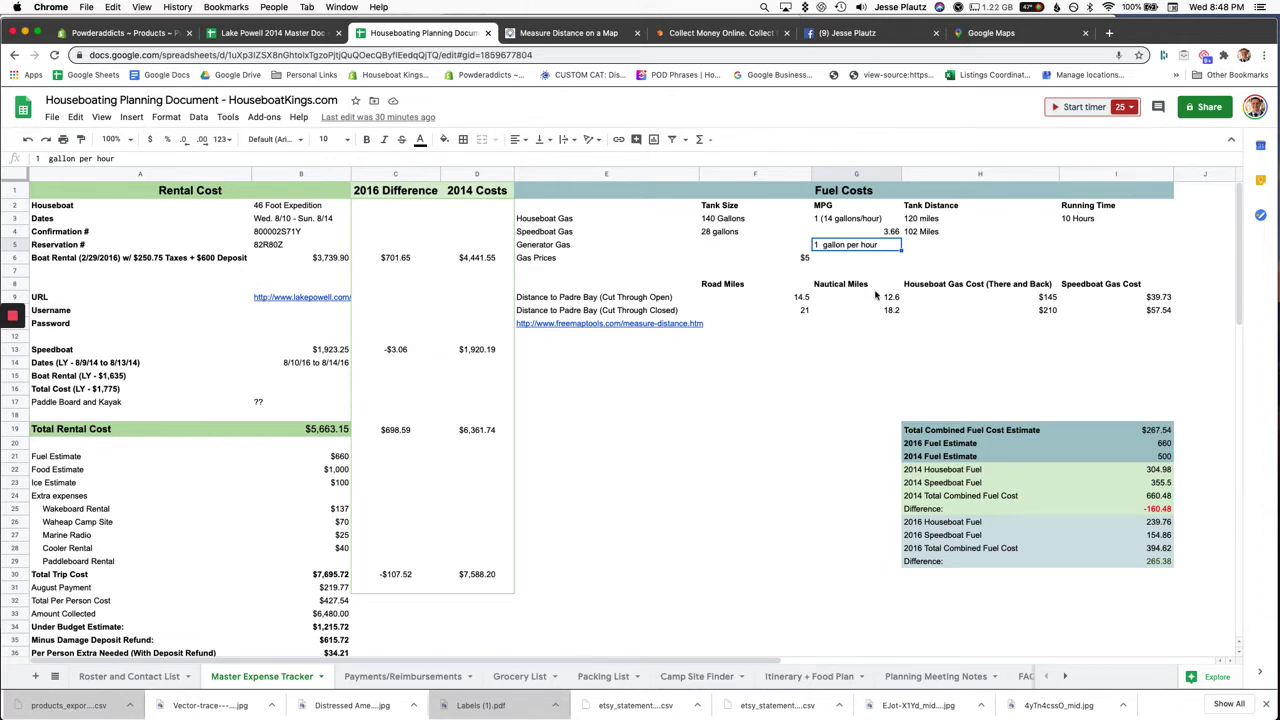
key(Down)
key(Left)
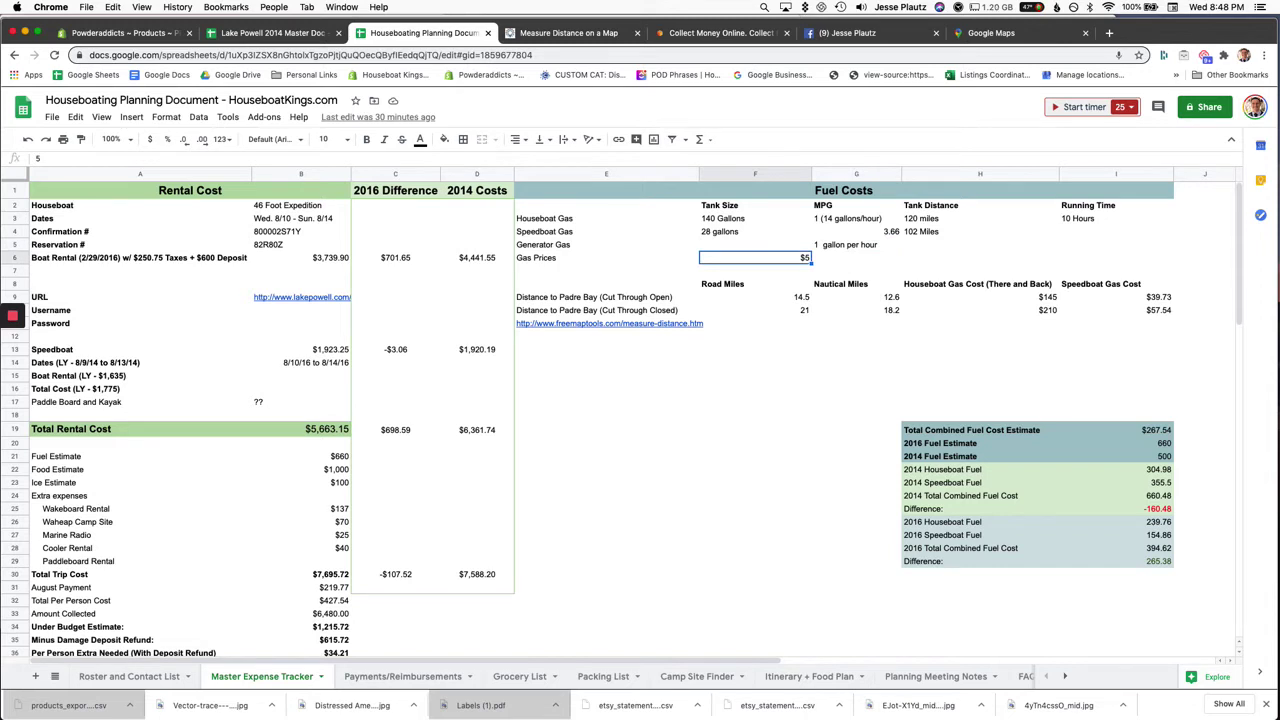
key(Right)
key(Up)
key(Up)
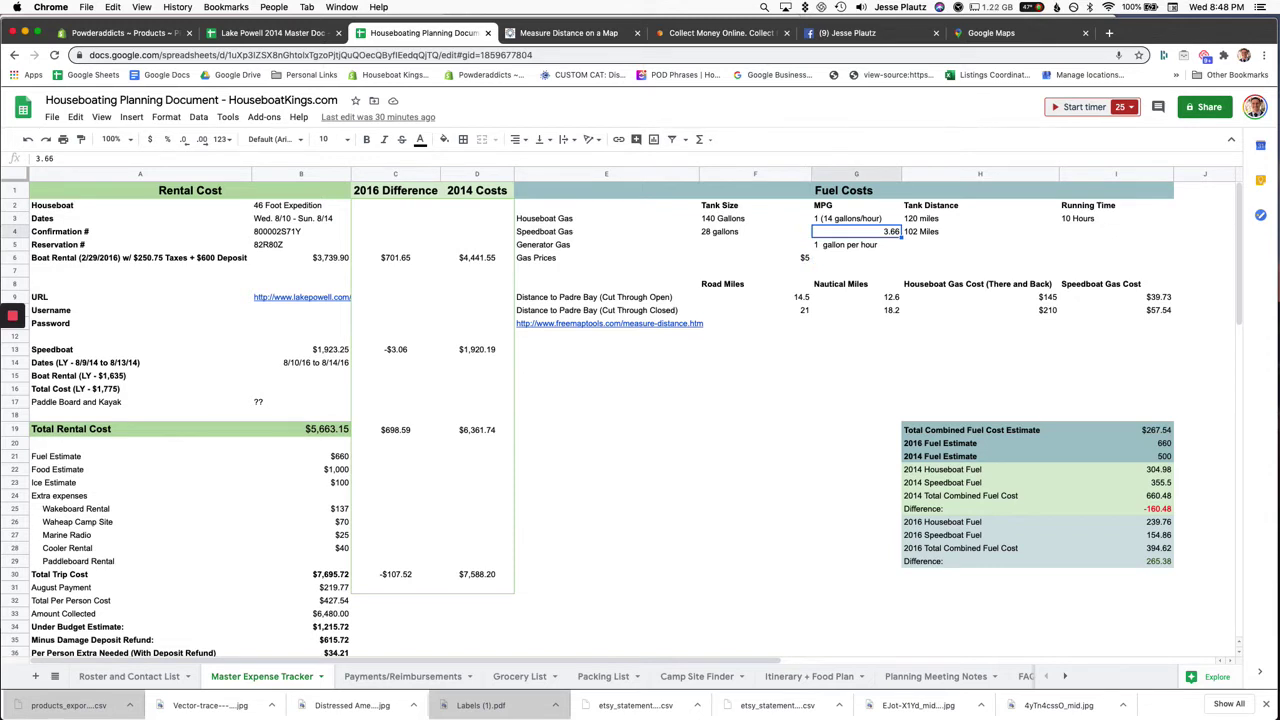
key(Down)
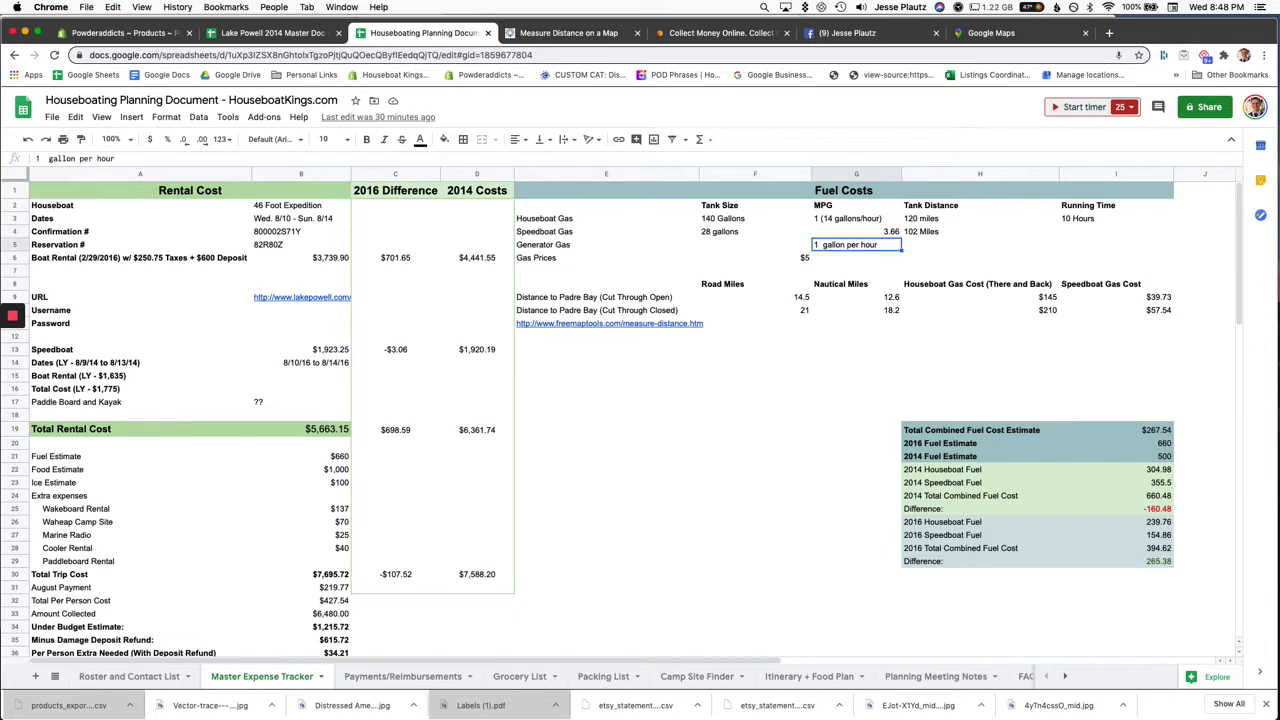
key(Down)
key(Up)
key(Up)
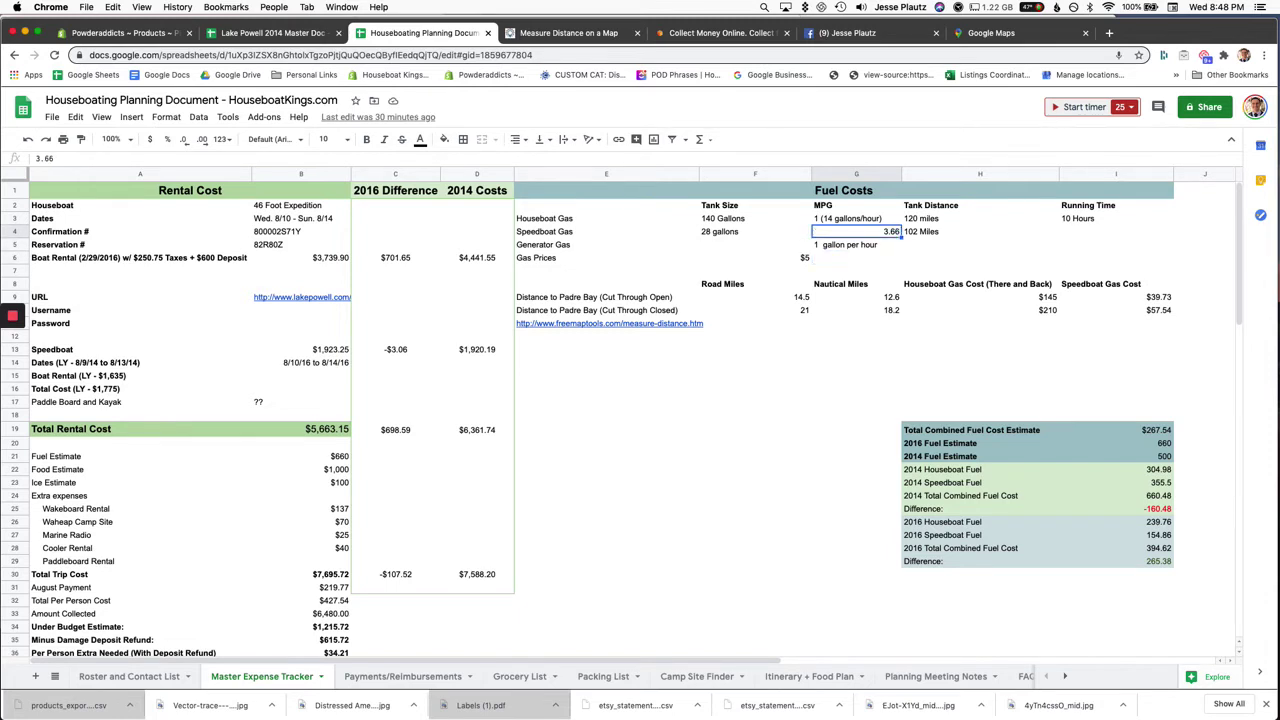
key(Down)
key(Down)
key(Left)
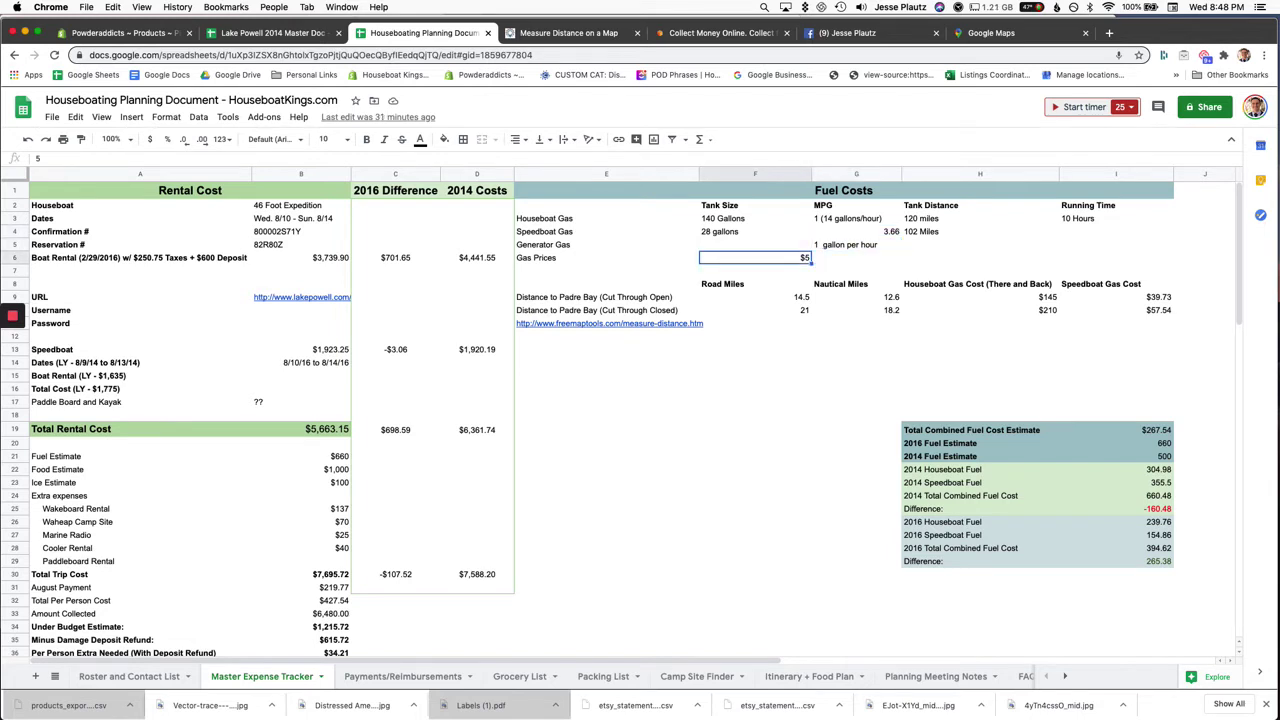
Step: Check the Nautical Miles column heading in the Padre Bay distance table
key(Right)
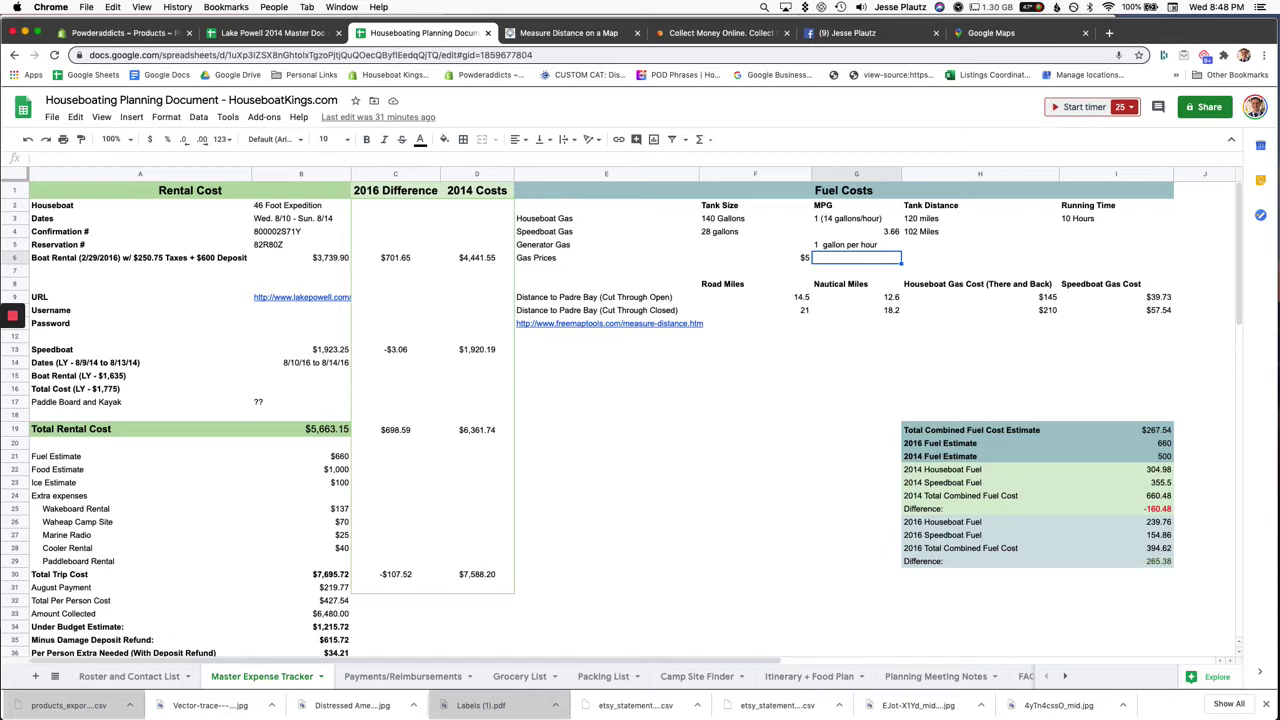
key(Down)
key(Down)
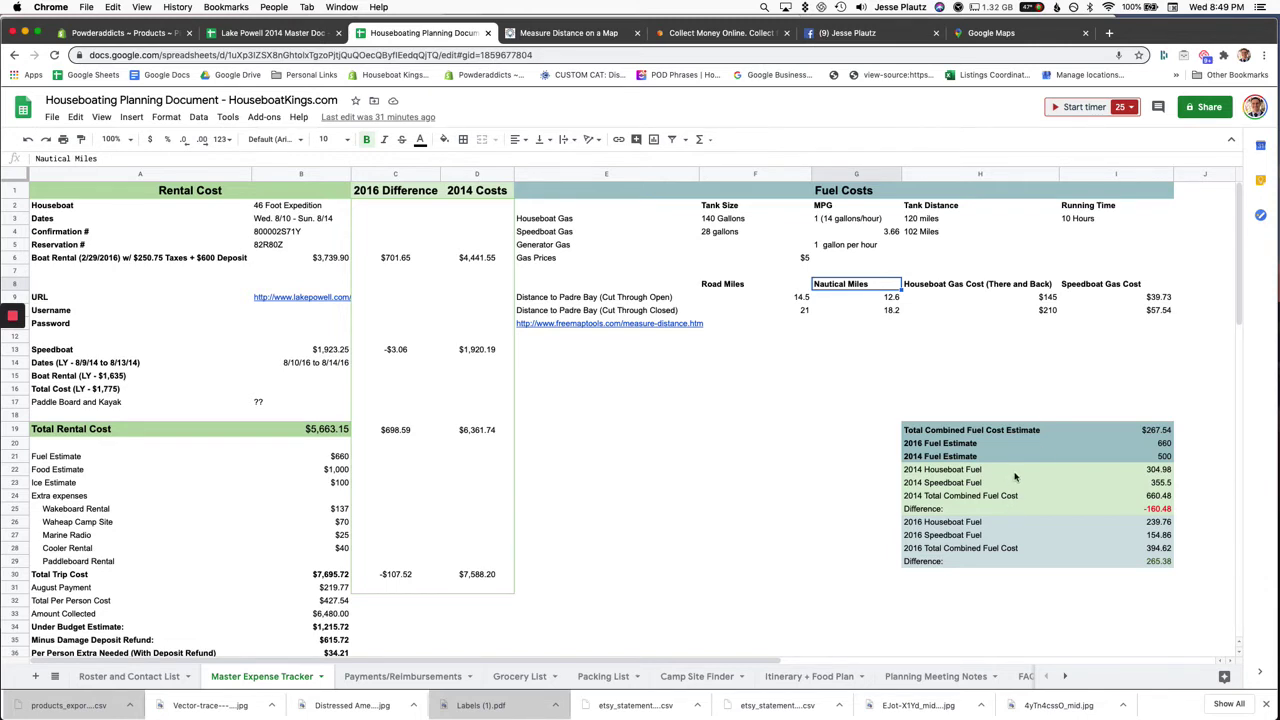
Step: Review the Total Combined Fuel Cost Estimate block, inspecting the 2016 Fuel Estimate and the 2014 and 2016 Difference formulas
drag(948, 433, 1125, 563)
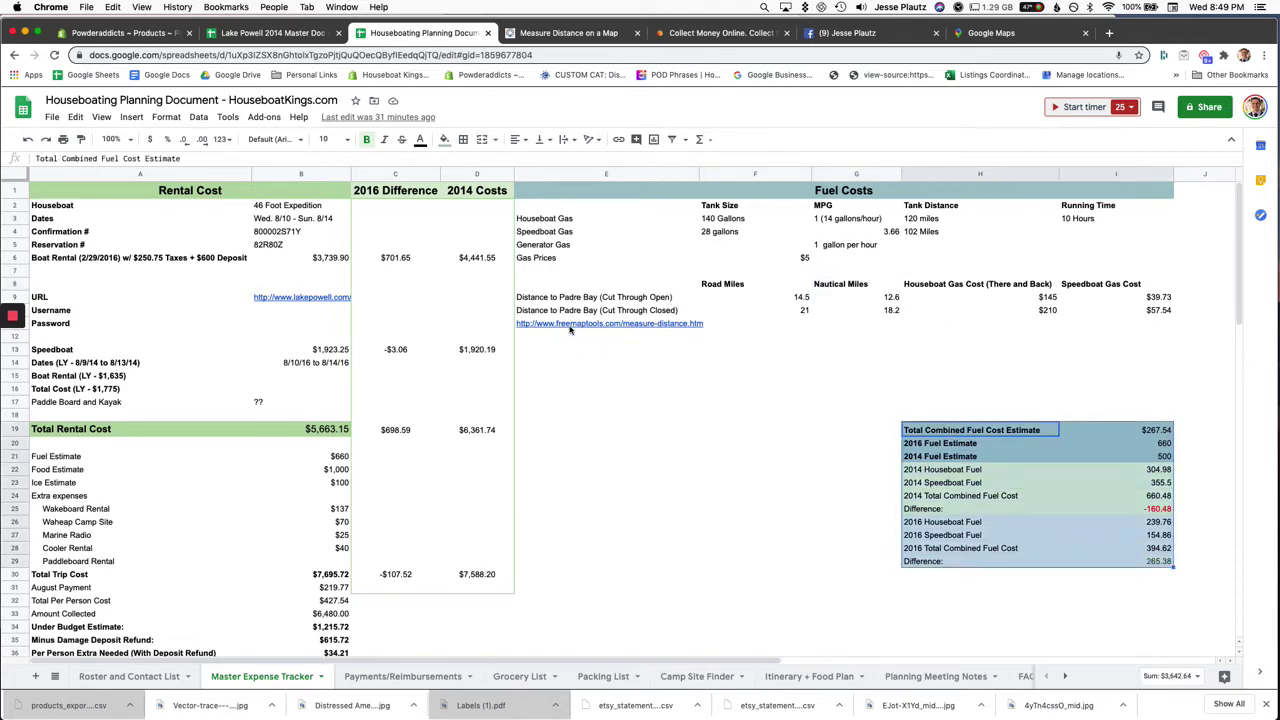
click(918, 389)
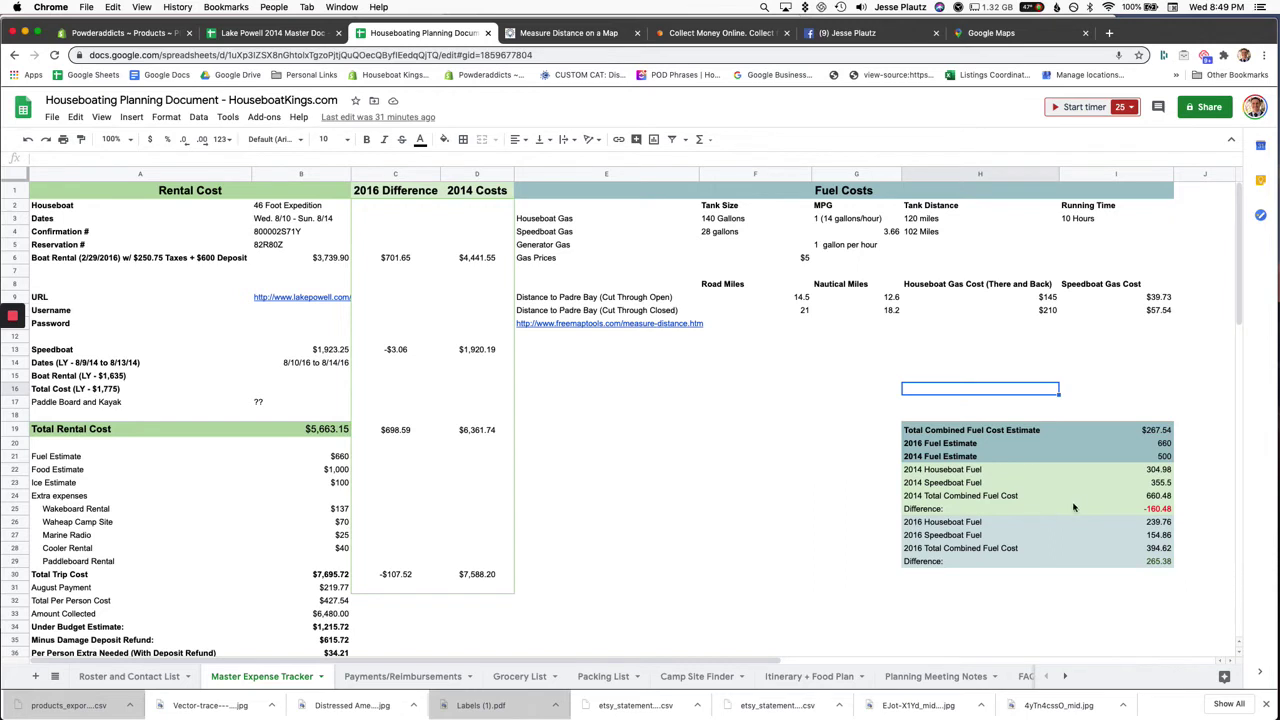
click(962, 449)
click(1160, 449)
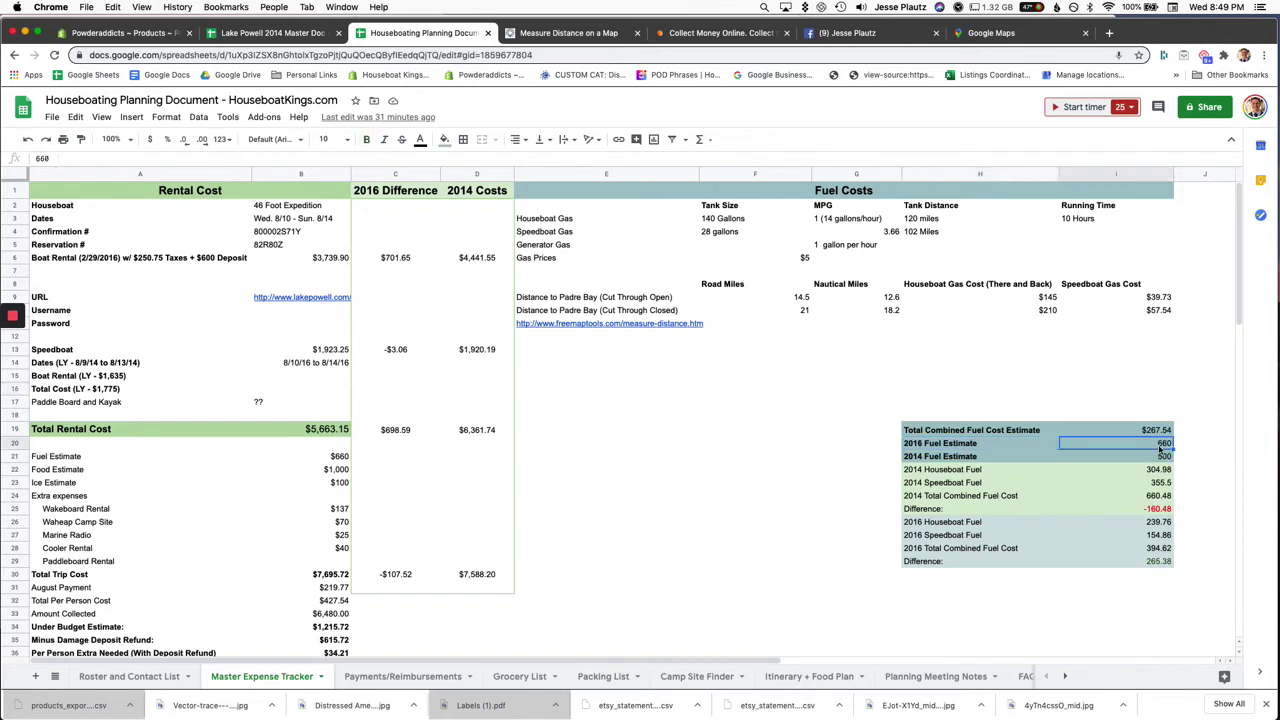
click(1163, 508)
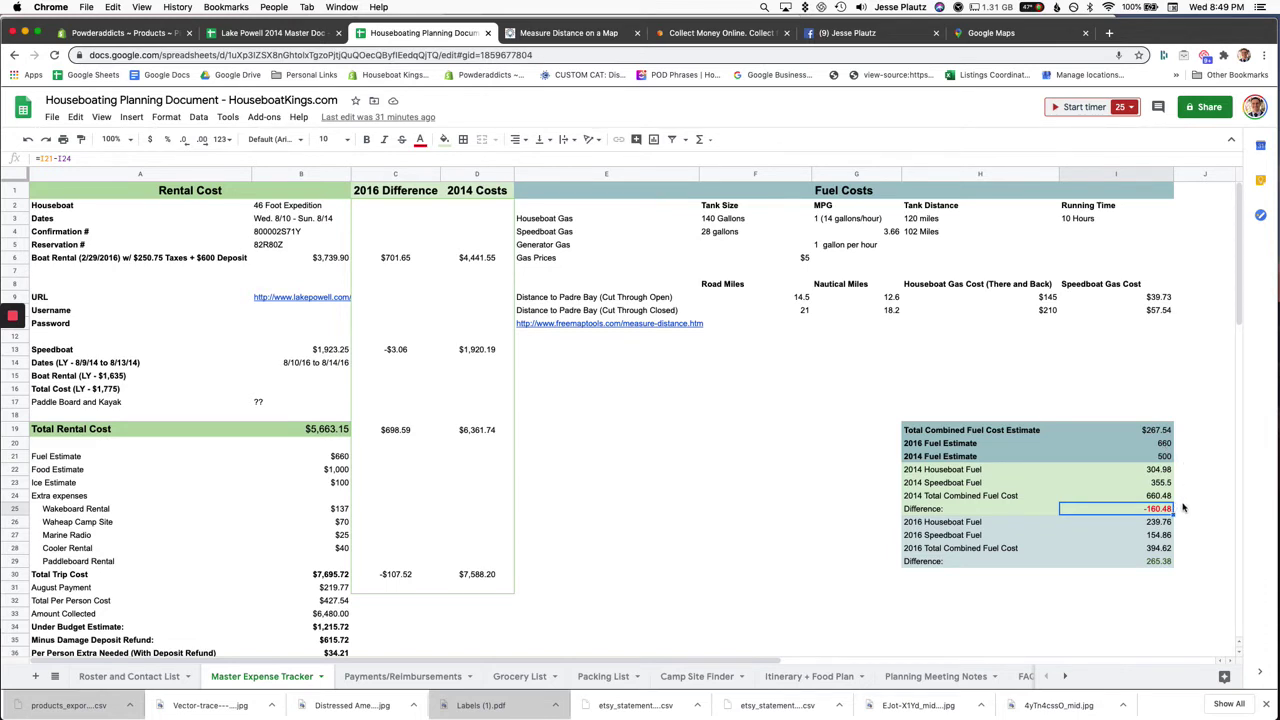
click(1165, 562)
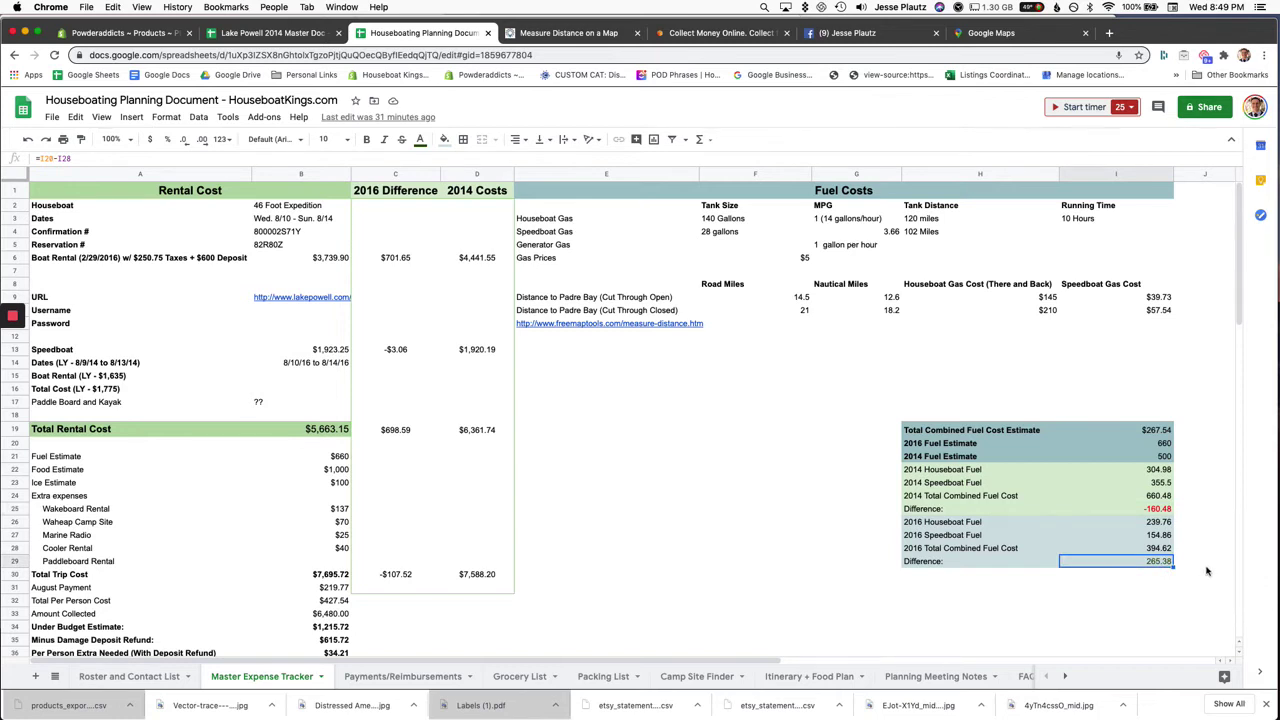
click(930, 433)
drag(1104, 495, 1140, 560)
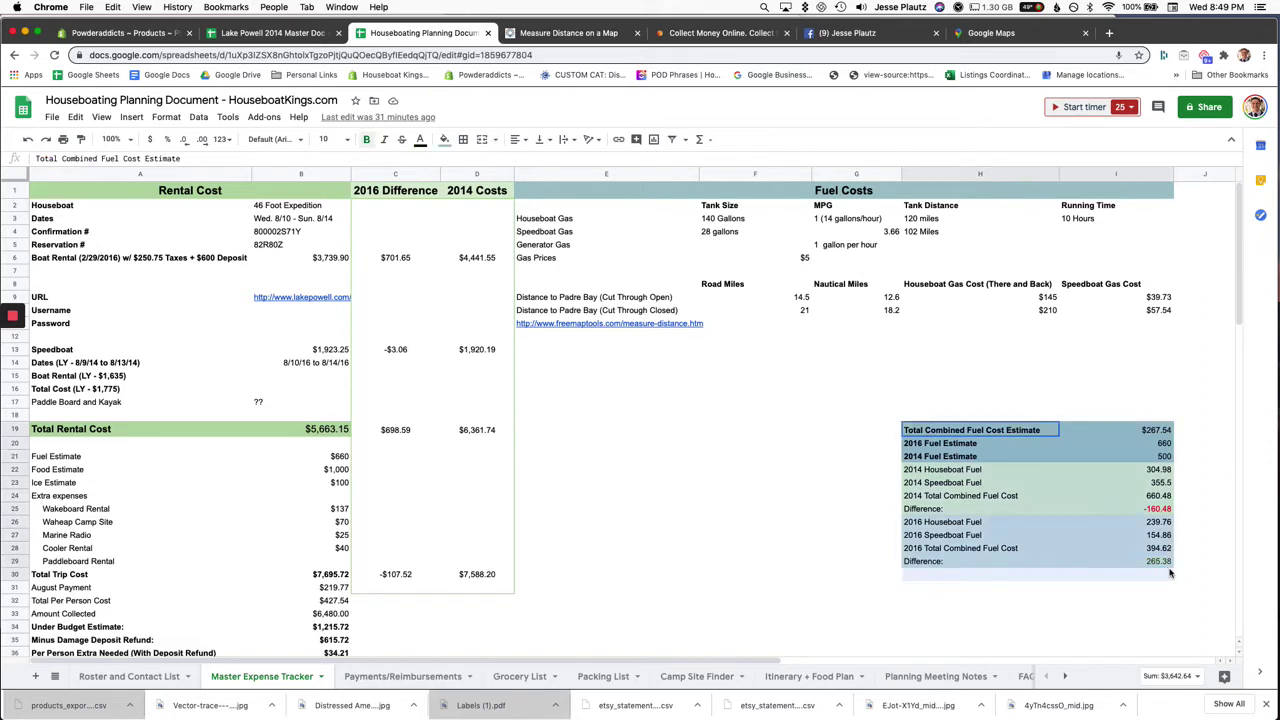
click(797, 470)
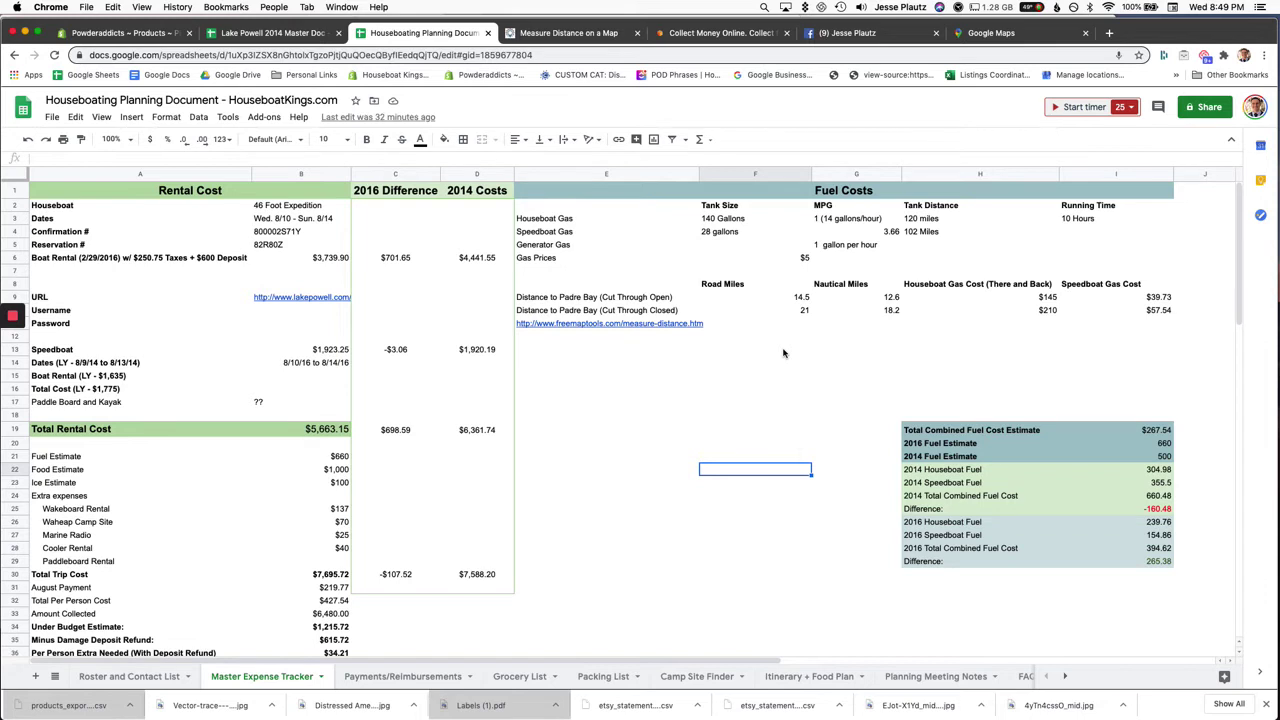
Step: Check the Padre Bay nautical miles with the cut-through open, and switch to the FreeMapTools Measure Distance page linked below
click(864, 288)
click(870, 298)
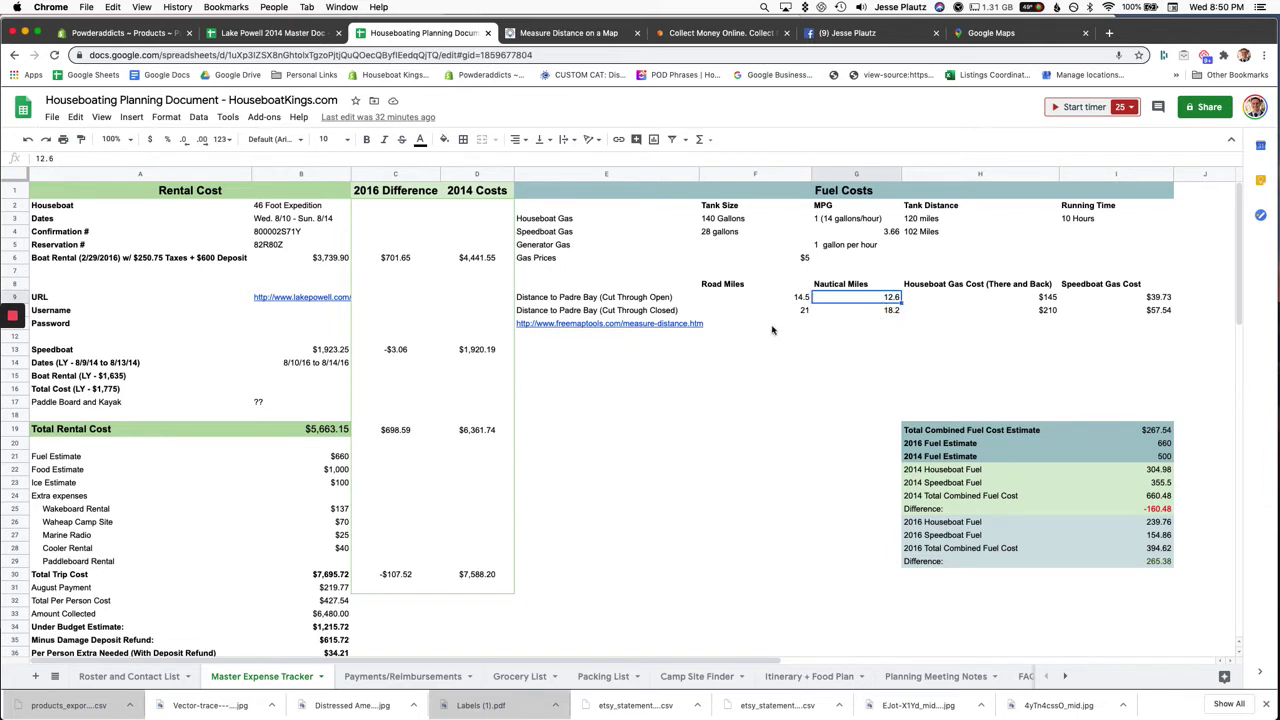
click(676, 326)
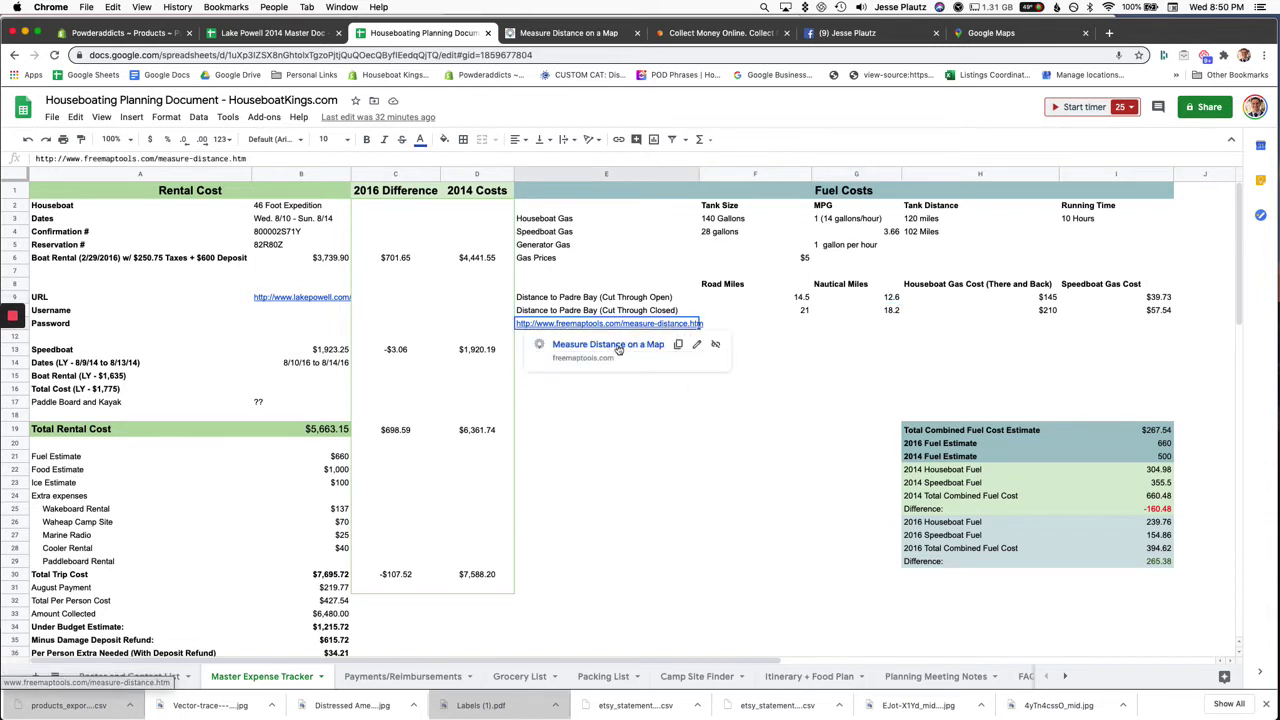
click(810, 390)
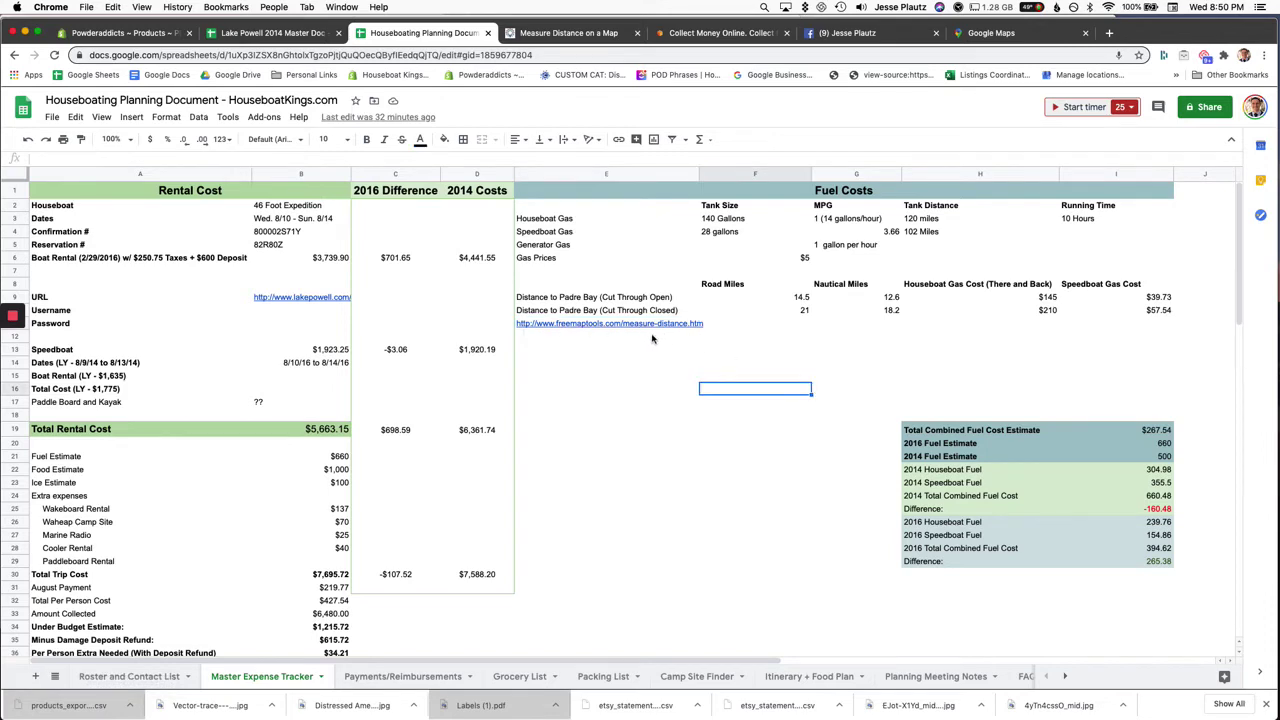
click(568, 36)
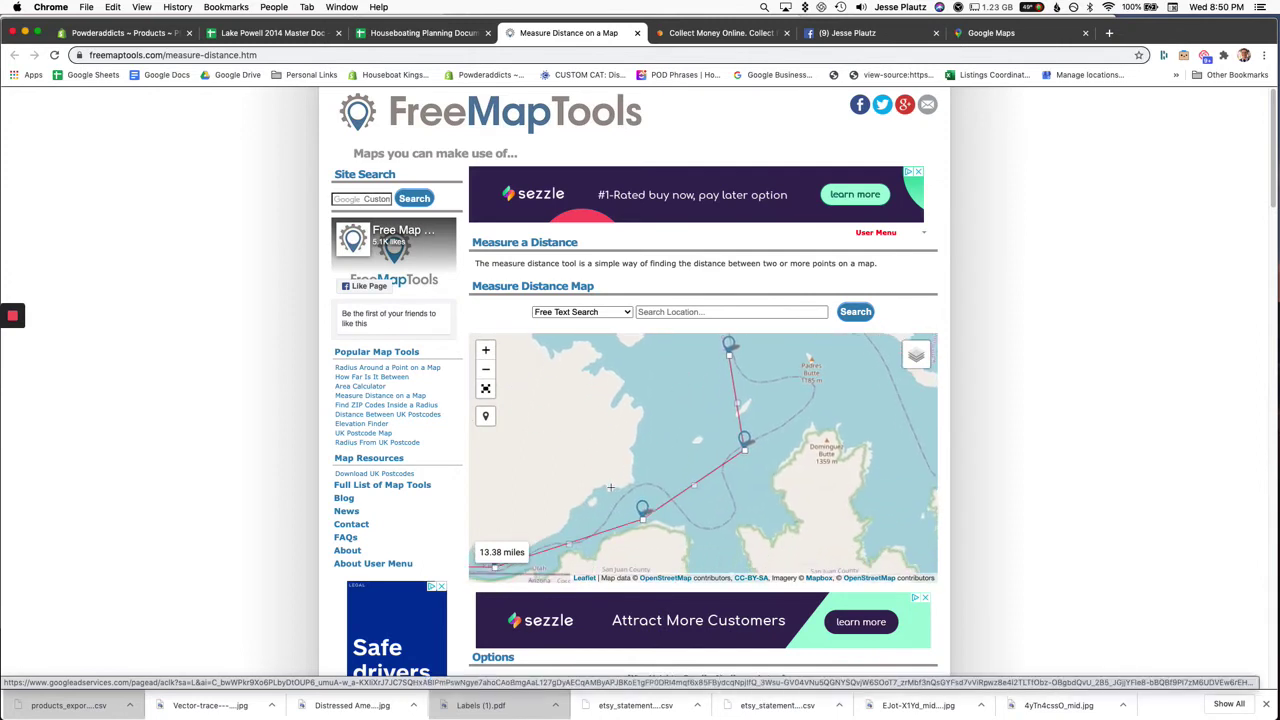
Step: Look over the measured route from Wahweap to Padre Bay with the map zoomed out and switched to full screen
scroll(551, 498, down, 2)
drag(748, 465, 992, 469)
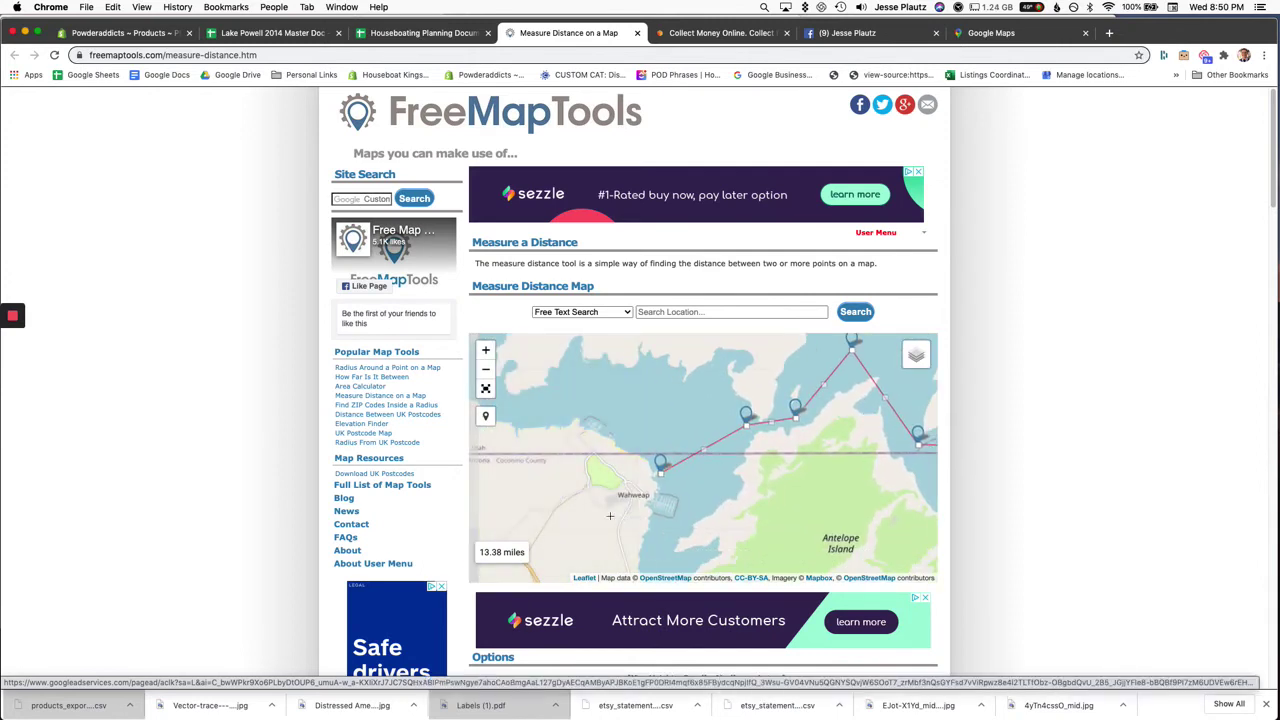
click(485, 369)
drag(792, 455, 586, 473)
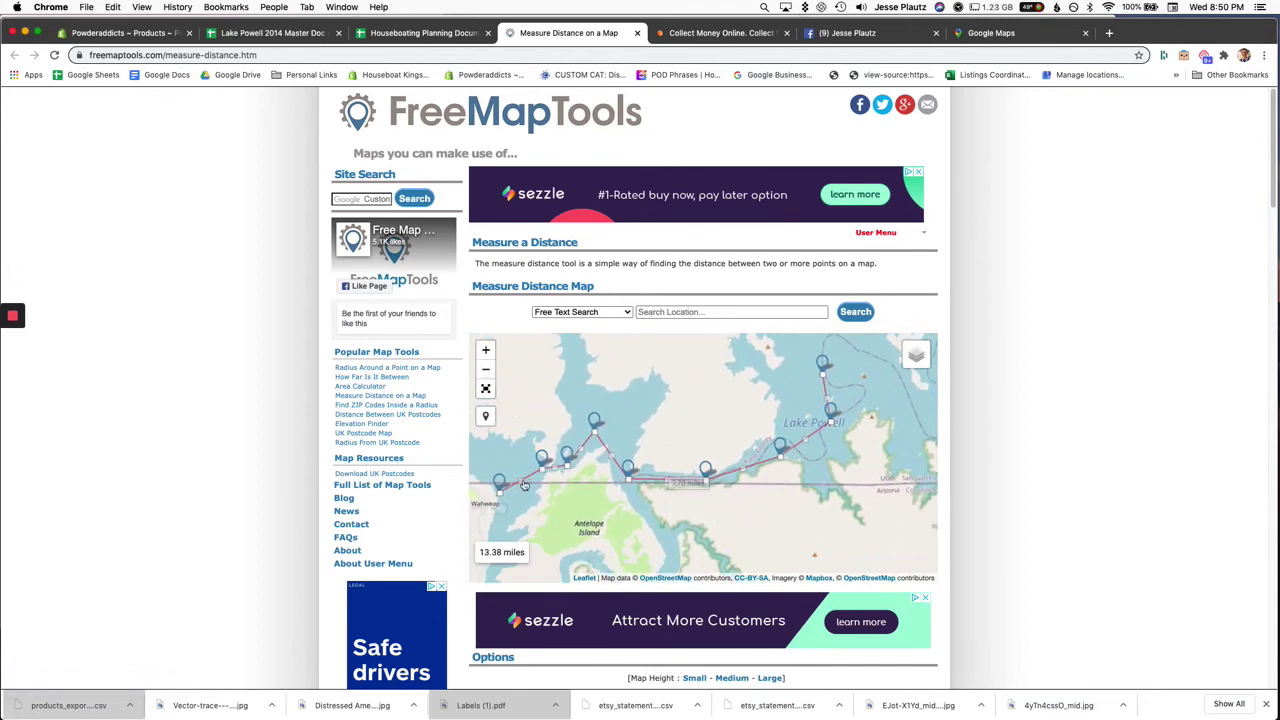
mouse_move(630, 480)
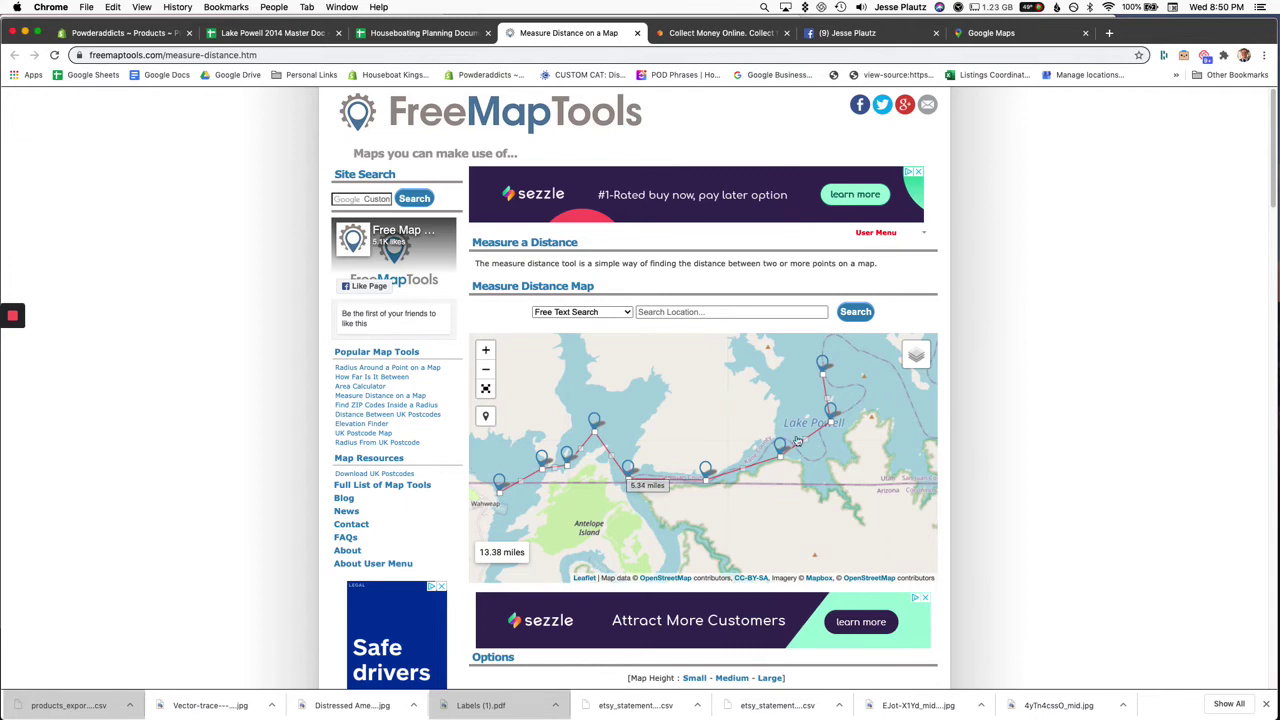
drag(703, 484, 700, 492)
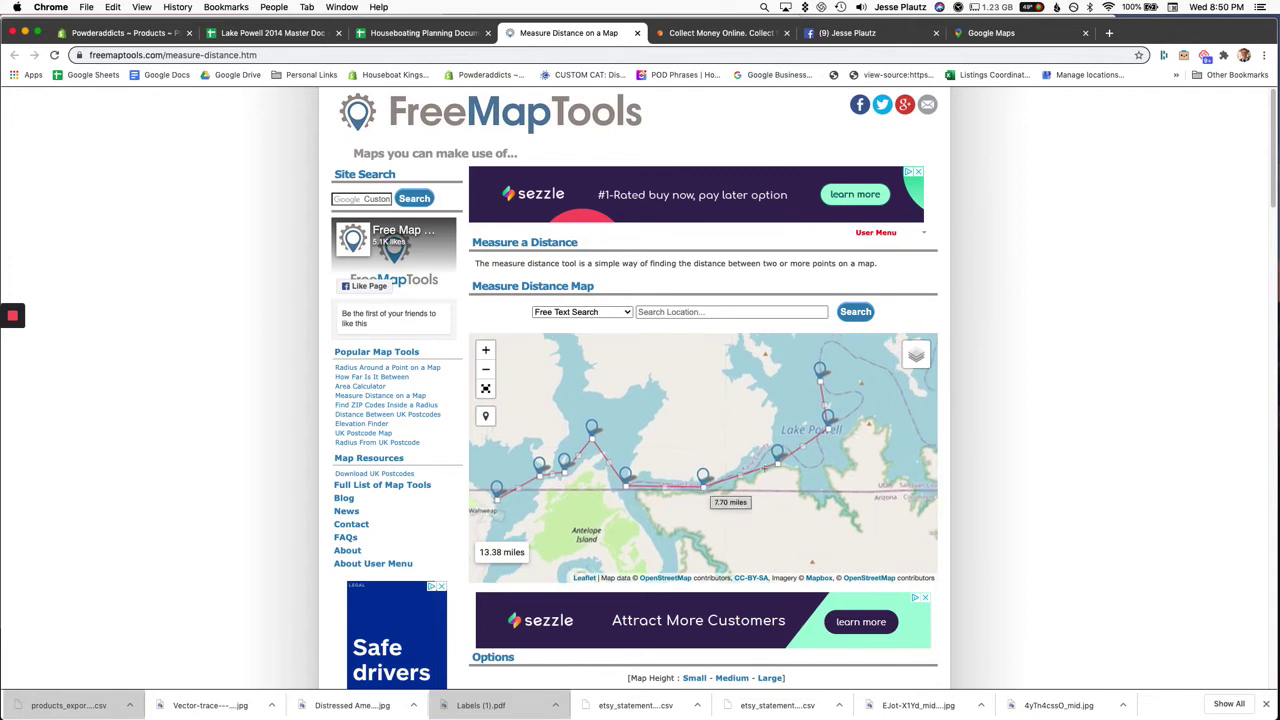
click(487, 390)
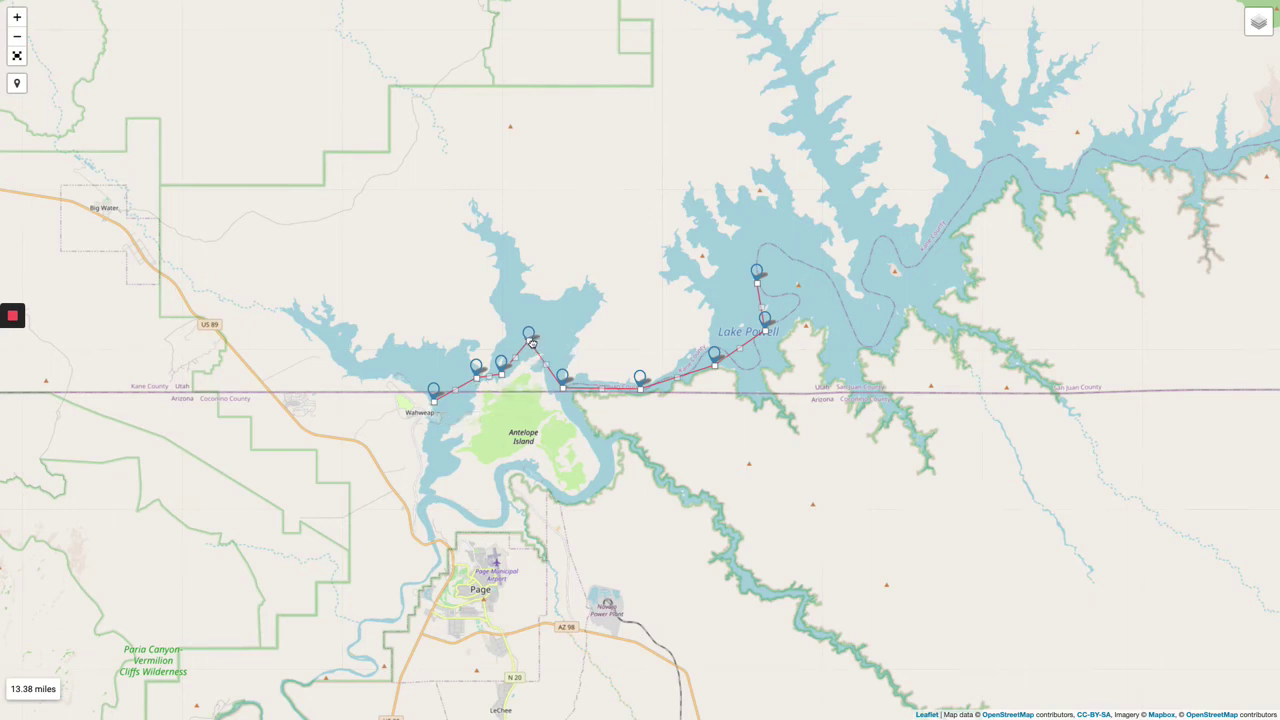
Step: Shift the waypoint north of Antelope Island slightly east, and extend the route eastward across Lake Powell to about 17 miles
drag(532, 343, 543, 348)
drag(709, 368, 717, 367)
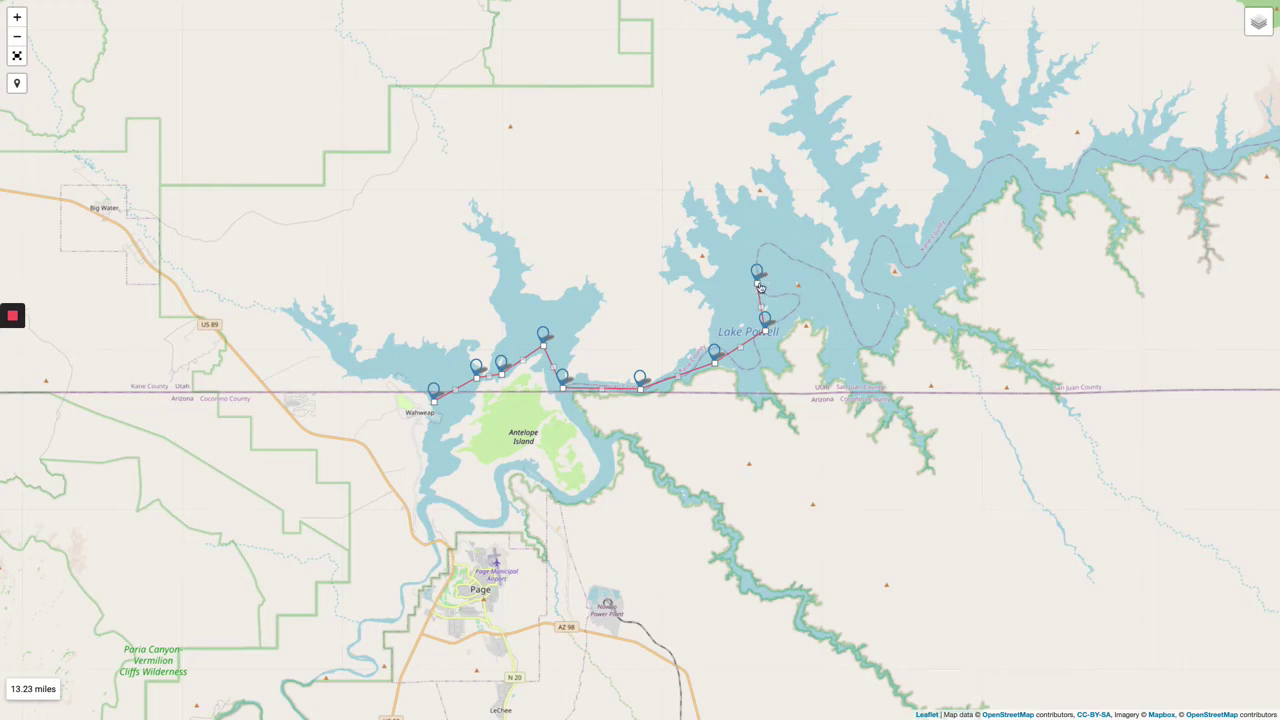
drag(757, 283, 878, 309)
drag(985, 315, 775, 394)
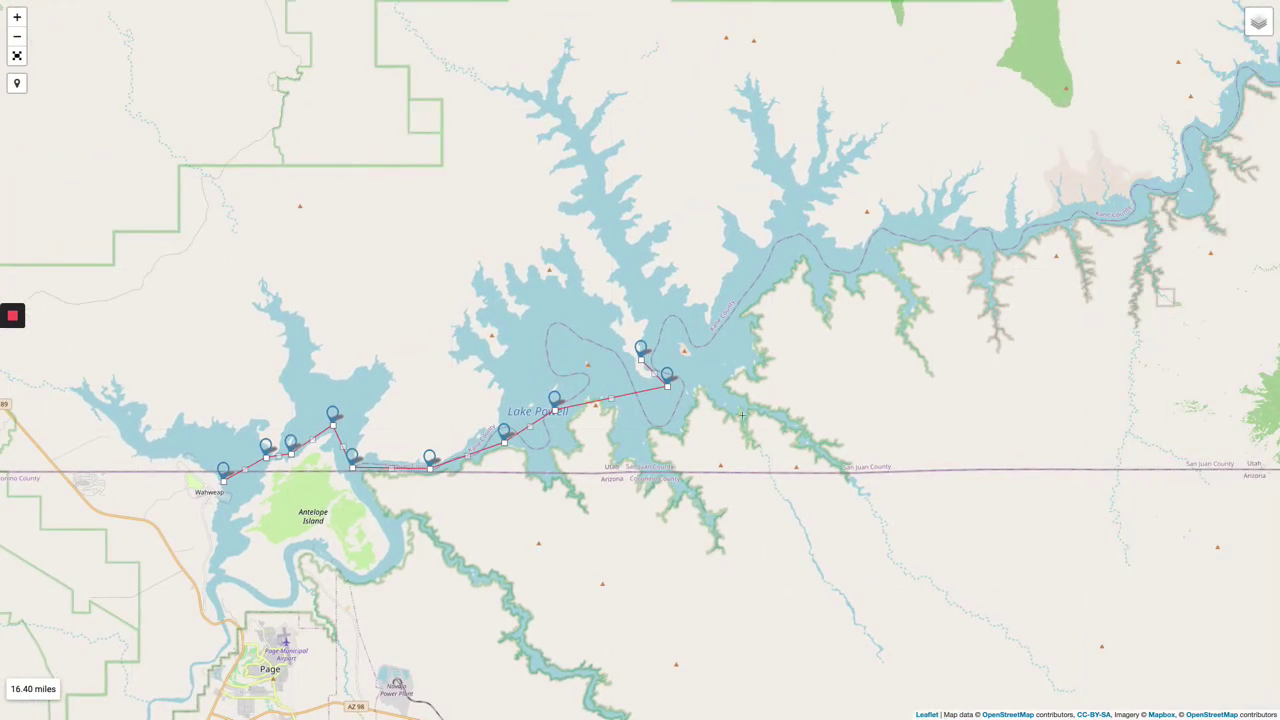
drag(669, 385, 678, 383)
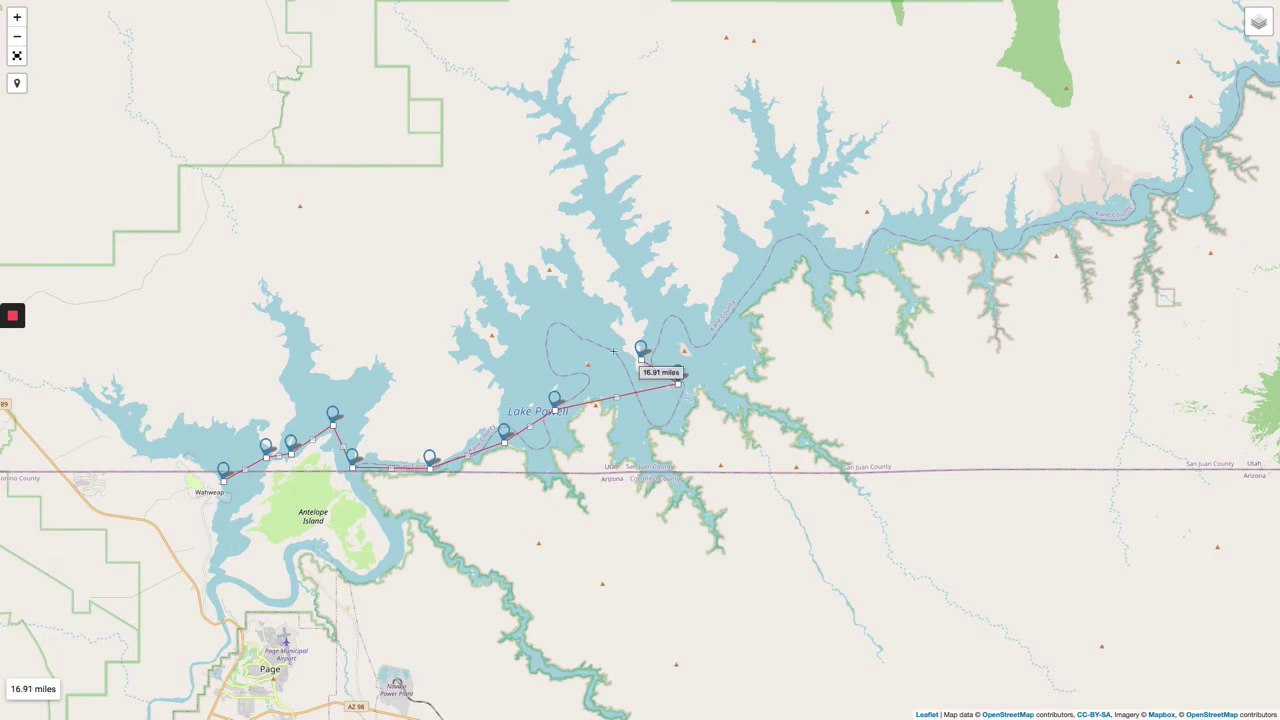
Step: Reroute the path around the peninsula east of Padre Bay with added waypoints, and end it in the northeastern canyon at about 23 miles
drag(678, 383, 583, 348)
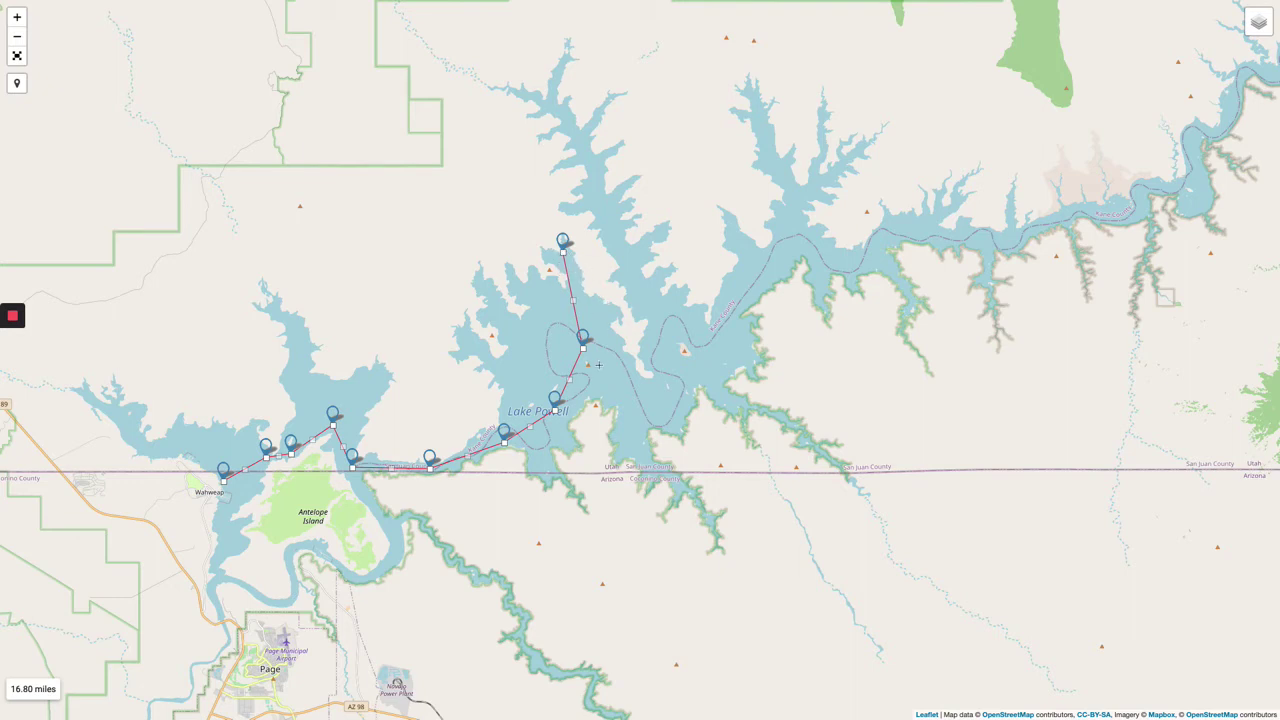
drag(584, 349, 616, 367)
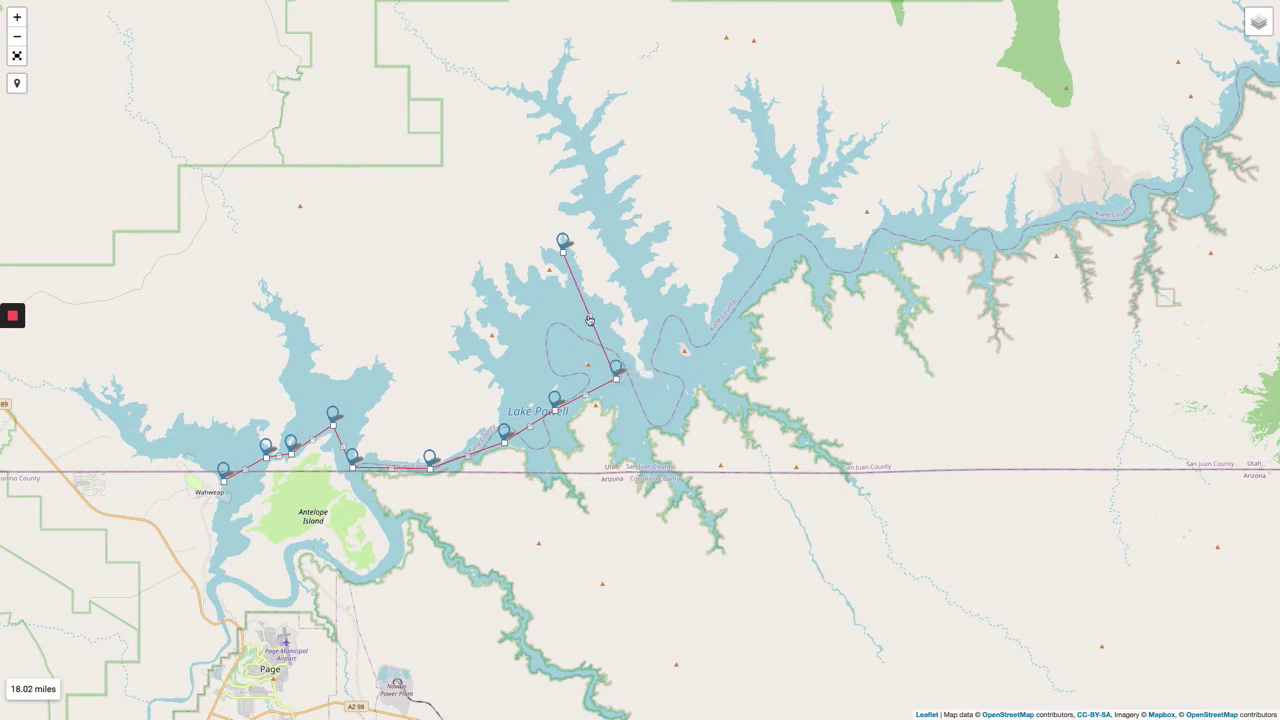
drag(590, 320, 679, 397)
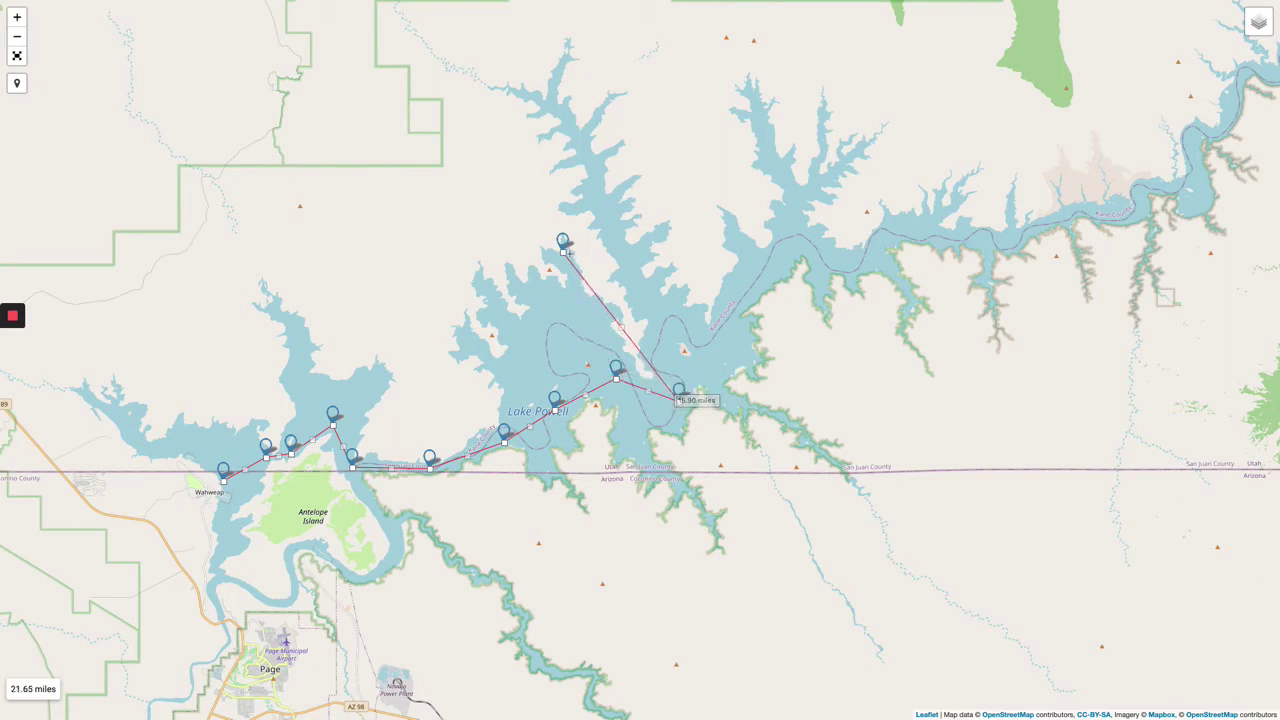
mouse_move(566, 252)
mouse_down()
mouse_move(674, 290)
mouse_move(745, 280)
mouse_move(804, 203)
mouse_up()
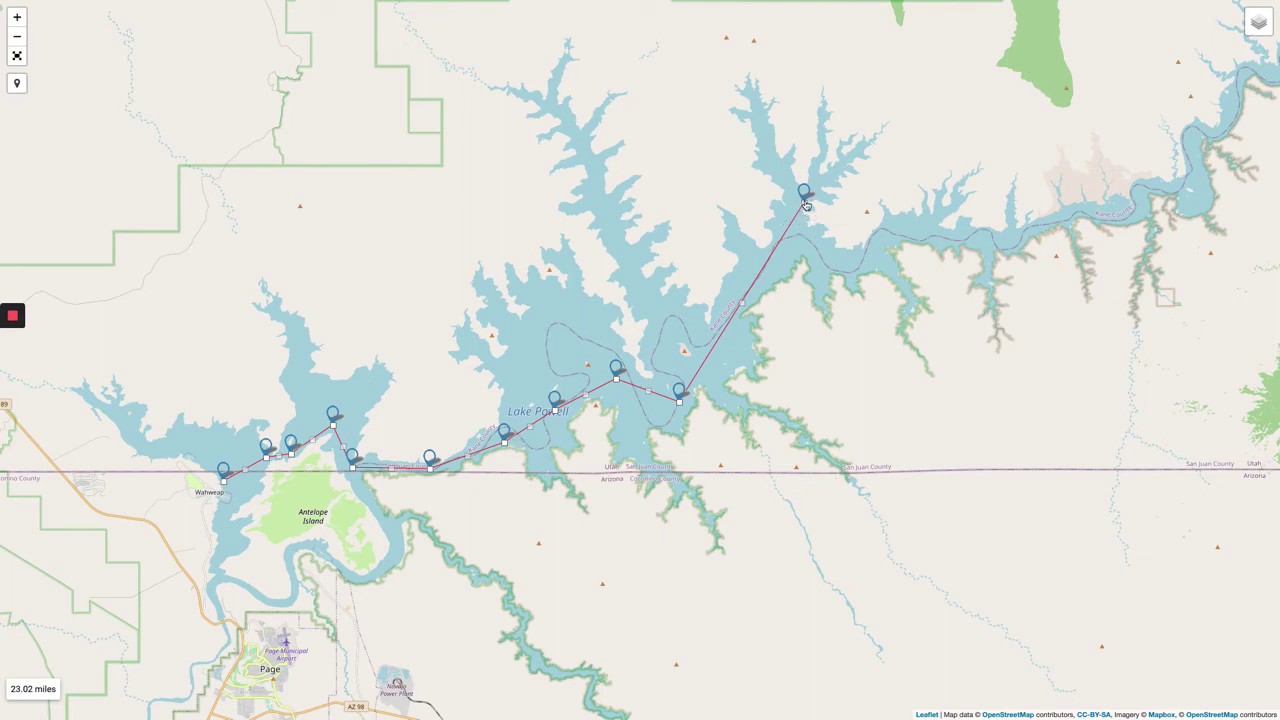
drag(742, 304, 680, 350)
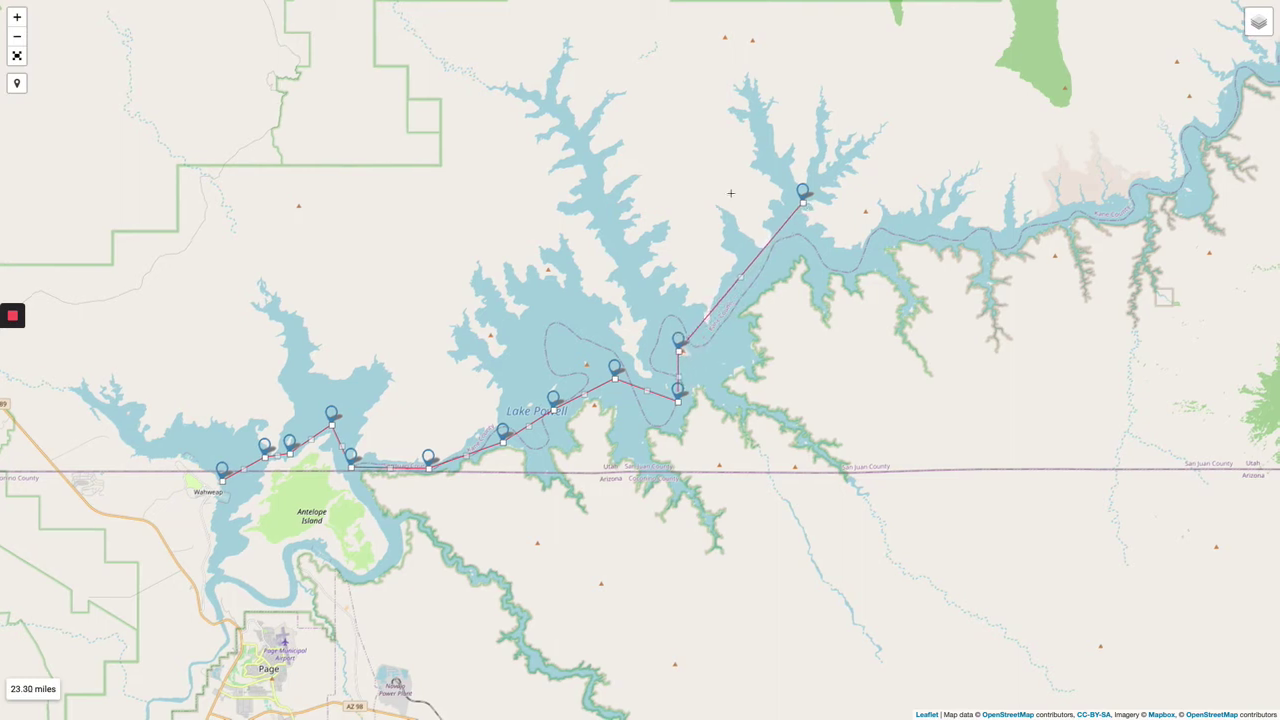
Step: Measure the distance up the long northern canyon by placing the route's endpoint near its upper end and then partway down
drag(808, 204, 553, 185)
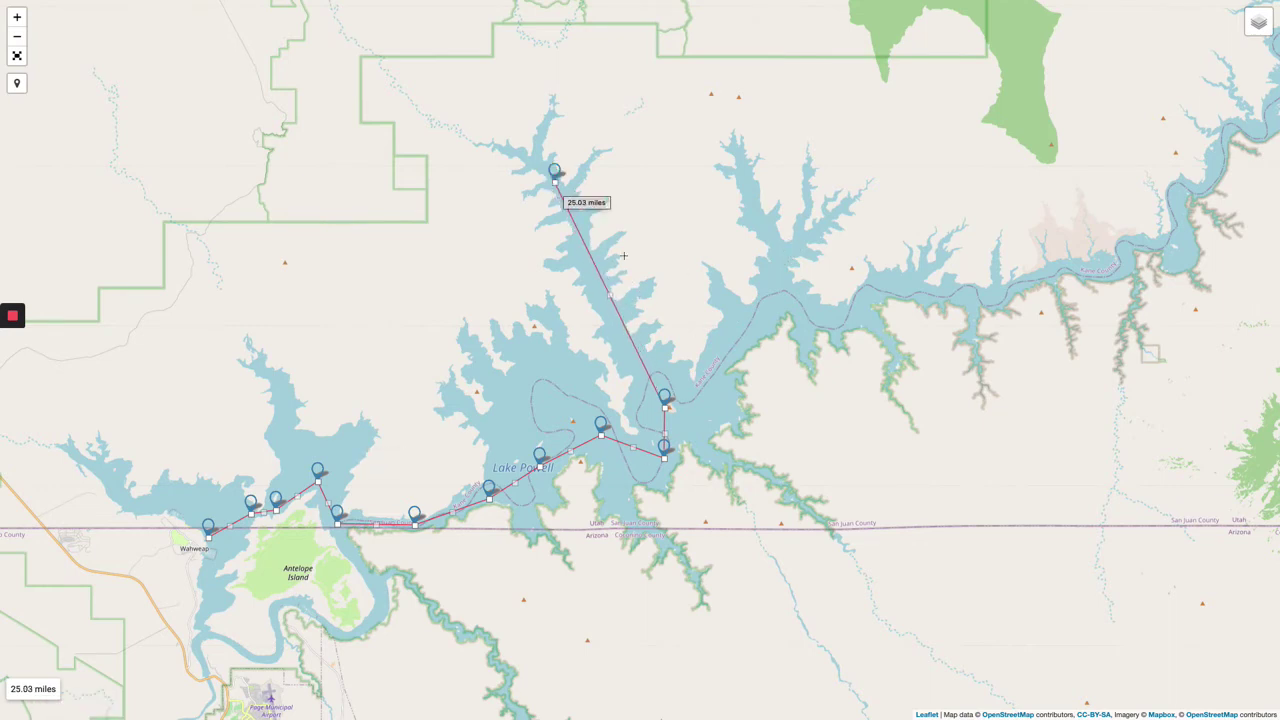
drag(437, 369, 539, 337)
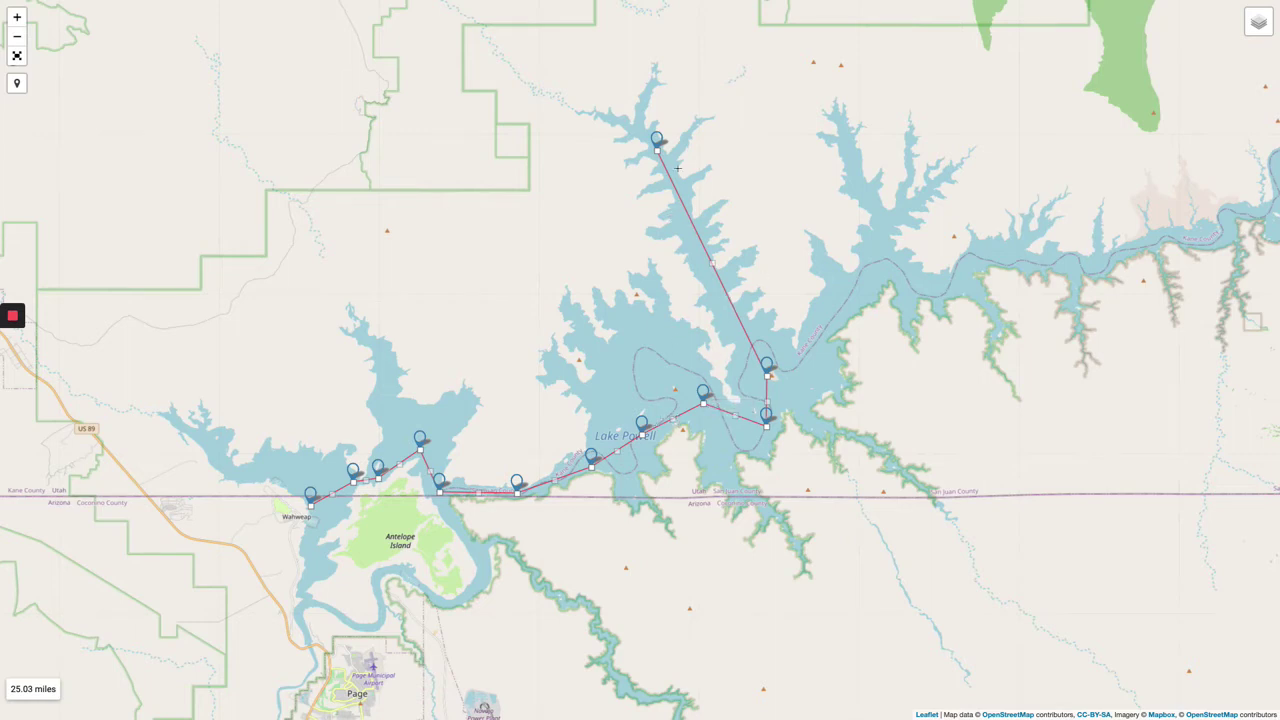
mouse_move(657, 148)
mouse_down()
mouse_move(702, 255)
mouse_move(684, 227)
mouse_up()
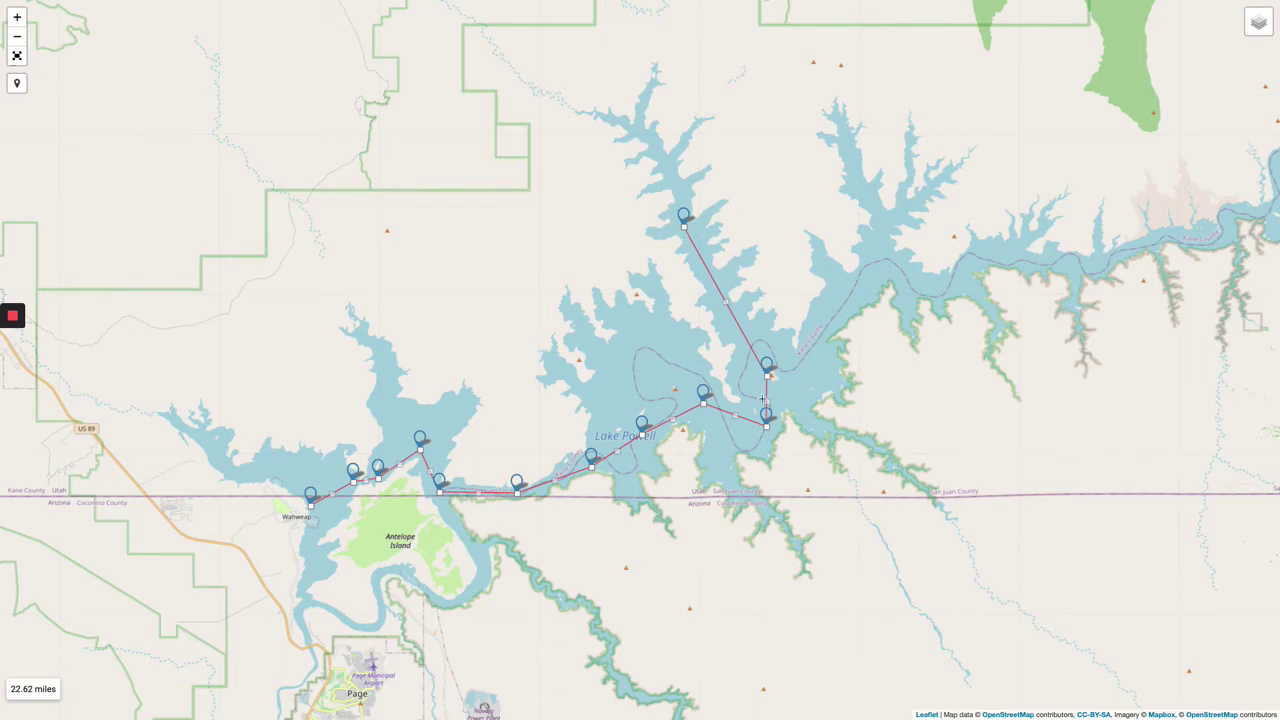
Step: Move the route's endpoint to the open water east of the last bend, about 19 miles in total, and return to the Houseboating Planning Document
mouse_move(682, 230)
mouse_down()
mouse_move(775, 372)
mouse_move(805, 346)
mouse_move(817, 366)
mouse_up()
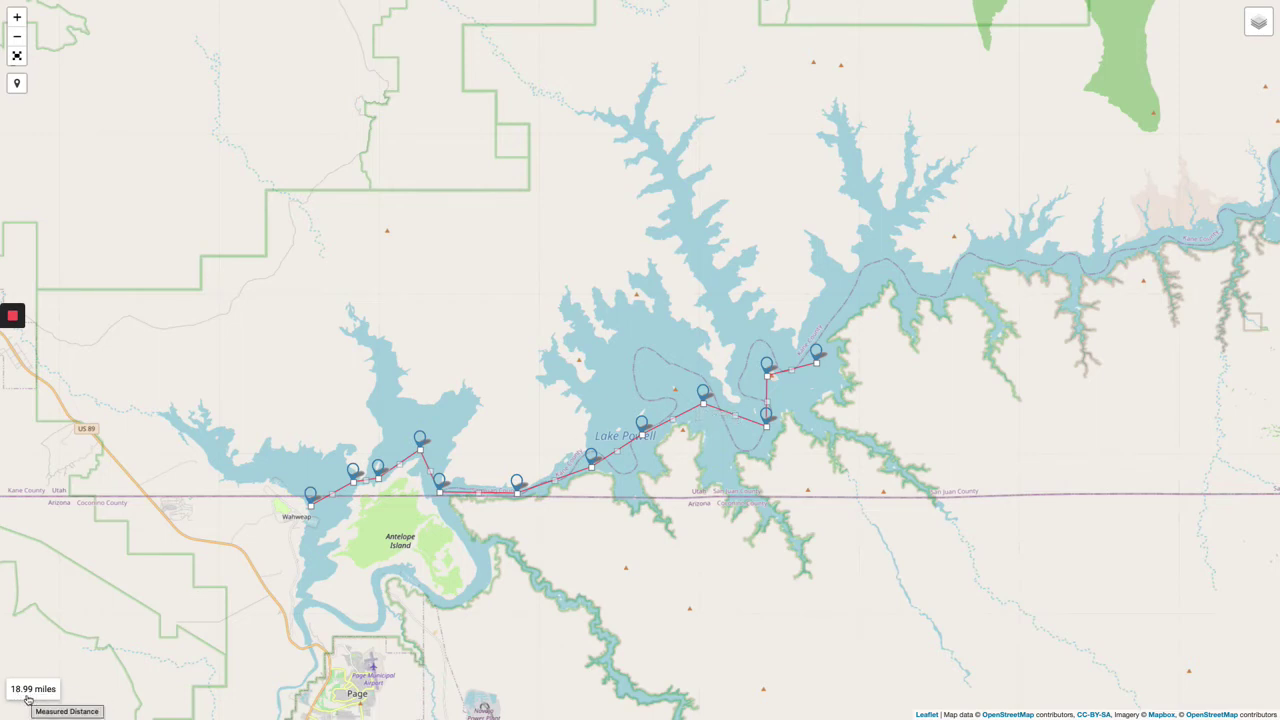
click(16, 55)
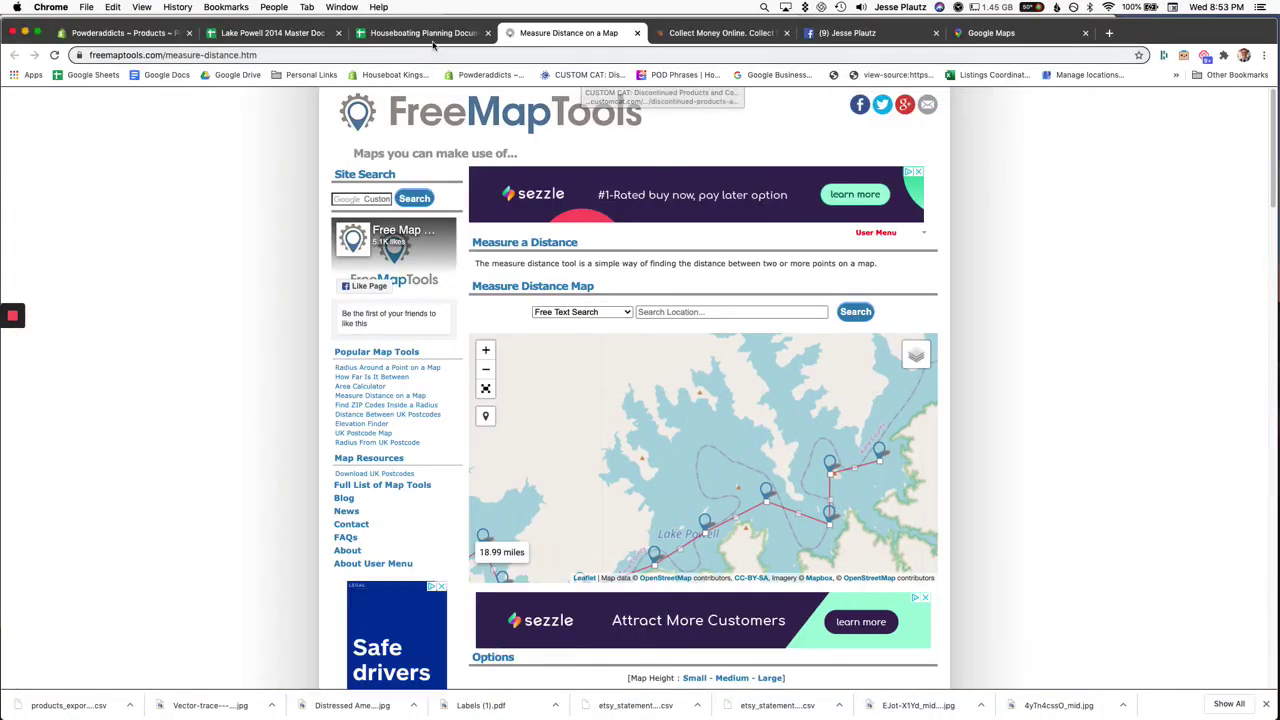
click(430, 34)
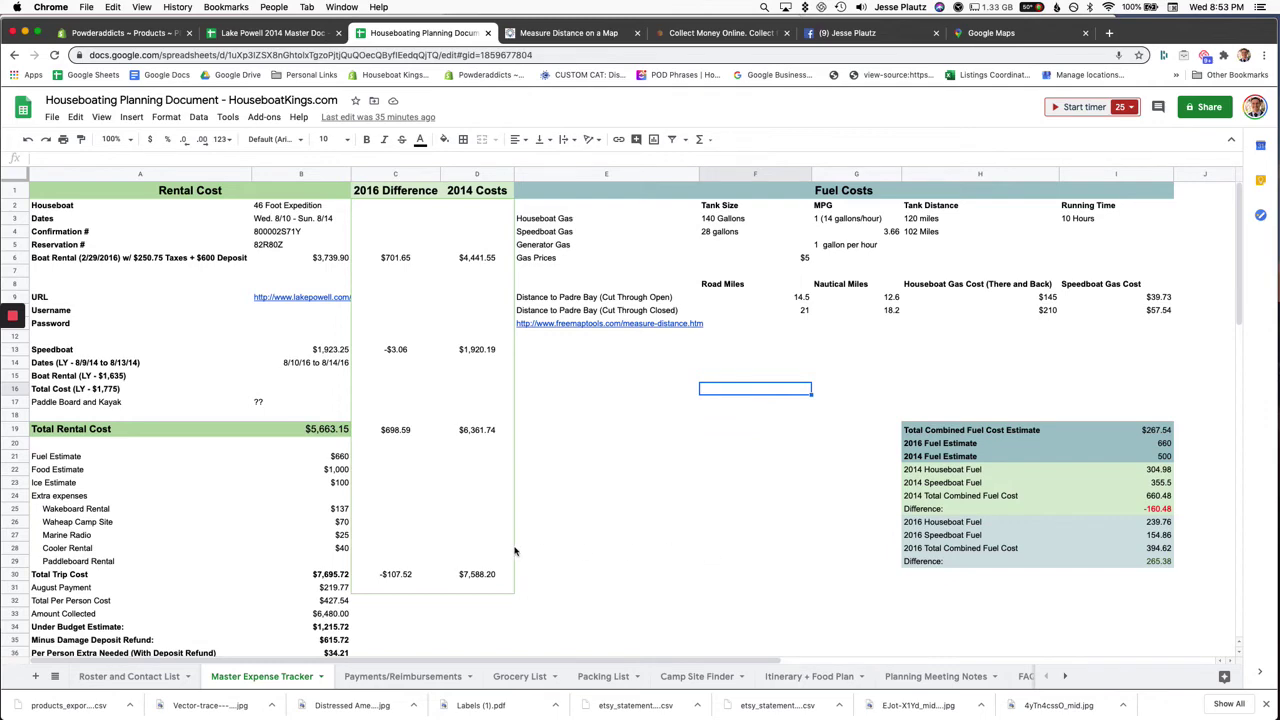
Step: Compare the Per Person Estimator in Master Expense Tracker with the Total Per Person Received formula in Payments/Reimbursements
scroll(405, 553, down, 5)
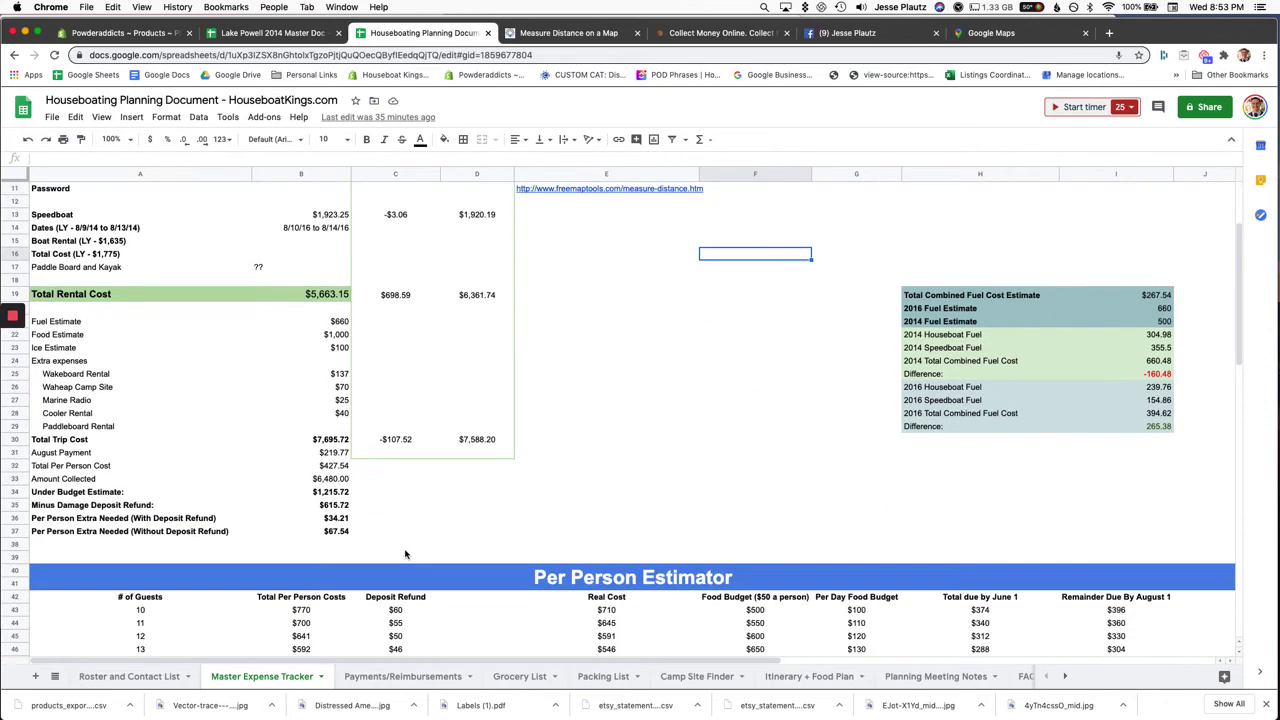
scroll(405, 553, up, 3)
click(411, 680)
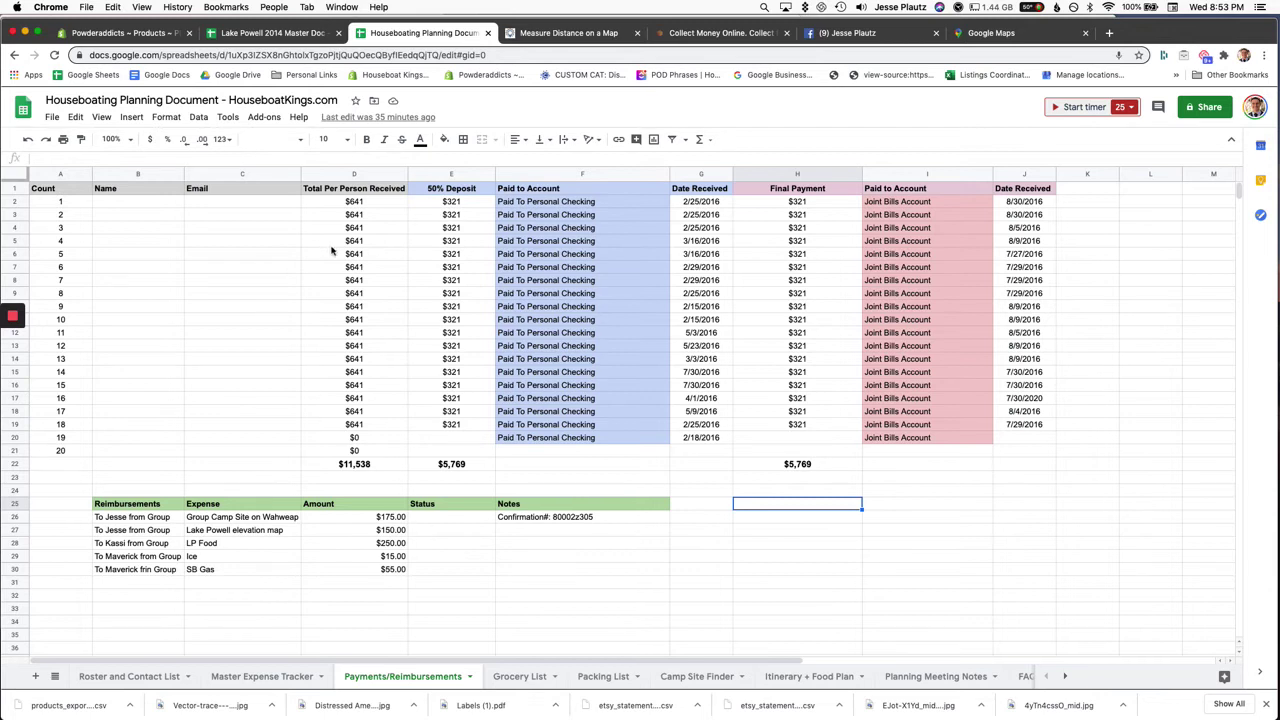
click(362, 254)
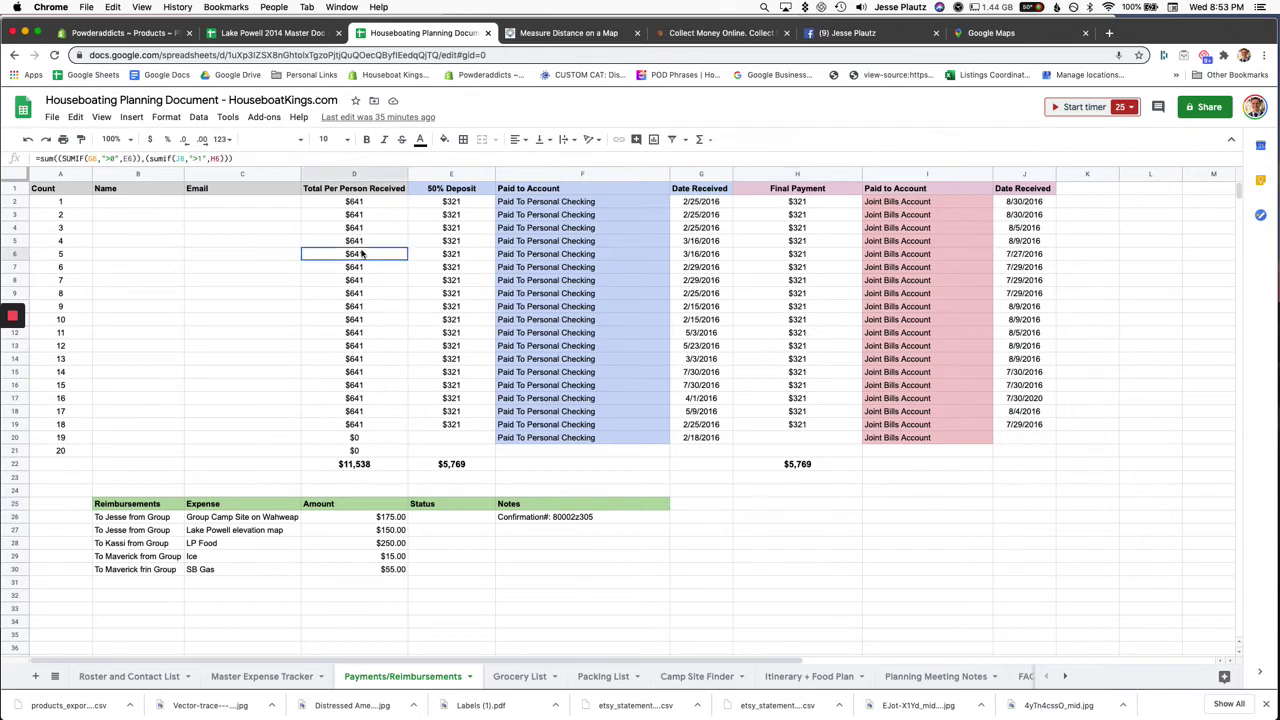
click(286, 676)
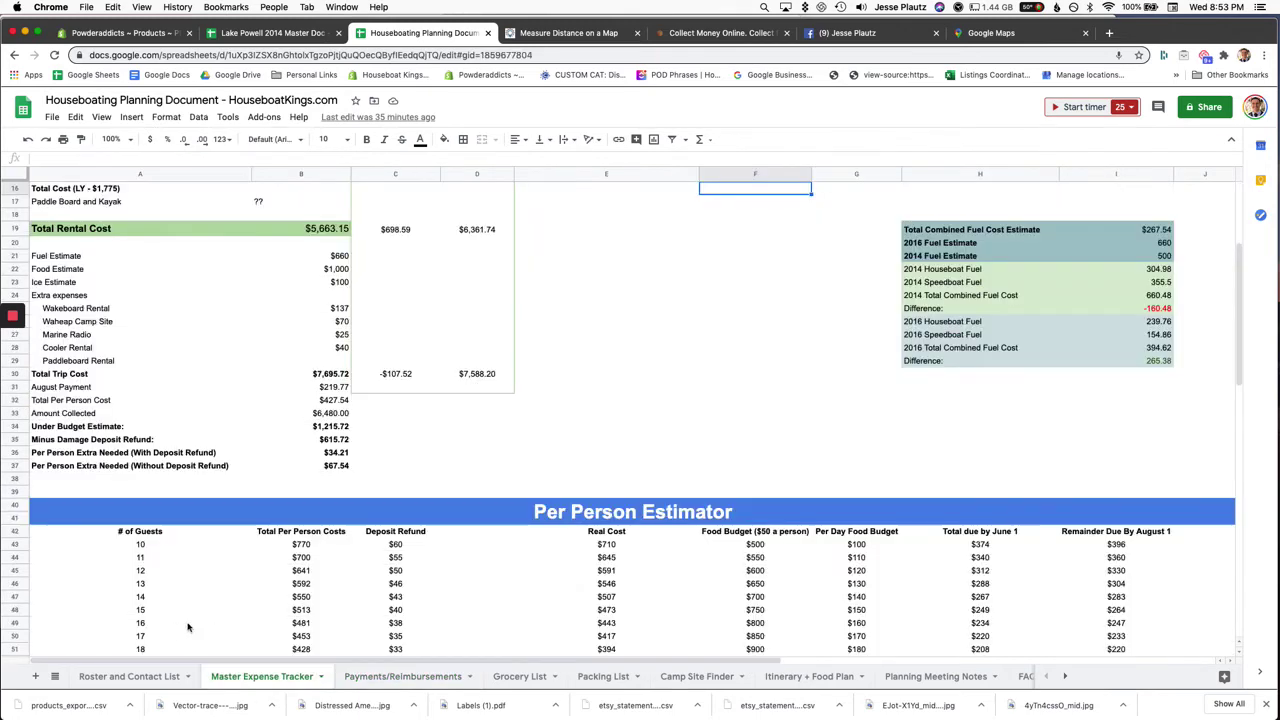
click(380, 677)
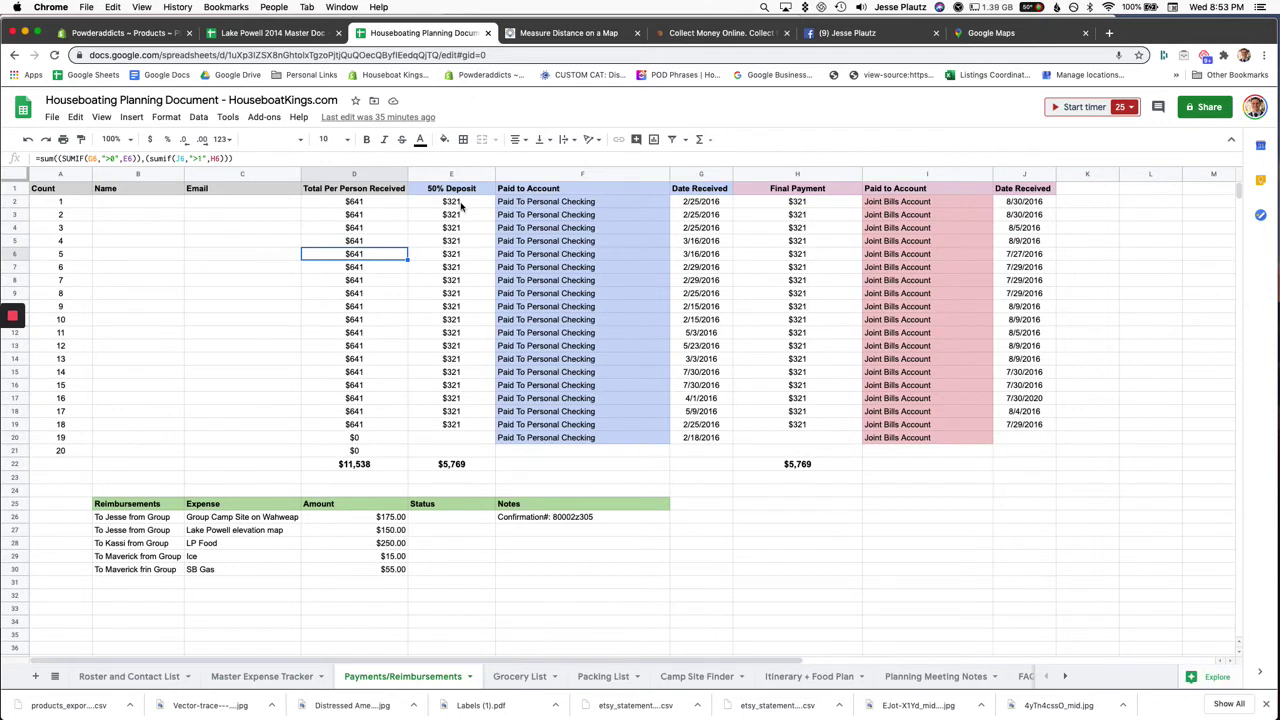
Step: Examine the 50% Deposit amounts for all 18 paying guests and the Final Payment amounts
drag(461, 205, 467, 424)
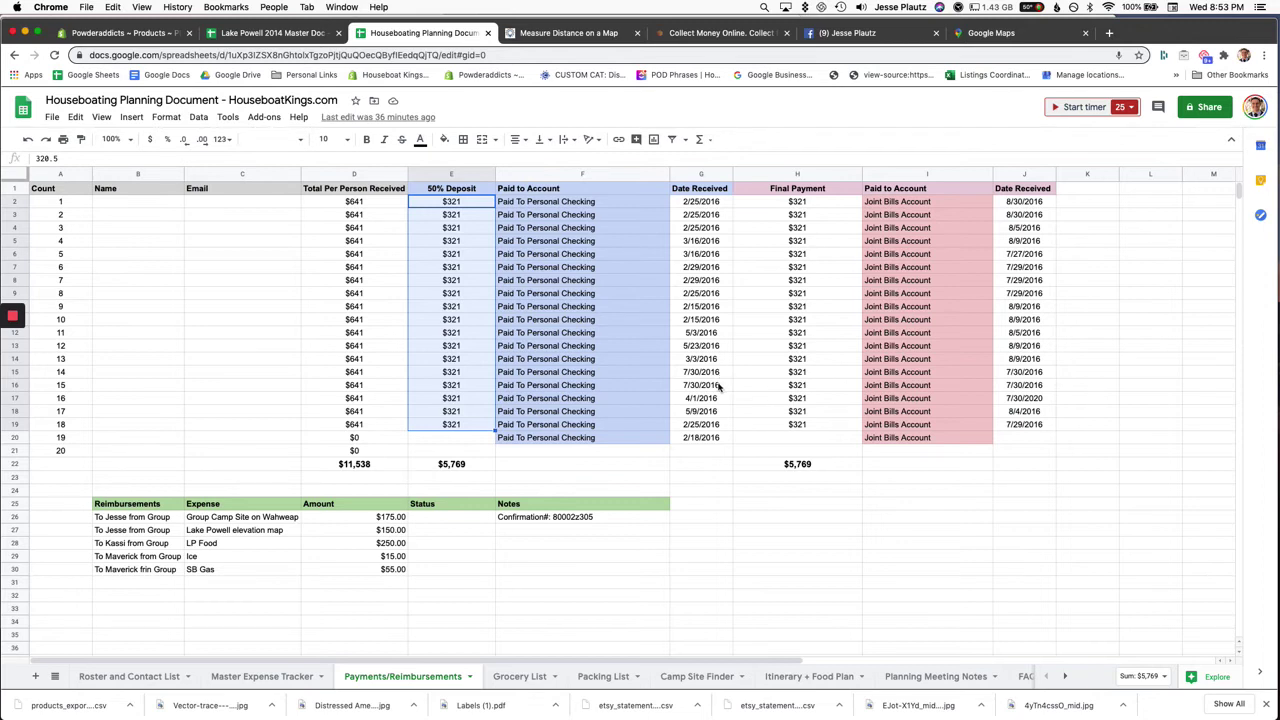
click(476, 241)
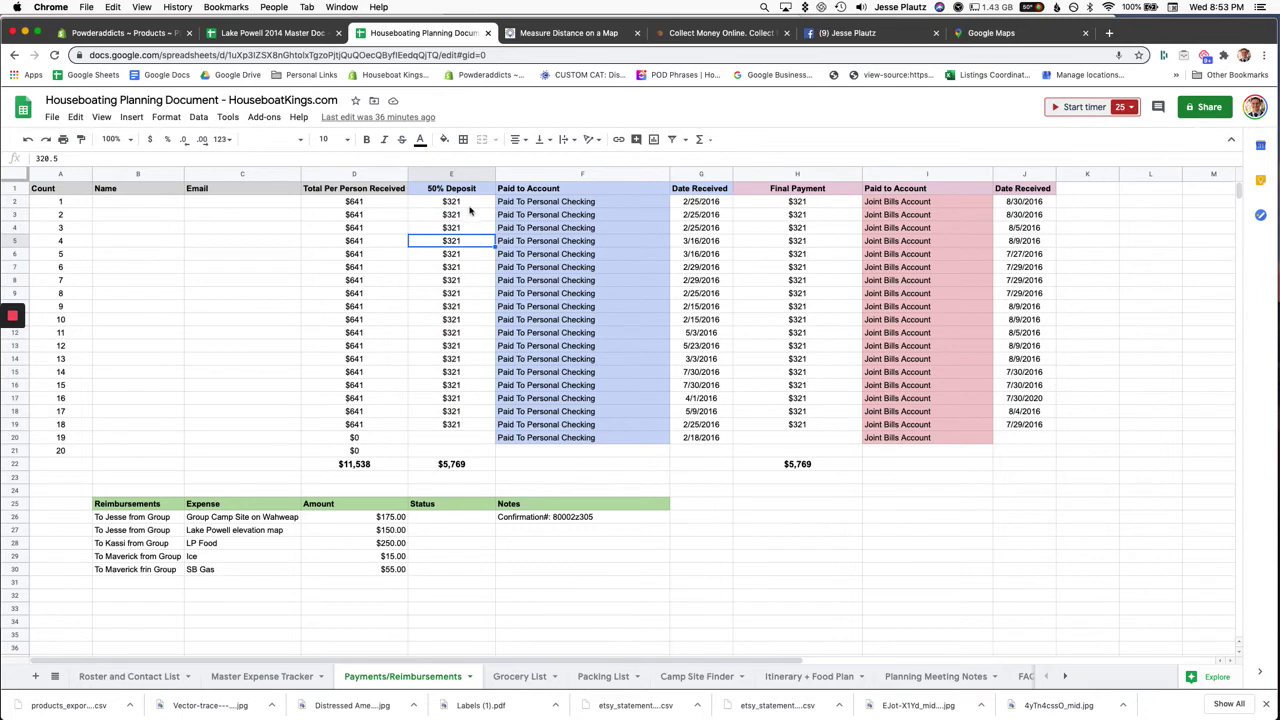
drag(470, 207, 476, 425)
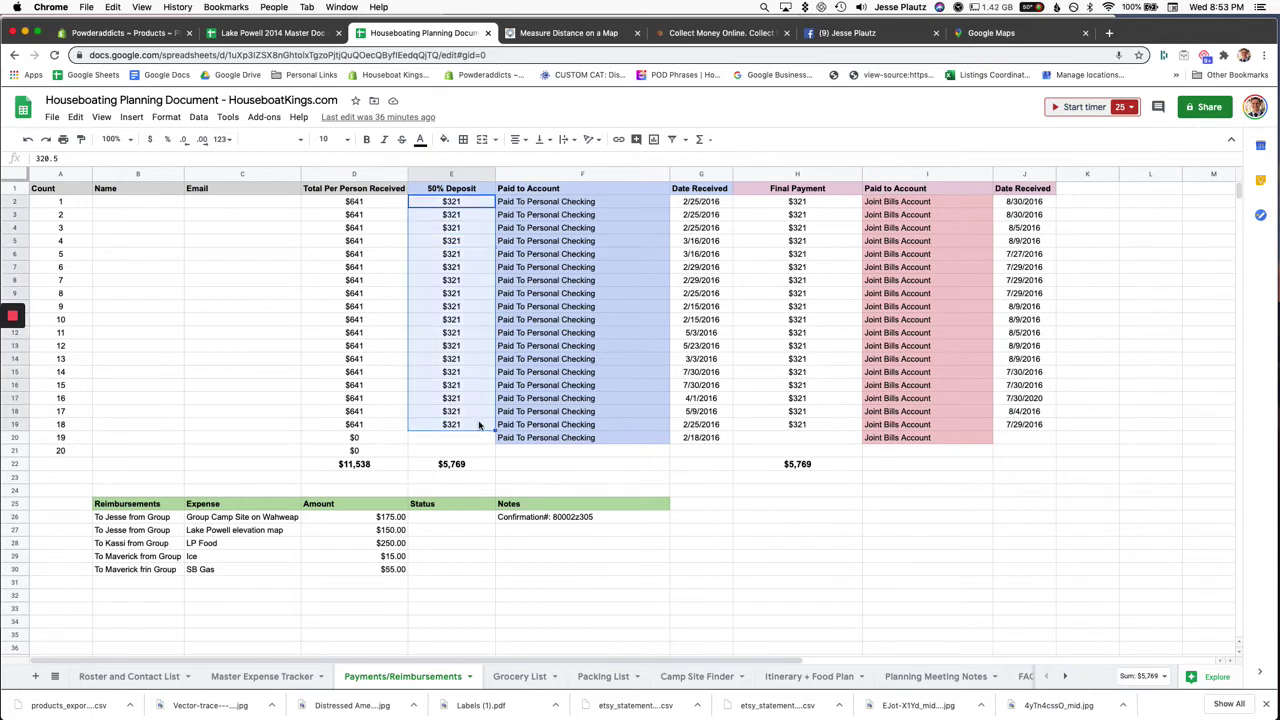
click(756, 415)
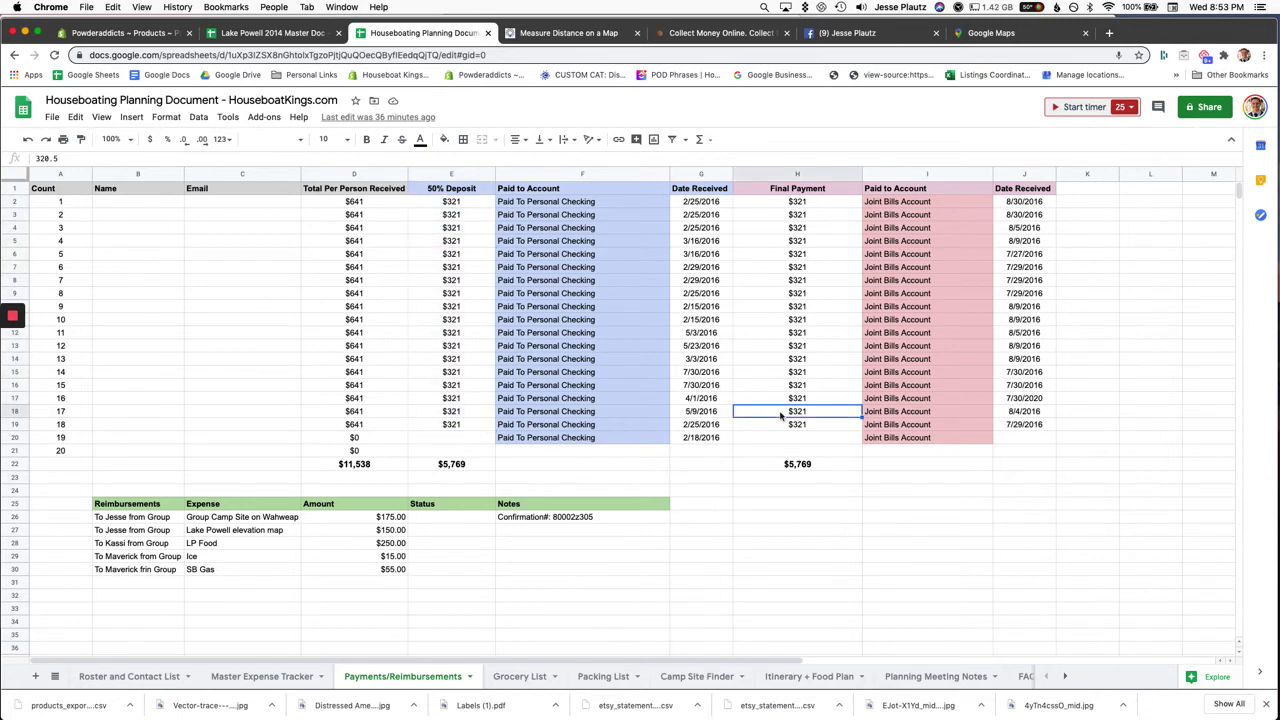
click(793, 205)
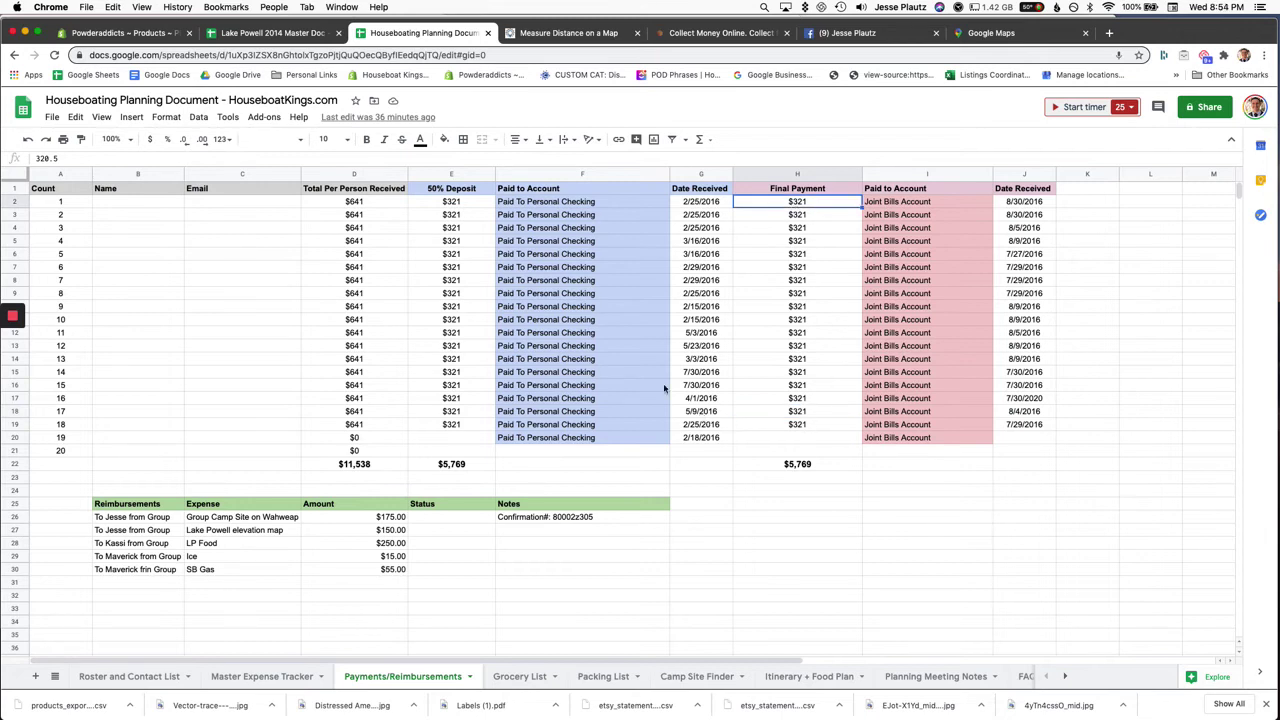
Step: Check the Name and Email columns of the guest payment list from the first row to the twentieth
click(127, 210)
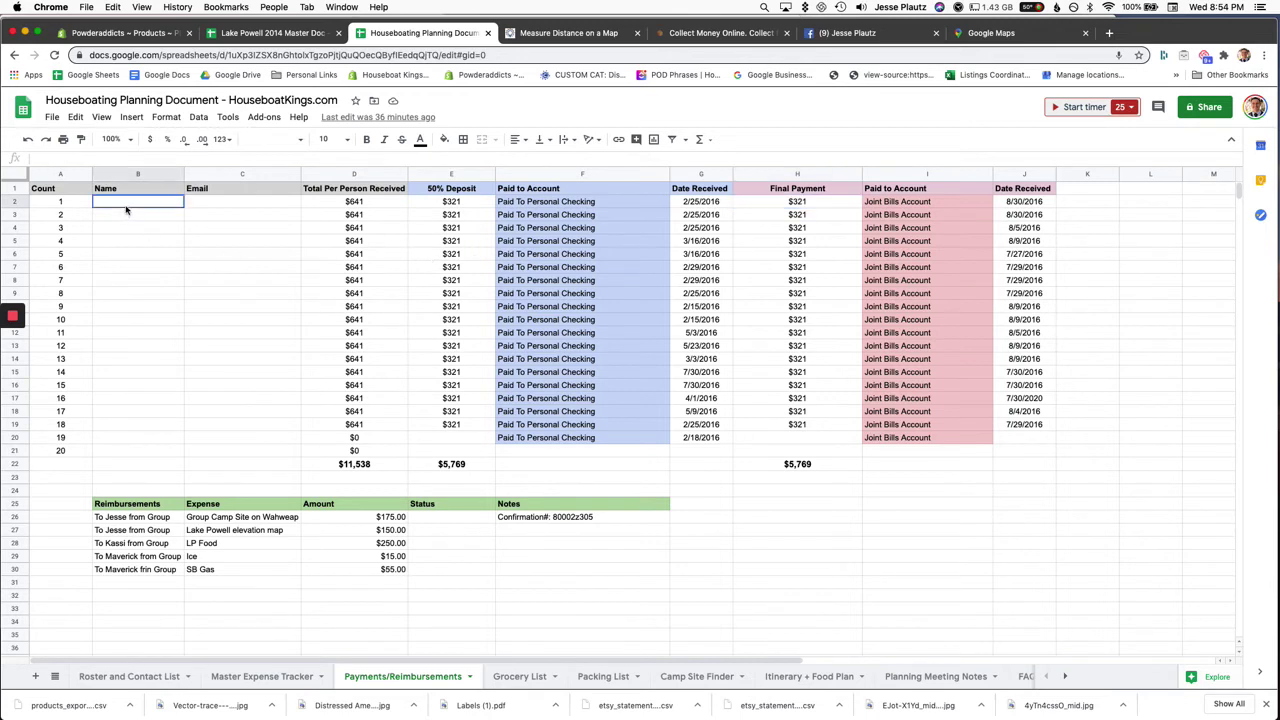
click(262, 209)
click(132, 454)
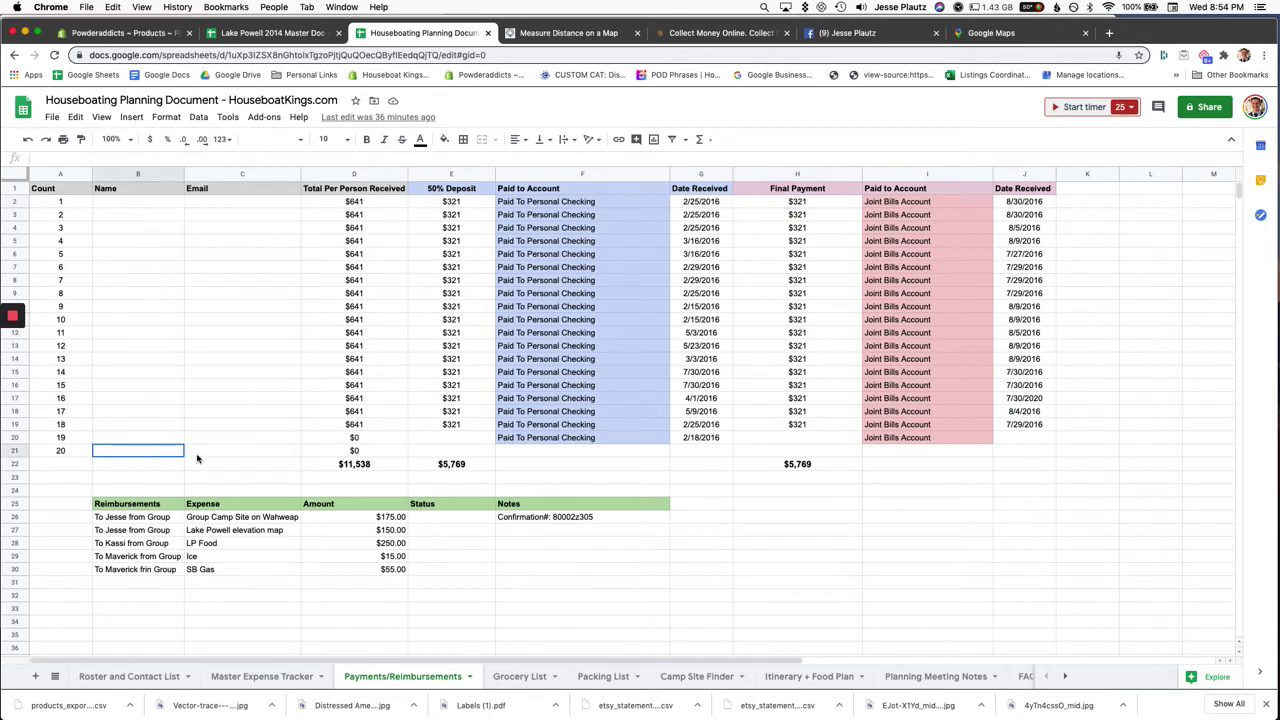
drag(197, 458, 249, 250)
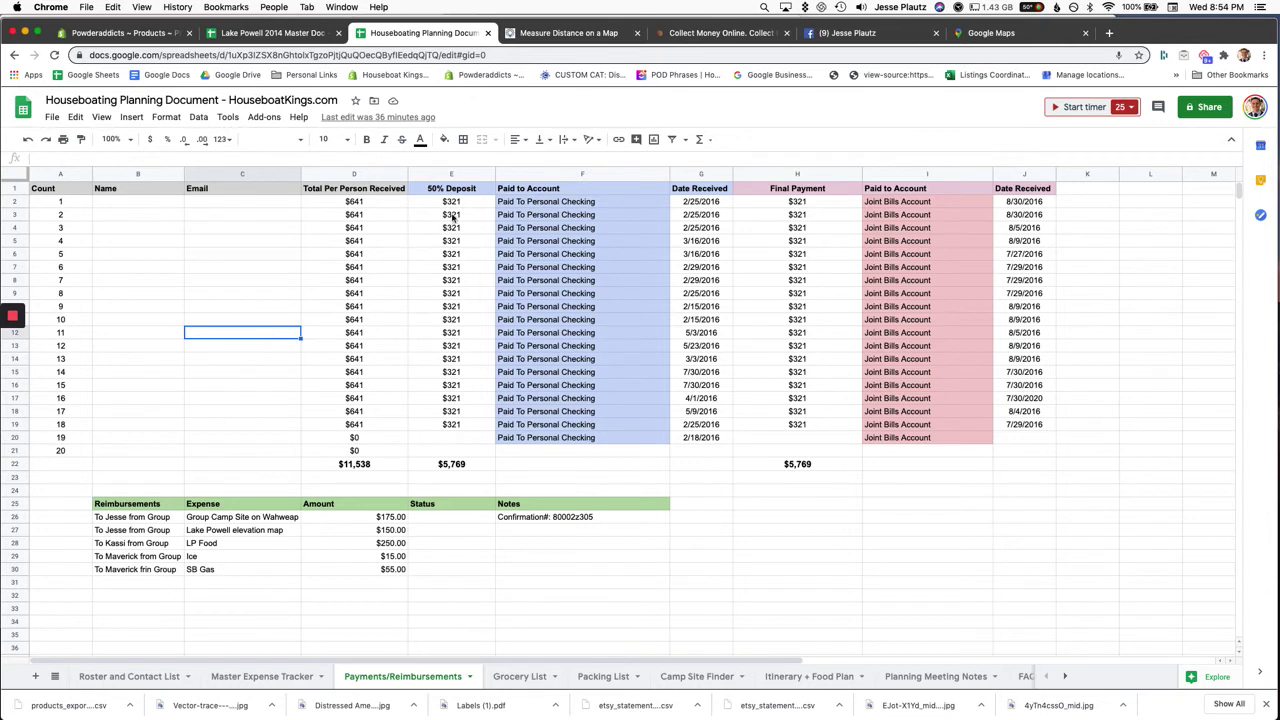
Step: Clear the Date Received entries of the 50% deposit for guests 1 to 6
click(710, 204)
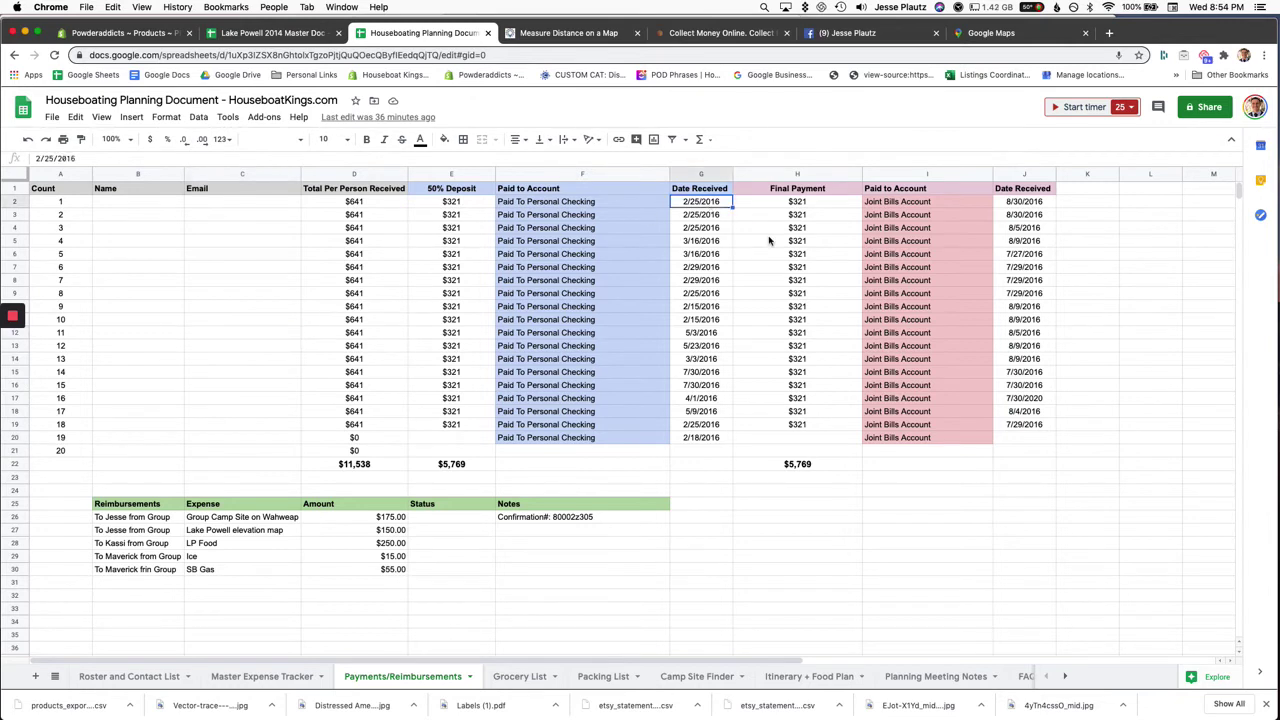
key(Delete)
key(Up)
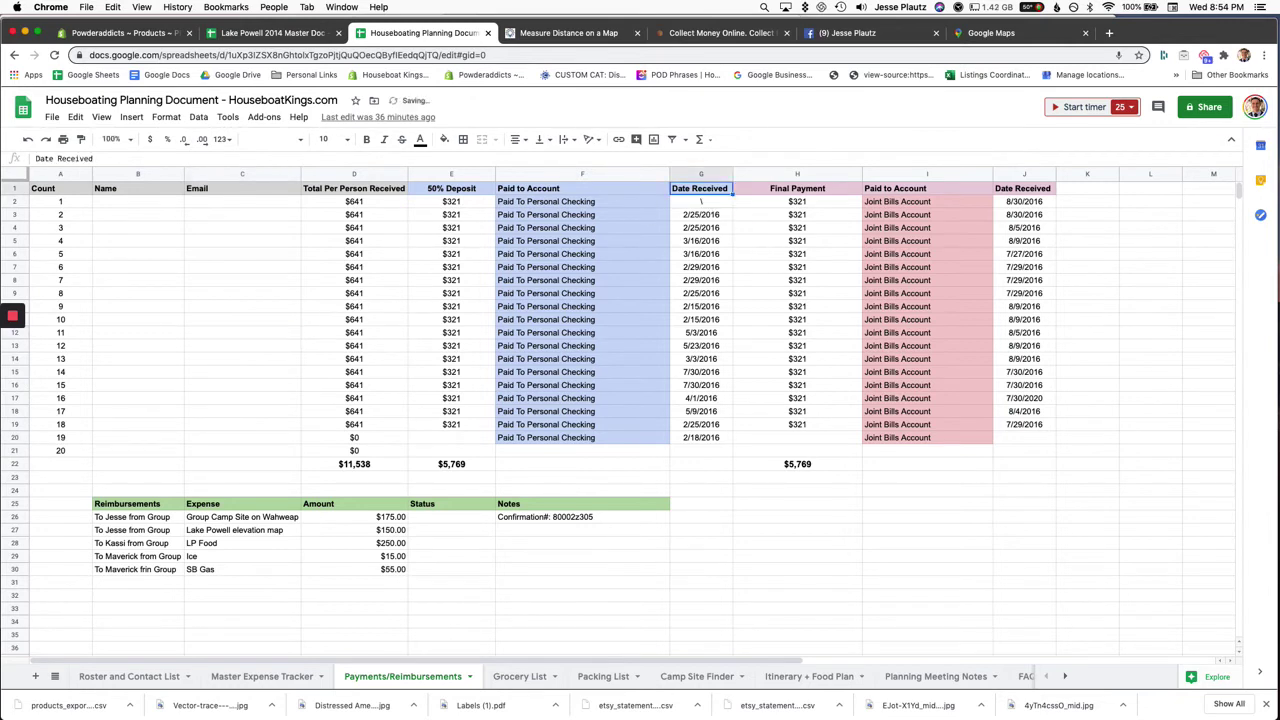
key(Down)
key(Down)
key(Delete)
key(Down)
key(Delete)
key(Down)
key(Delete)
key(Down)
key(Delete)
key(Down)
key(Delete)
key(Down)
key(Delete)
key(Down)
key(Delete)
key(Down)
key(Delete)
key(Down)
key(Delete)
key(Down)
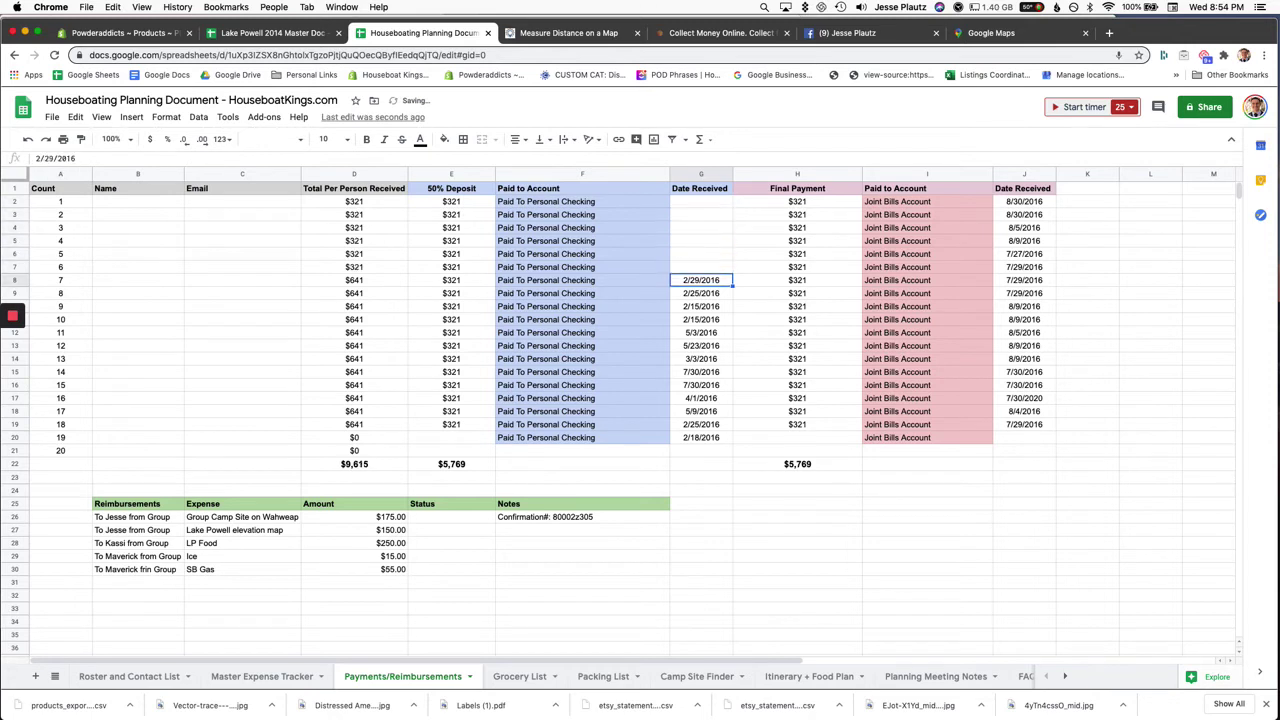
Step: Clear the remaining 50% deposit Date Received entries for guests 7 to 19
key(Delete)
key(Down)
key(Delete)
key(Down)
key(Delete)
key(Down)
key(Delete)
key(Down)
key(Delete)
key(Down)
key(Delete)
key(Down)
key(Delete)
key(Down)
key(Delete)
key(Down)
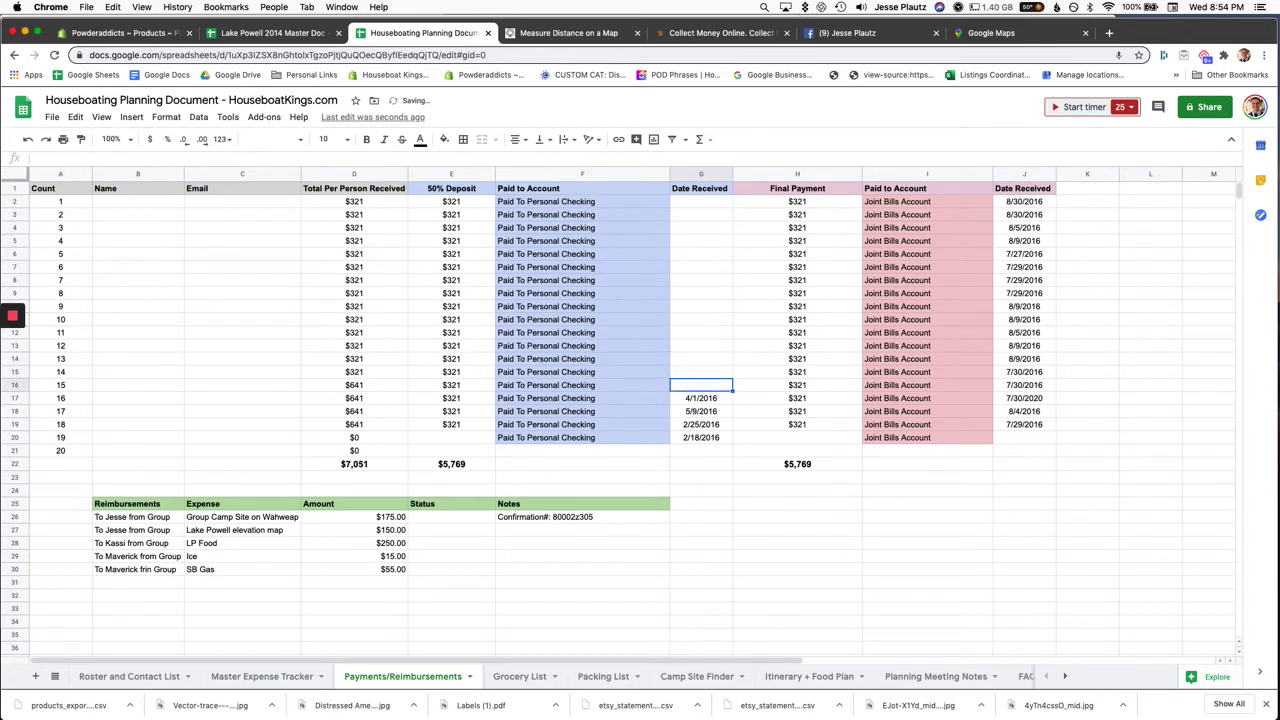
key(Delete)
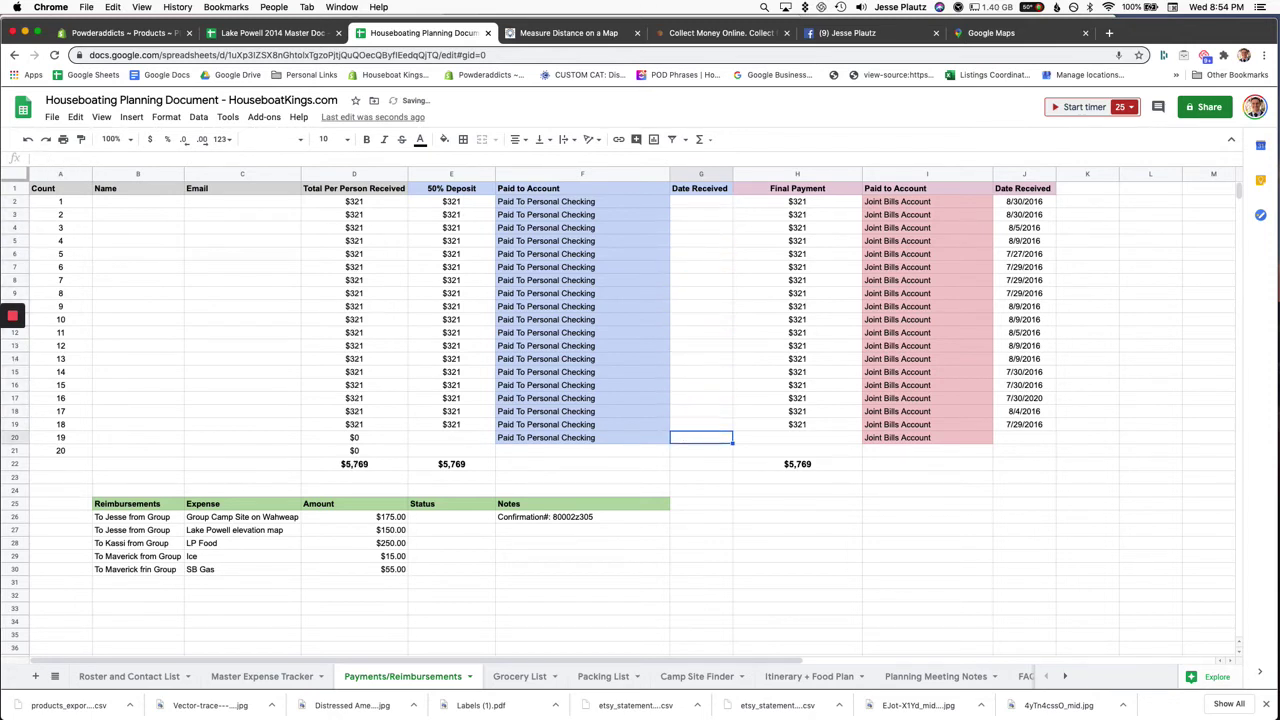
Step: Clear all the Final Payment Date Received entries for guests 1 to 18
drag(1040, 201, 1038, 424)
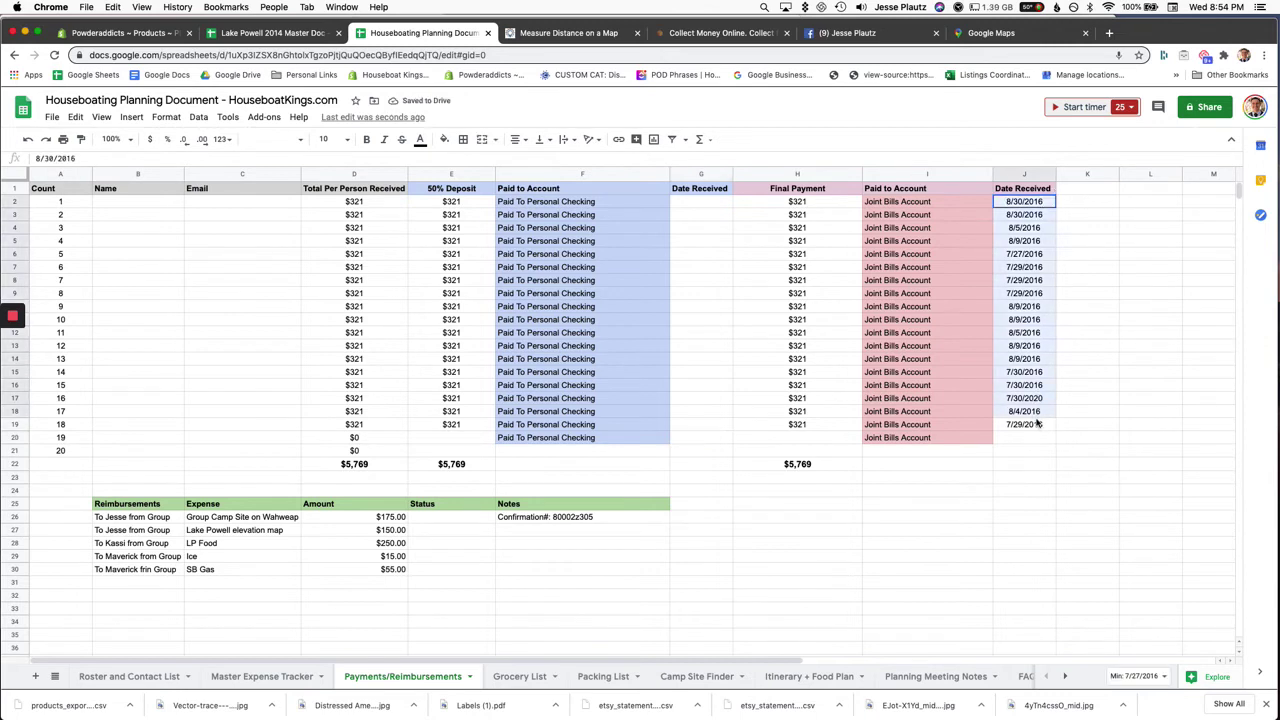
key(Delete)
click(1080, 440)
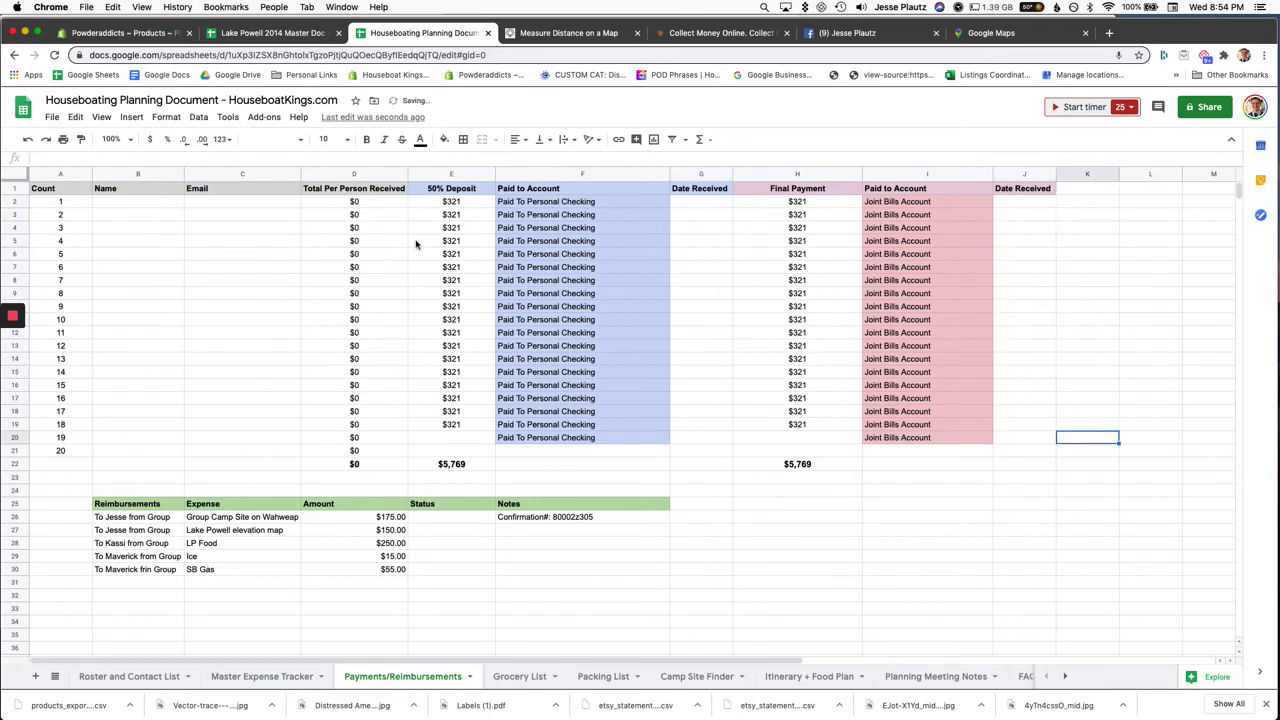
Step: Review the 50% Deposit amounts of all 18 paying guests and the first guest's Final Payment amount
click(458, 203)
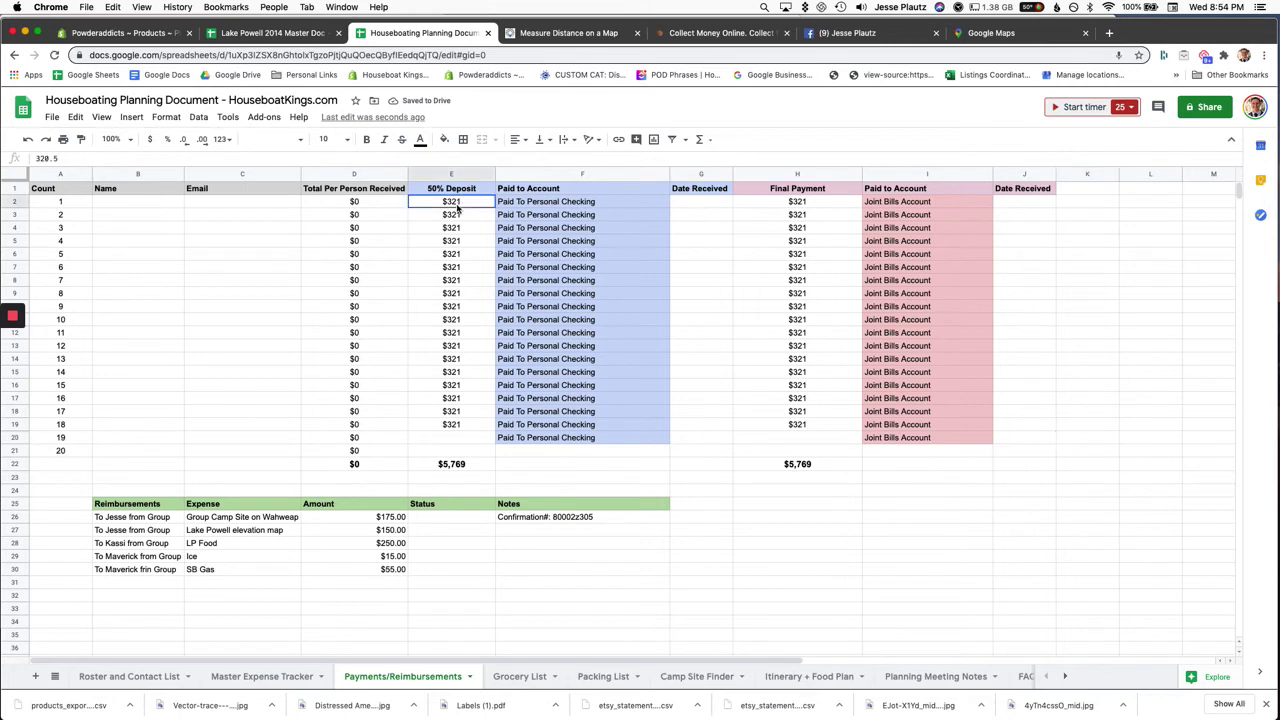
drag(458, 207, 455, 425)
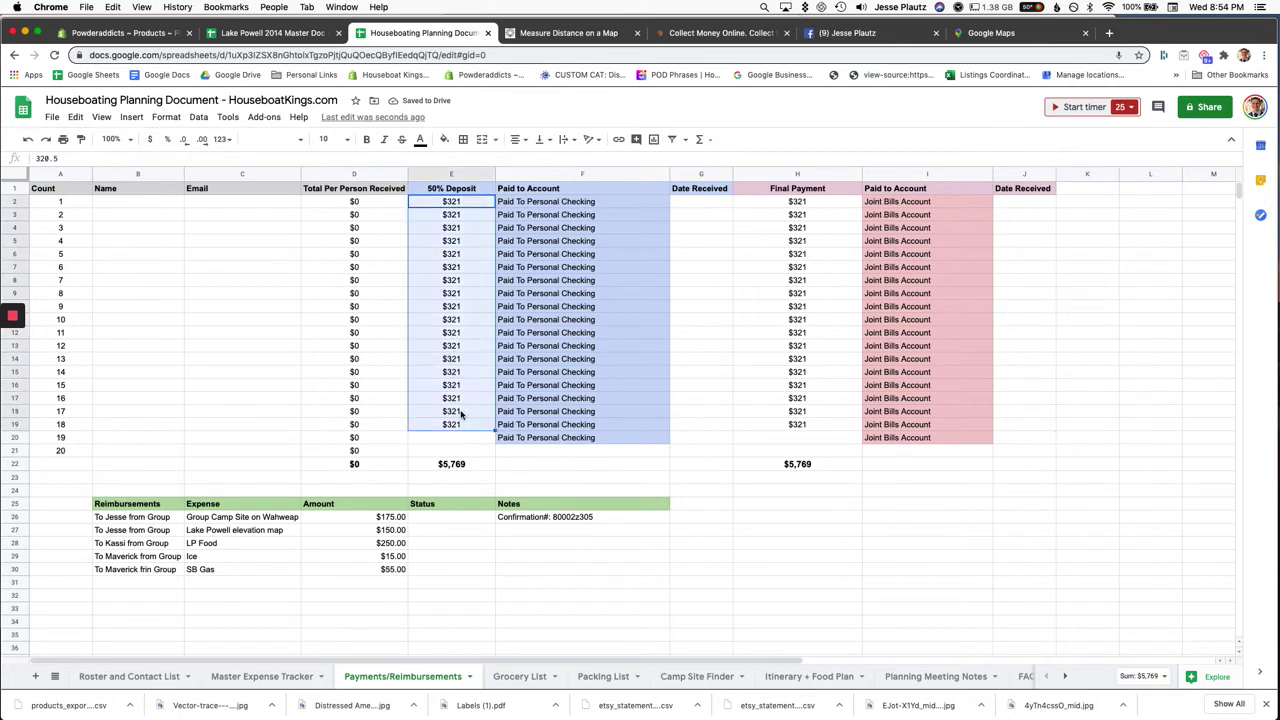
click(457, 214)
click(798, 205)
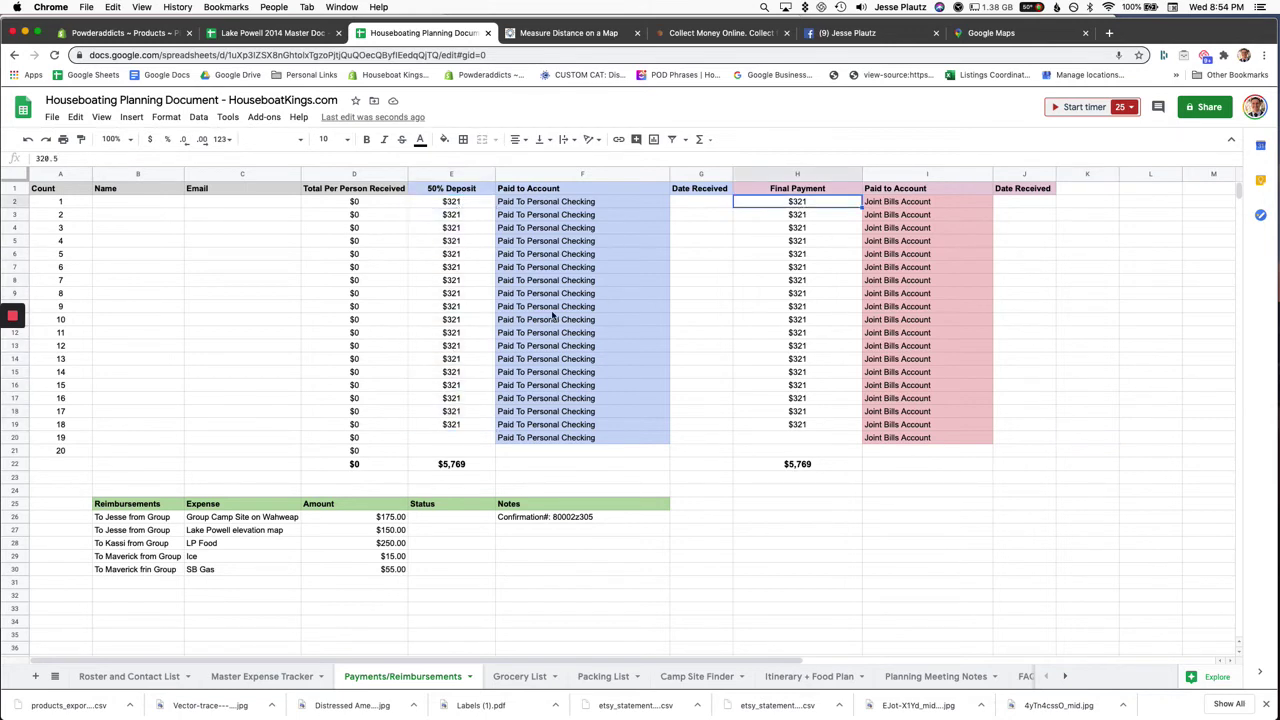
Step: Enter 5/1 as the 50% deposit Date Received for guests 1 and 2, and check the Total Per Person Received sum
click(714, 206)
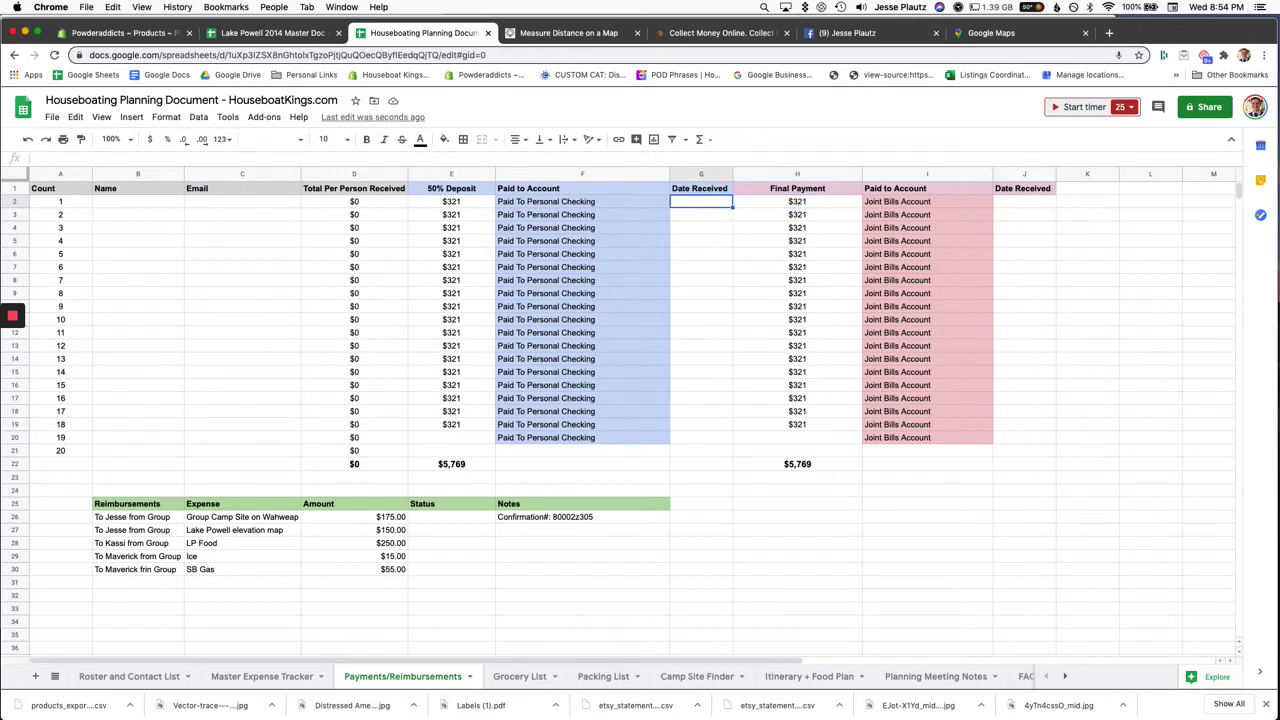
text(5/1)
key(Return)
text(5)
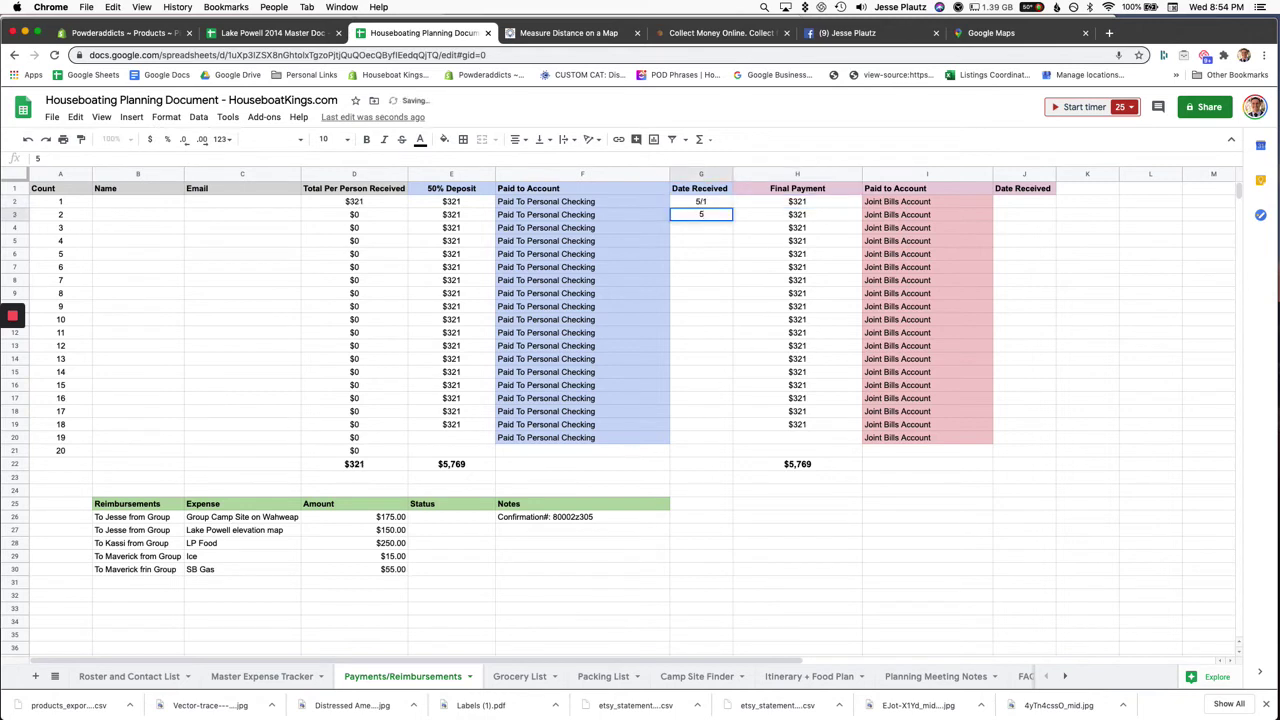
text(=1)
key(BackSpace)
text(/1)
key(Return)
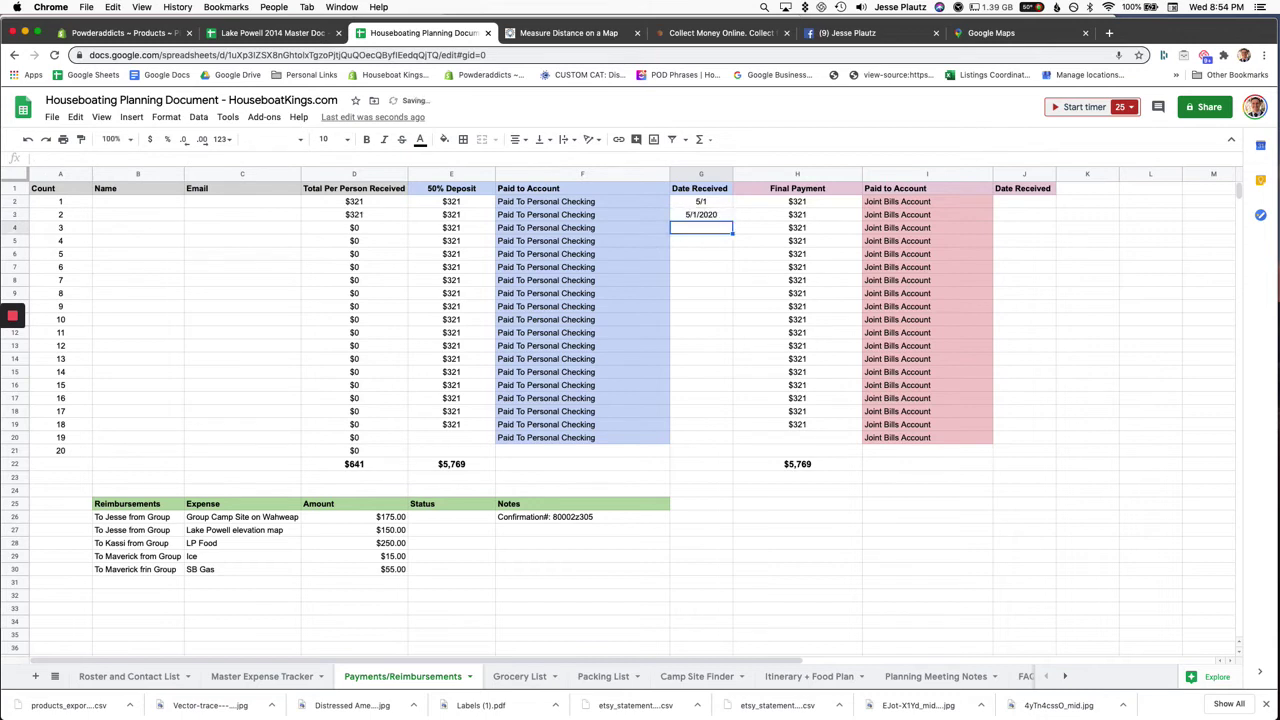
key(Up)
key(Up)
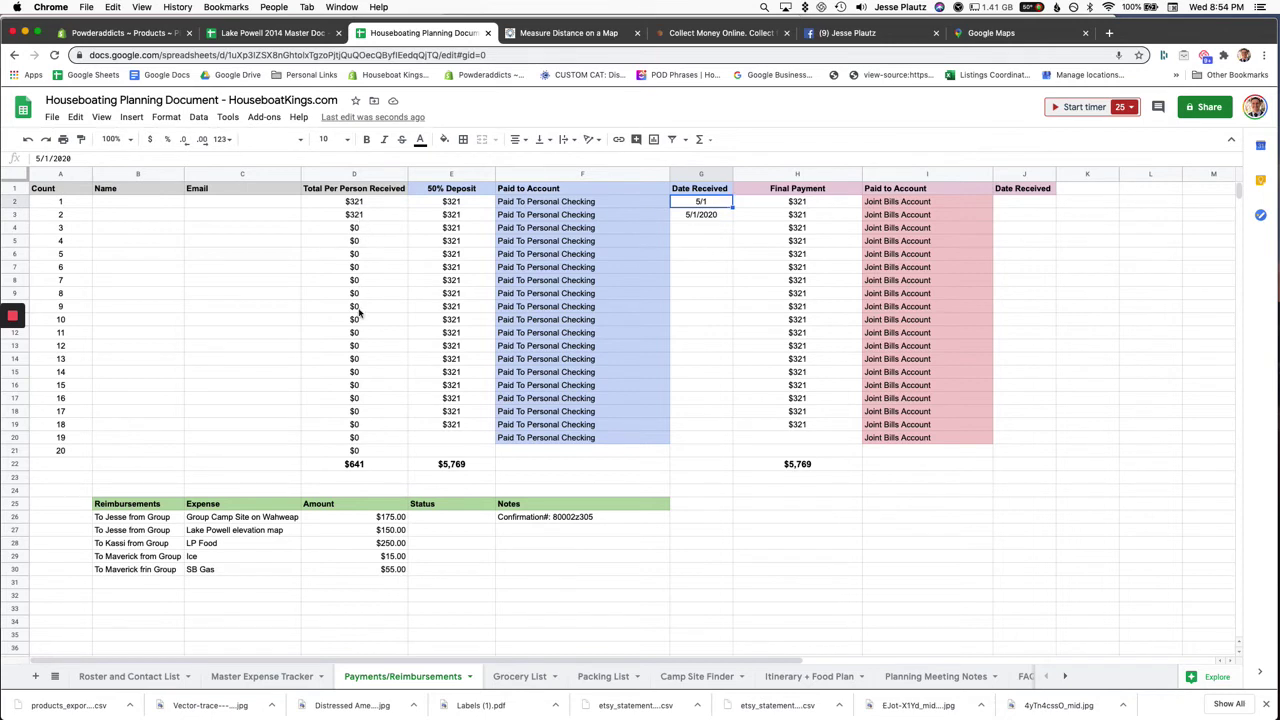
click(375, 467)
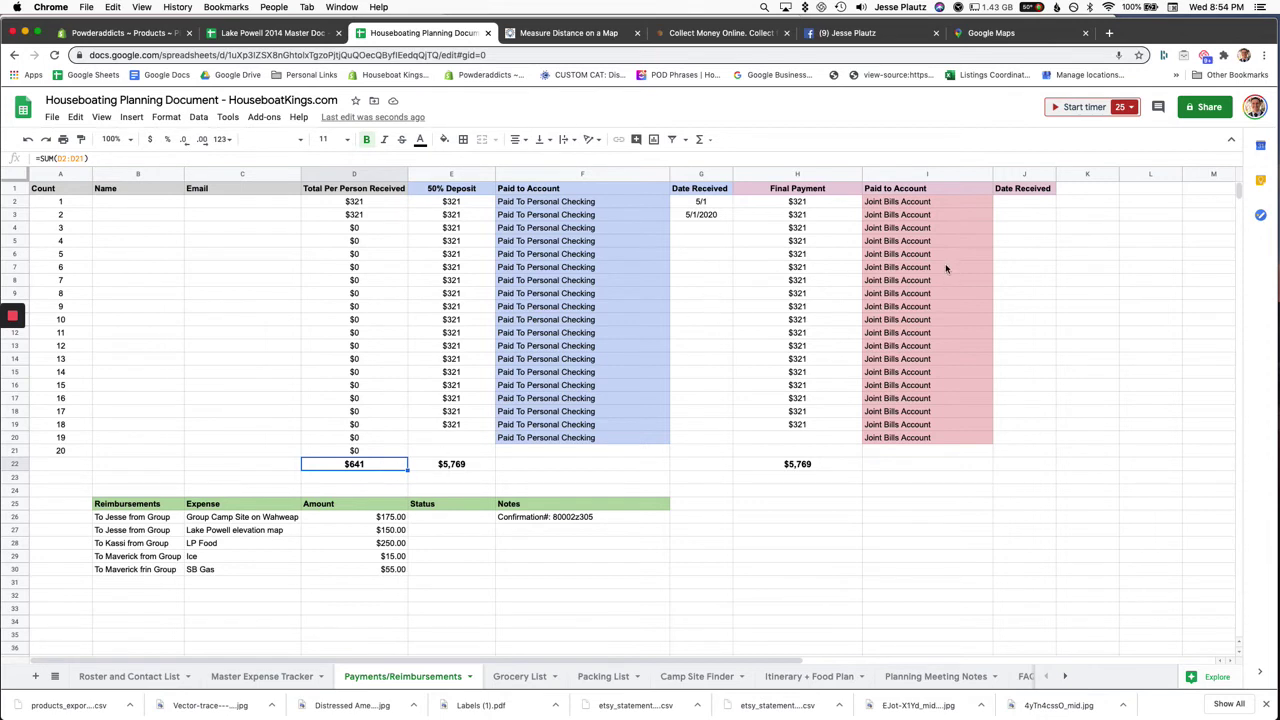
Step: Enter 5/2/2020 as guest 1's Final Payment Date Received, and check that guest's total and the overall sum received
click(1020, 207)
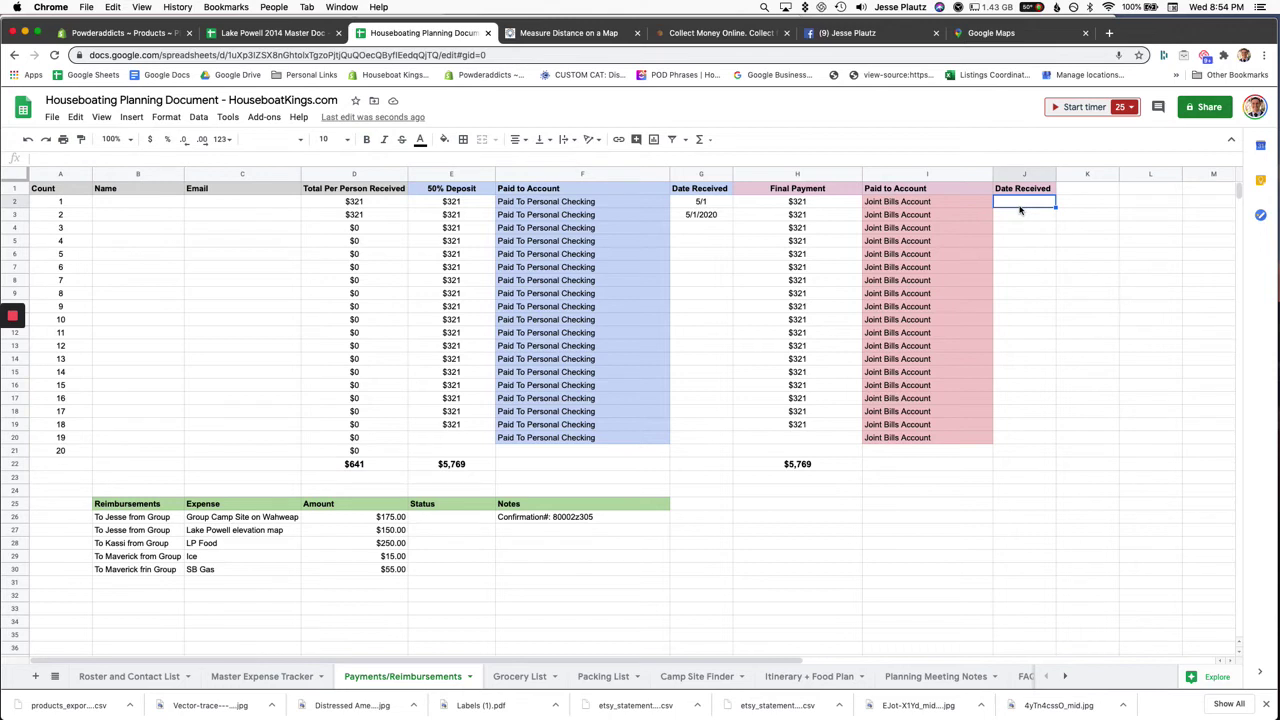
text(5/2/2020)
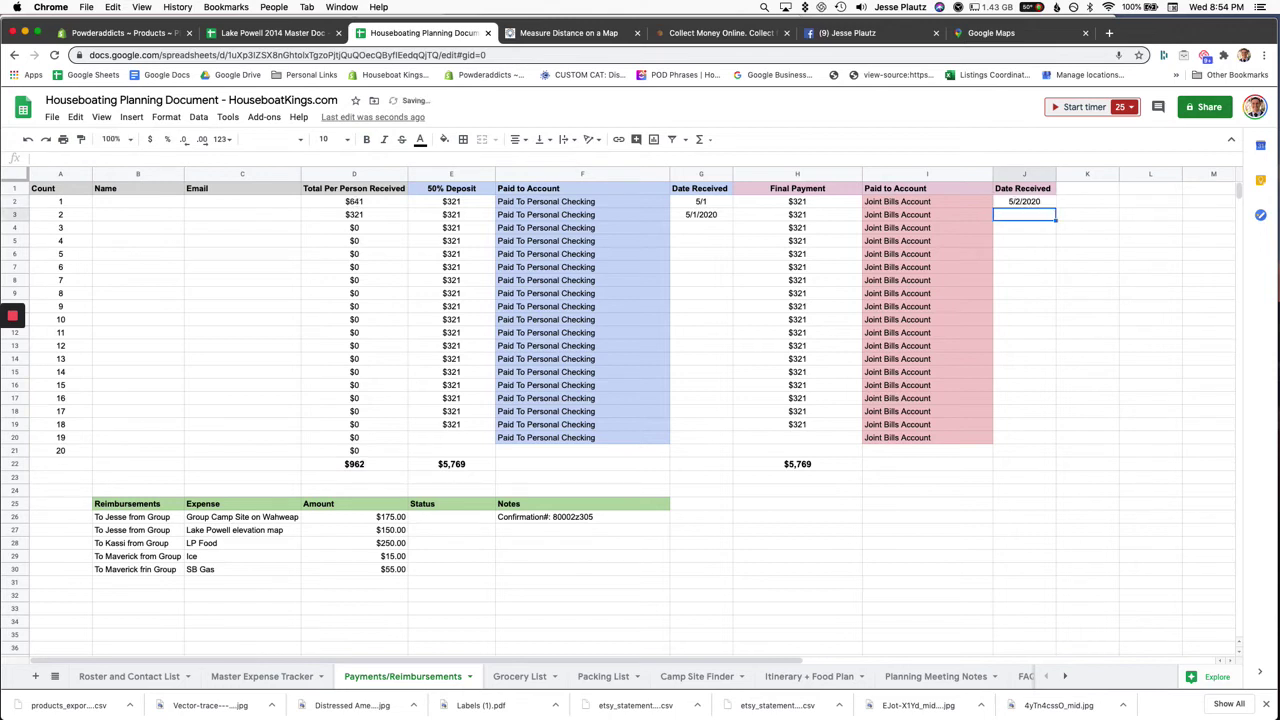
key(Return)
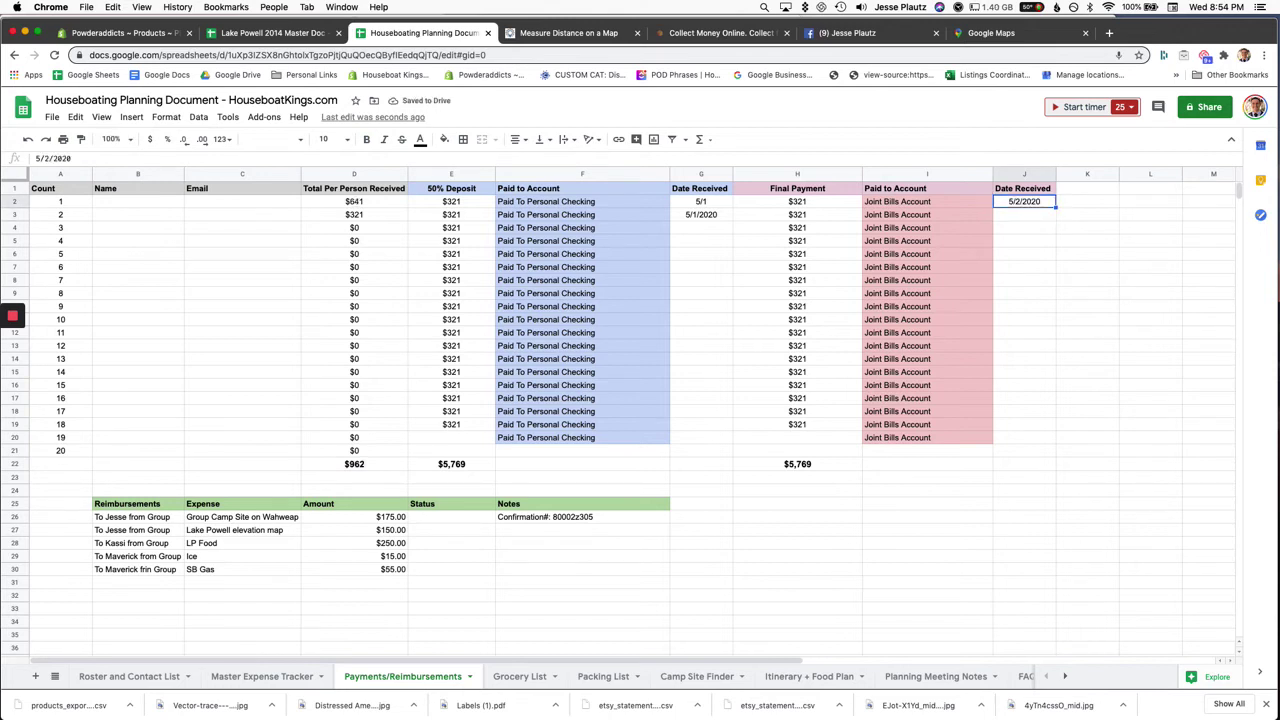
click(381, 207)
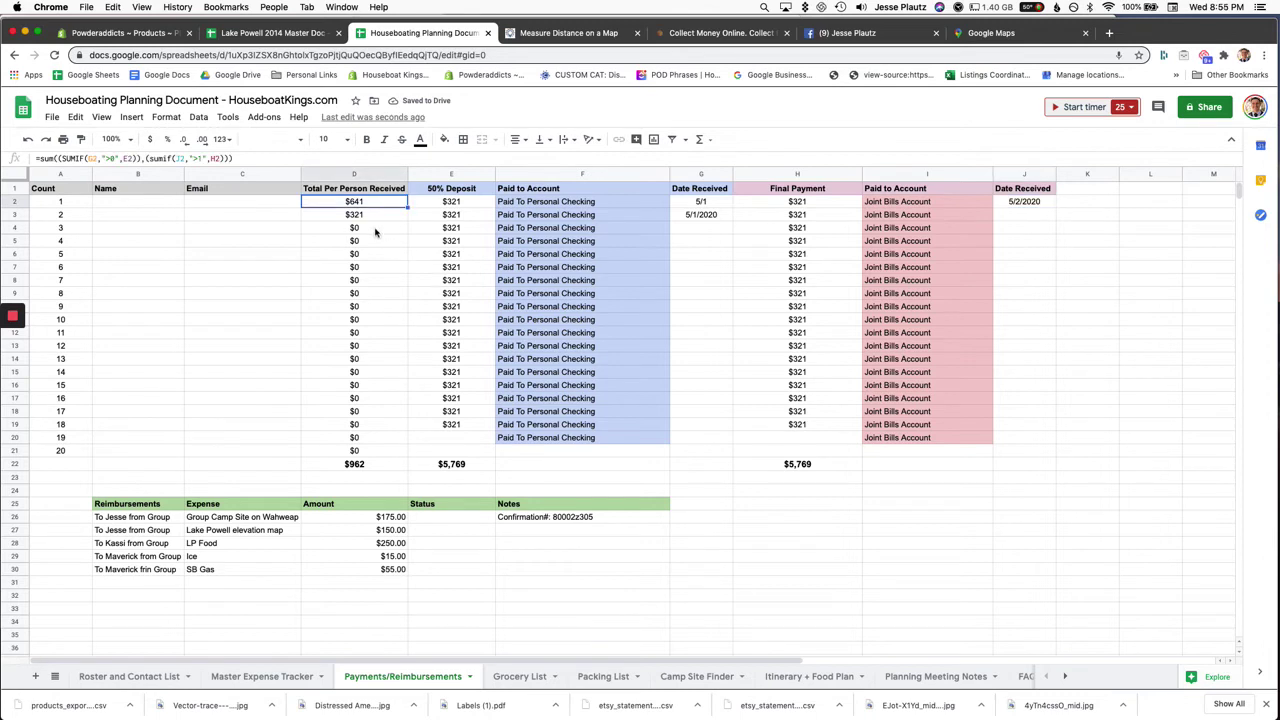
click(367, 472)
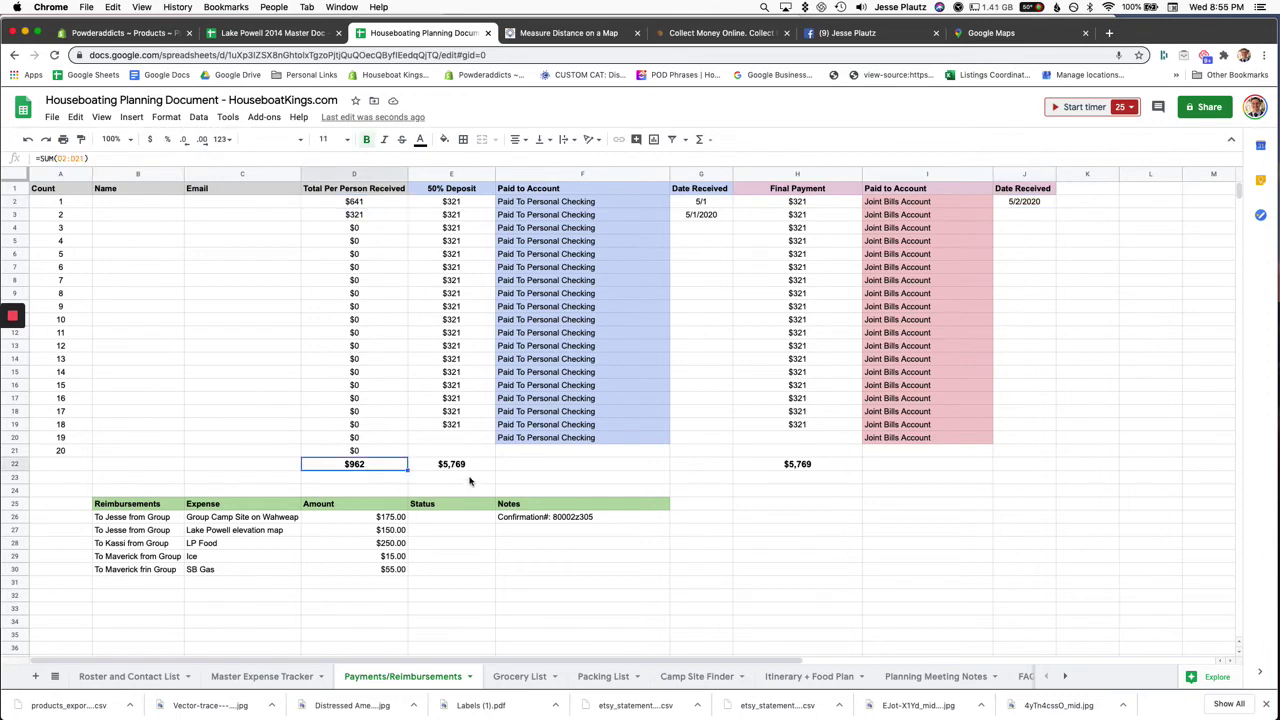
Step: Clear the 50% deposit Date Received entry for guest 2
click(697, 217)
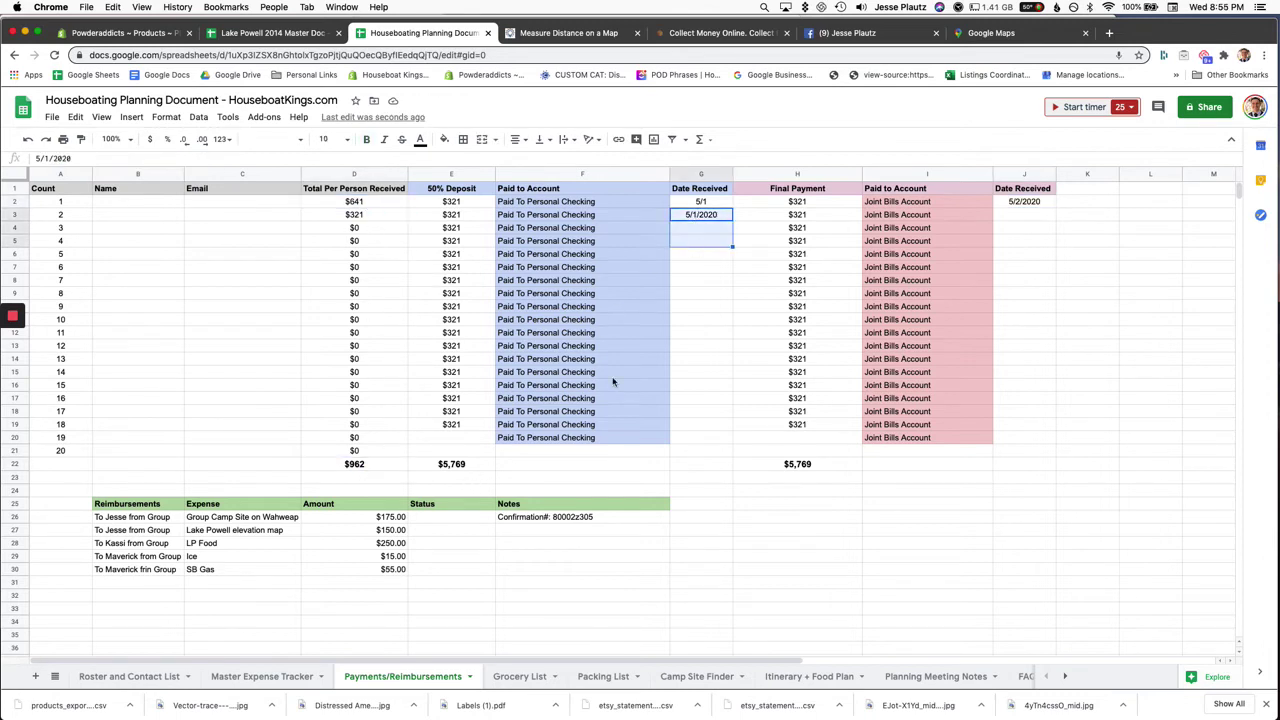
click(355, 467)
click(703, 214)
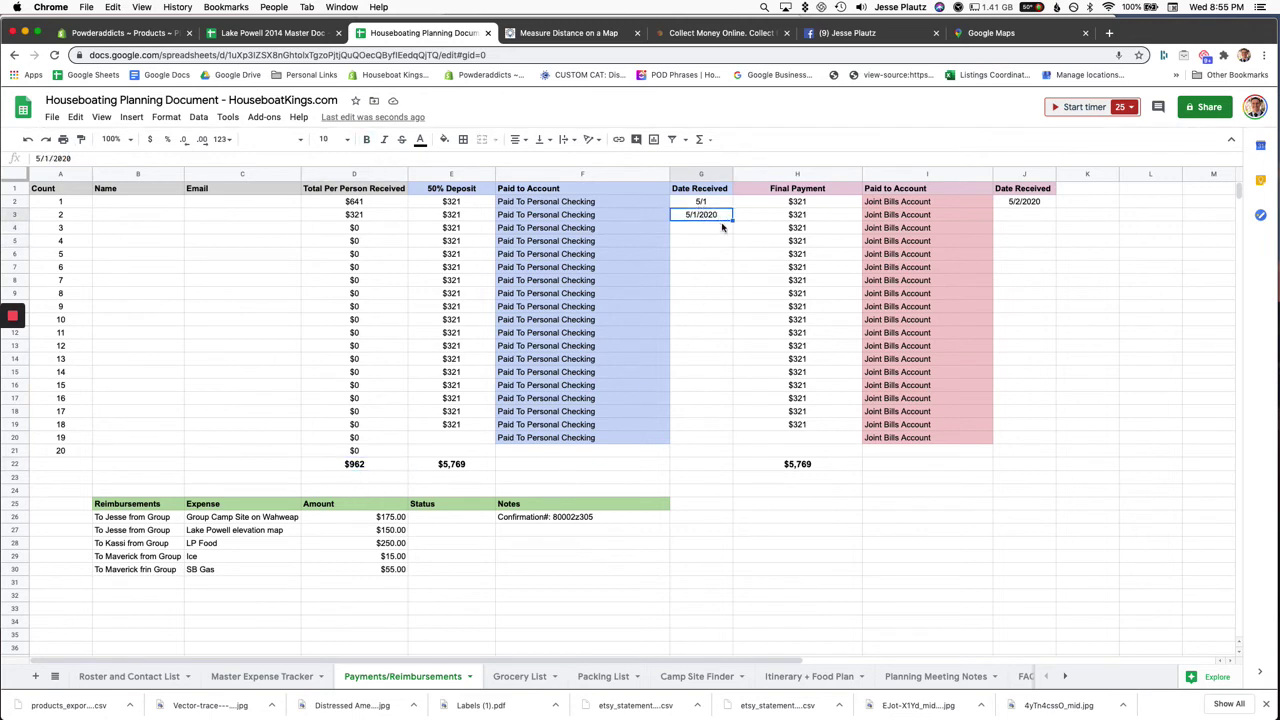
key(BackSpace)
key(Tab)
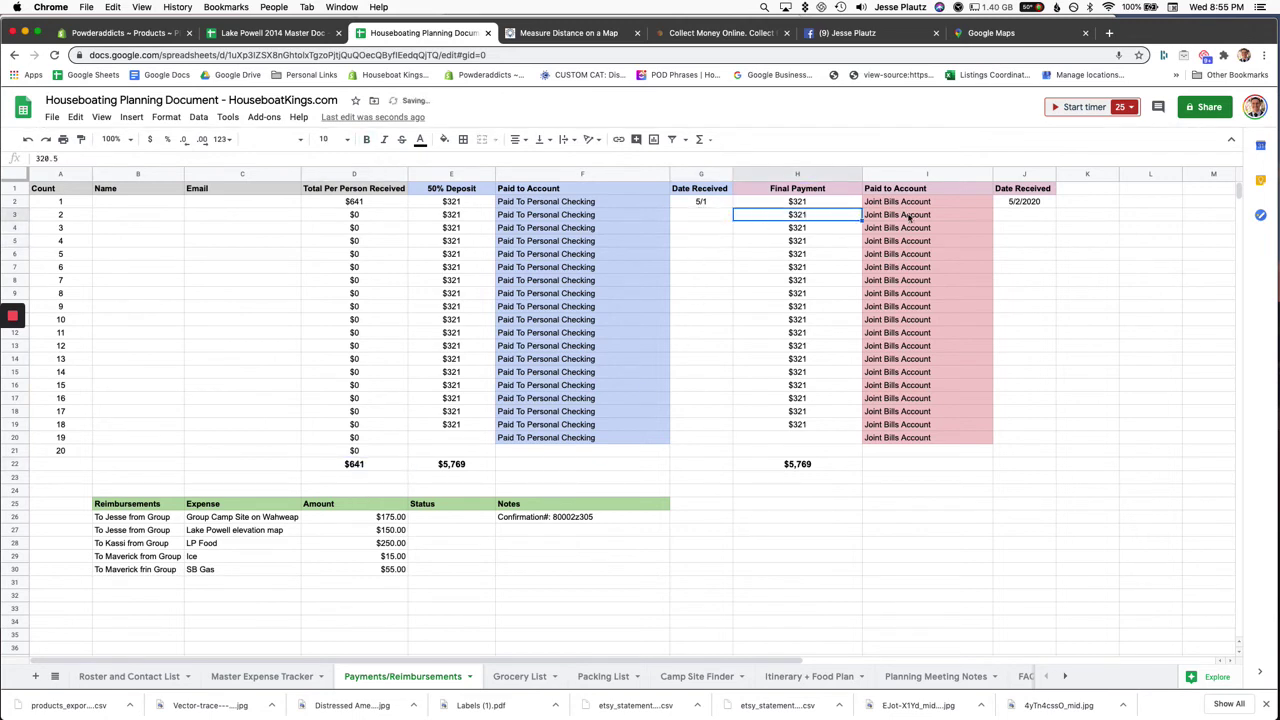
click(1021, 215)
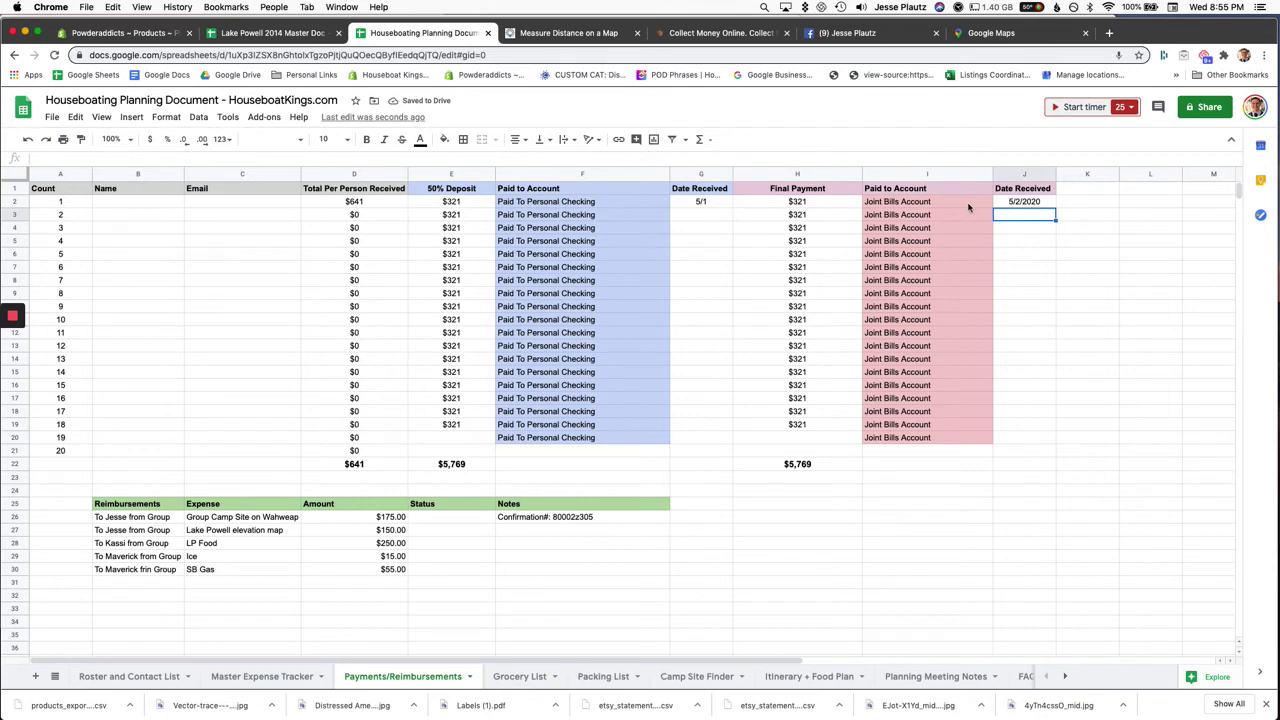
Step: Compare the Paid to Account entries for the 50% deposit with those for the final payment
drag(529, 204, 586, 437)
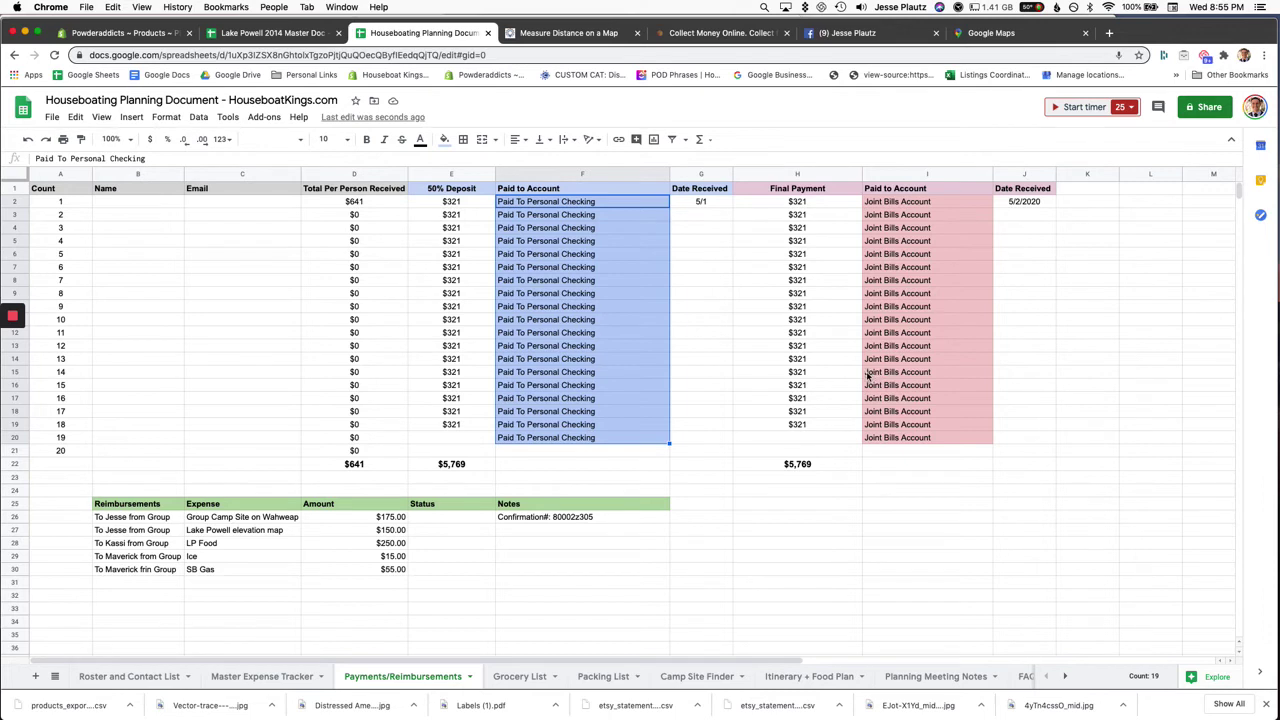
drag(914, 208, 916, 438)
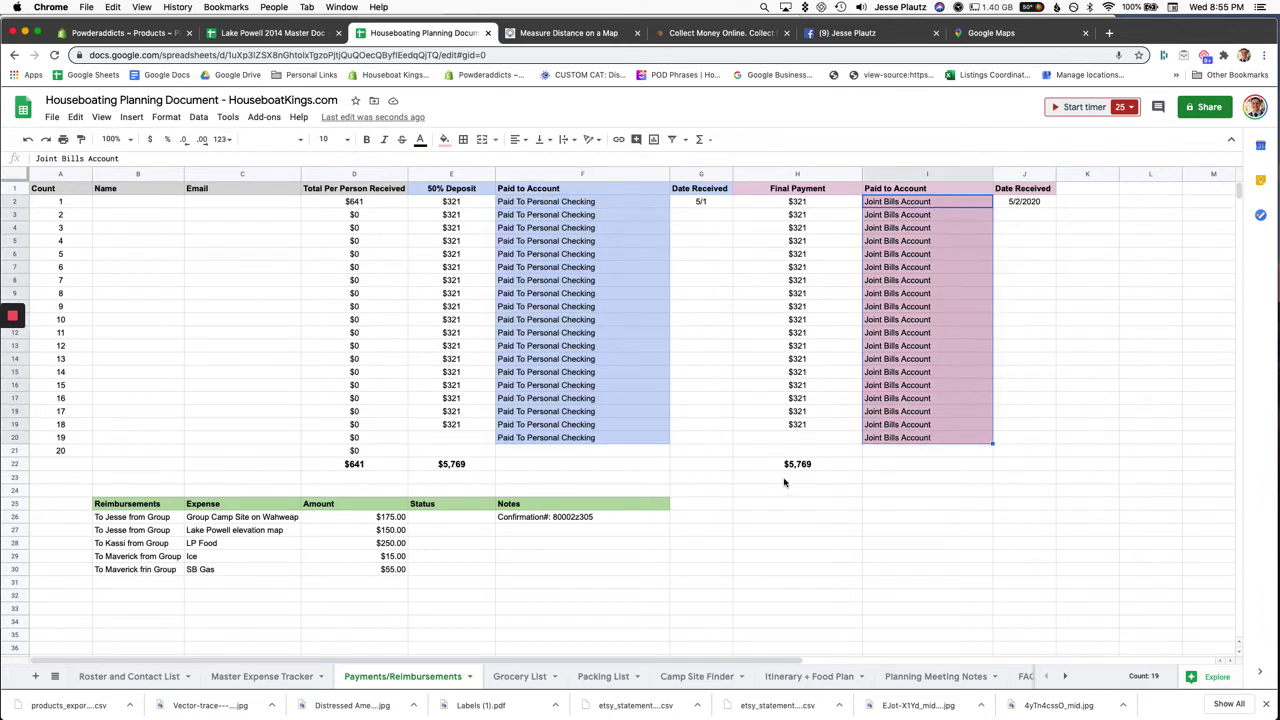
click(644, 452)
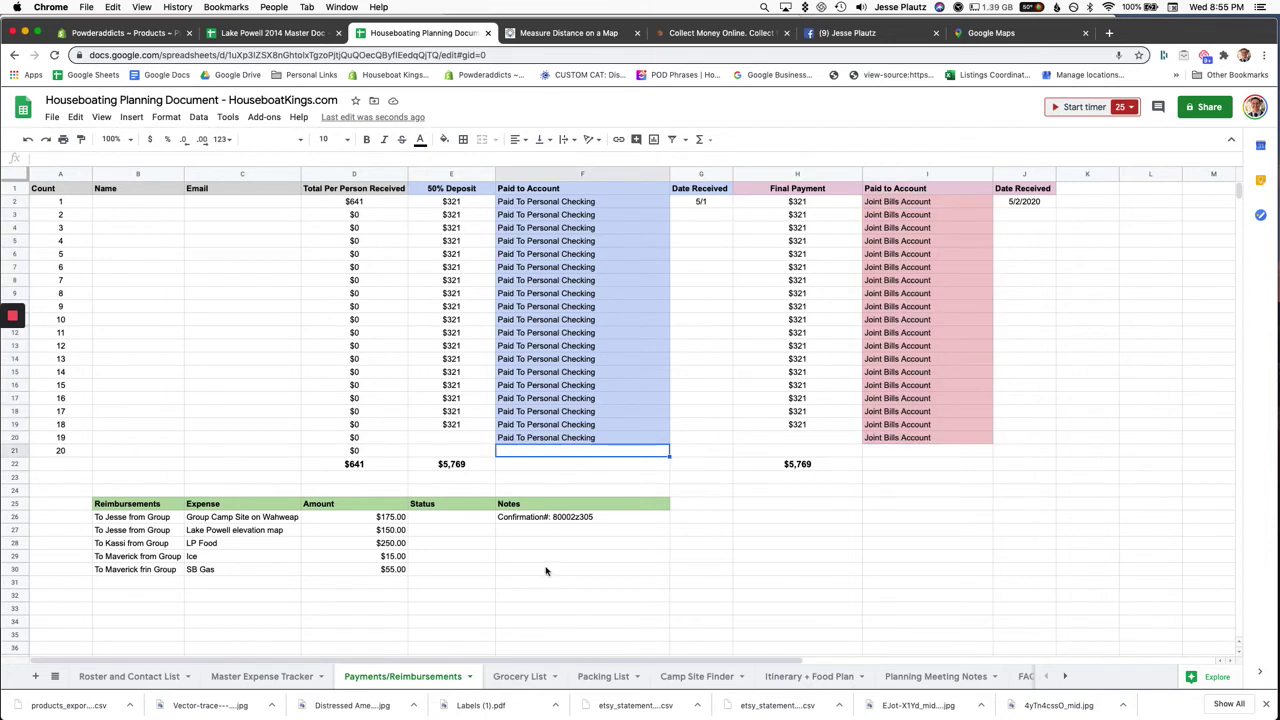
Step: Examine the Reimbursements table, including its Expense, Amount, Status and Notes columns
click(544, 608)
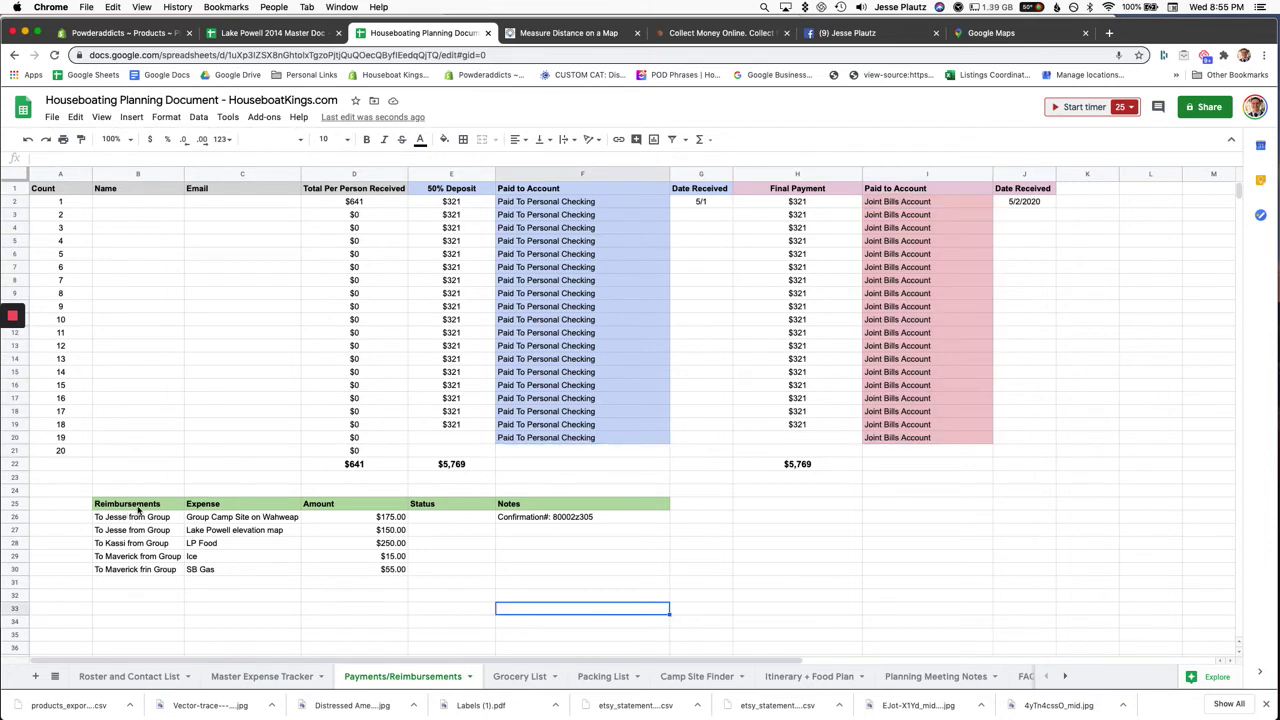
drag(139, 510, 560, 588)
click(557, 597)
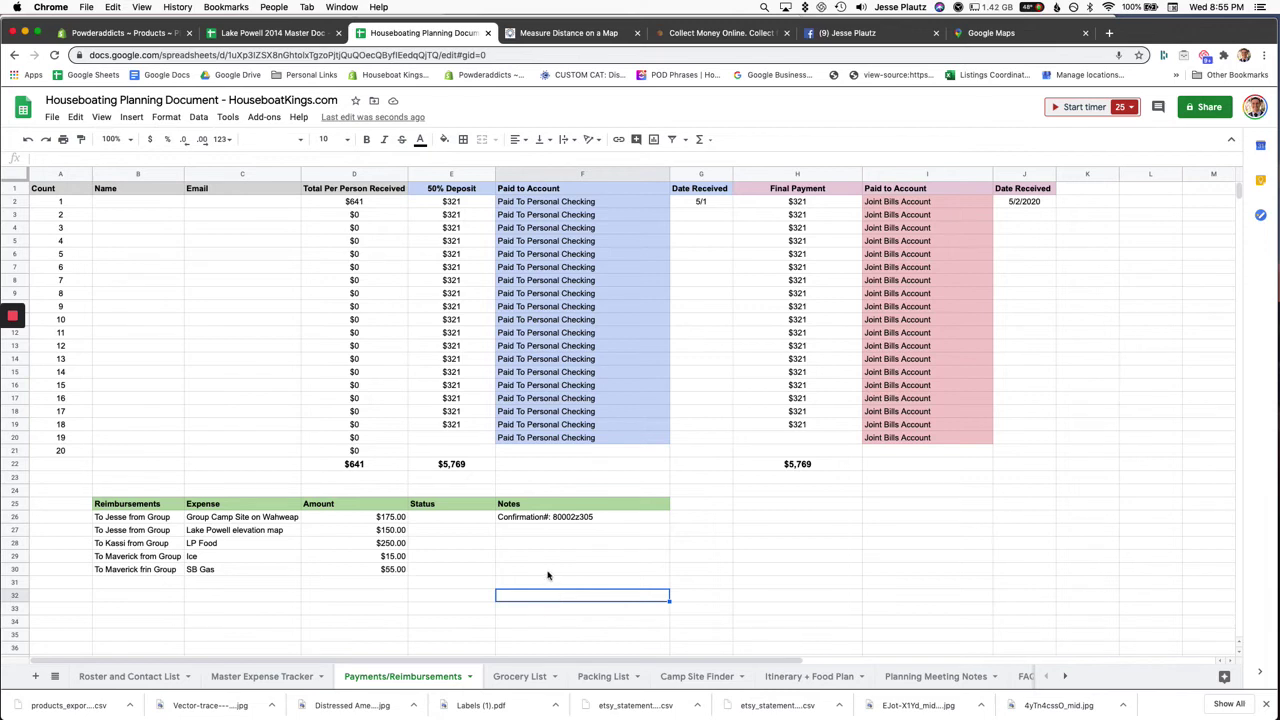
drag(549, 570, 118, 517)
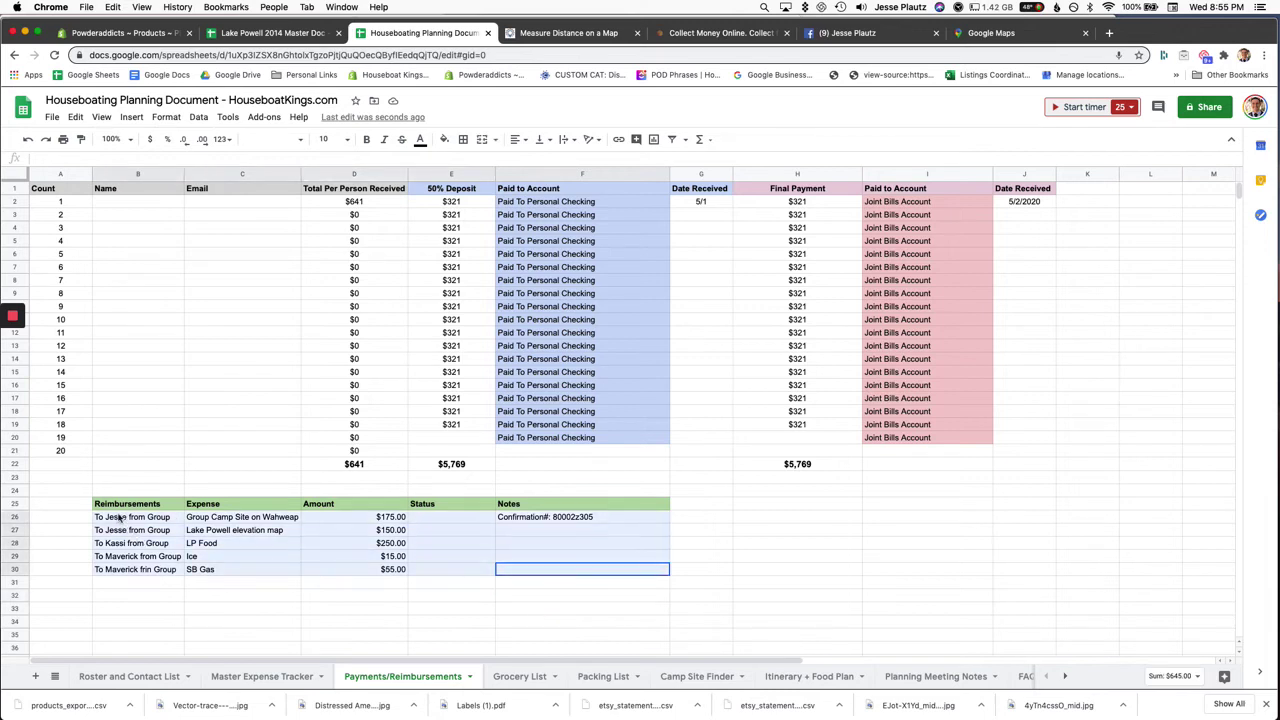
click(250, 596)
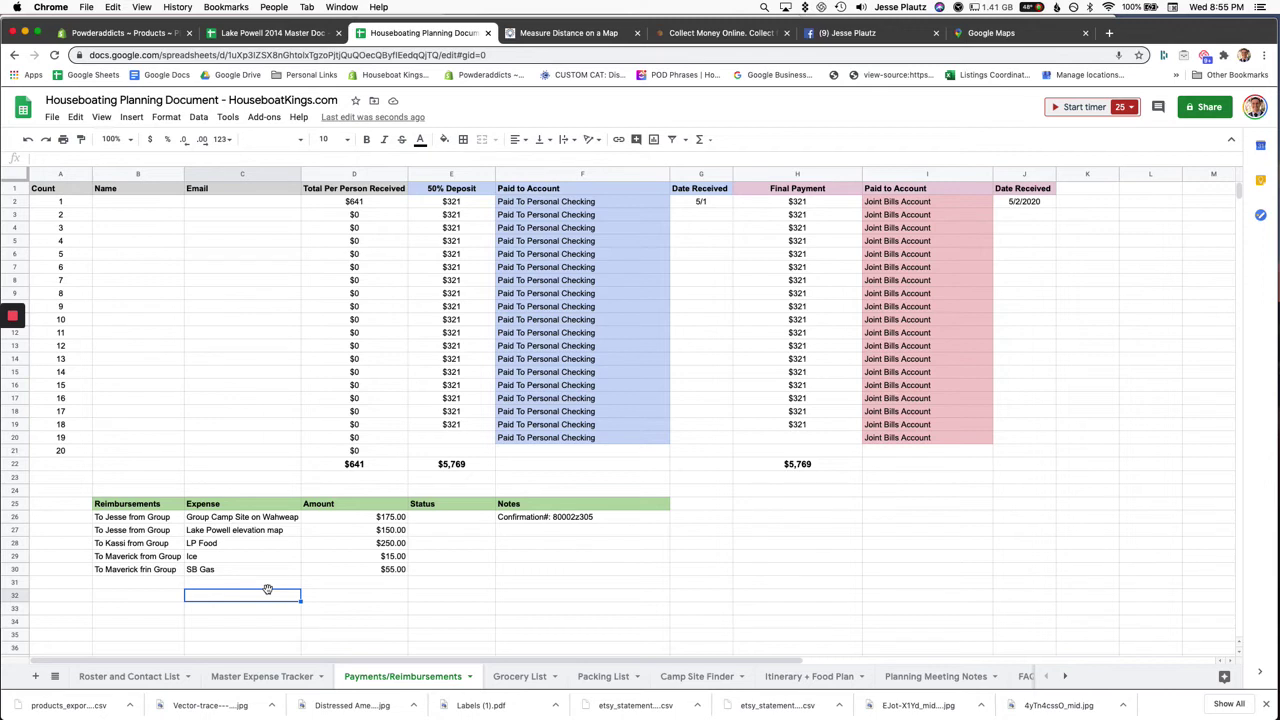
click(268, 557)
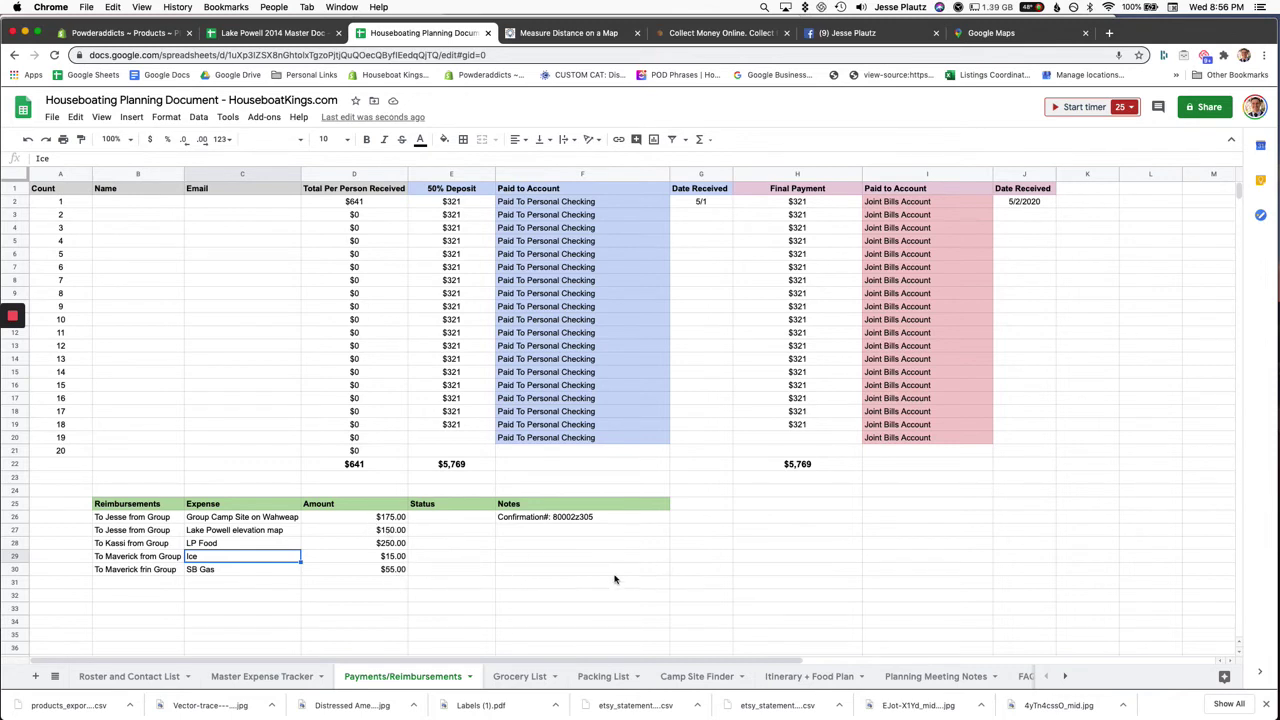
Step: Open the Grocery List sheet and look at its Meal and Store headers
click(520, 677)
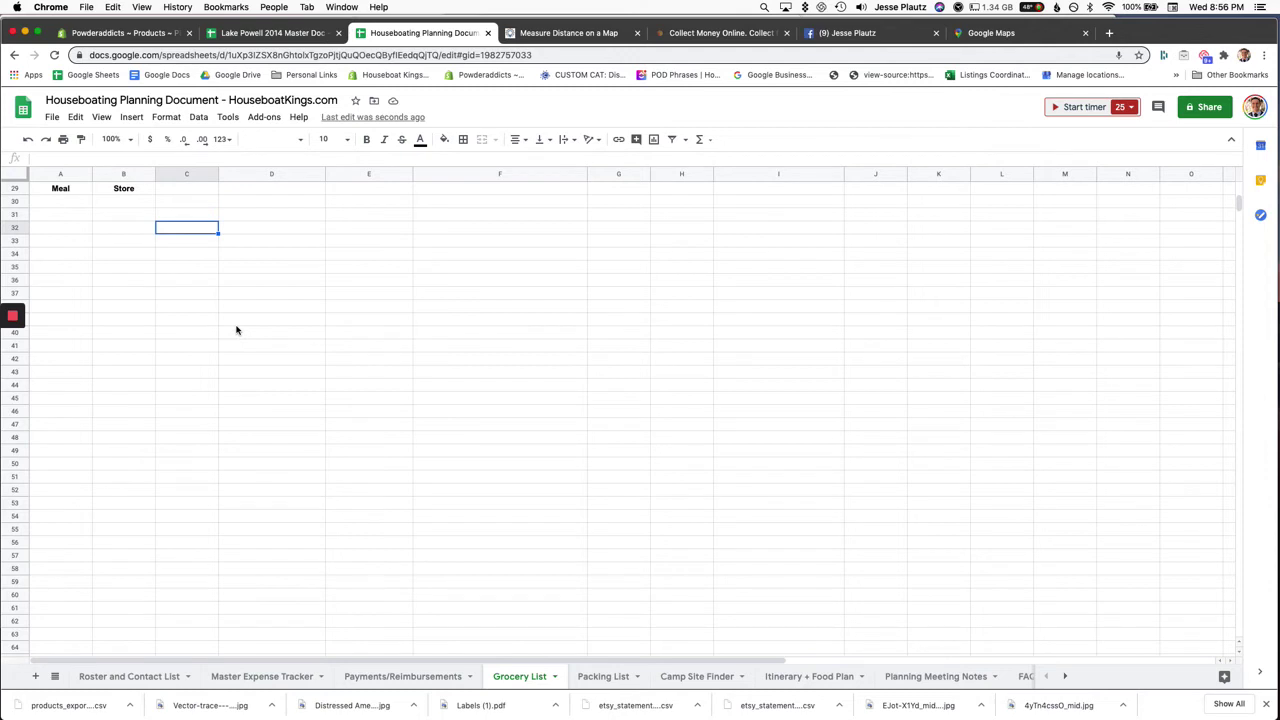
click(68, 190)
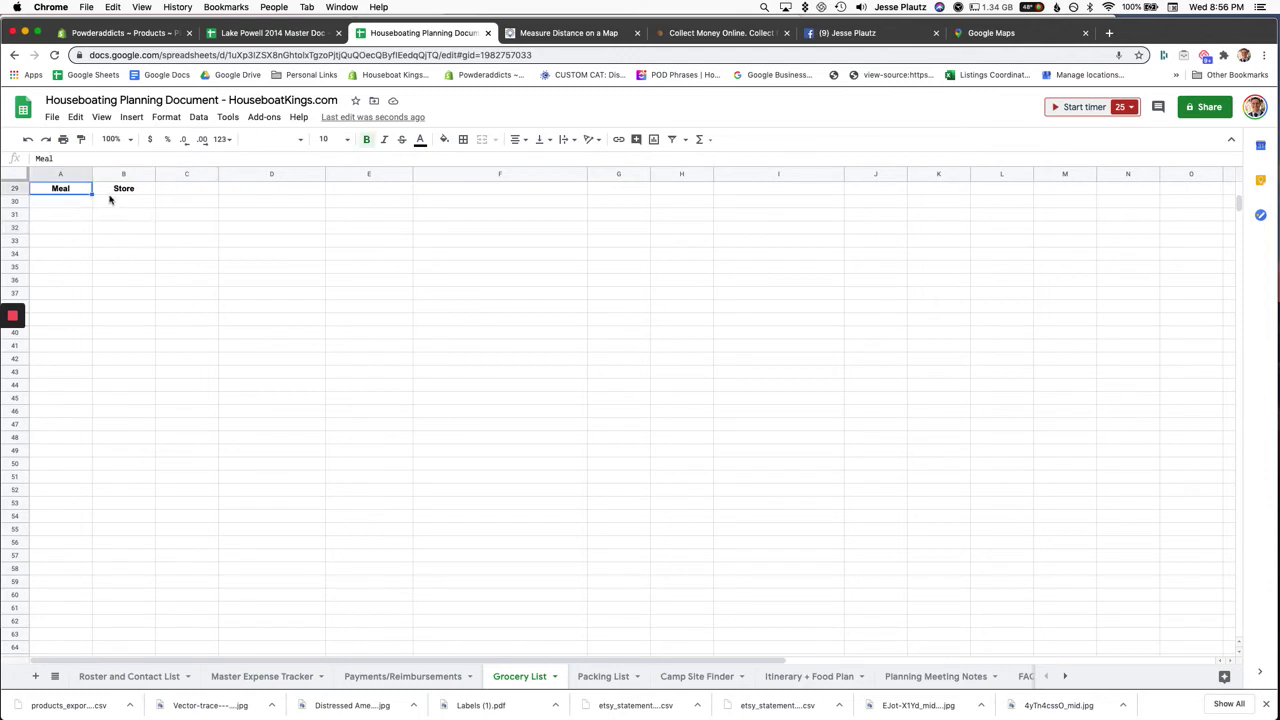
click(110, 194)
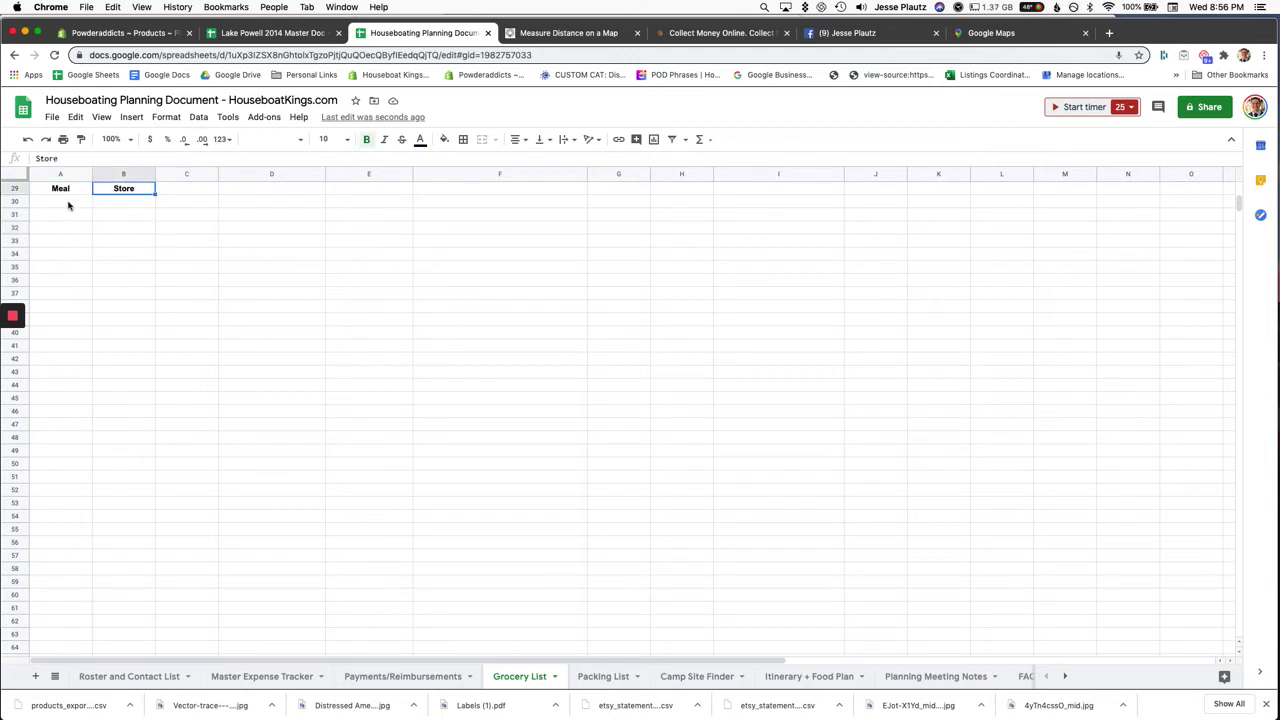
click(50, 175)
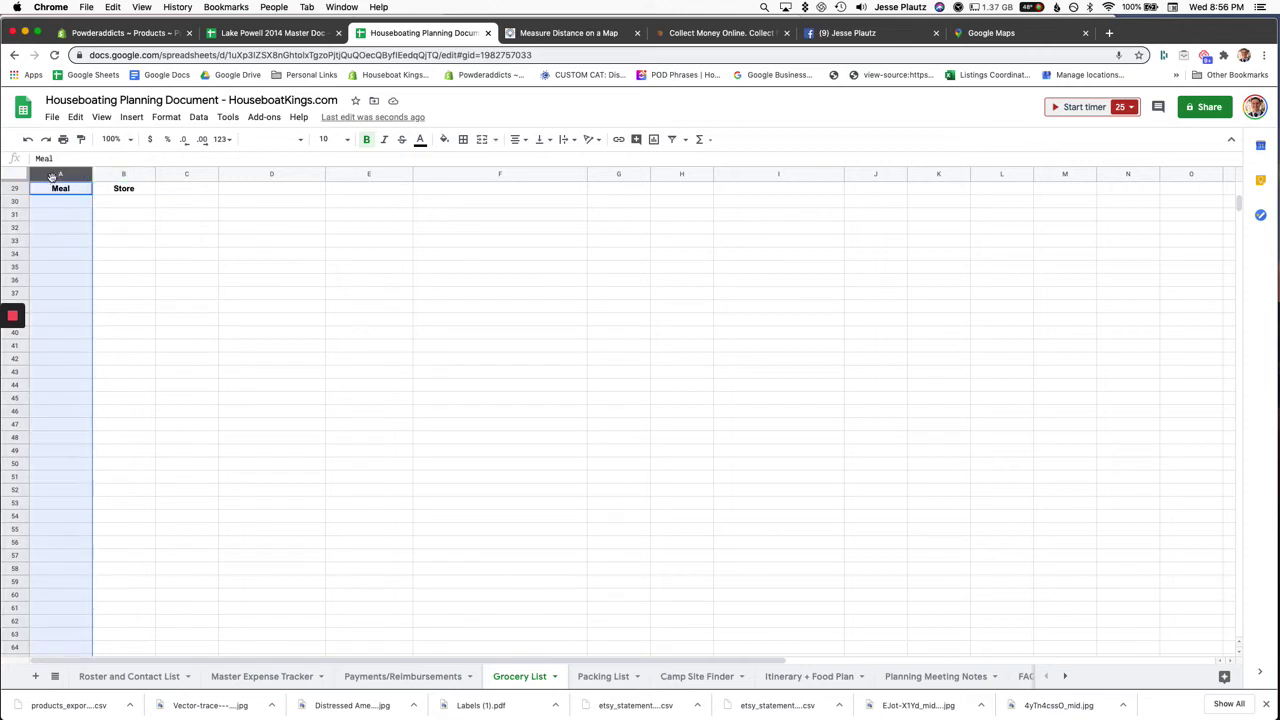
right_click(52, 176)
click(128, 286)
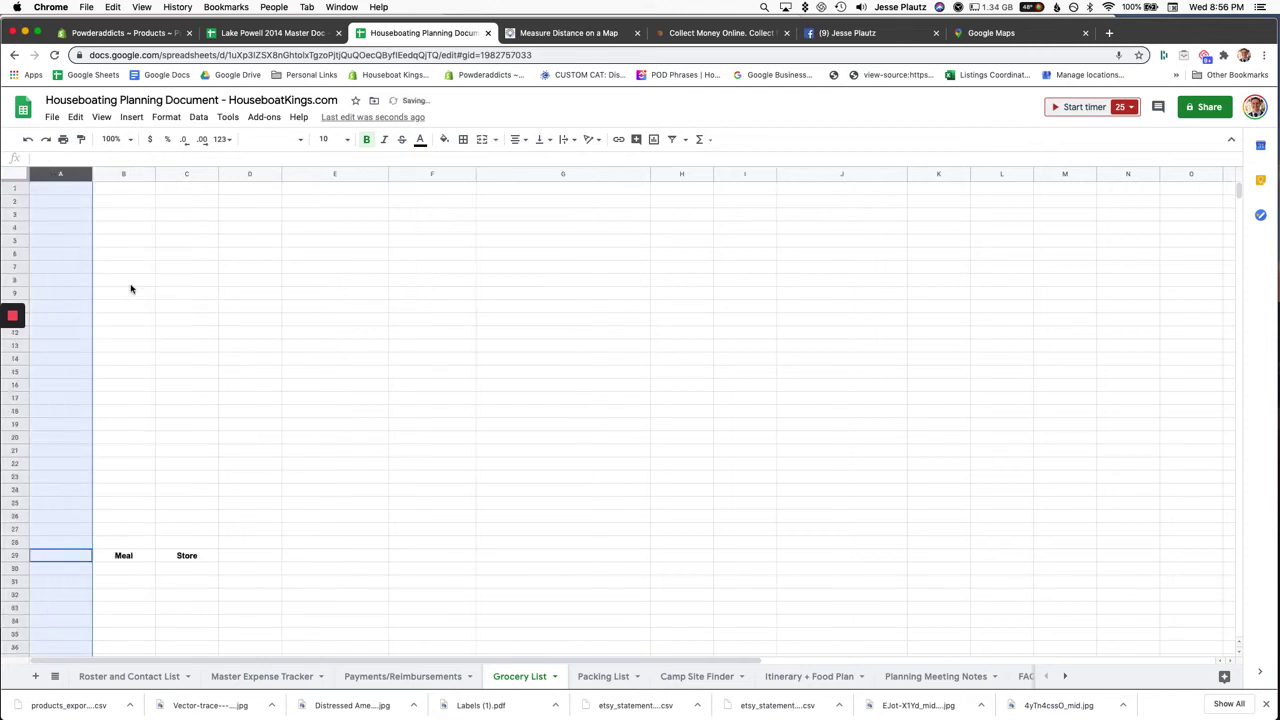
text(Item)
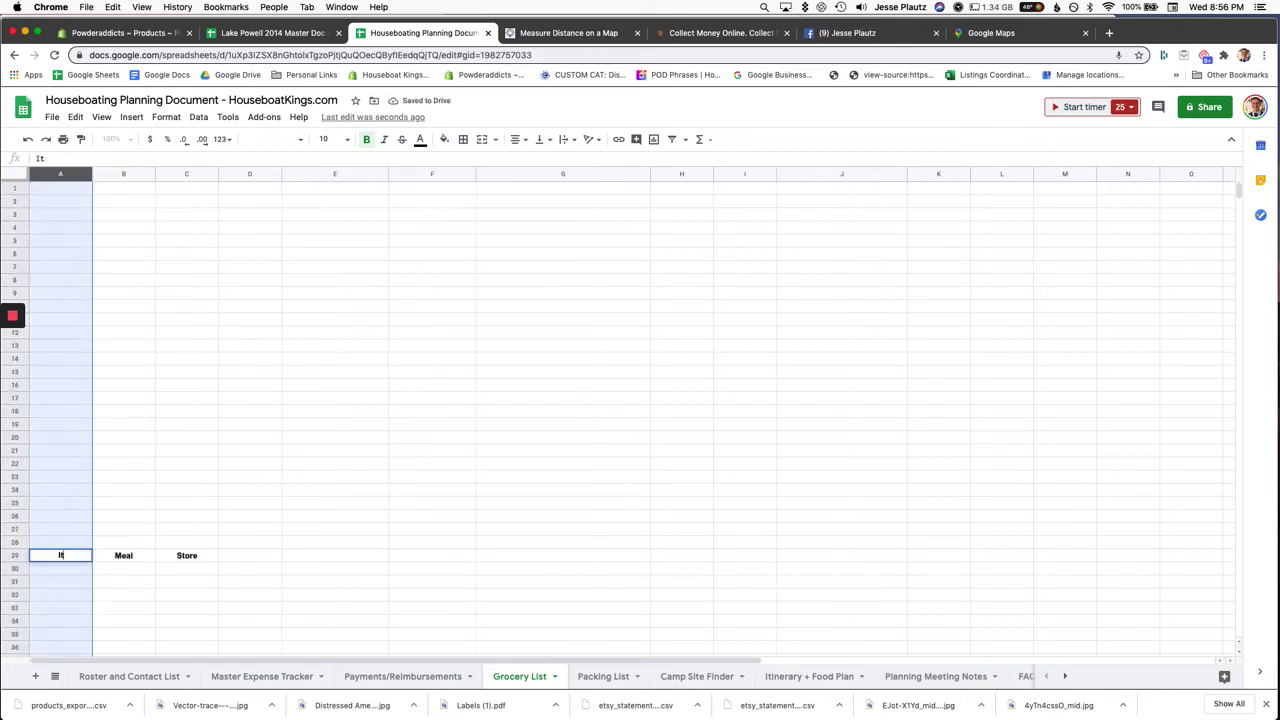
click(165, 280)
key(cmd+z)
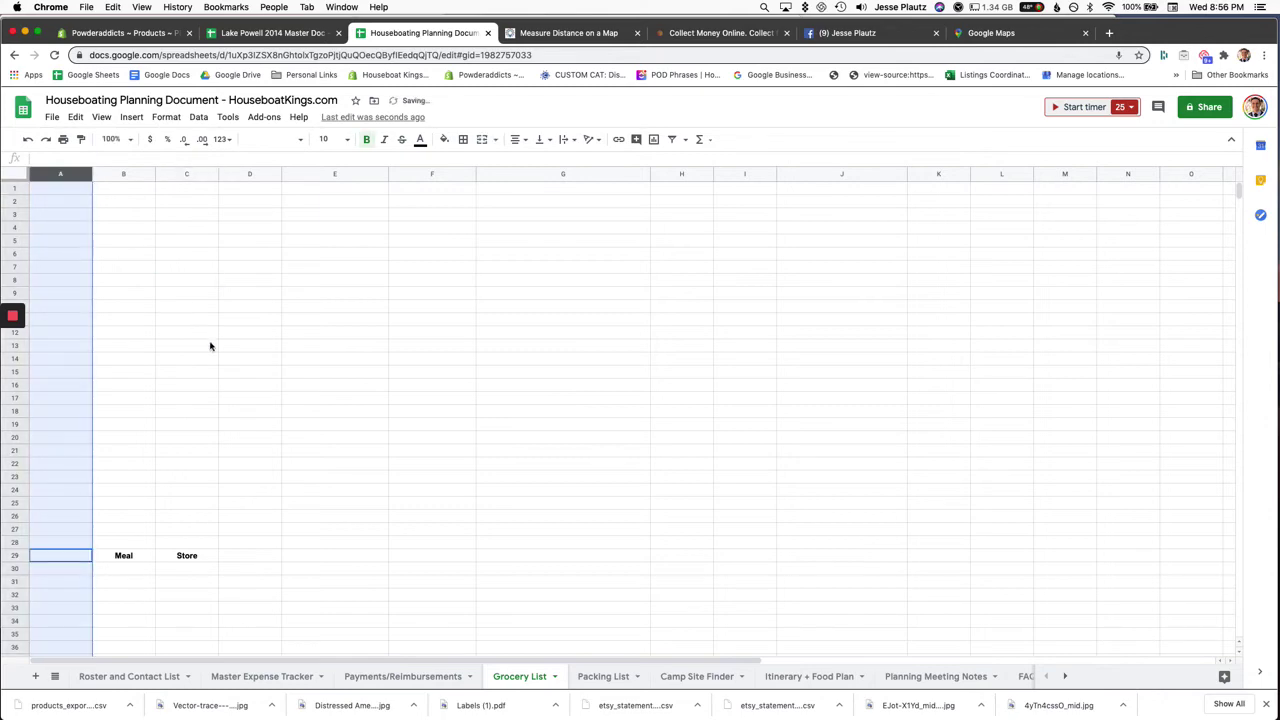
click(240, 358)
key(cmd+z)
key(cmd+z)
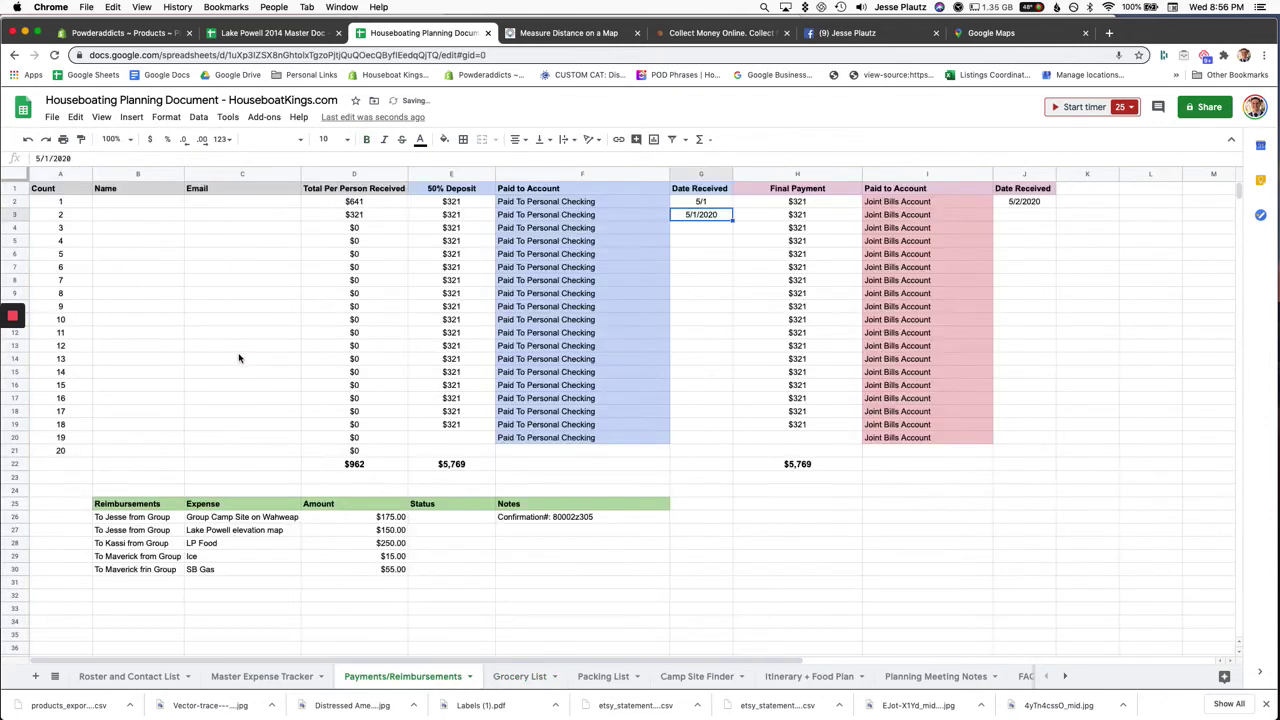
Step: Move the Meal and Store headers of the Grocery List from row 29 to cells B1 and C1
click(518, 677)
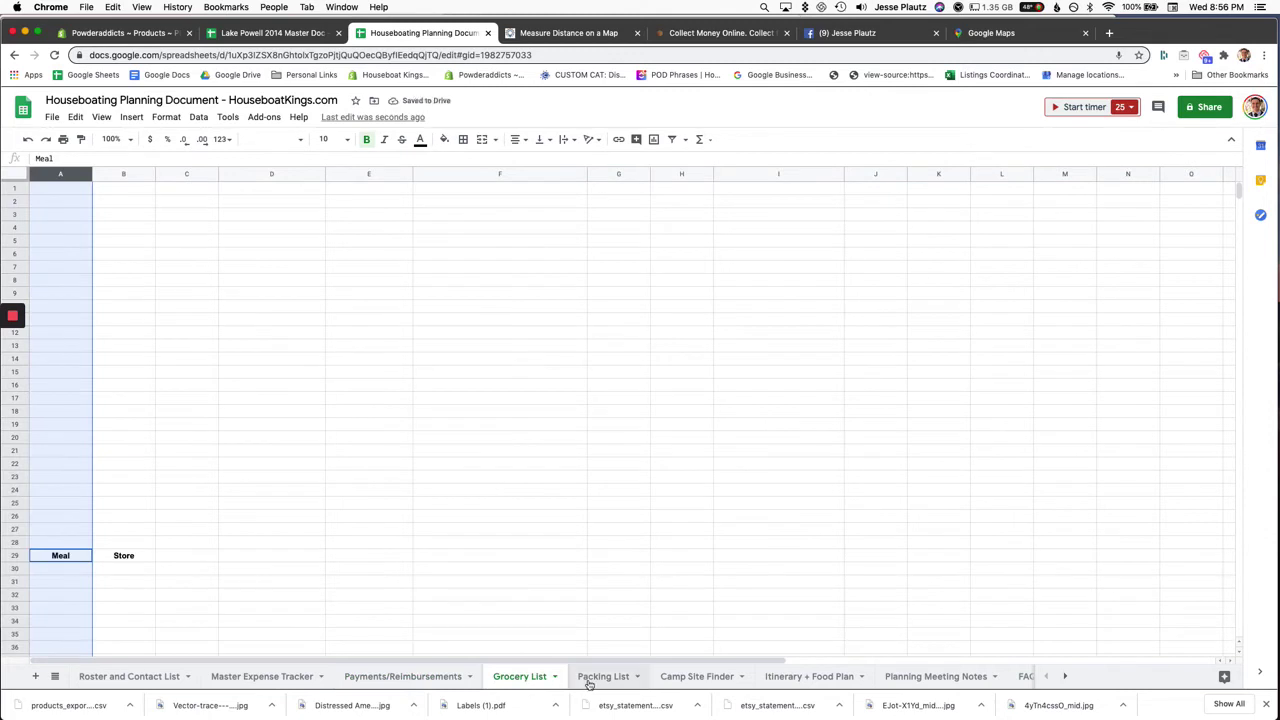
click(370, 607)
click(60, 555)
shift+click(130, 563)
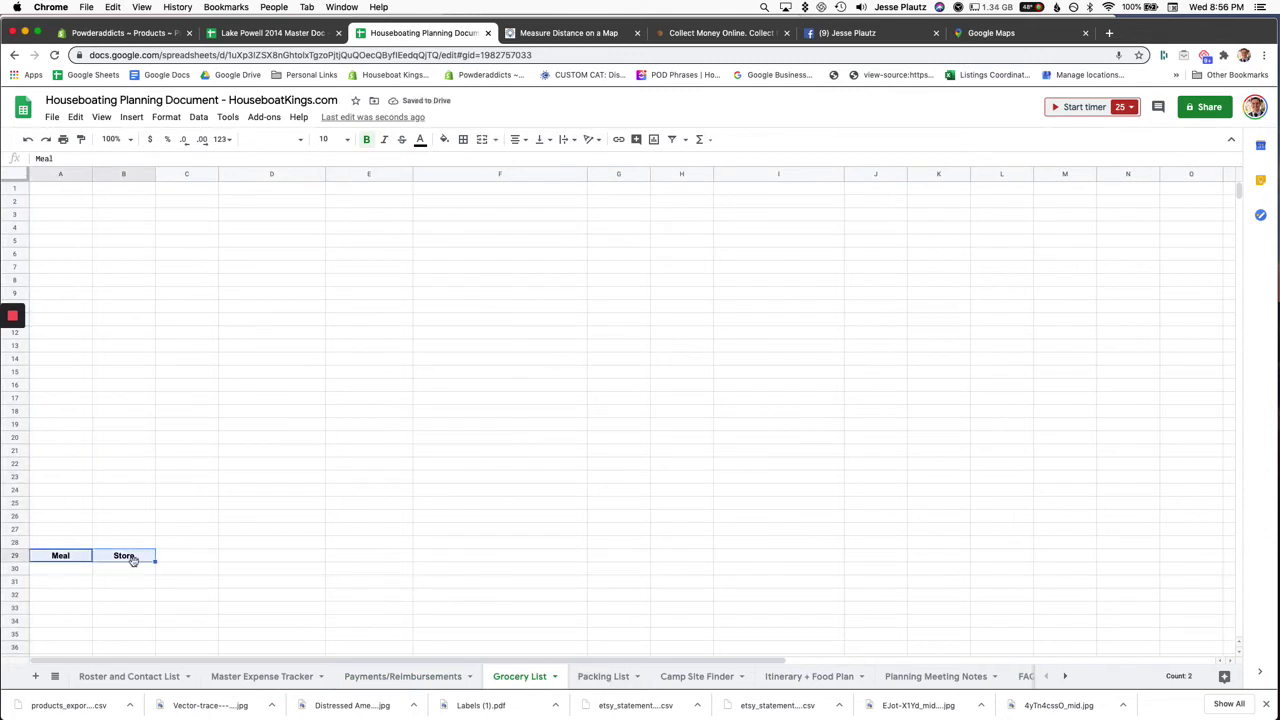
key(cmd+c)
click(96, 190)
key(cmd+v)
Step: Enter the header "Iteam" in cell A1 of the Grocery List and make it bold
click(62, 189)
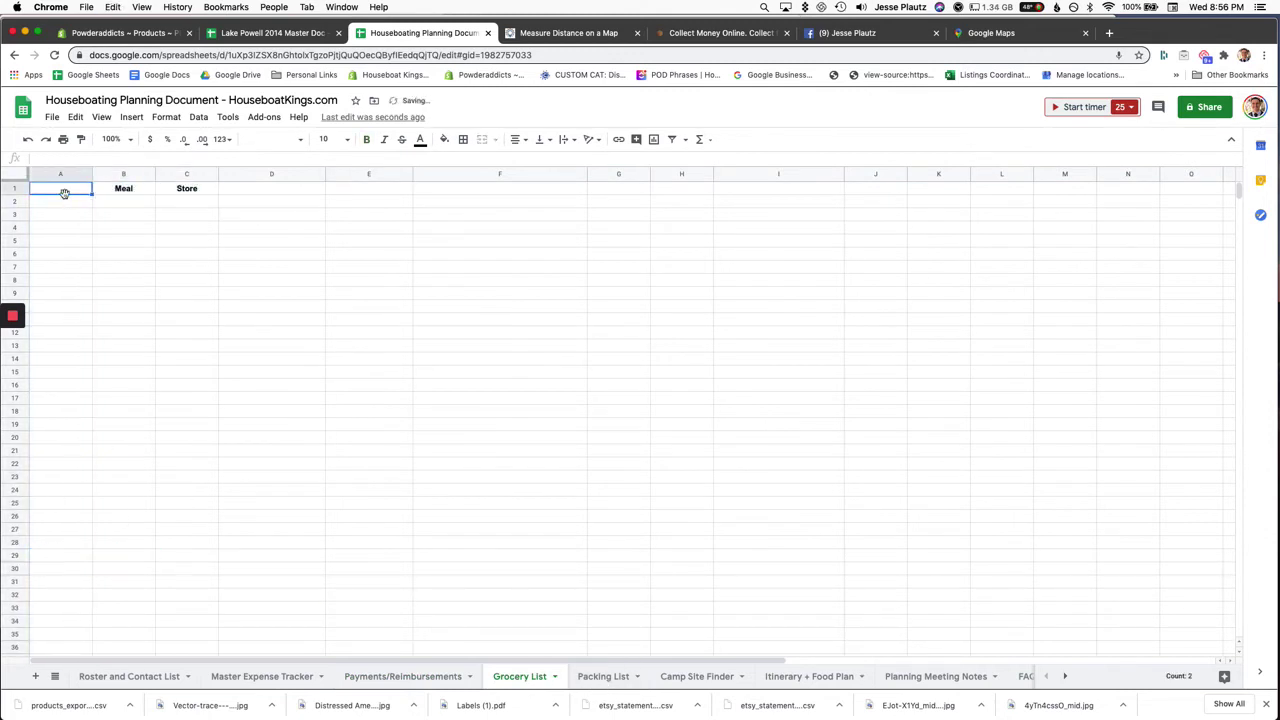
text(Iteam)
key(Return)
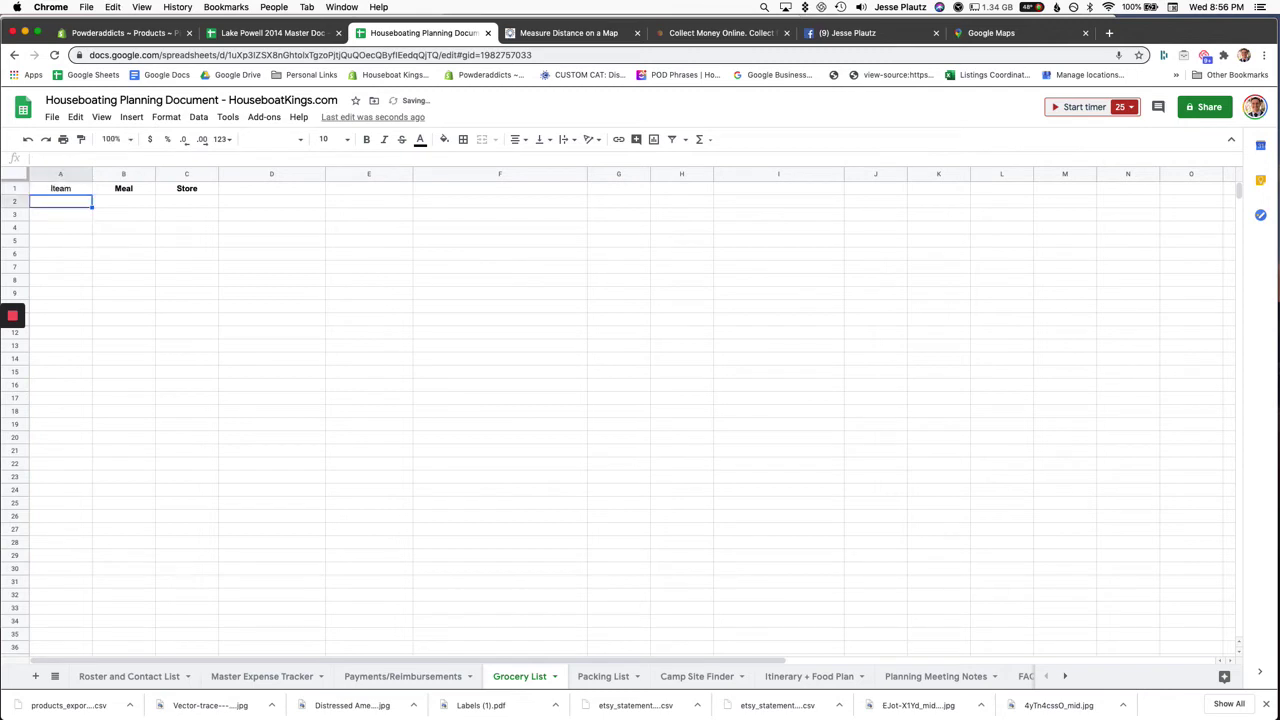
drag(60, 190, 124, 190)
key(cmd+b)
click(142, 258)
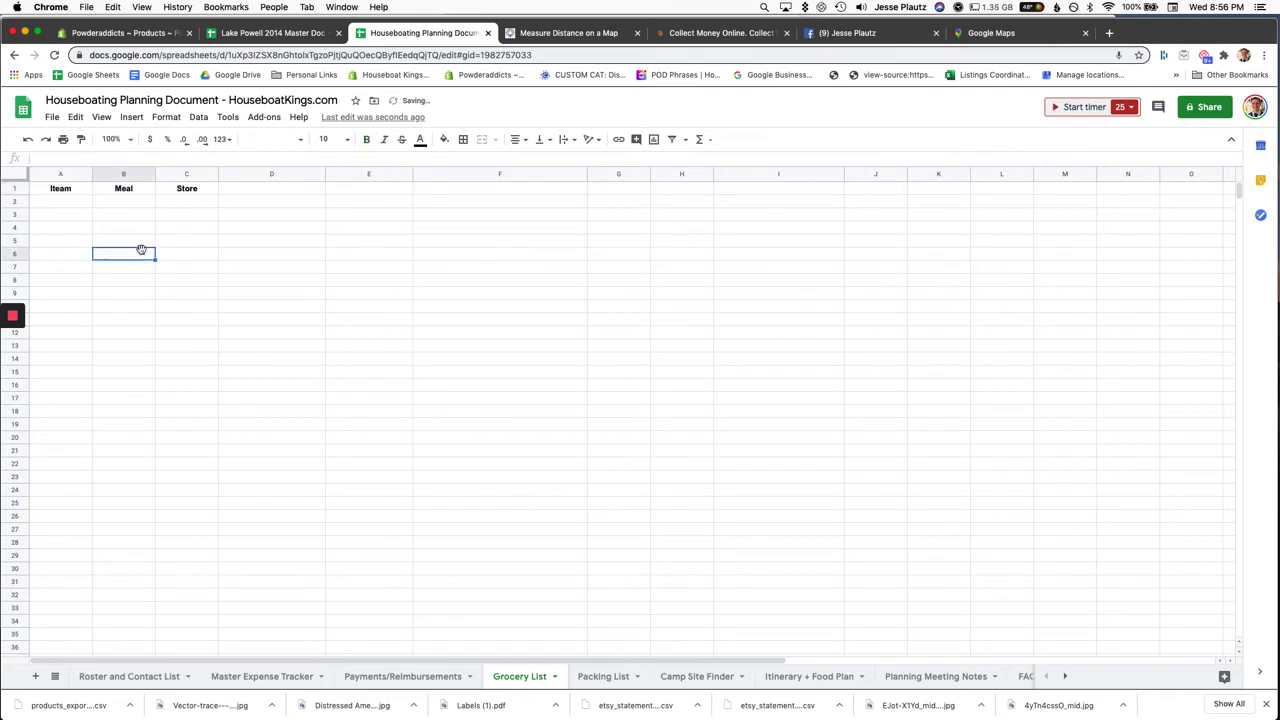
click(134, 208)
click(195, 210)
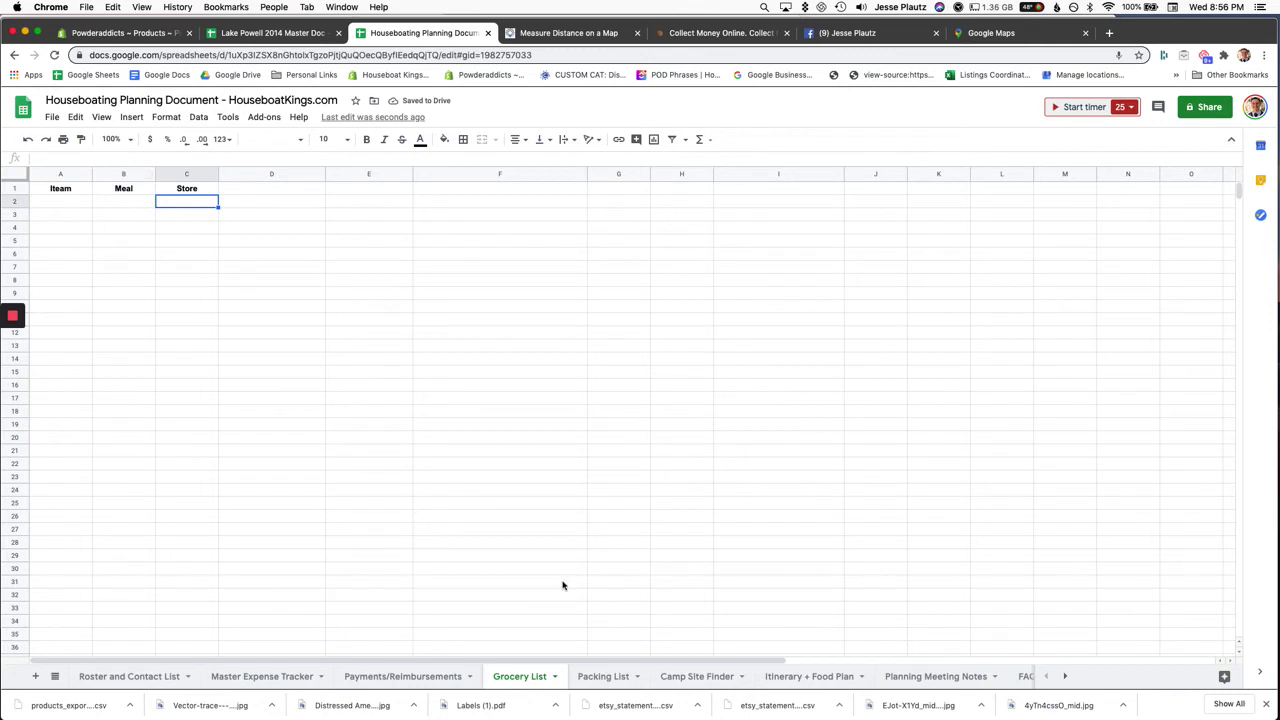
Step: Open the Packing List sheet and look over its communal and personal sections
click(612, 677)
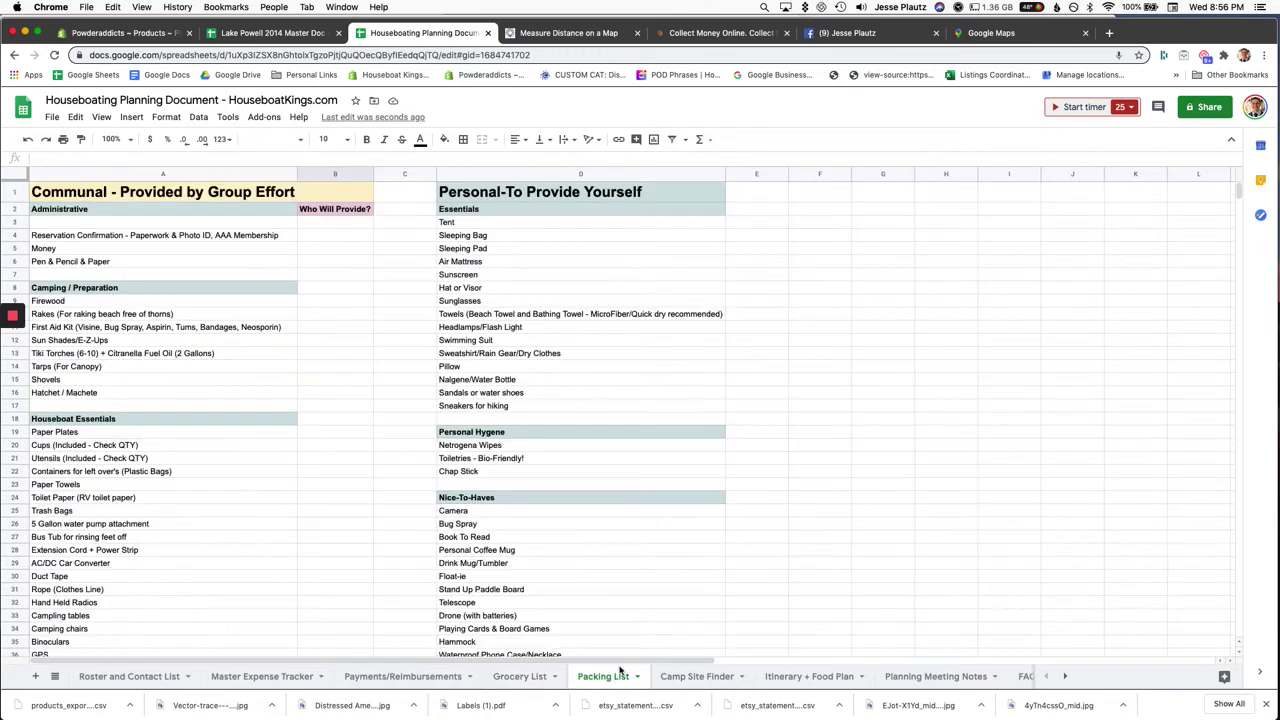
click(315, 566)
scroll(315, 565, down, 5)
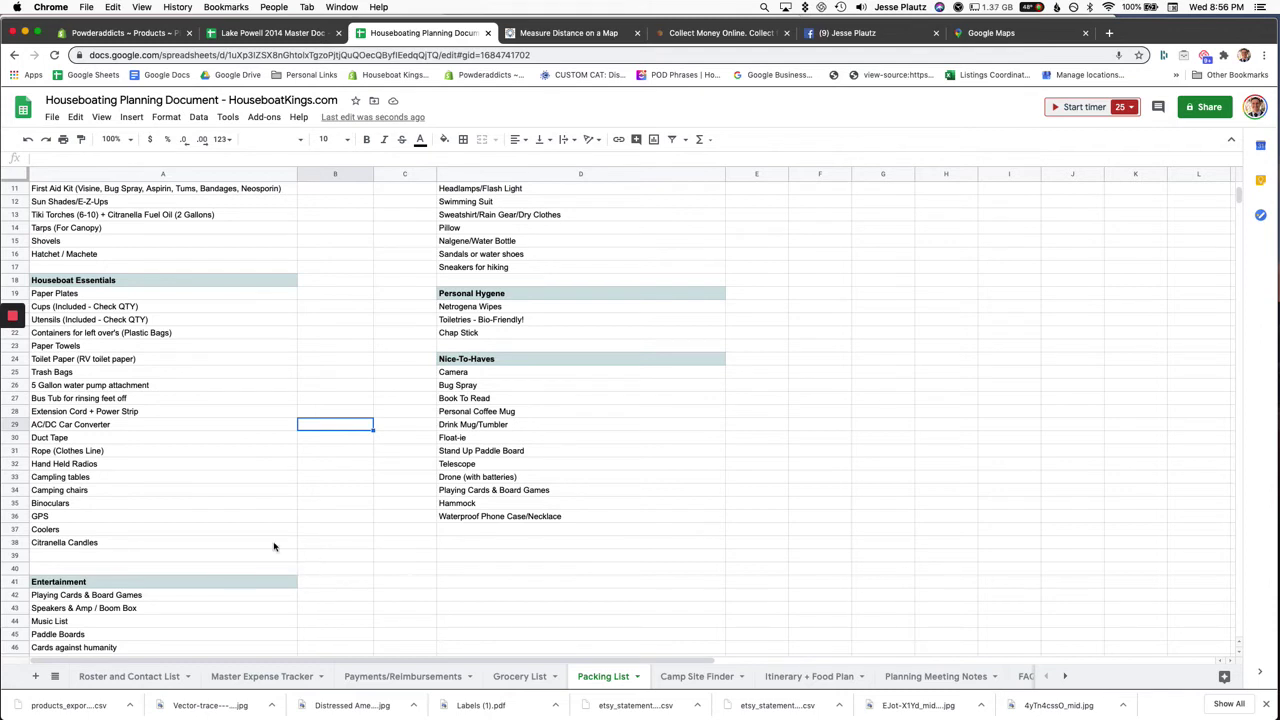
scroll(186, 524, up, 5)
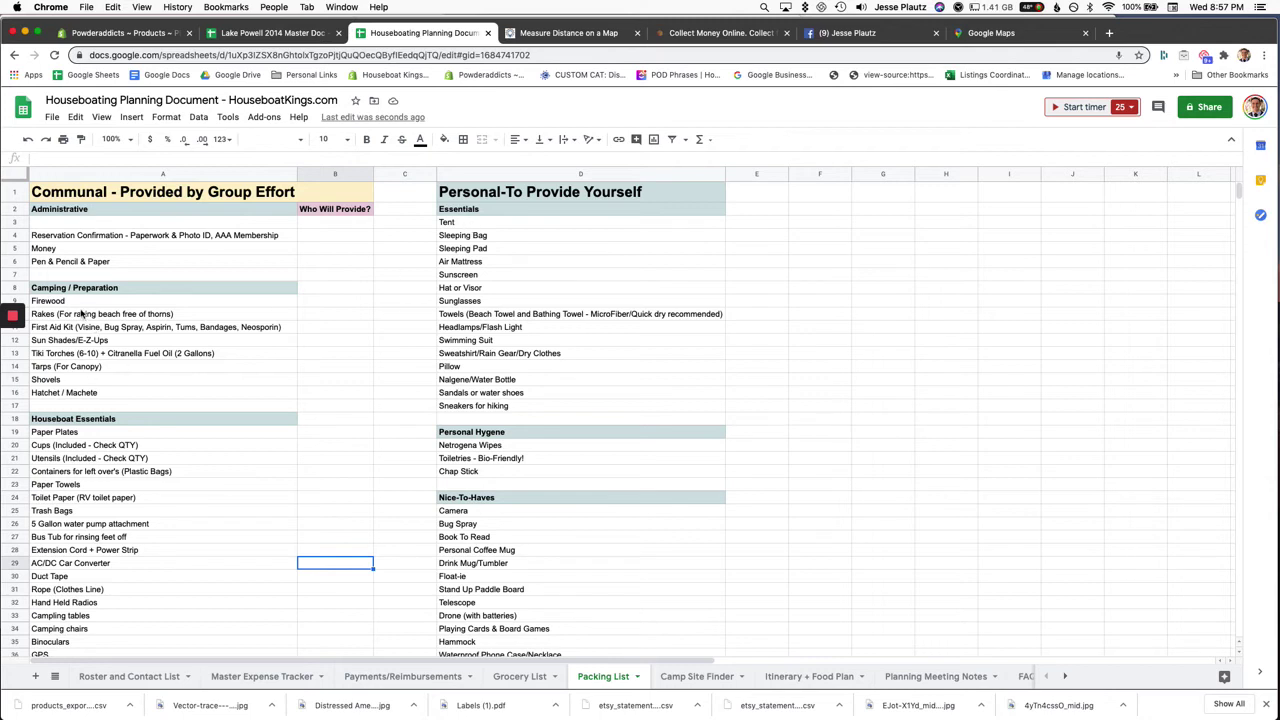
Step: Go through the Camping / Preparation items one by one, from Firewood to Hatchet / Machete, and return to Tarps
click(83, 304)
click(193, 316)
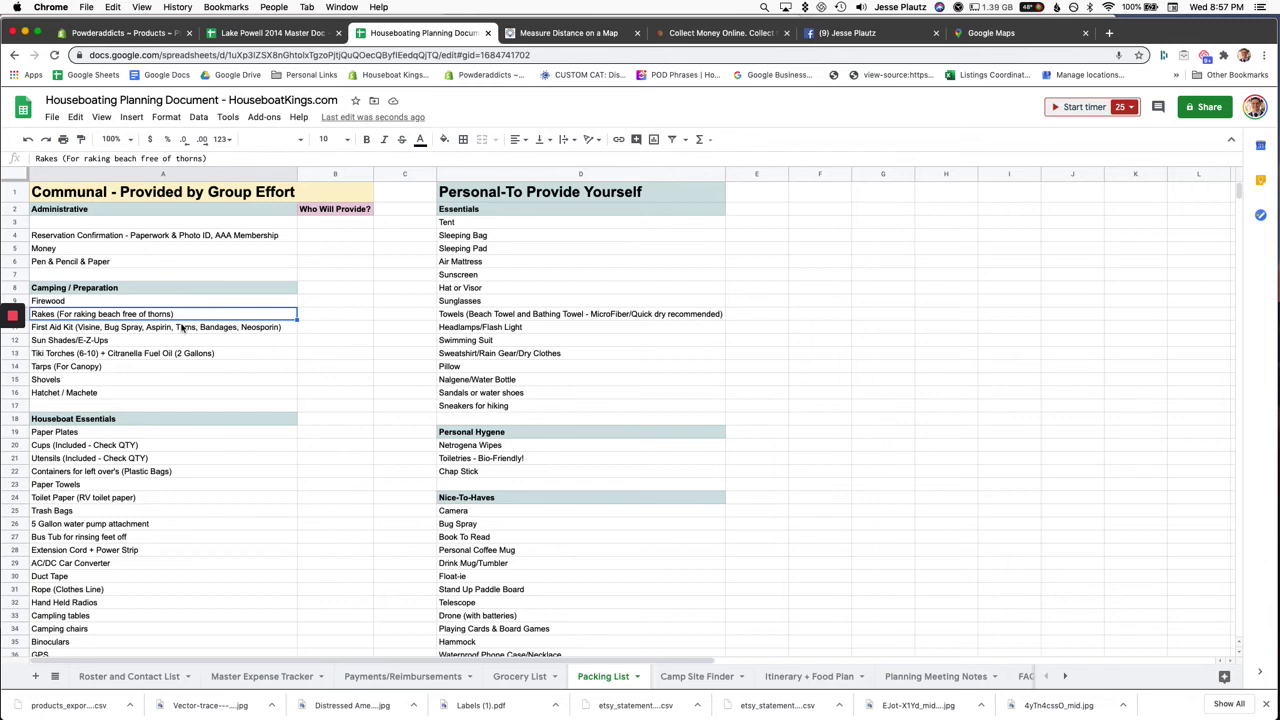
click(182, 330)
click(176, 345)
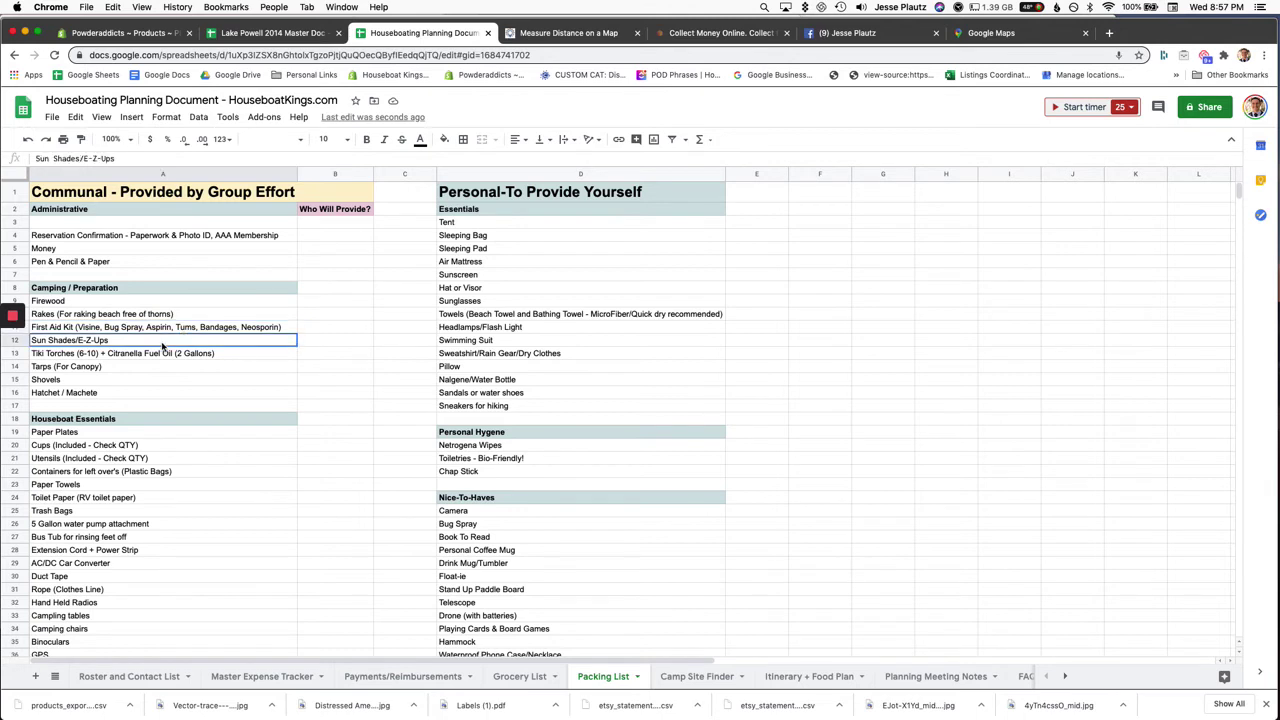
click(140, 355)
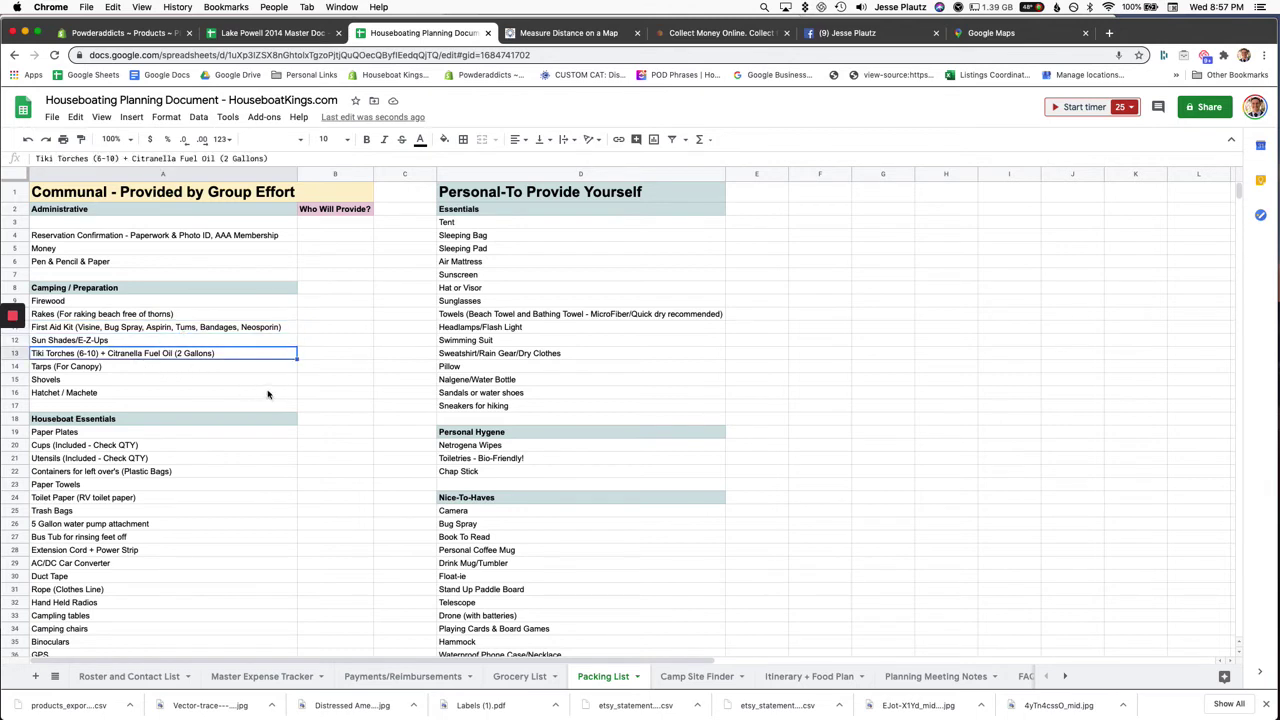
click(129, 367)
click(128, 381)
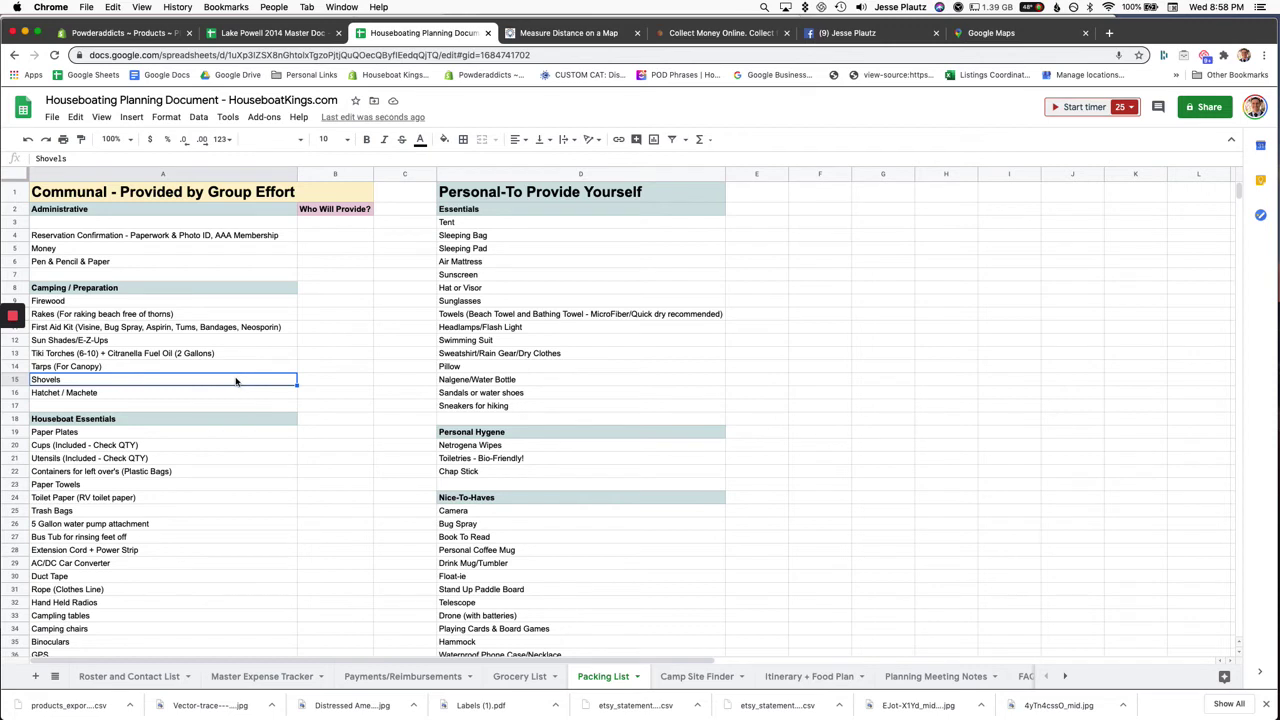
click(230, 393)
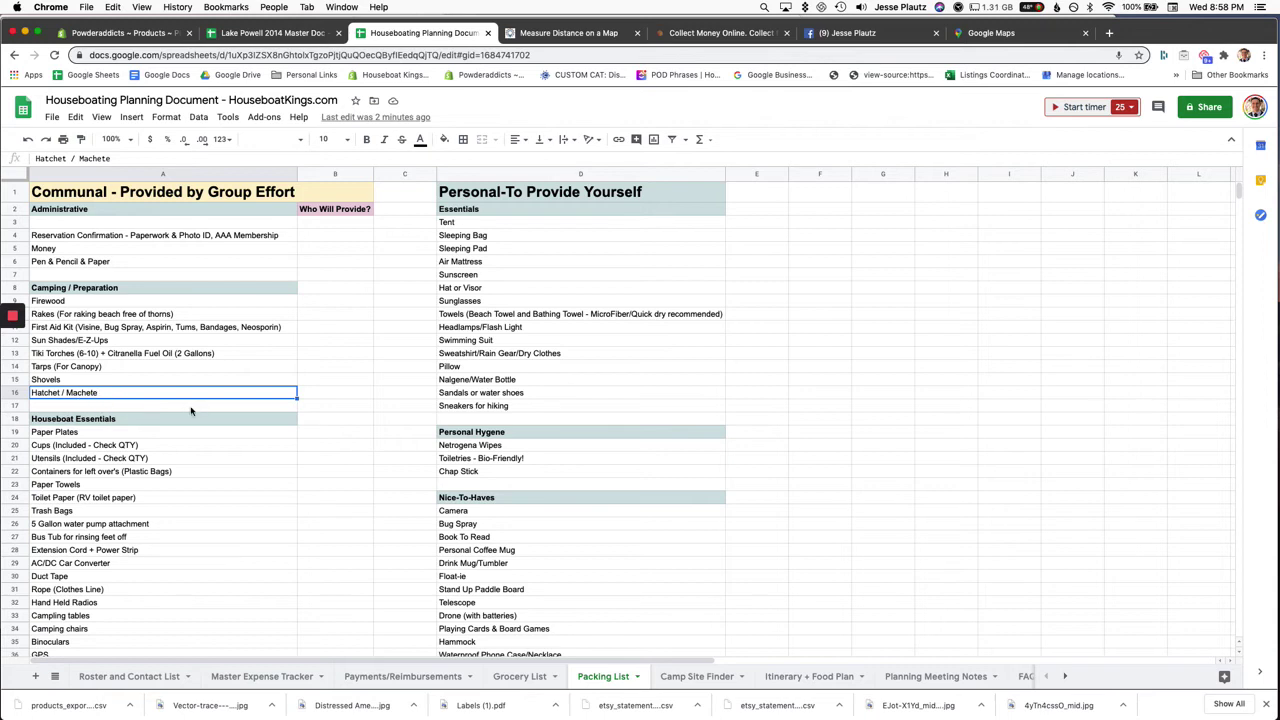
click(72, 369)
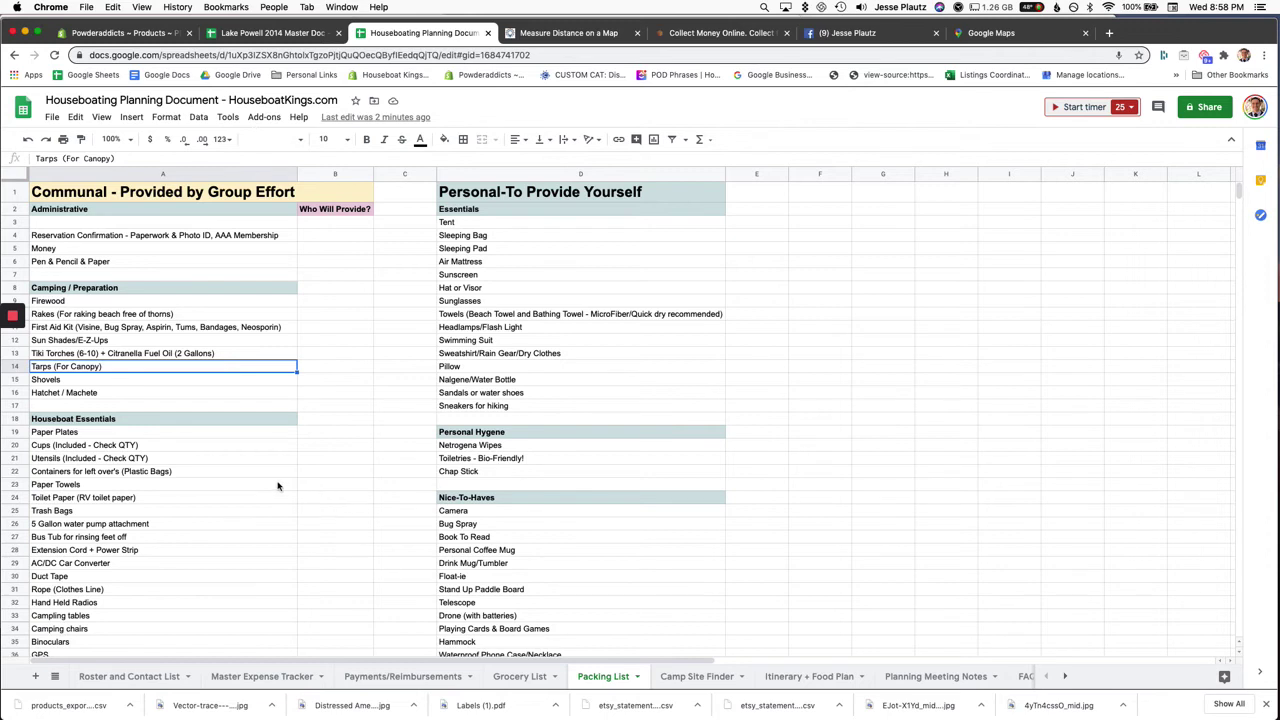
Step: Review the Houseboat Essentials items from Paper Plates down to Duct Tape
scroll(278, 487, down, 2)
scroll(278, 487, down, 1)
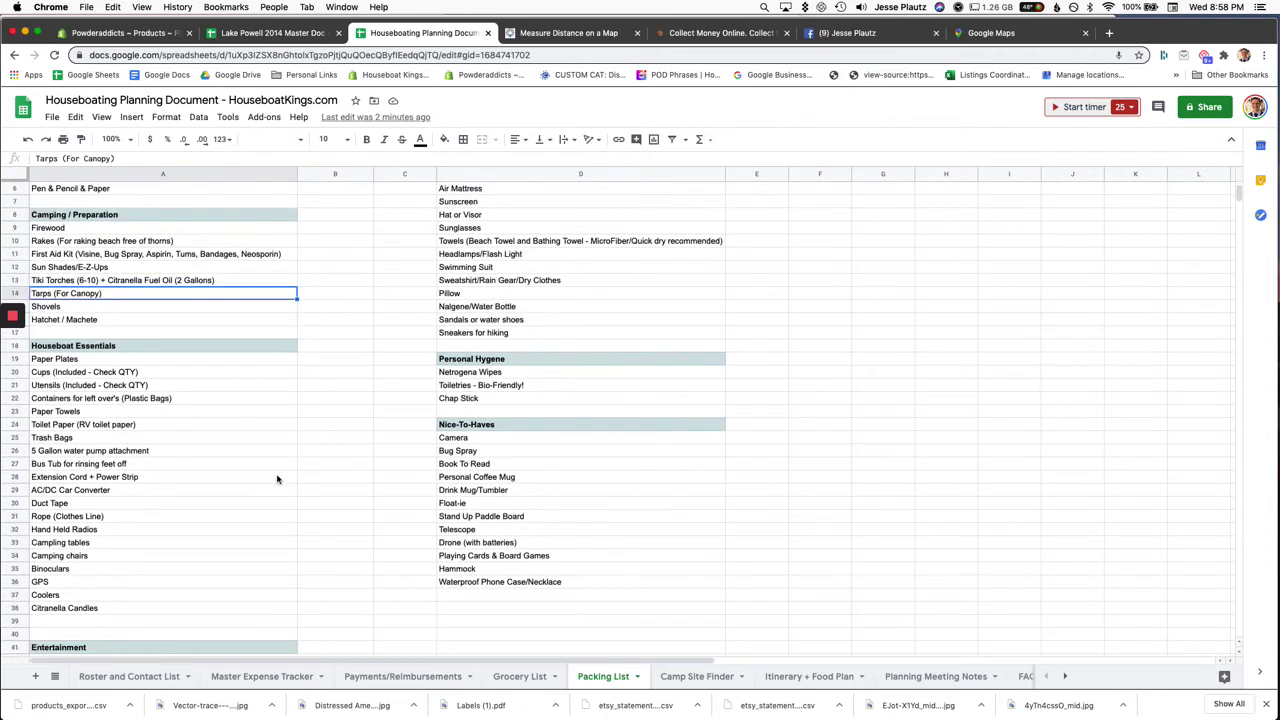
drag(109, 361, 133, 493)
click(140, 491)
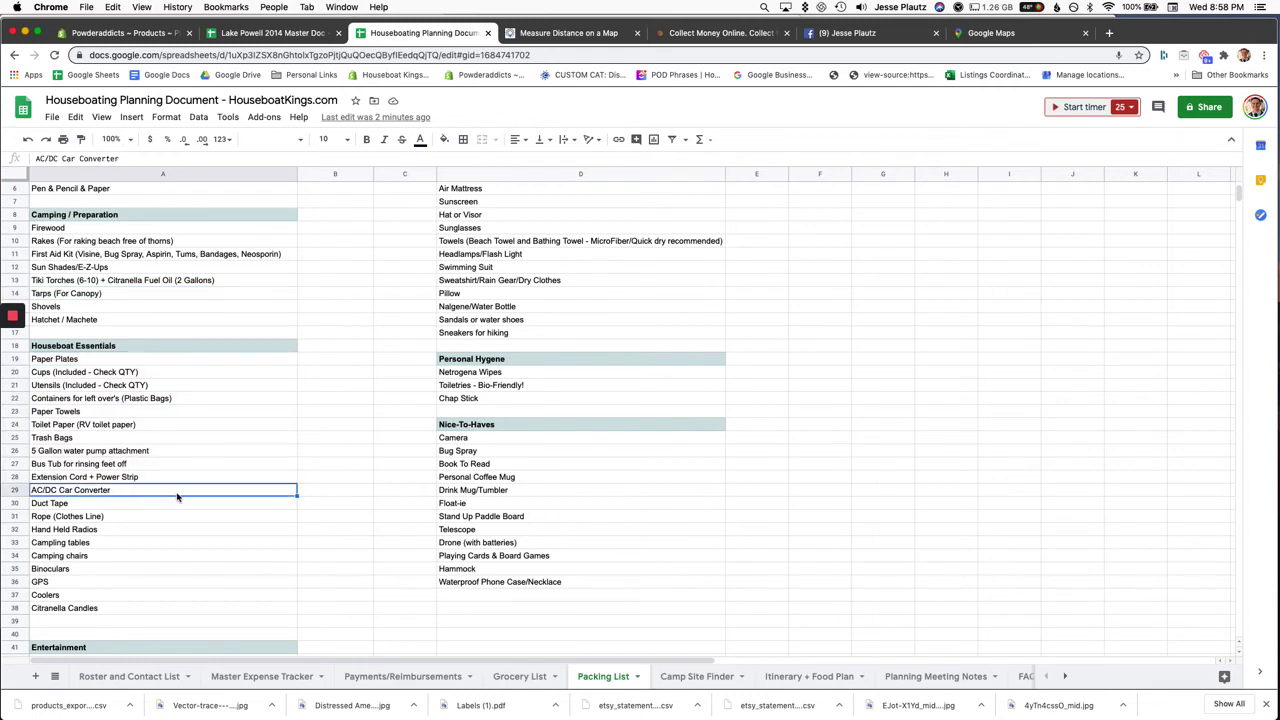
click(153, 505)
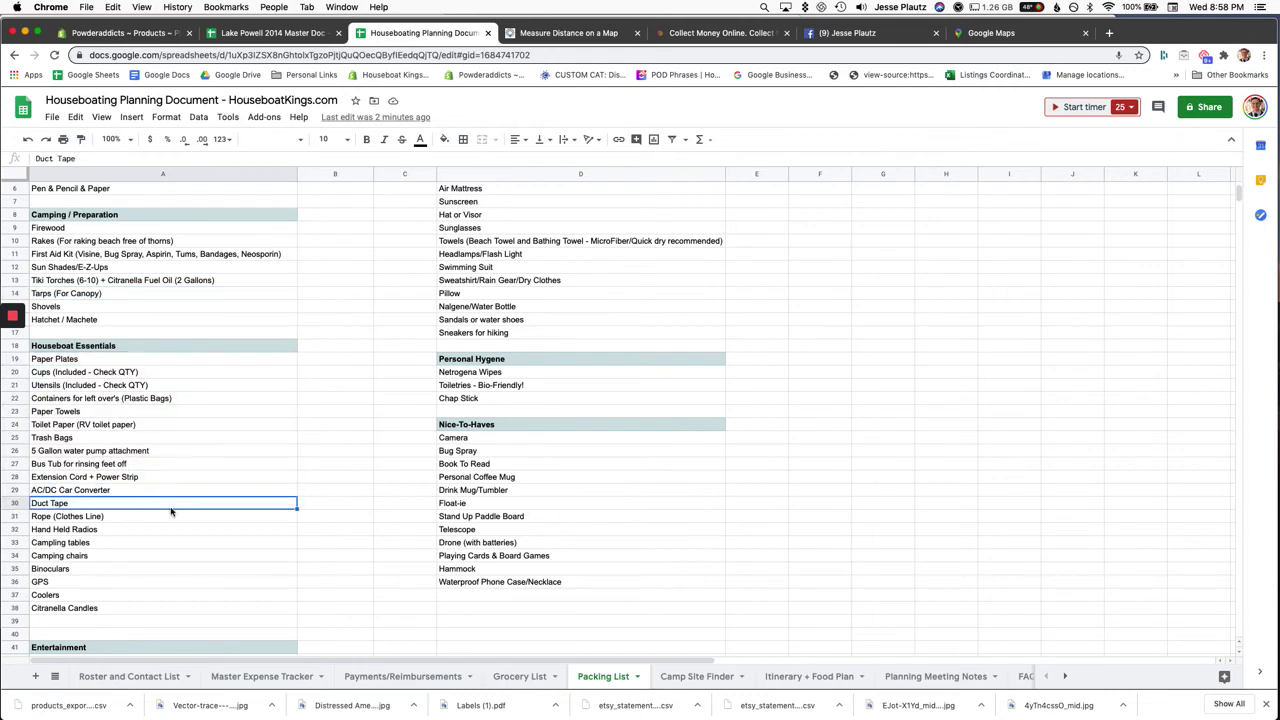
Step: Add "Power Strip" to the end of the Houseboat Essentials list, below Citranella Candles
click(96, 623)
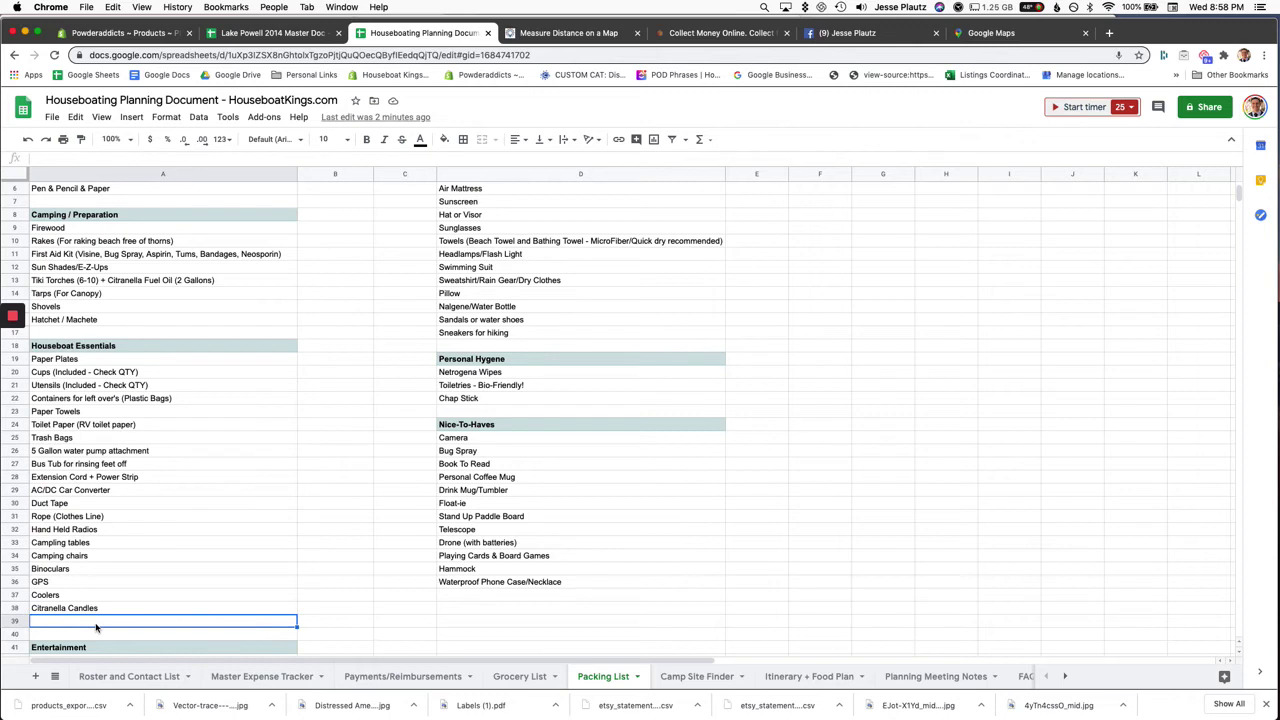
text(Power St)
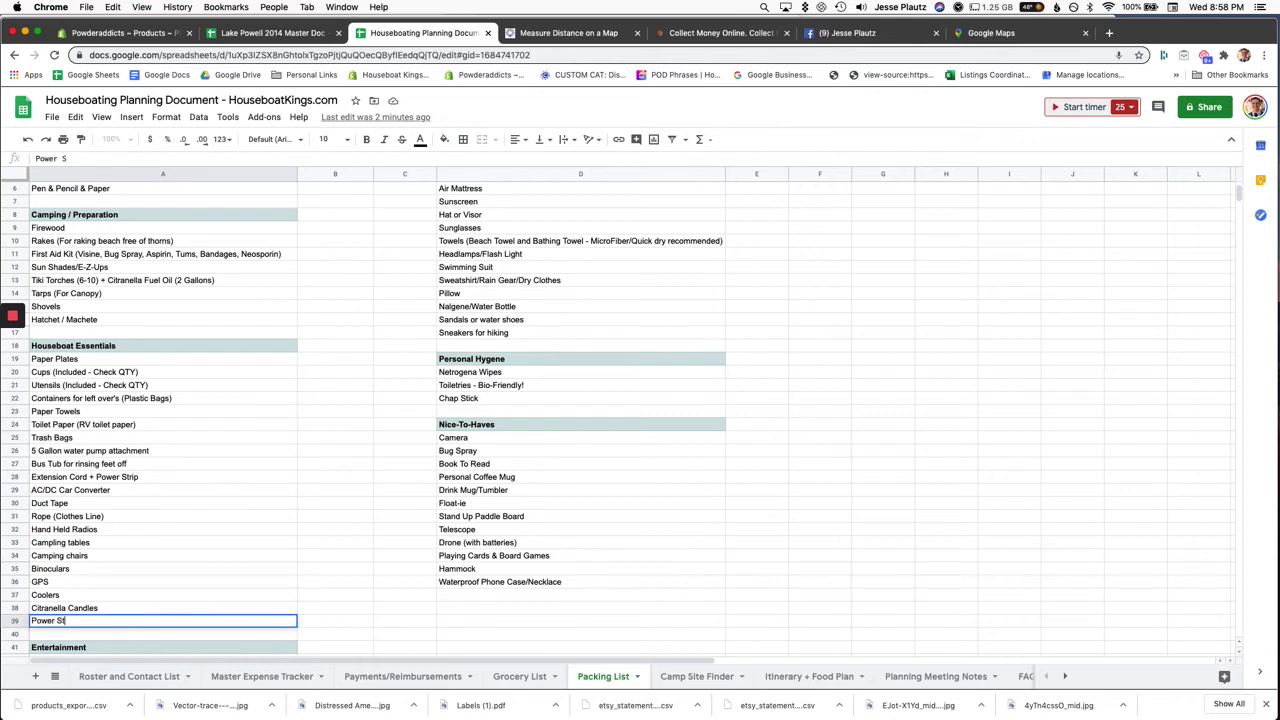
text(rip)
key(Return)
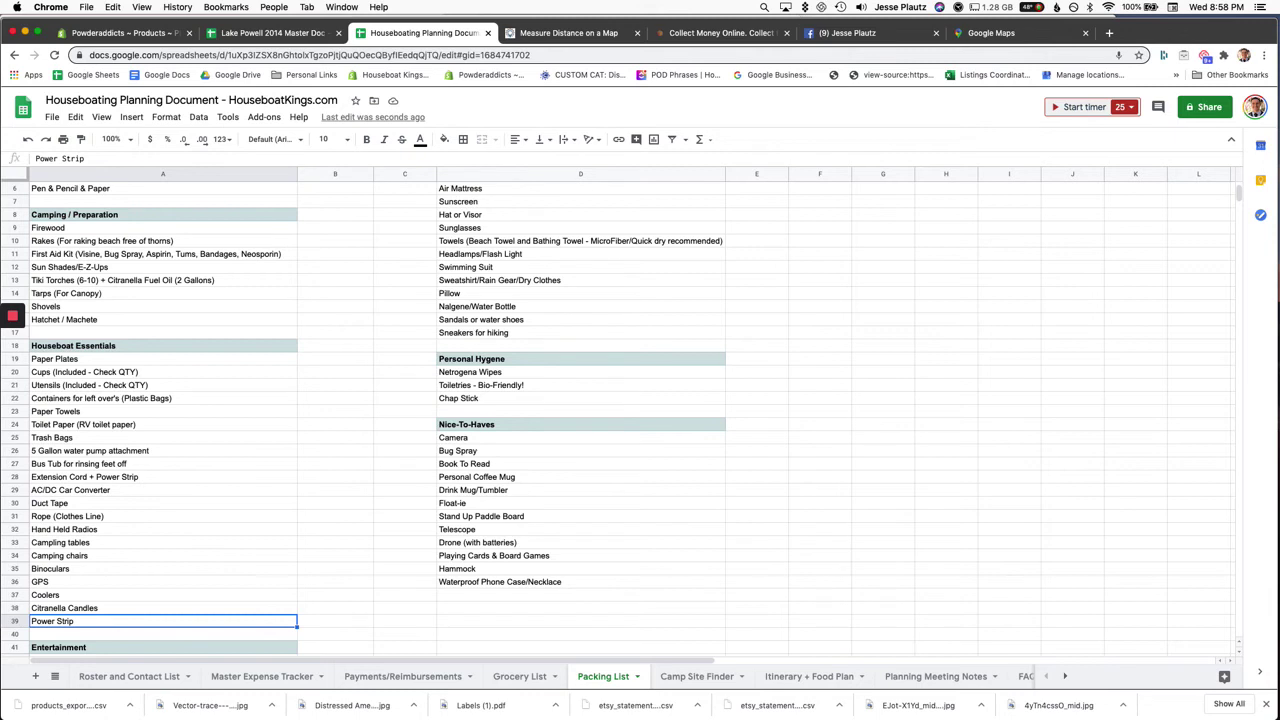
Step: Enter "Drone (with batteries)" below the last Nice-To-Haves item, delete that entry, and return to the Houseboat Essentials list
key(Up)
key(Up)
key(Up)
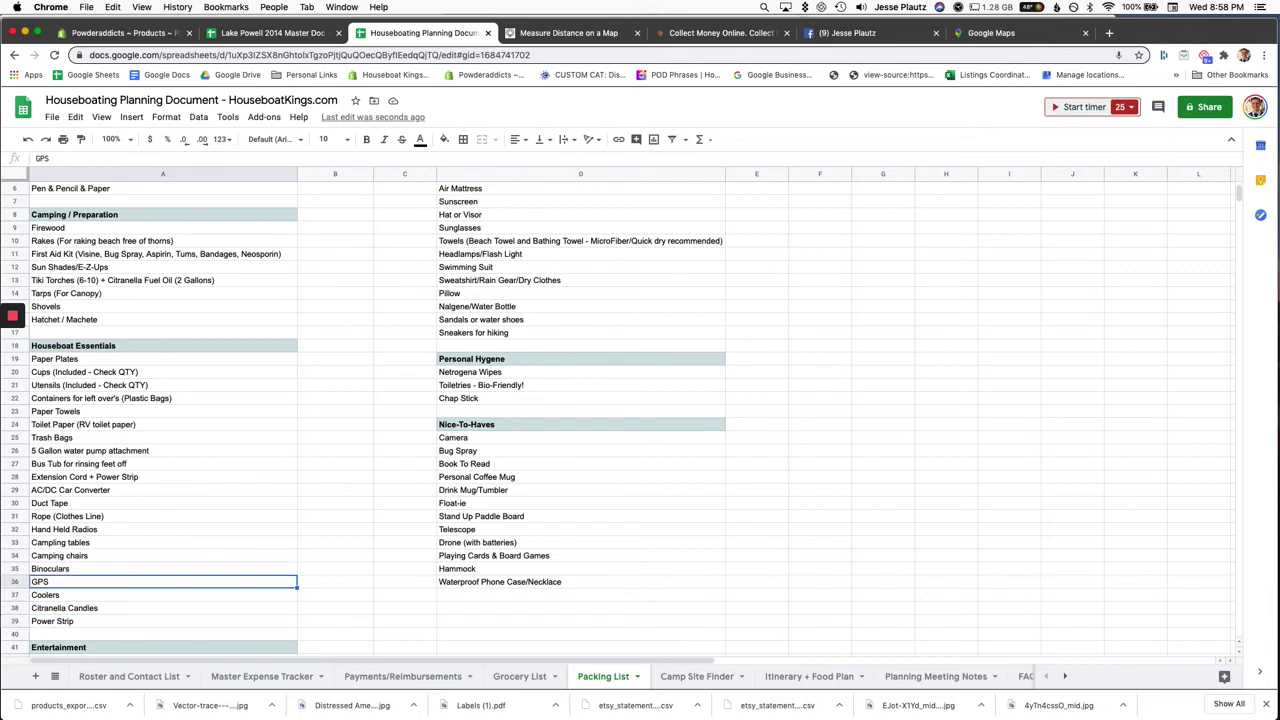
key(Down)
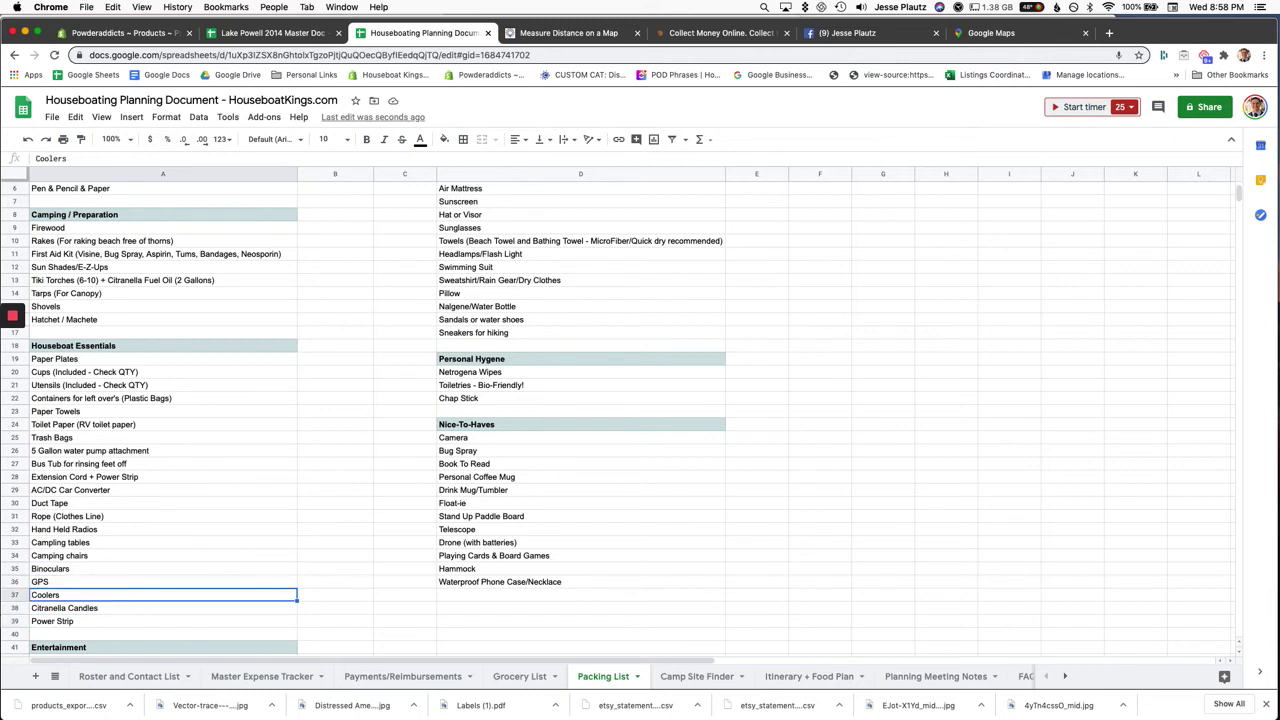
key(Right)
key(Right)
key(Right)
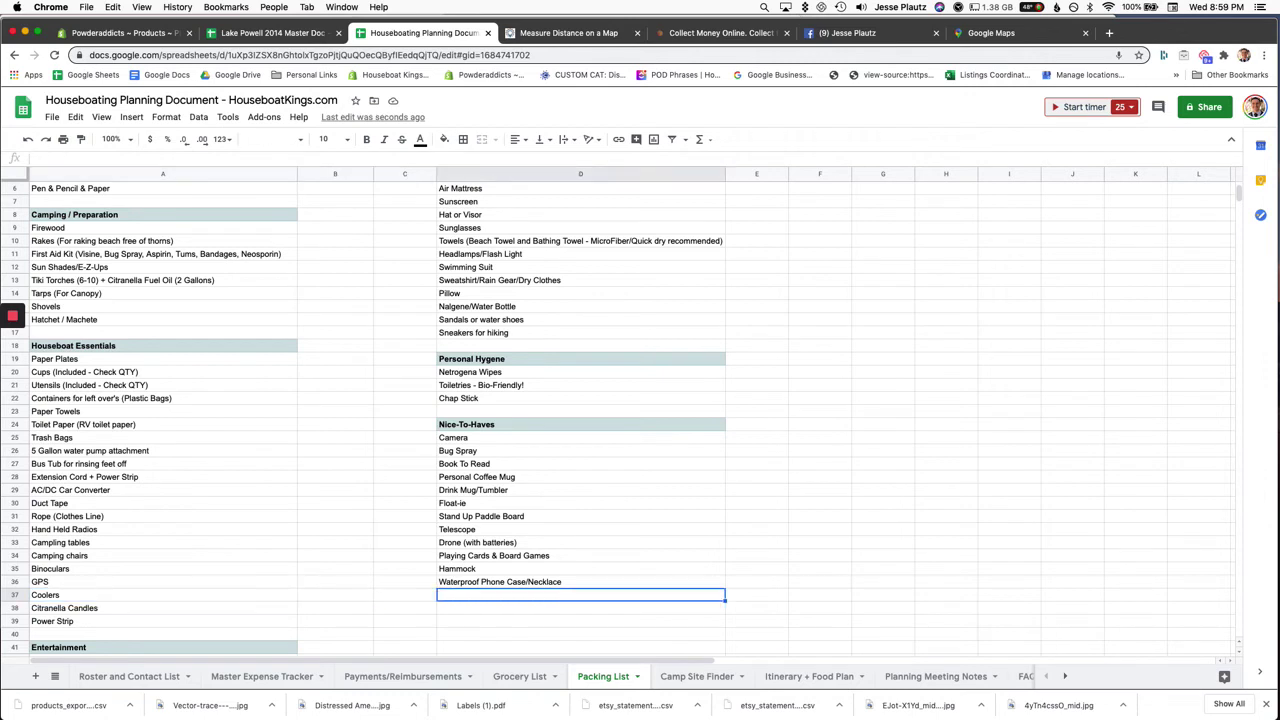
text(Dro)
key(Return)
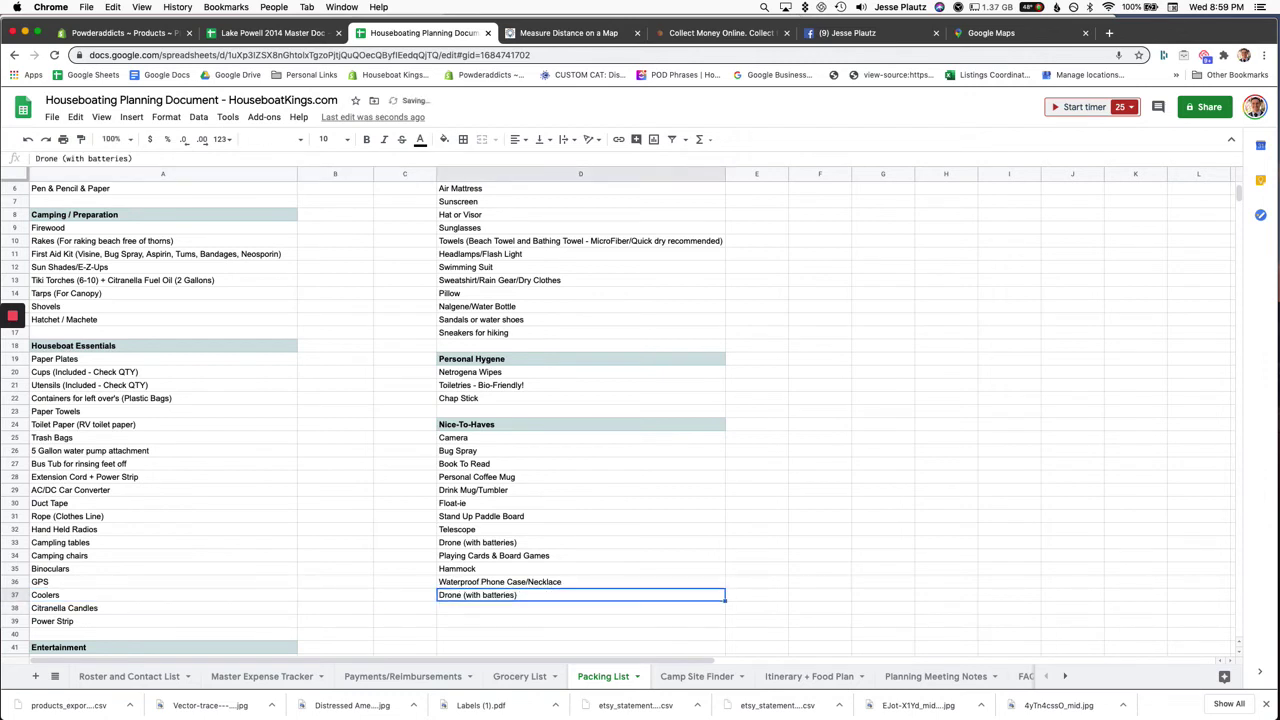
key(Delete)
key(Left)
key(Left)
key(Left)
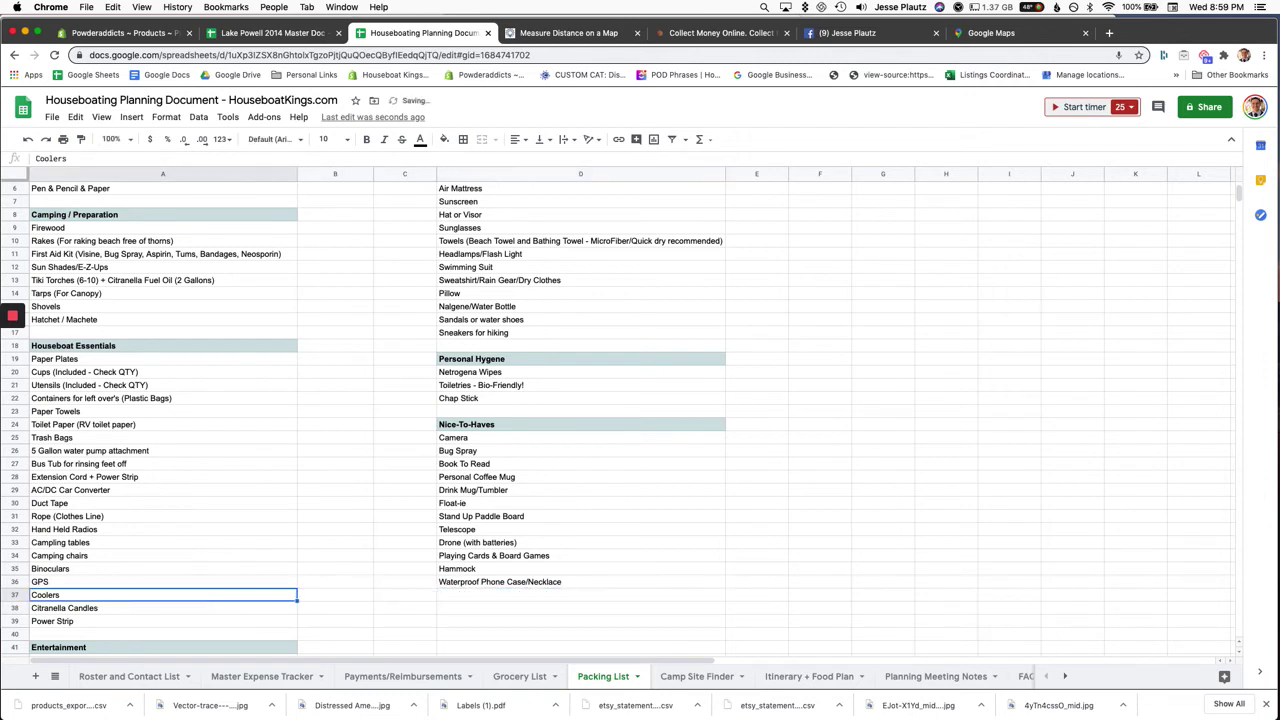
key(Up)
key(Up)
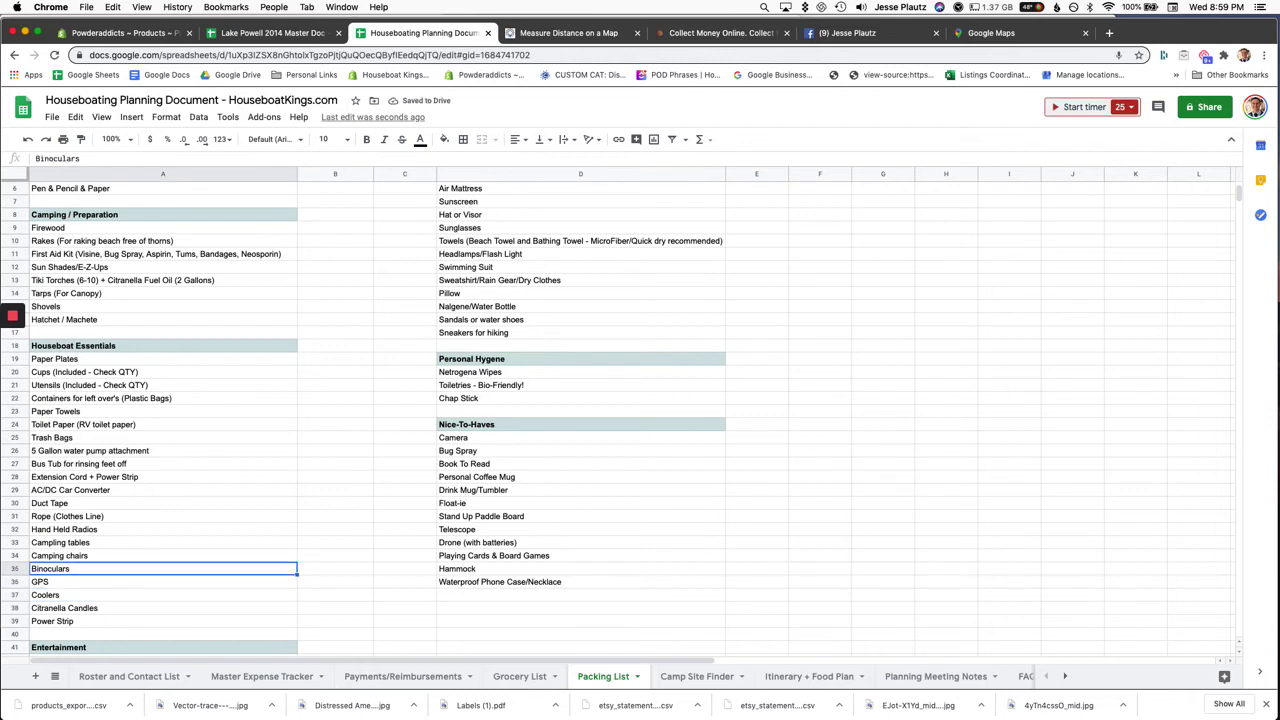
Step: Review the remaining Houseboat Essentials around Hand Held Radios and Duct Tape, and the Entertainment list down to CD's/iPod - Downloaded Music
key(Up)
key(Up)
key(Up)
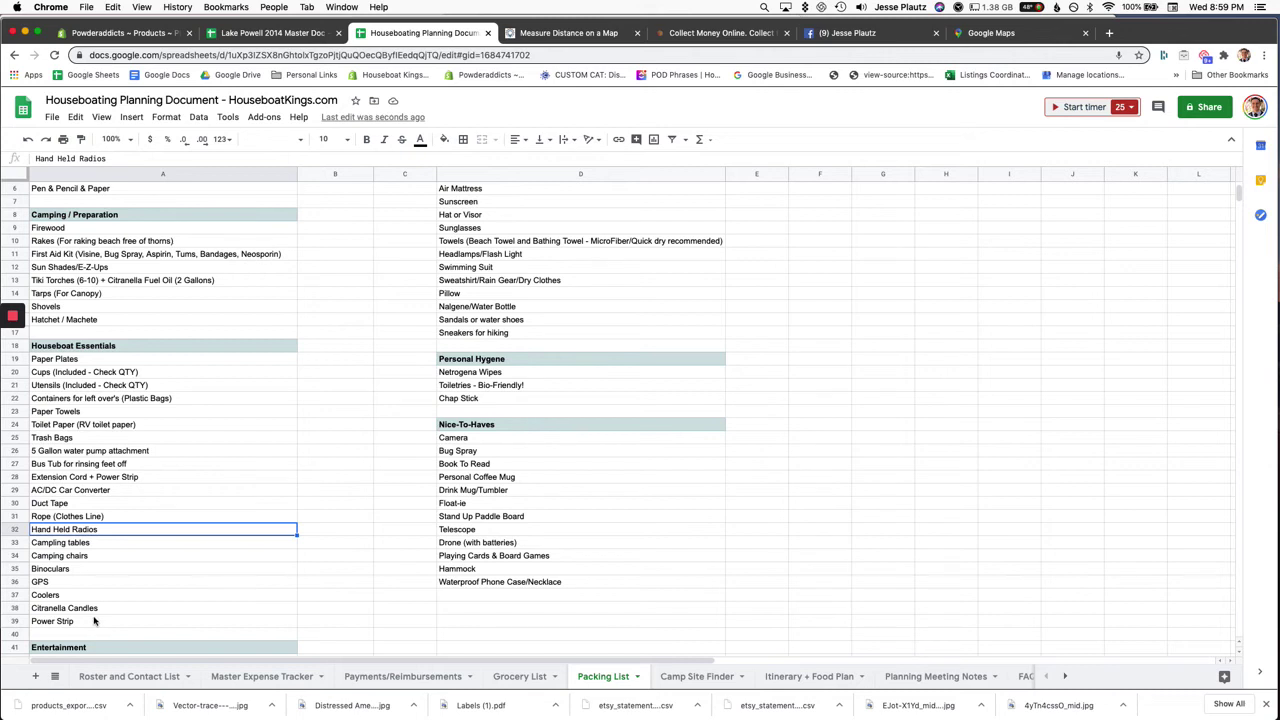
click(97, 504)
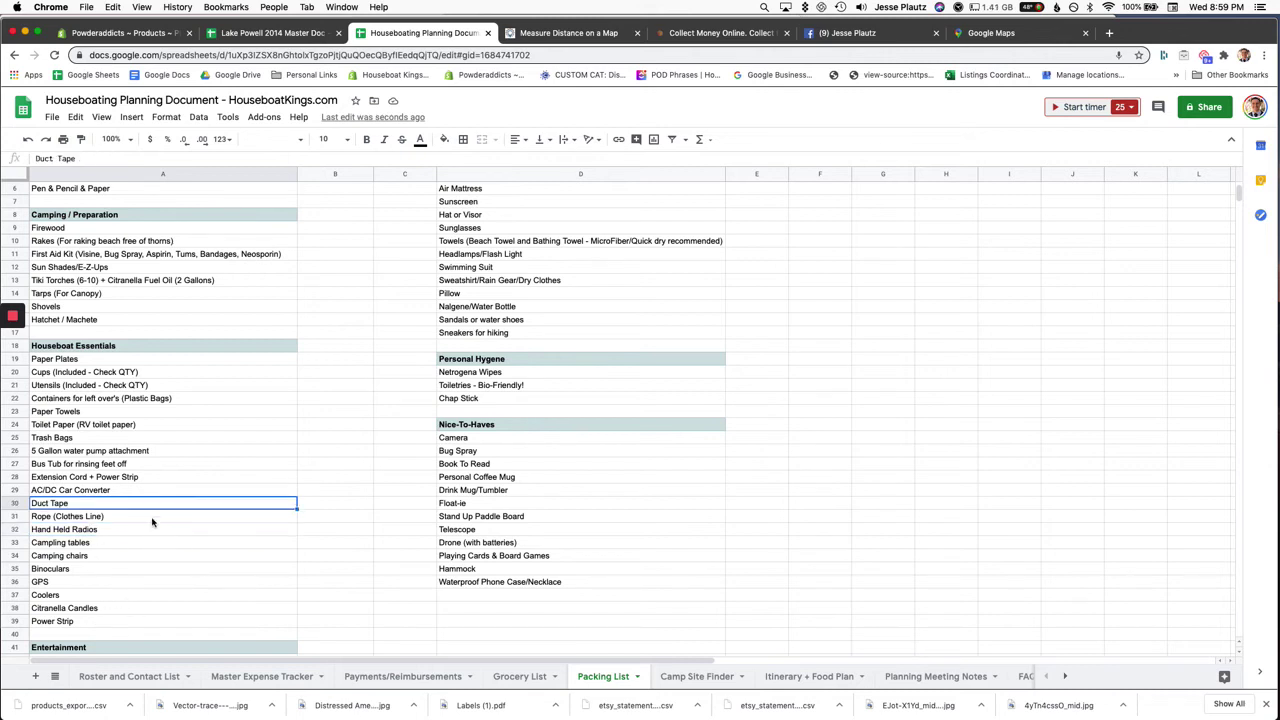
scroll(197, 611, down, 5)
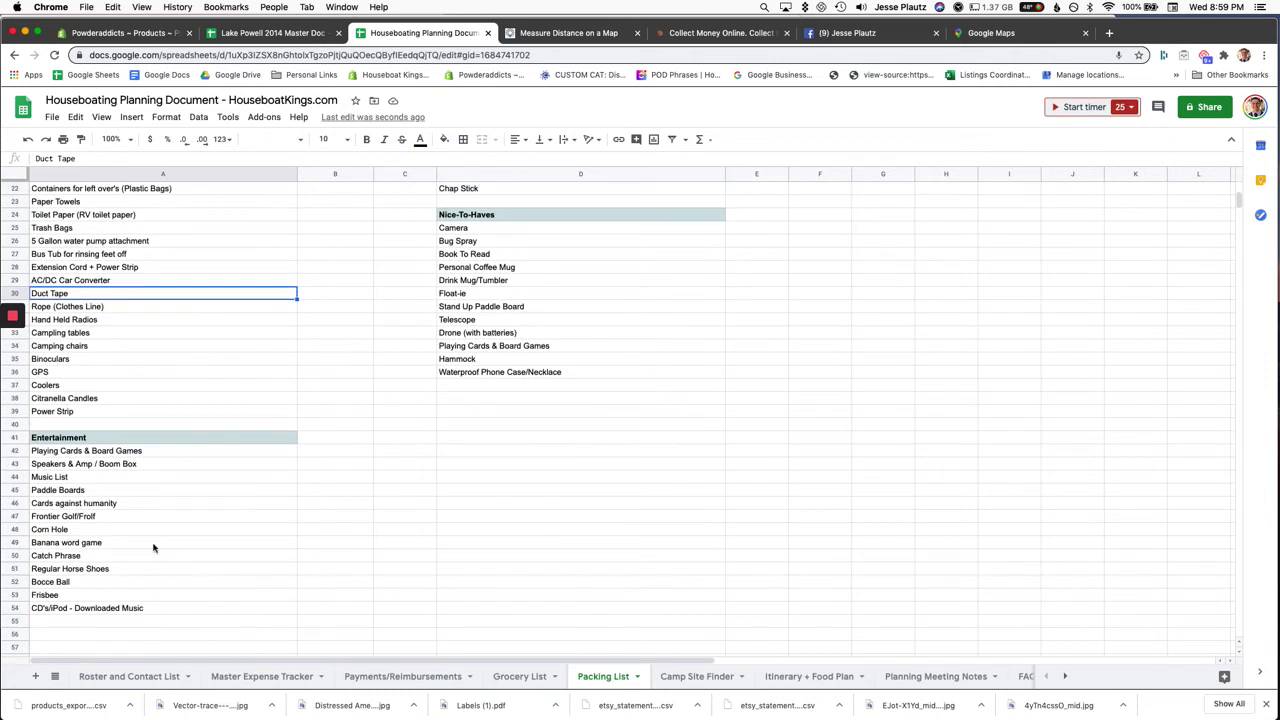
click(140, 608)
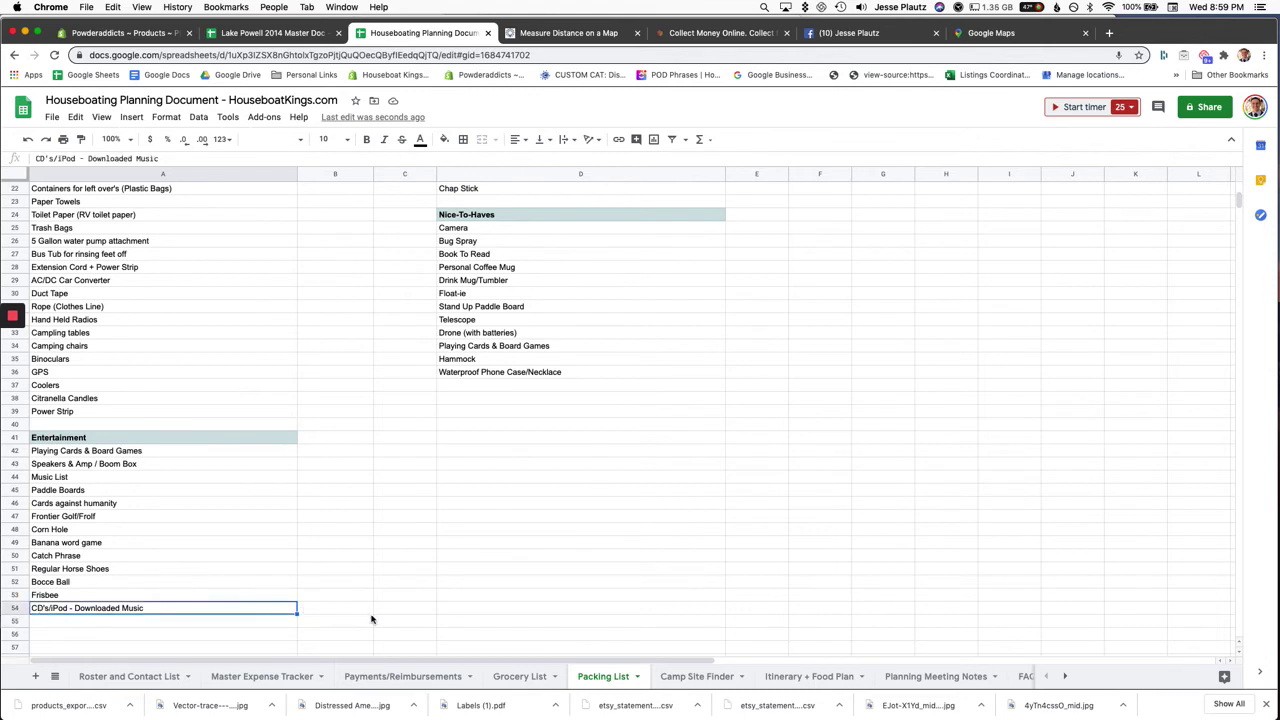
Step: Look over the personal Nice-To-Haves items around Telescope and skim the whole packing list once more
scroll(388, 614, up, 5)
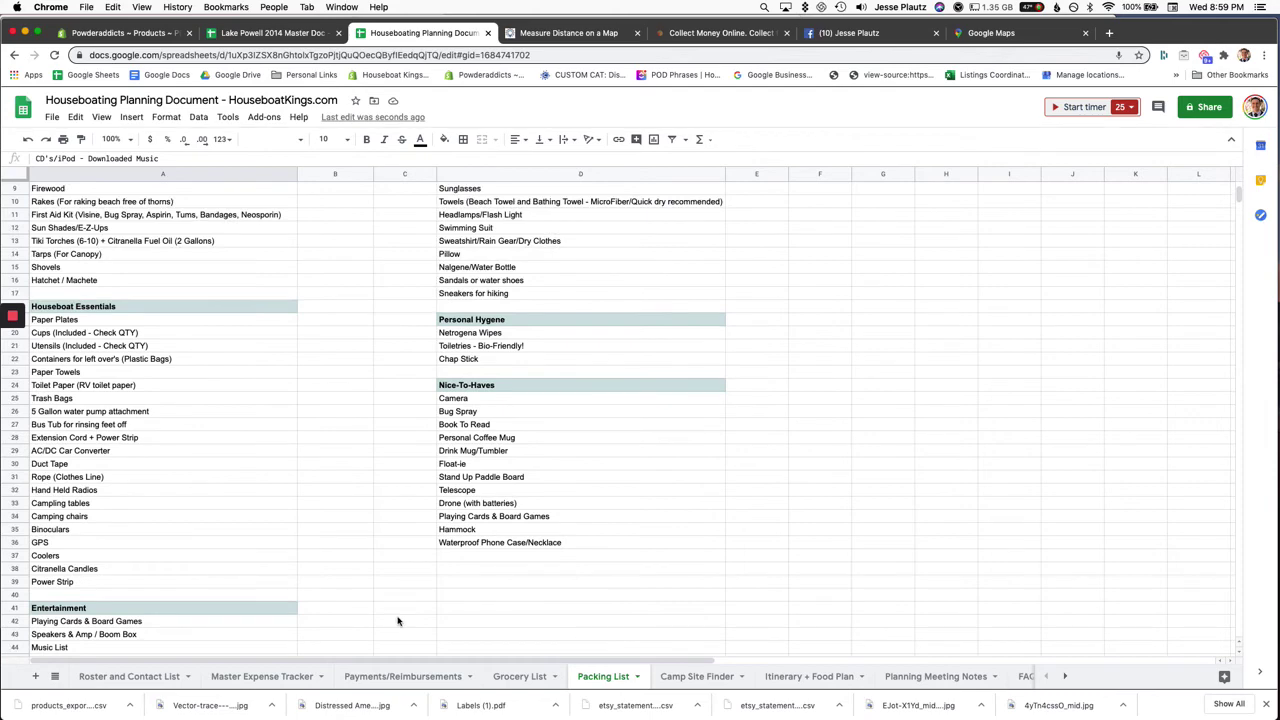
click(512, 491)
scroll(595, 556, up, 3)
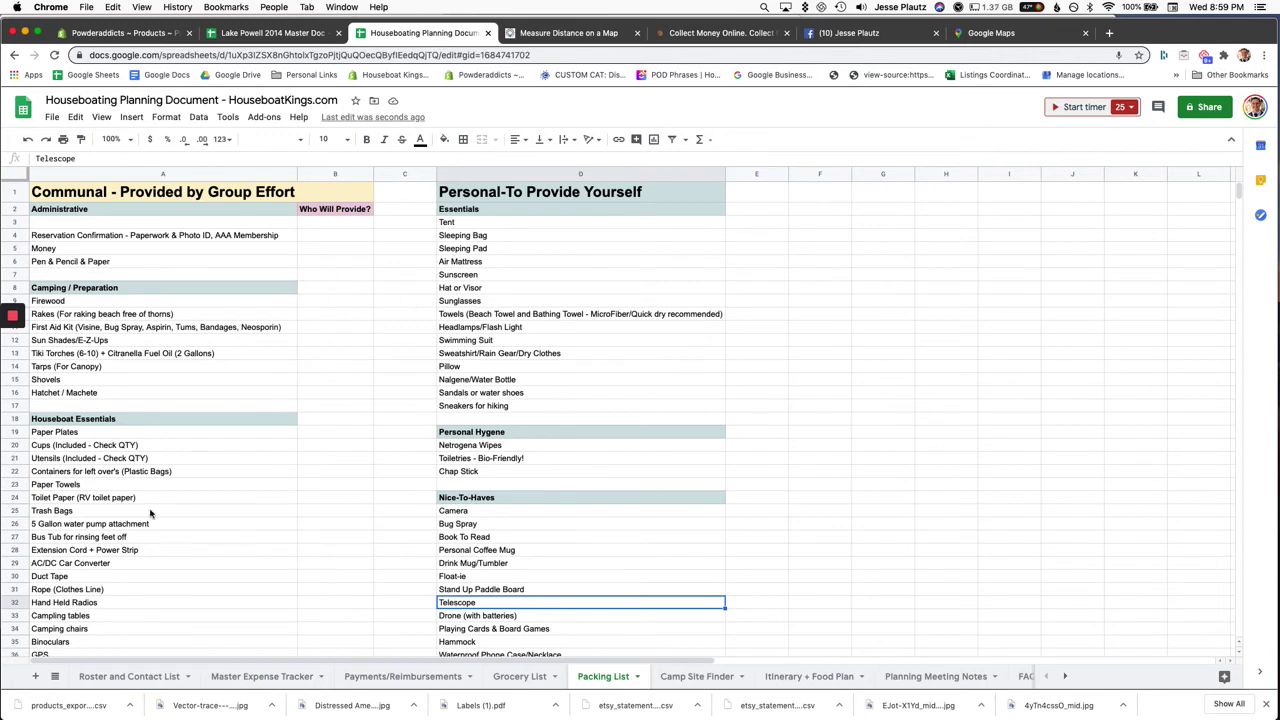
scroll(300, 502, down, 10)
scroll(307, 502, up, 10)
Step: Open the Camp Site Finder sheet and skim its maps and butte photos from beginning to end
click(694, 679)
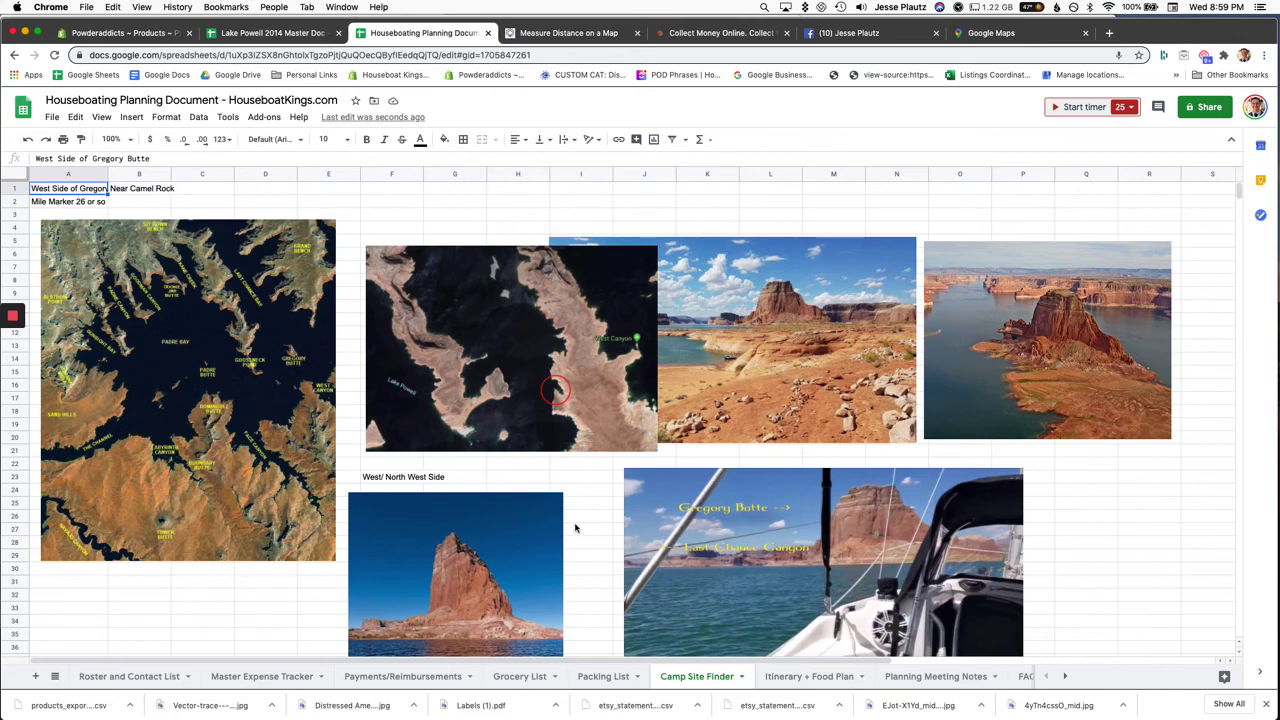
scroll(610, 515, down, 15)
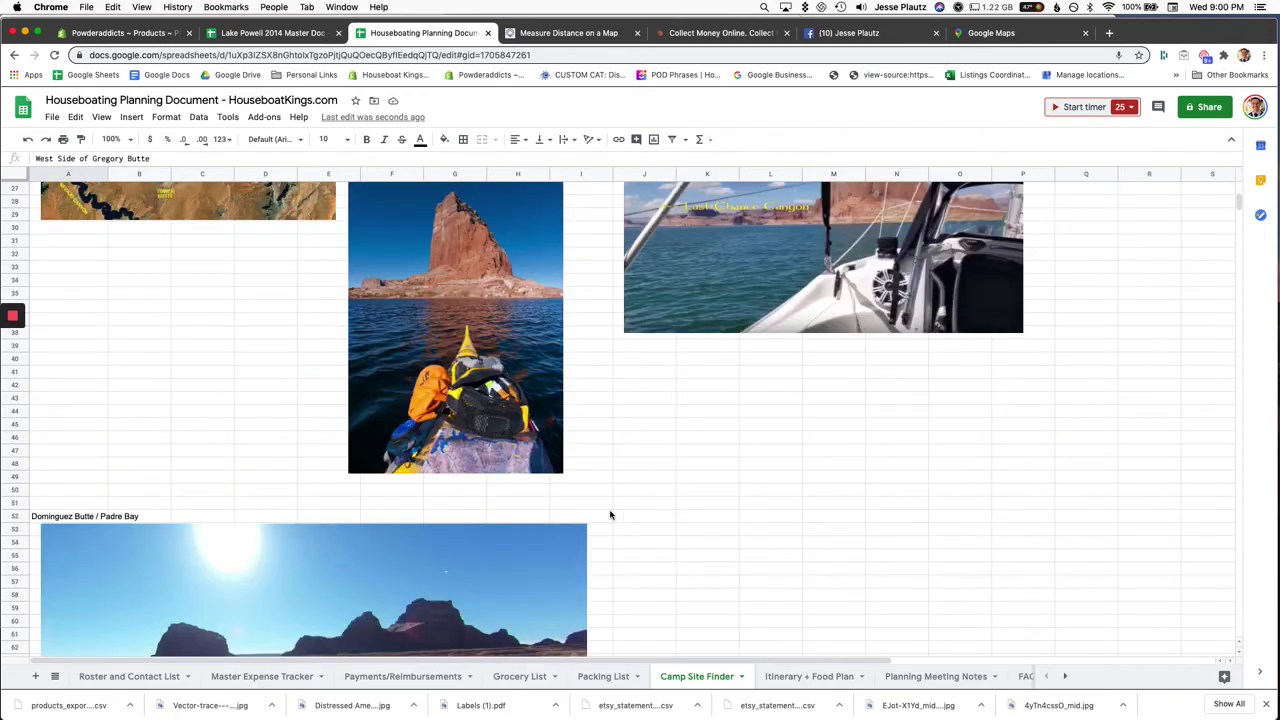
scroll(614, 519, down, 5)
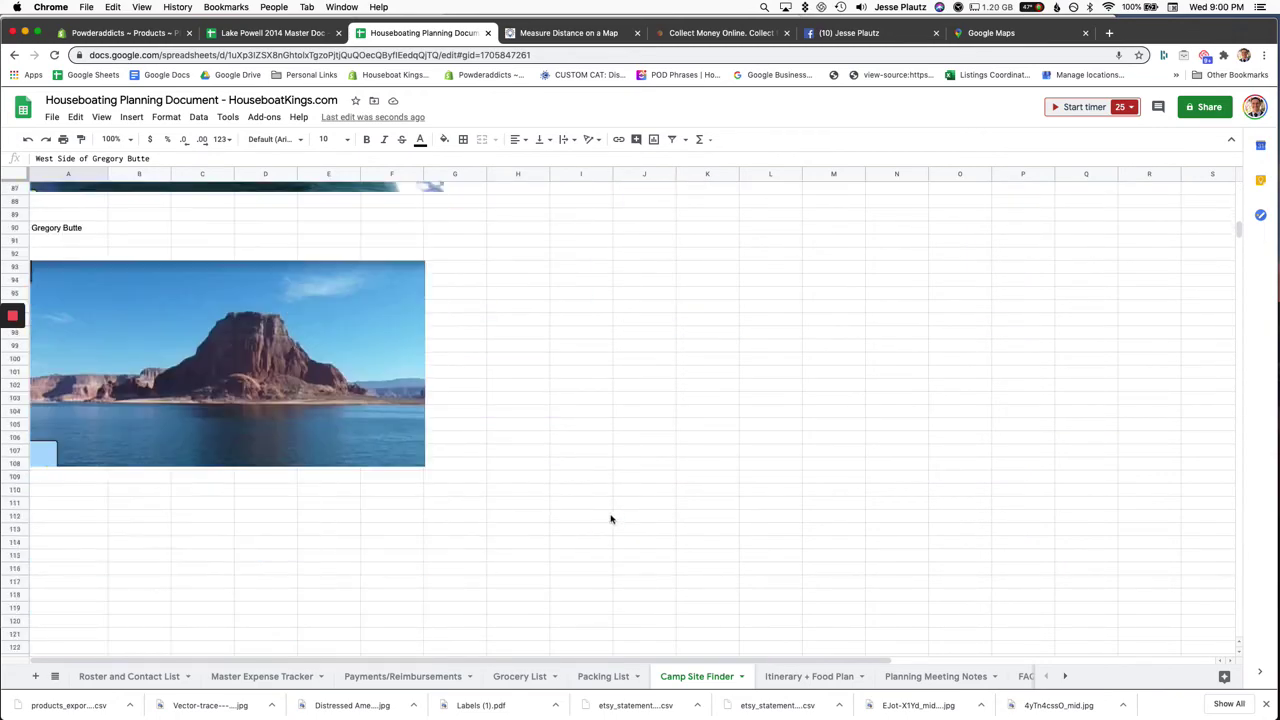
scroll(612, 518, up, 20)
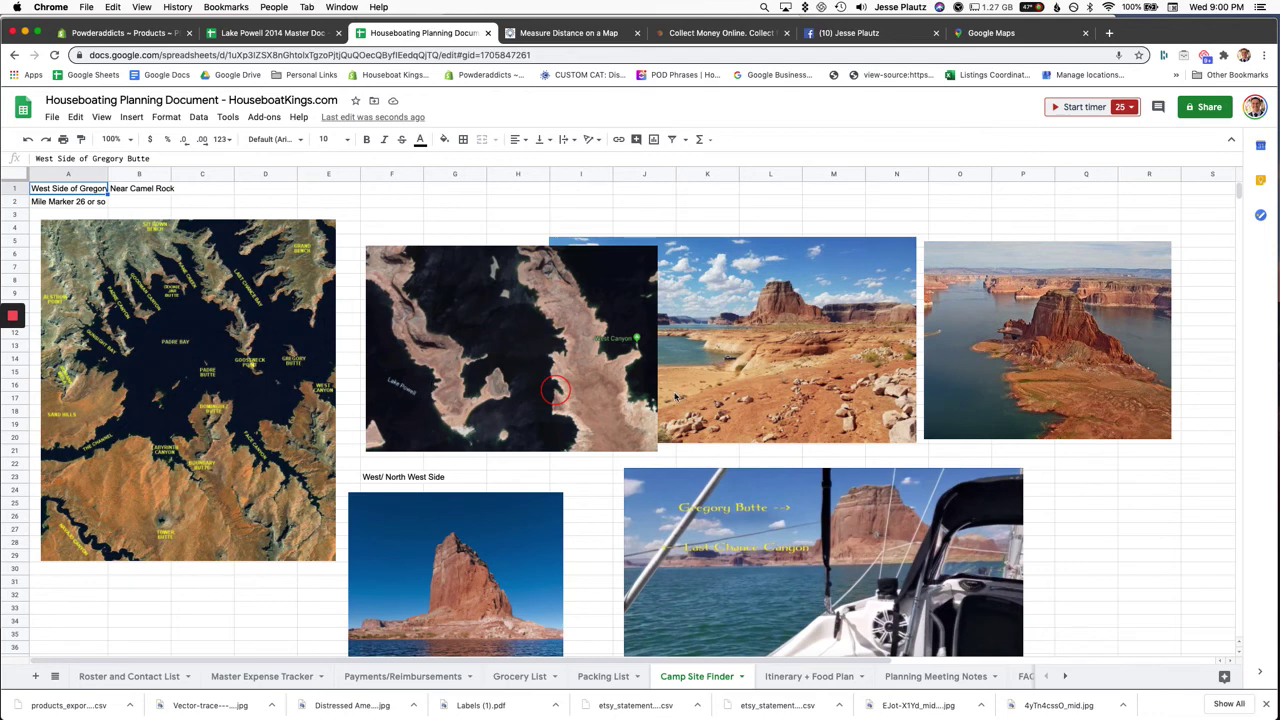
Step: Examine the maps and photos of the west side of Gregory Butte, selecting the partly covered beach photo to view it in full
scroll(1124, 481, down, 3)
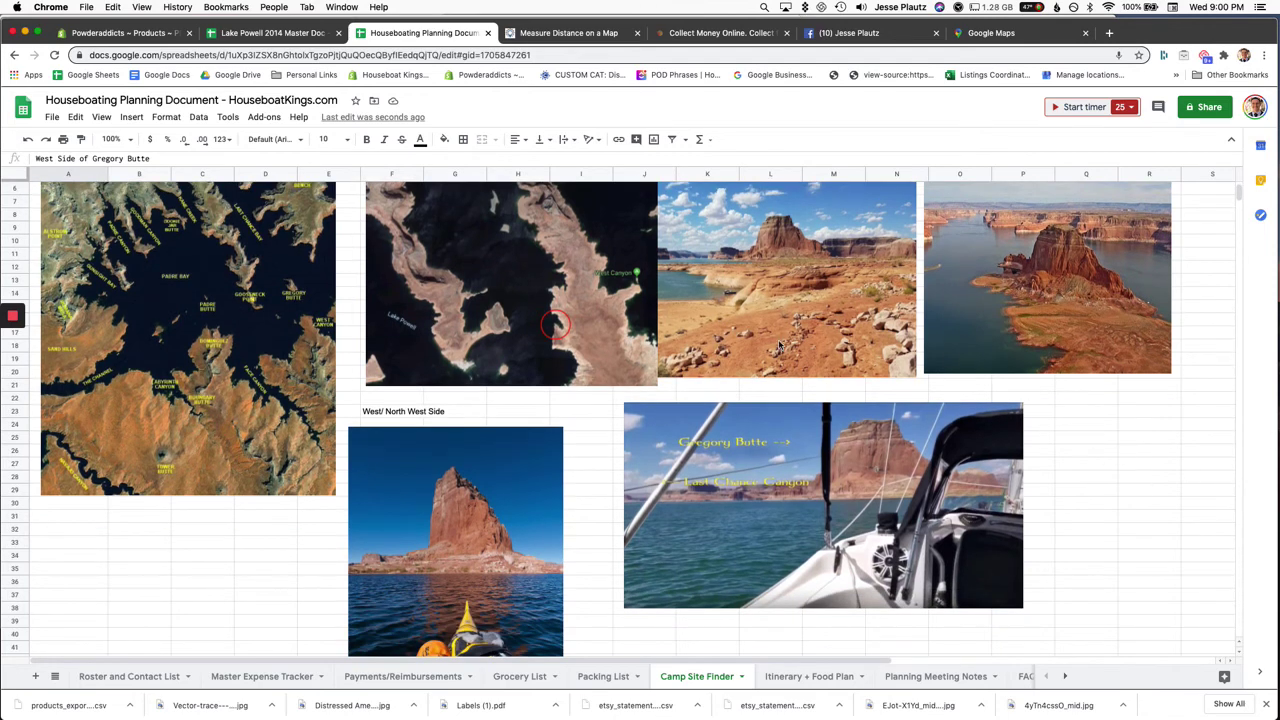
click(1098, 446)
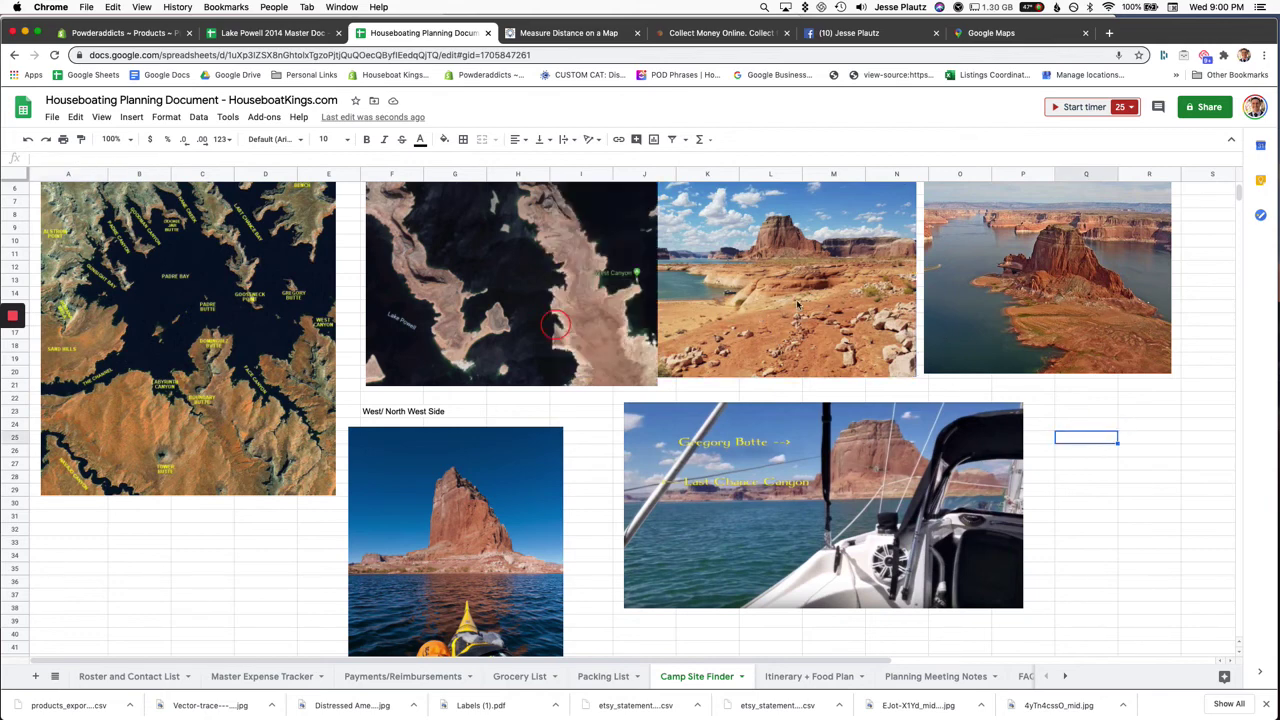
click(790, 236)
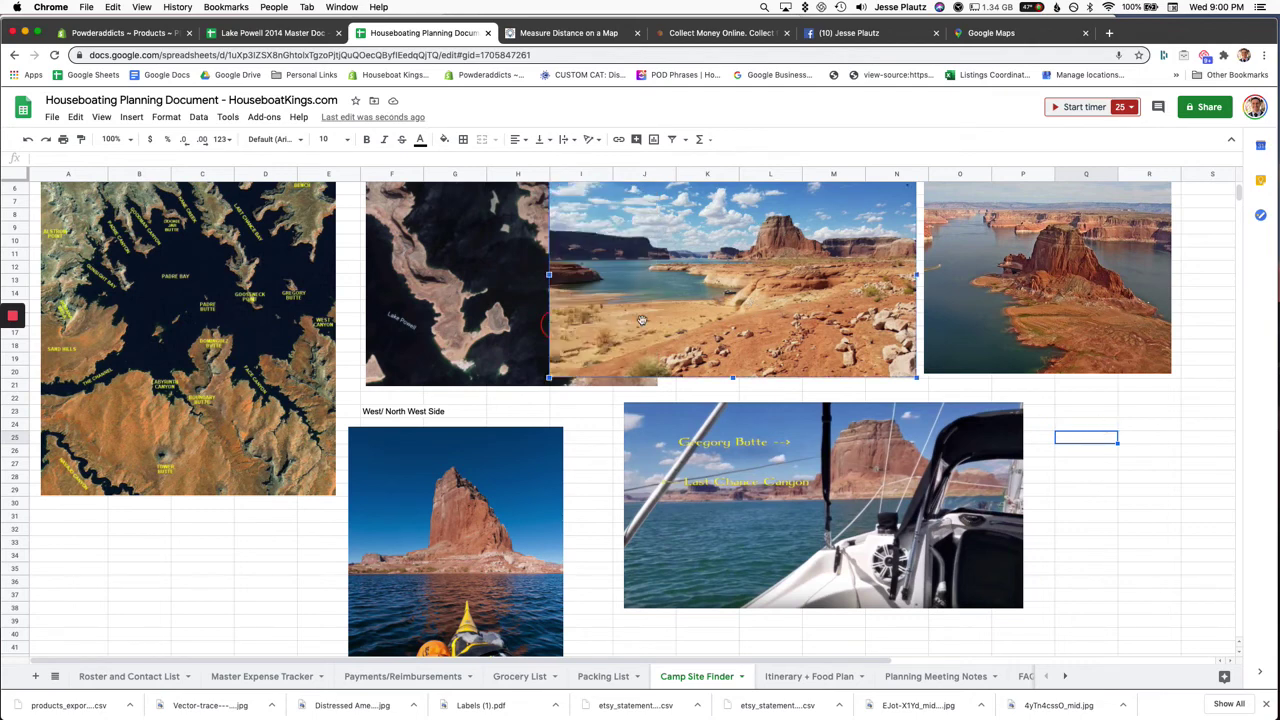
click(1180, 503)
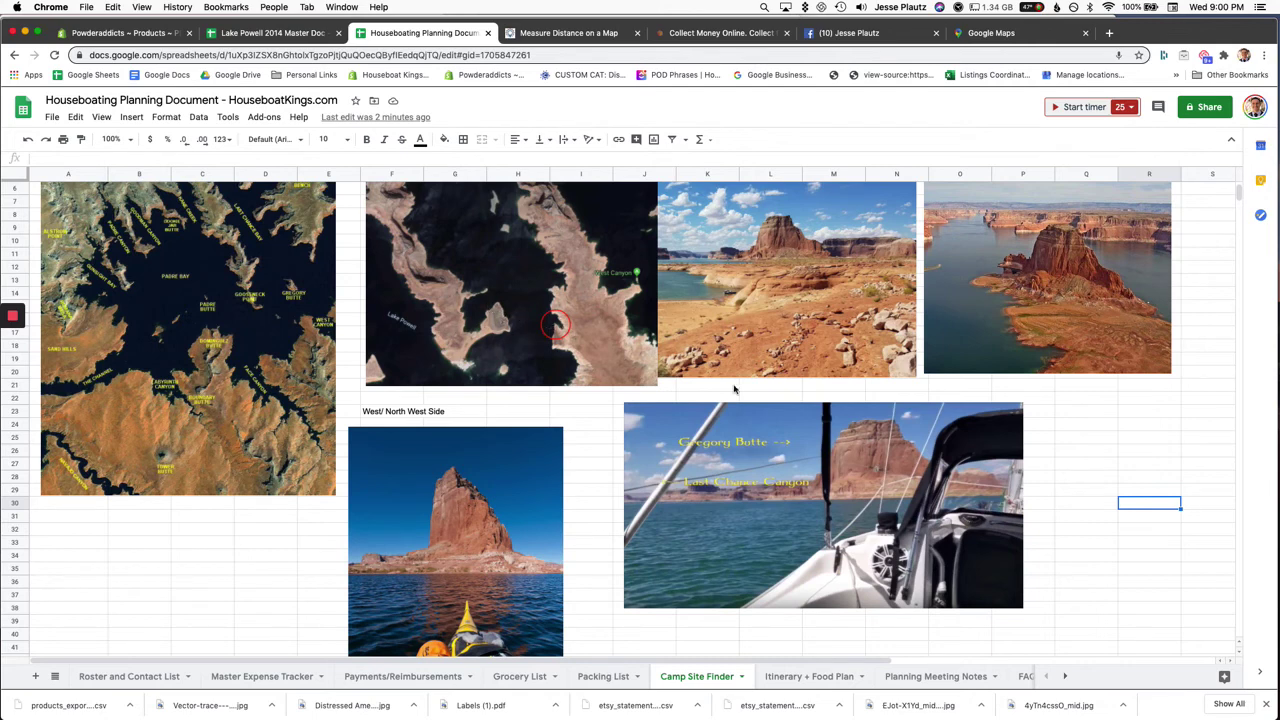
Step: Compare the camp site photos of Dominguez Butte / Padre Bay, Padre Butte and Gregory Butte, and return to the maps
scroll(1120, 513, down, 1)
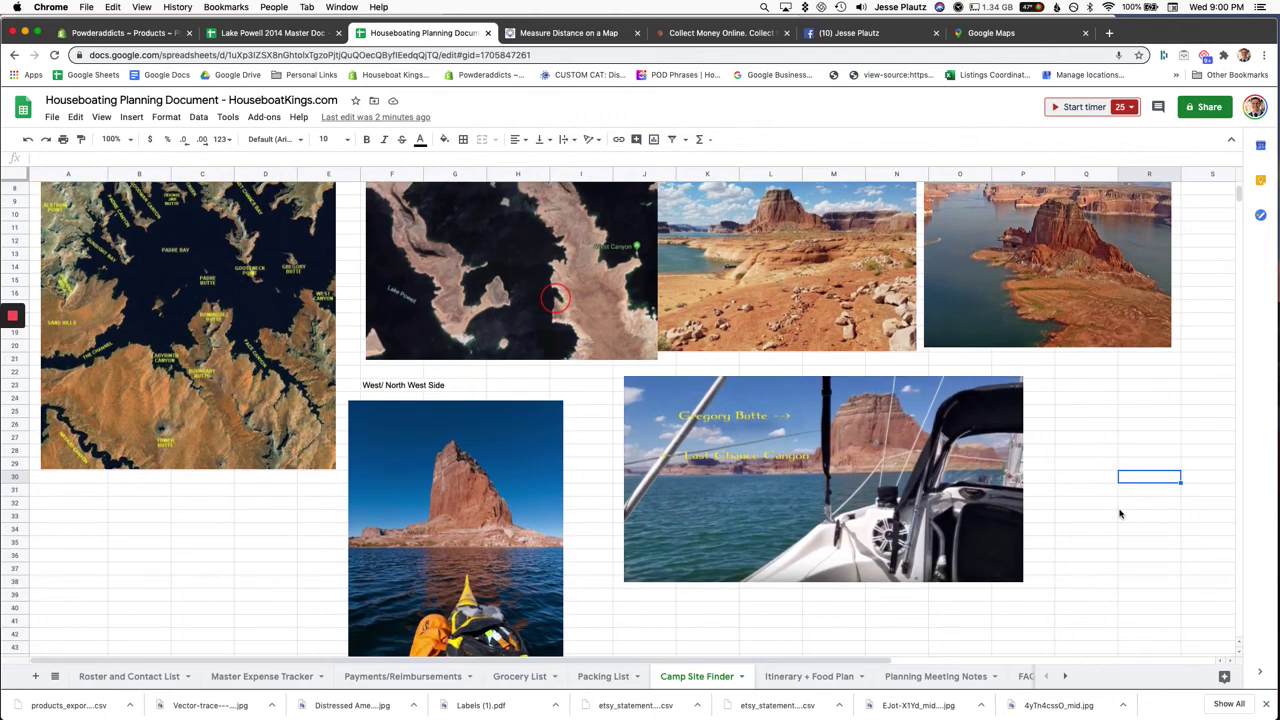
scroll(621, 514, down, 3)
scroll(618, 514, down, 15)
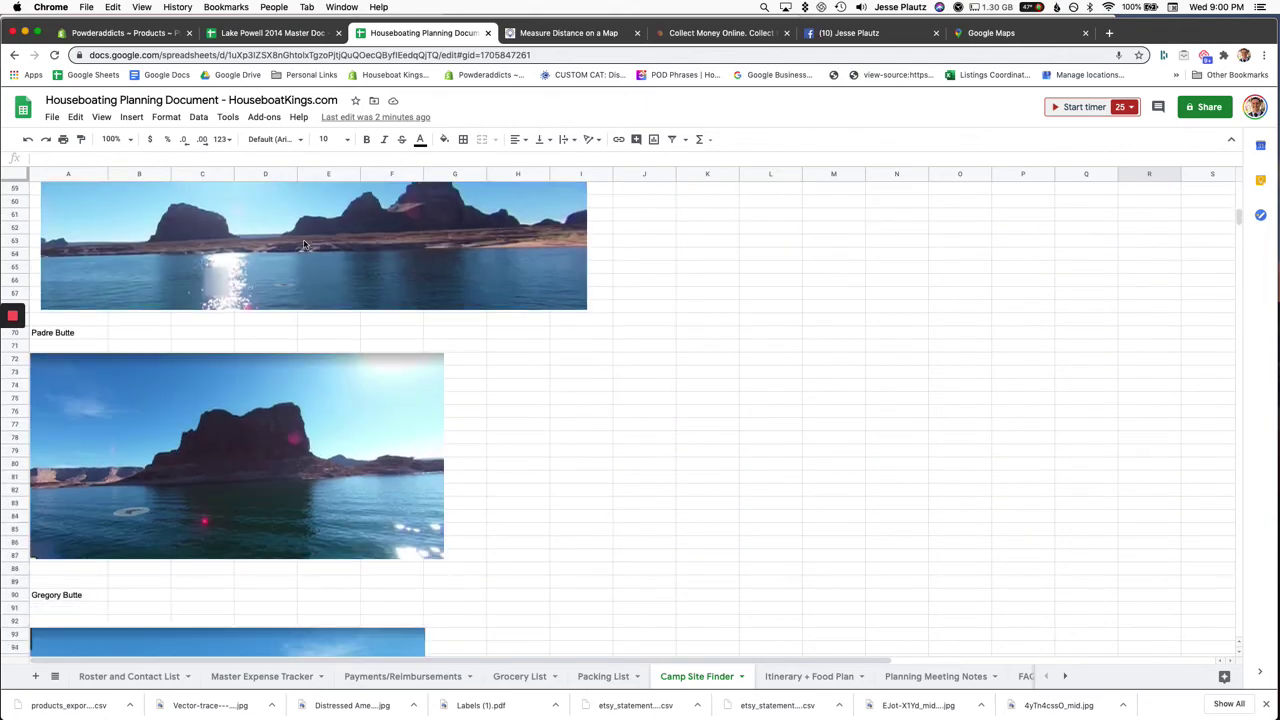
scroll(322, 536, down, 3)
scroll(328, 537, down, 4)
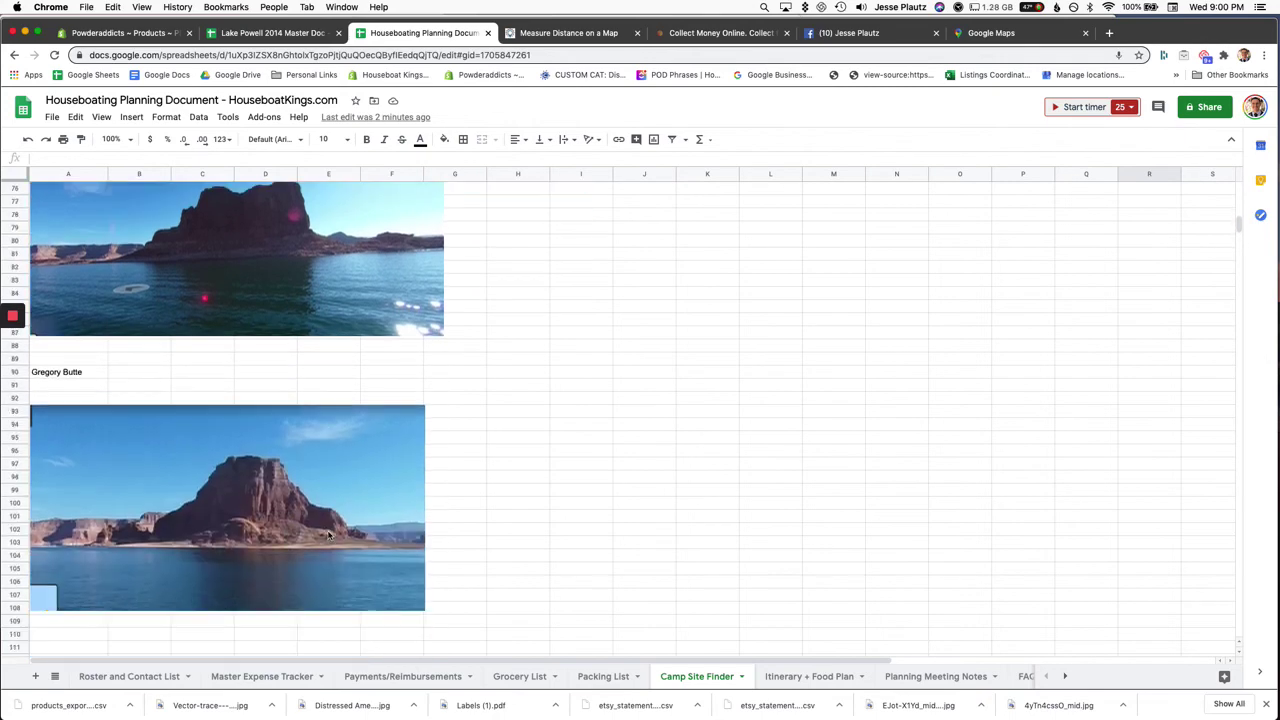
scroll(328, 537, up, 9)
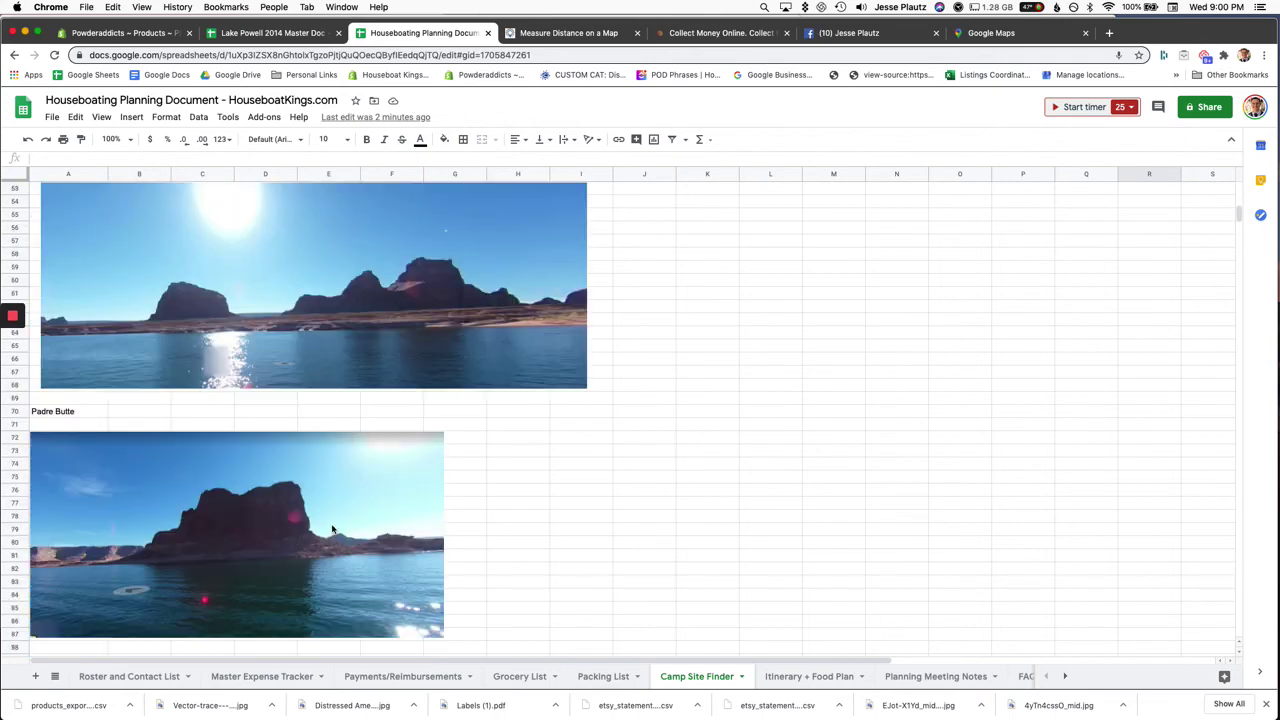
scroll(336, 536, down, 8)
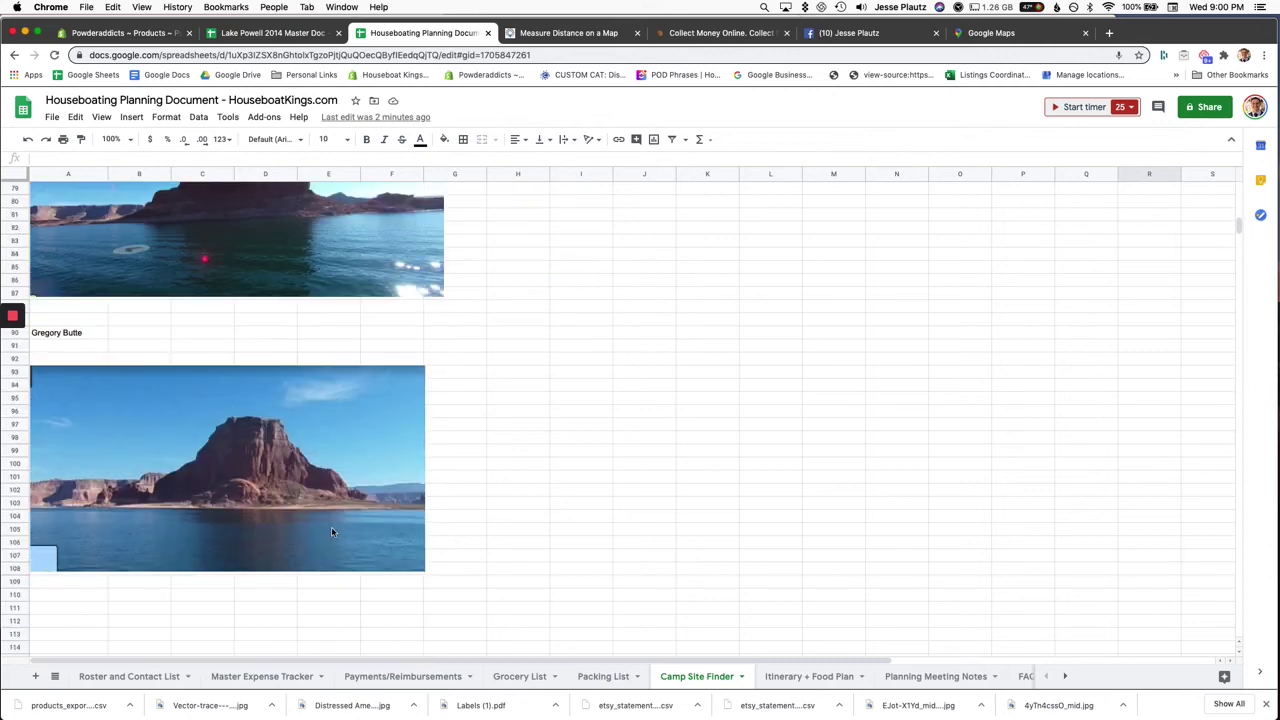
scroll(332, 531, up, 4)
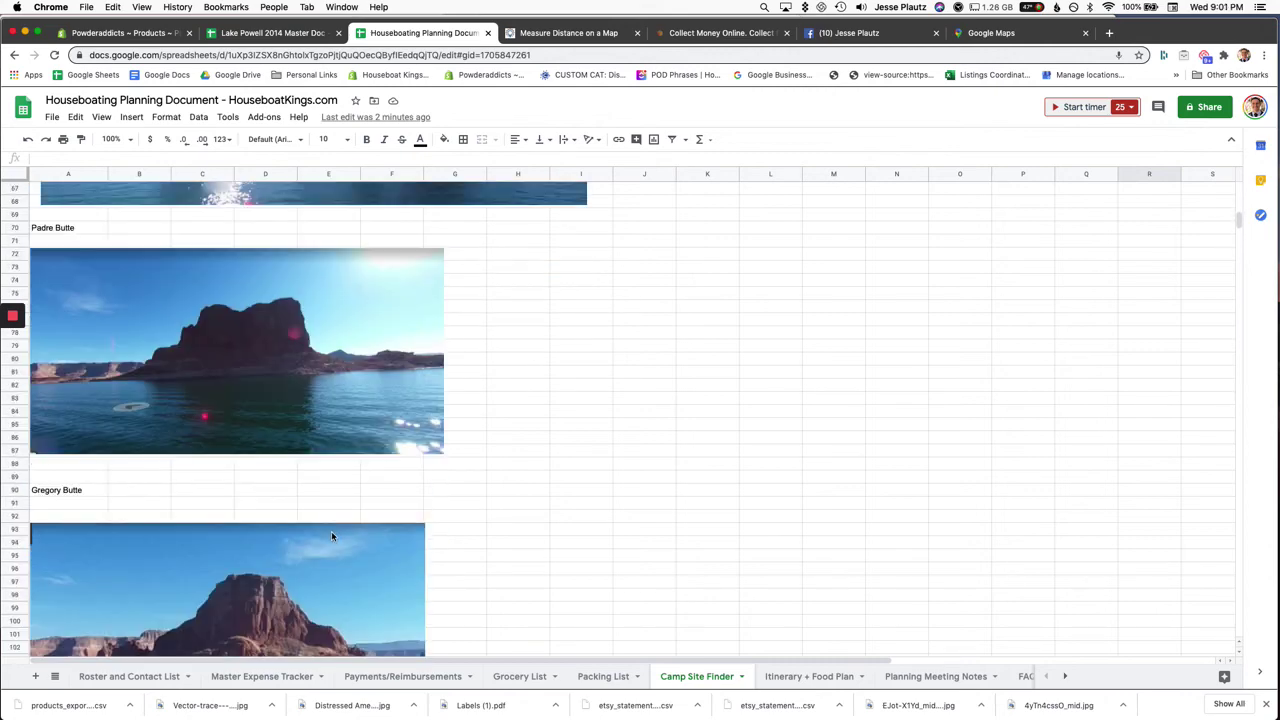
scroll(333, 533, up, 4)
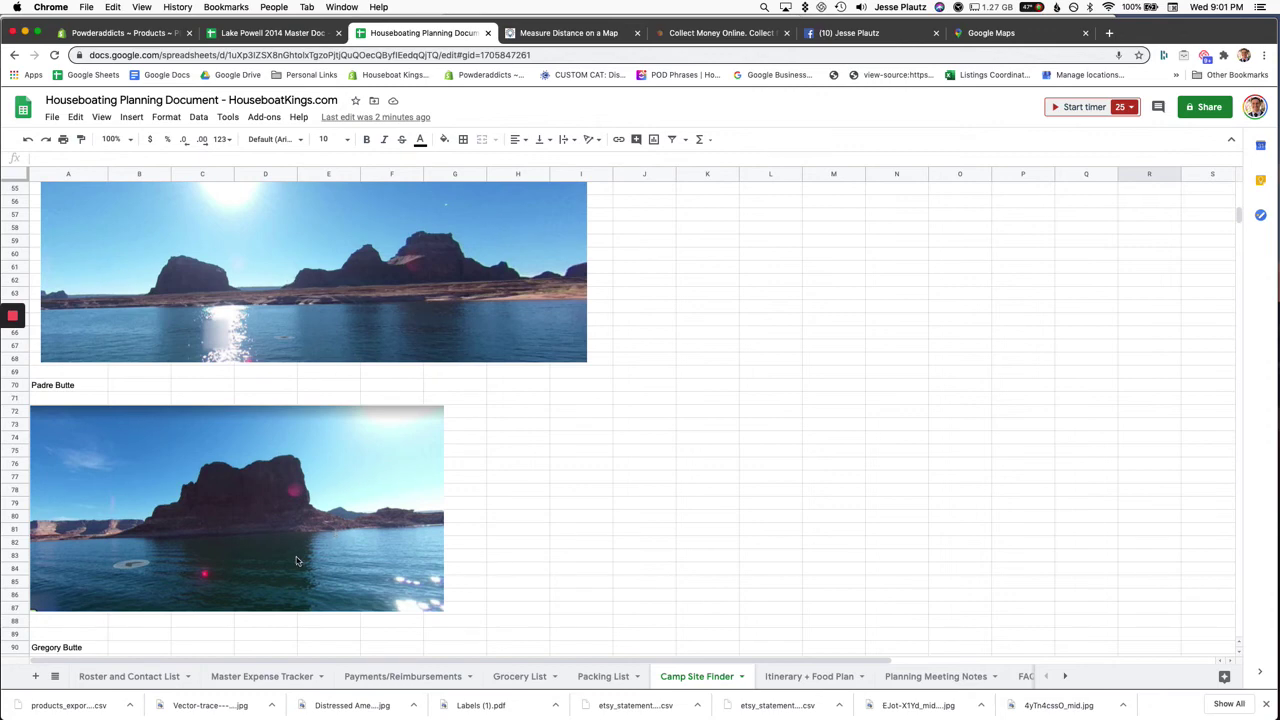
scroll(295, 553, down, 8)
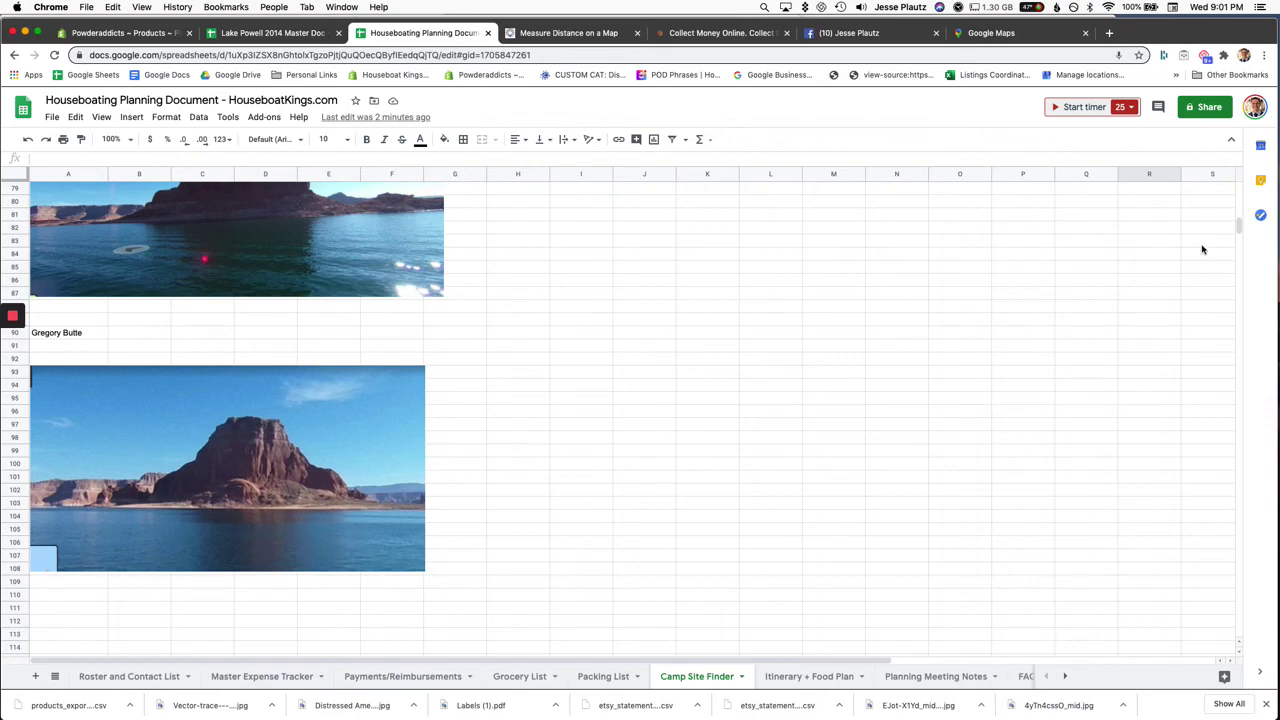
scroll(428, 571, up, 7)
scroll(463, 549, down, 10)
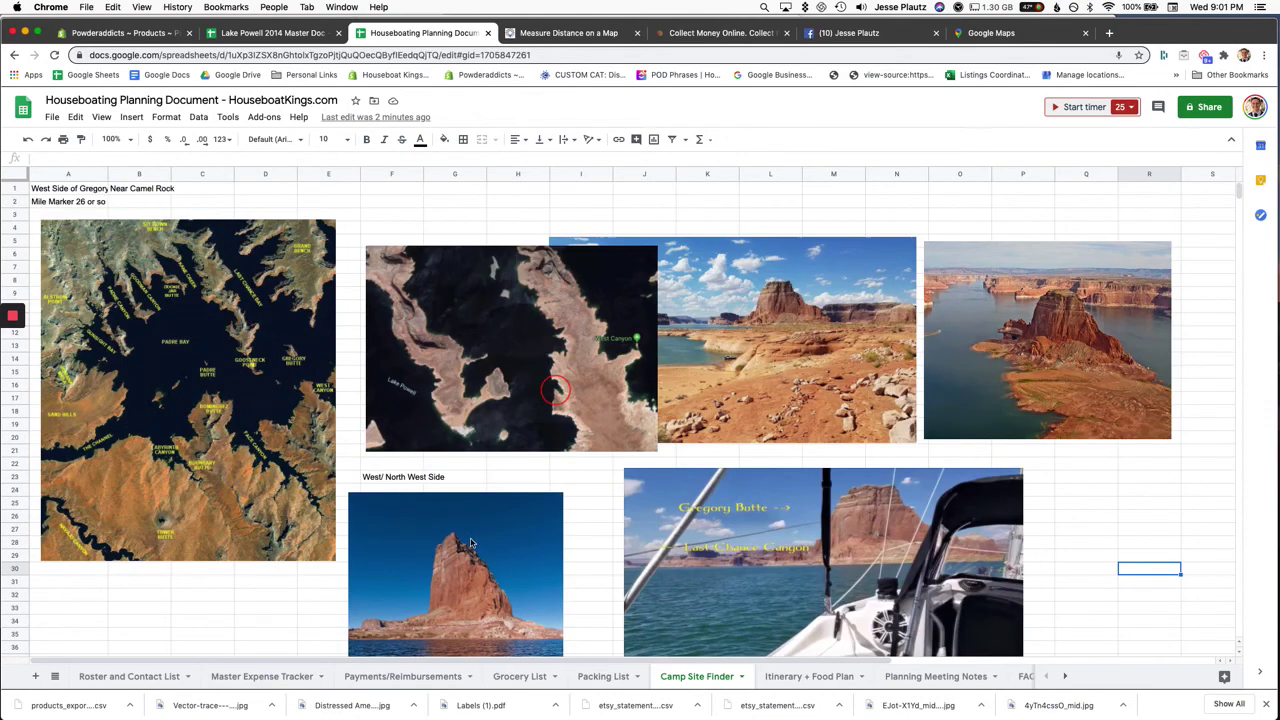
Step: Open the Itinerary + Food Plan sheet and examine the team meals planned for Wednesday 8/10 and Thursday 8/11
click(838, 676)
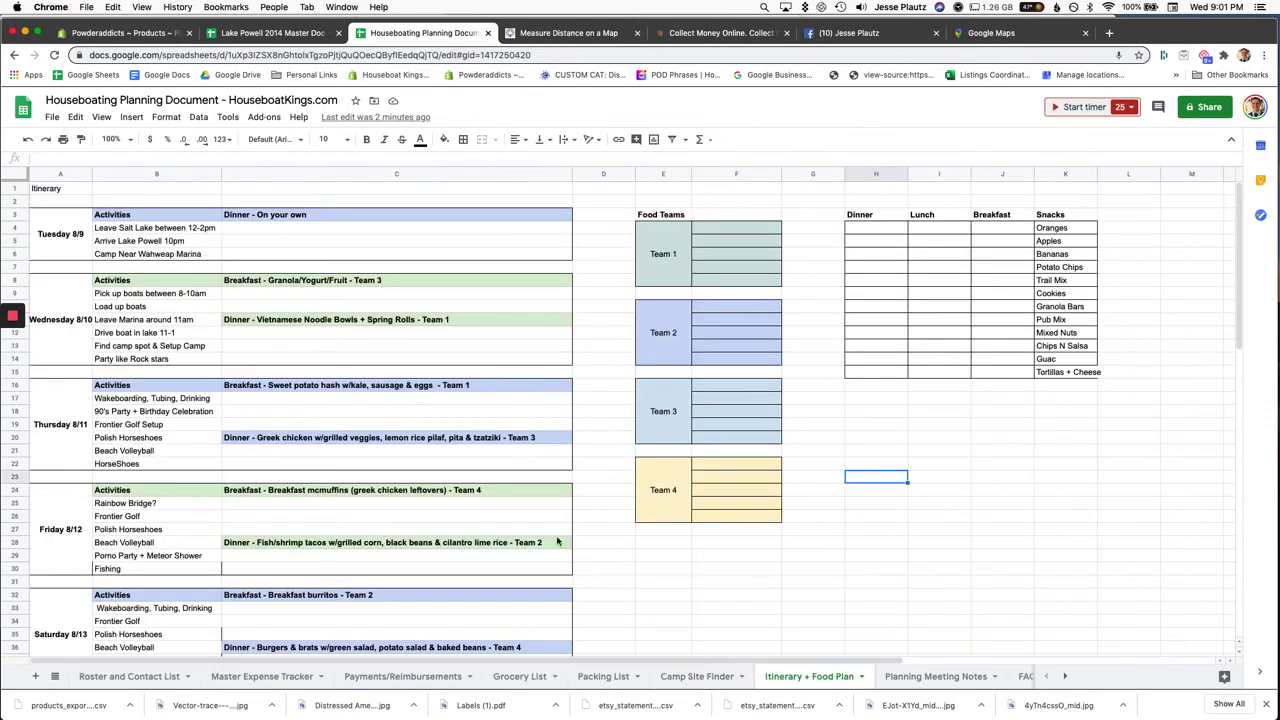
scroll(594, 527, down, 5)
scroll(594, 527, up, 5)
click(430, 392)
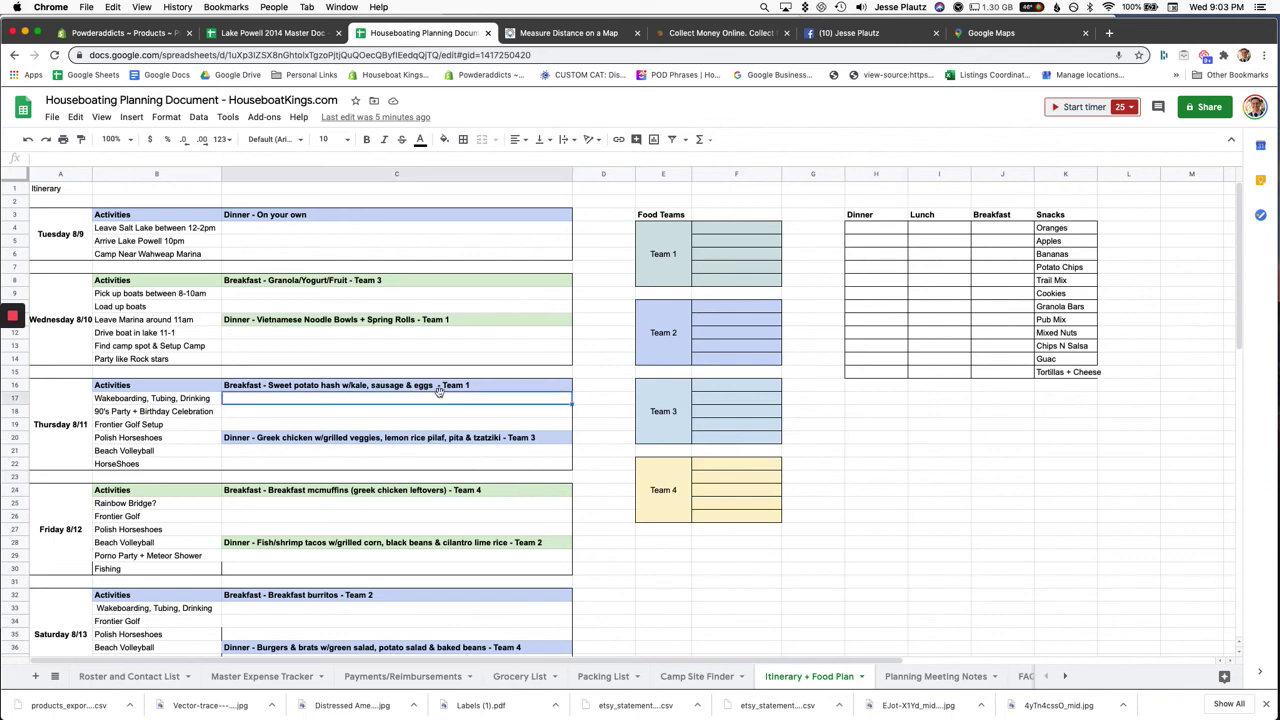
click(467, 443)
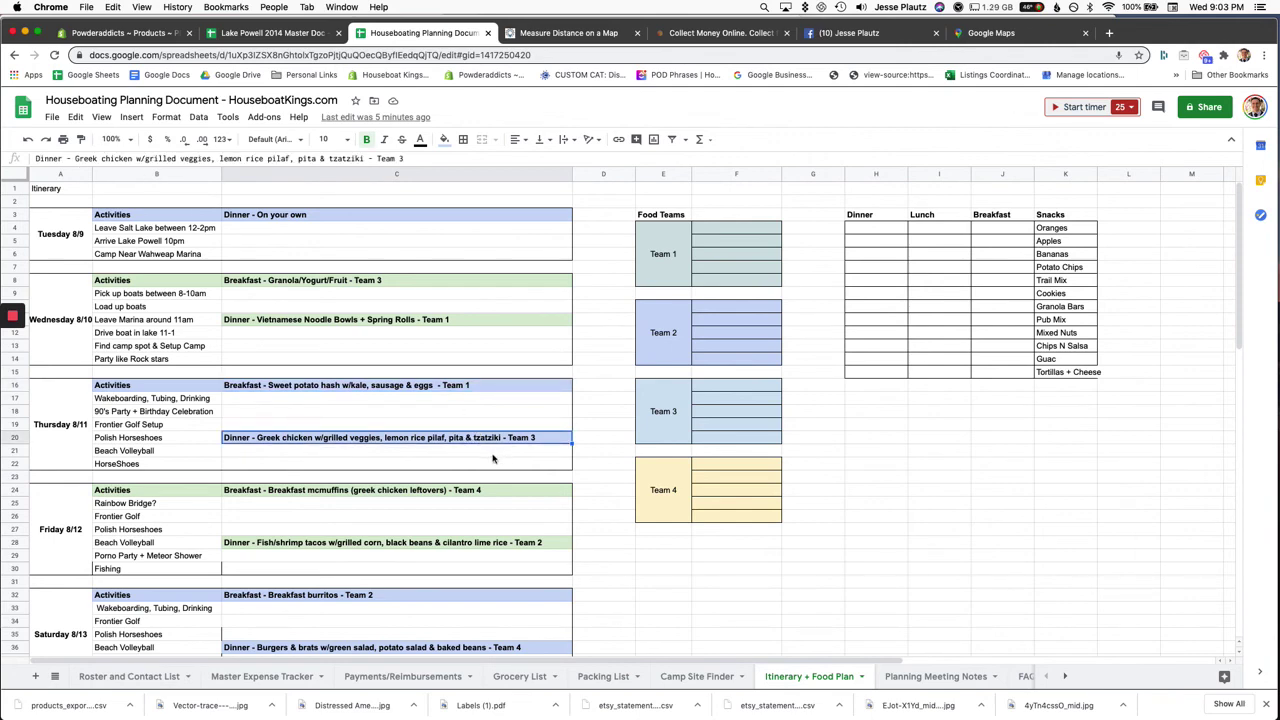
click(458, 325)
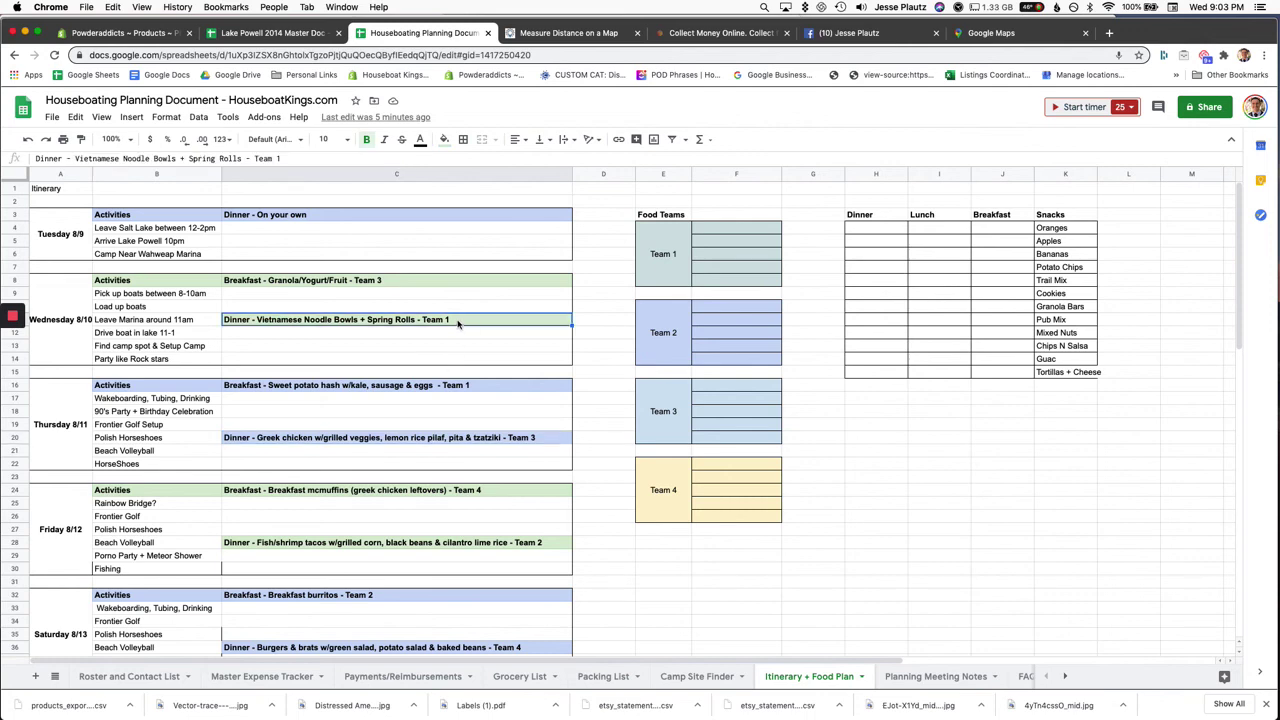
click(482, 385)
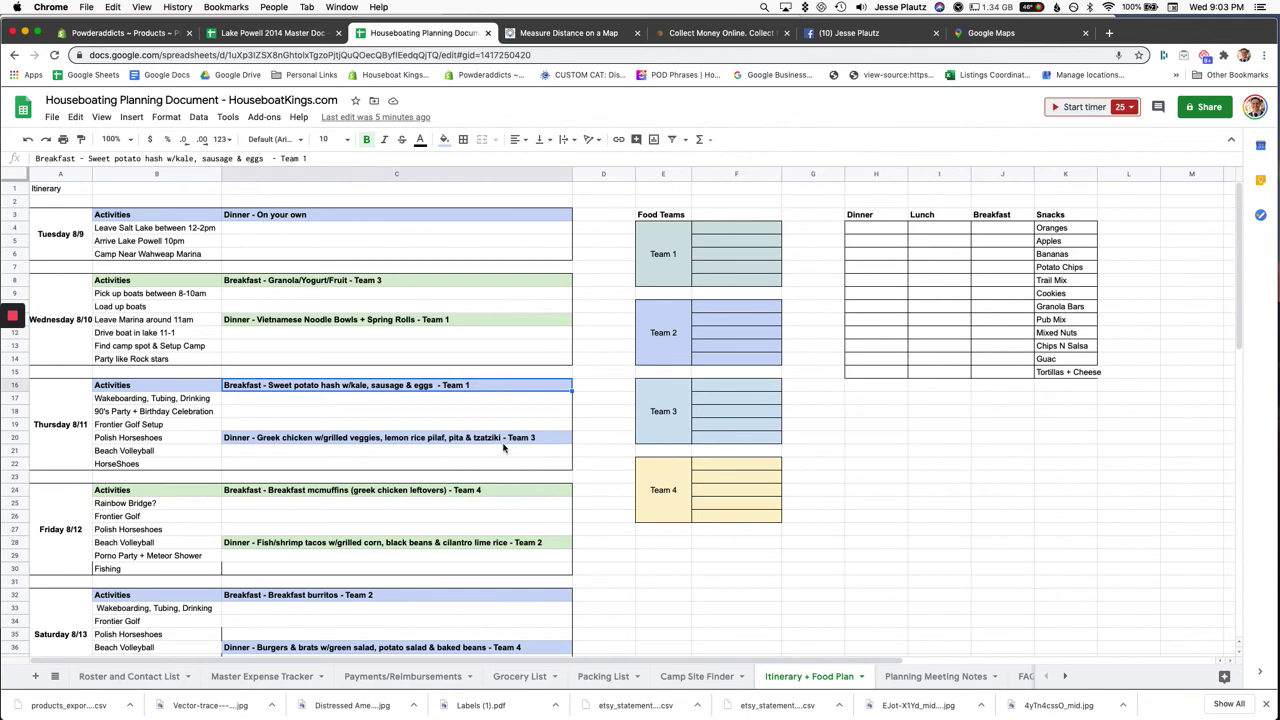
Step: Look through the Friday to Sunday activities and meals in the itinerary, and return to its start
scroll(505, 450, down, 1)
scroll(517, 503, down, 4)
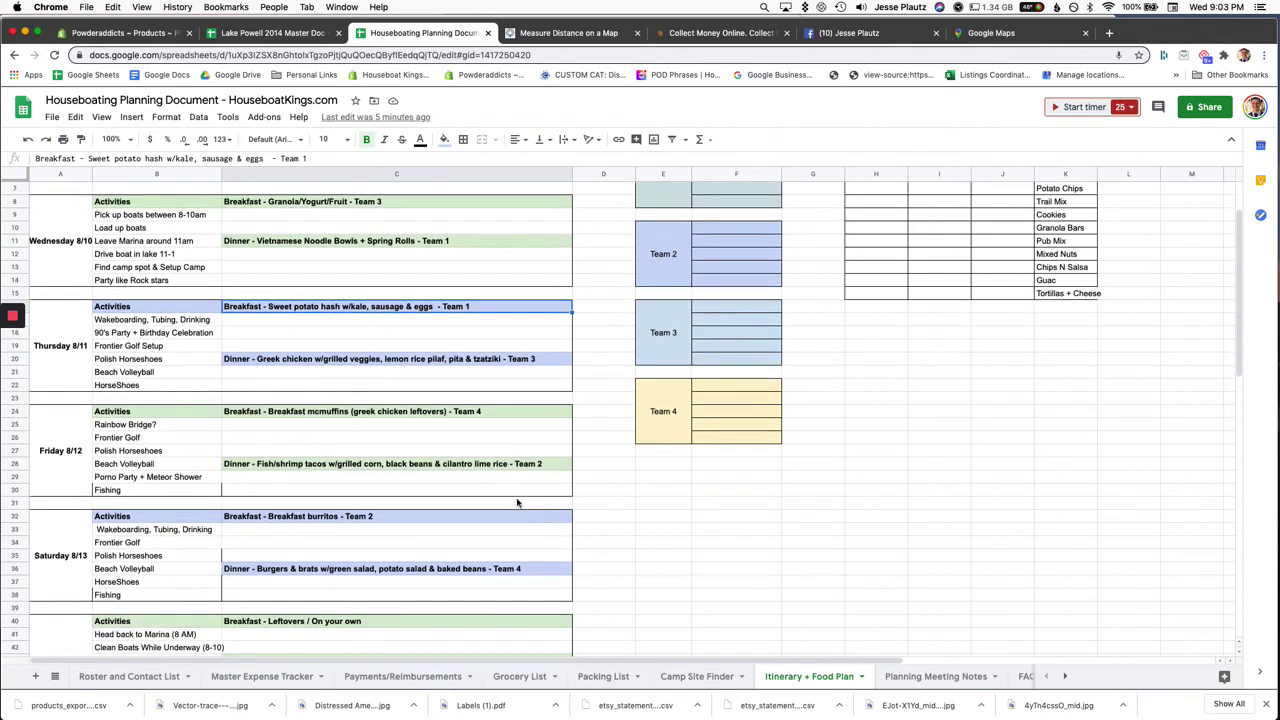
scroll(516, 503, up, 3)
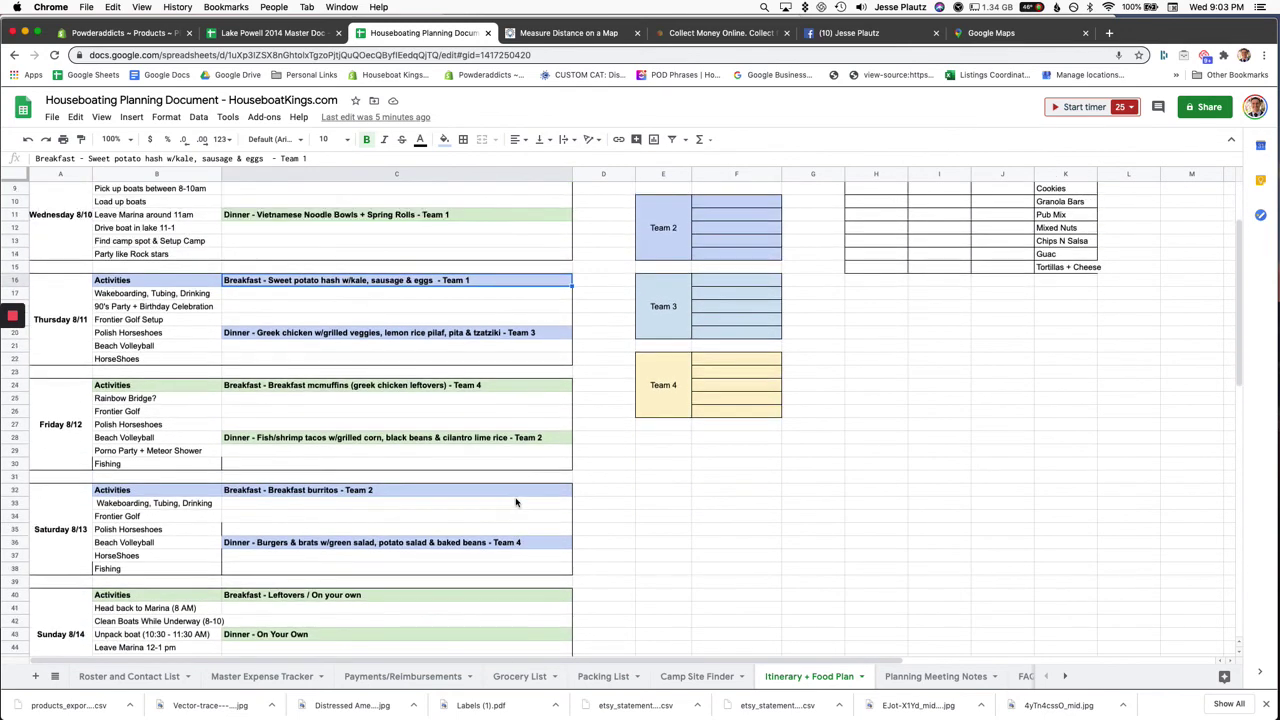
scroll(514, 503, down, 3)
scroll(438, 509, up, 6)
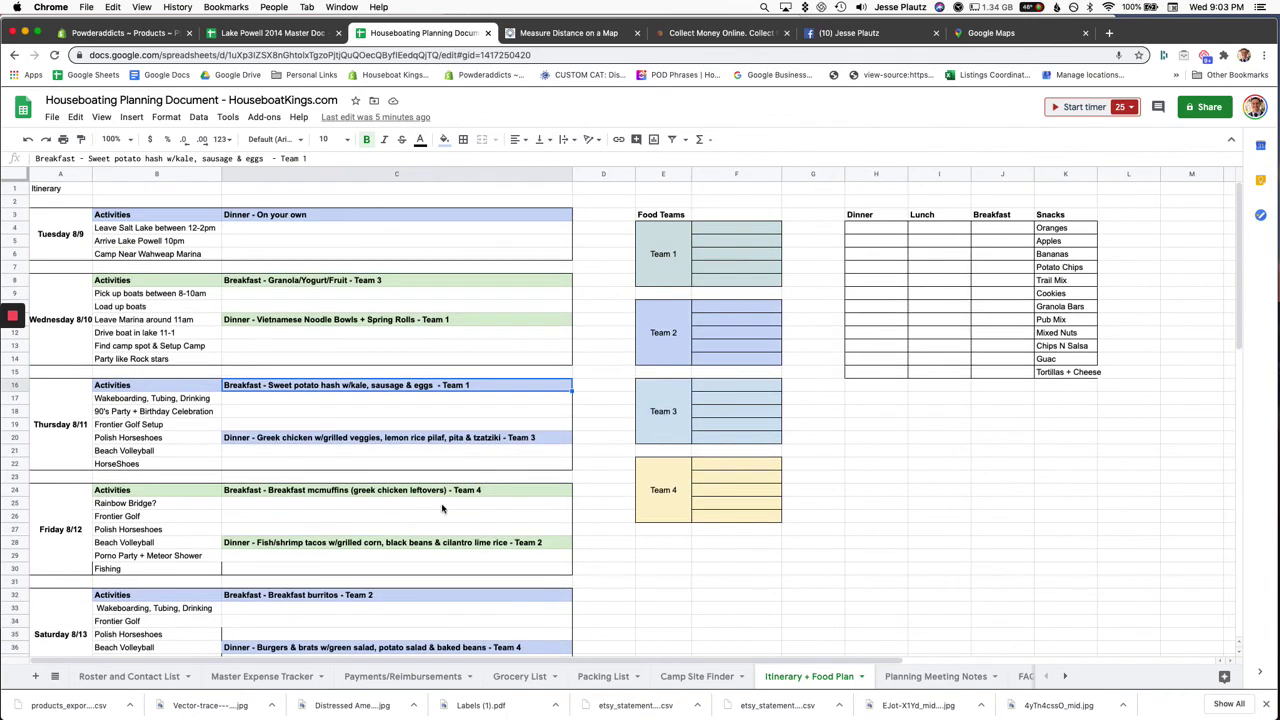
Step: Compare Team 1's Wednesday dinner and Thursday breakfast with Team 3's Thursday dinner
click(410, 321)
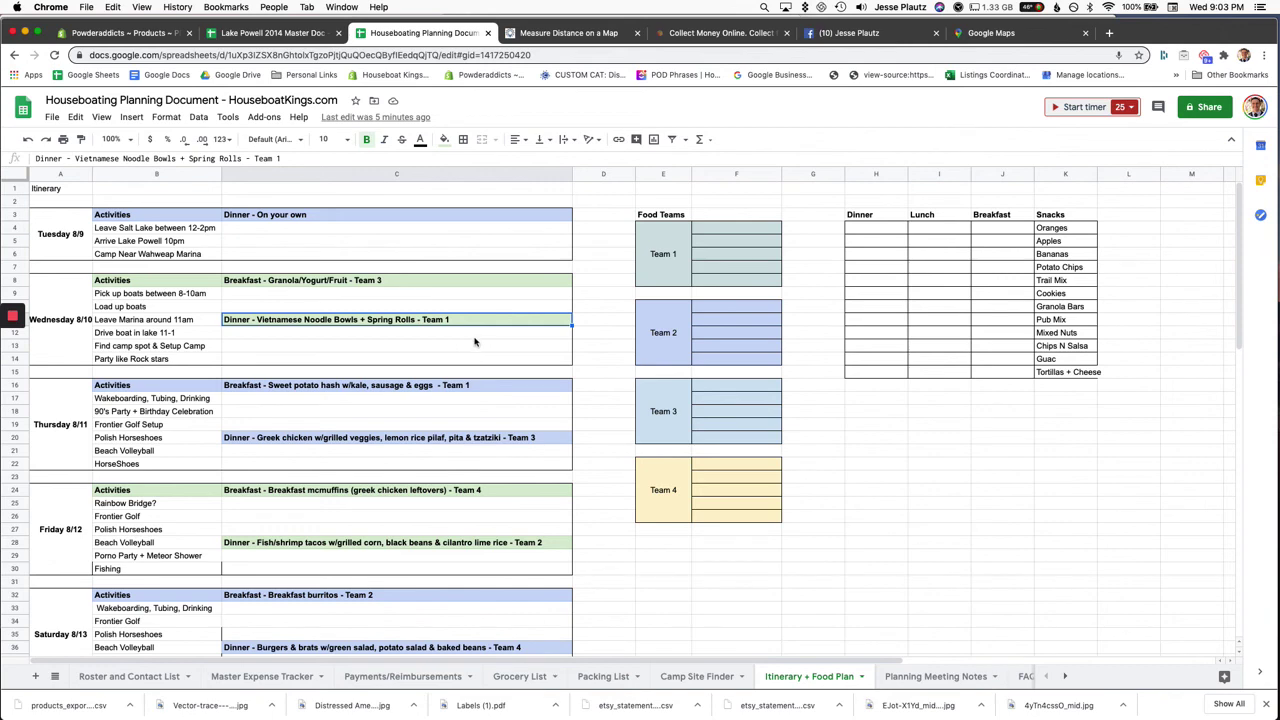
click(492, 389)
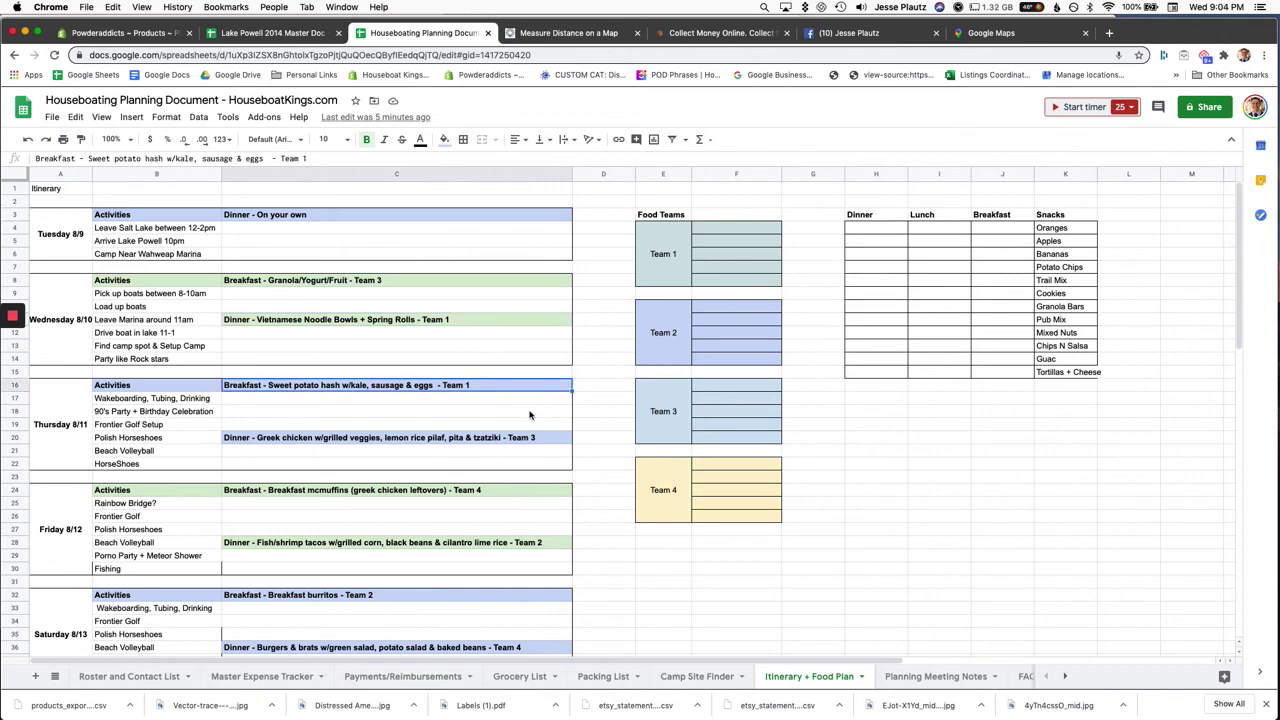
click(528, 432)
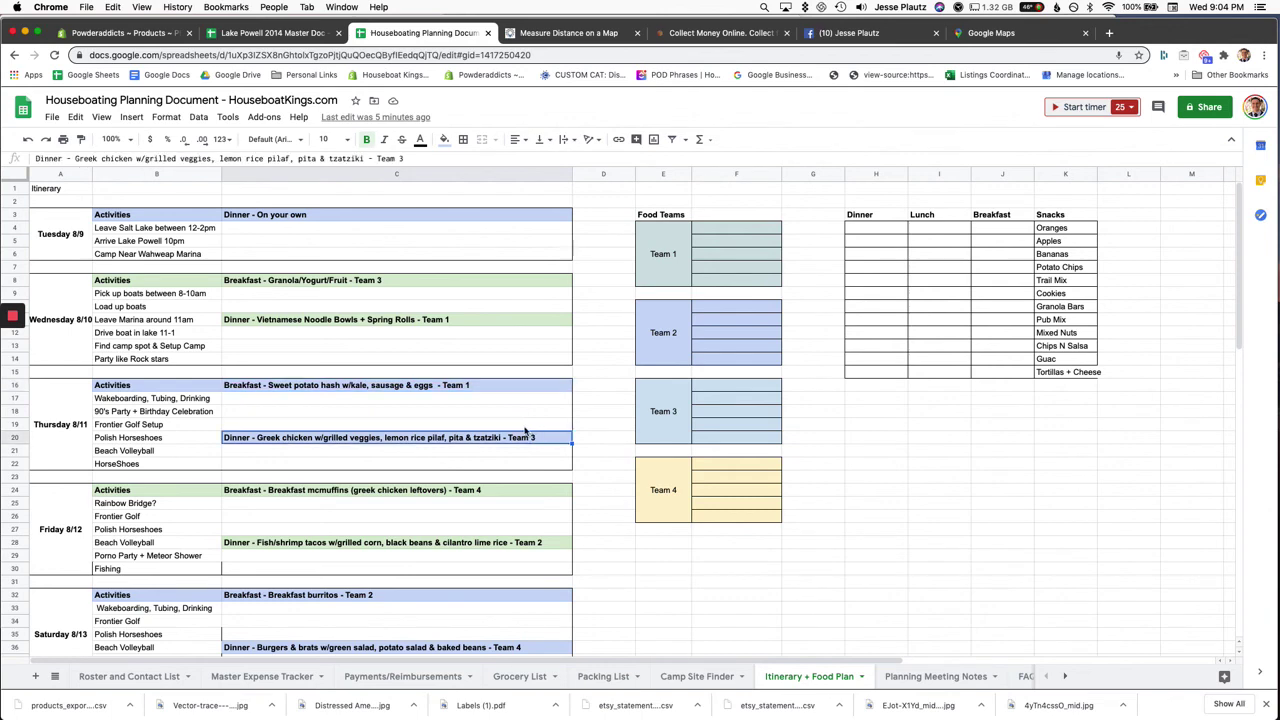
click(477, 387)
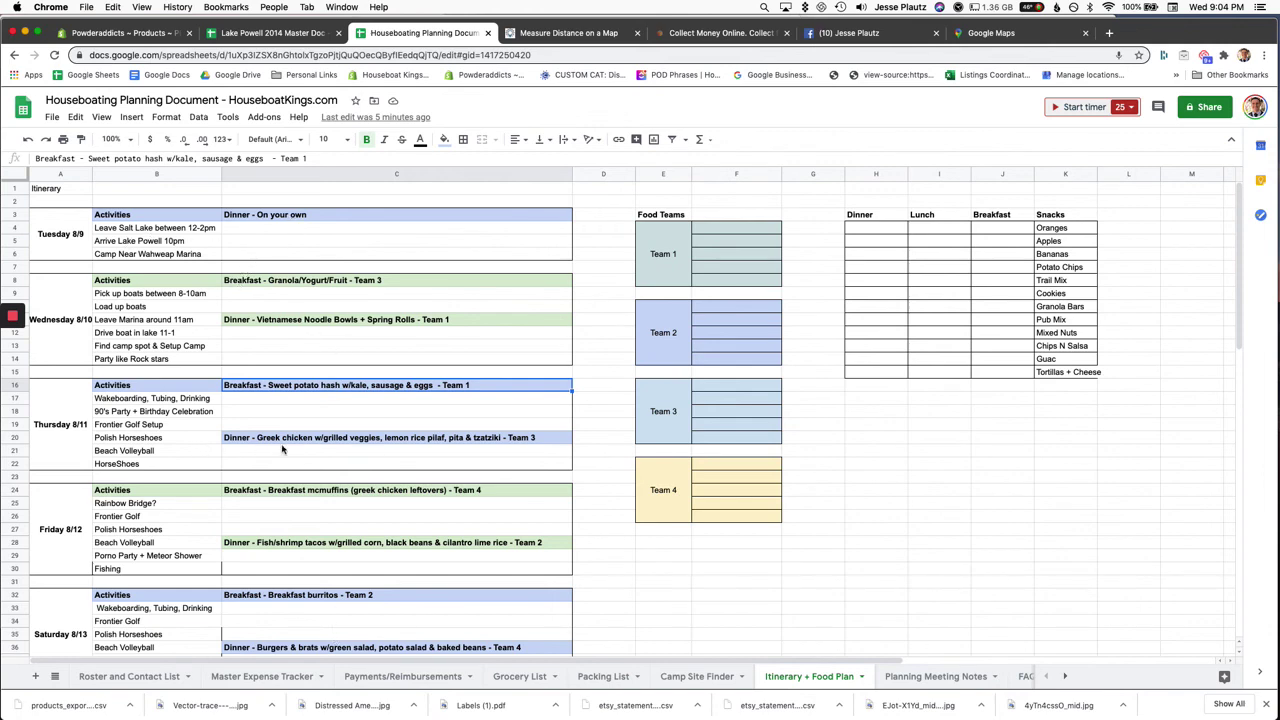
Step: Examine the Food Teams member slots for Teams 2 and 3 alongside Thursday's breakfast and dinner assignments
drag(750, 232, 766, 366)
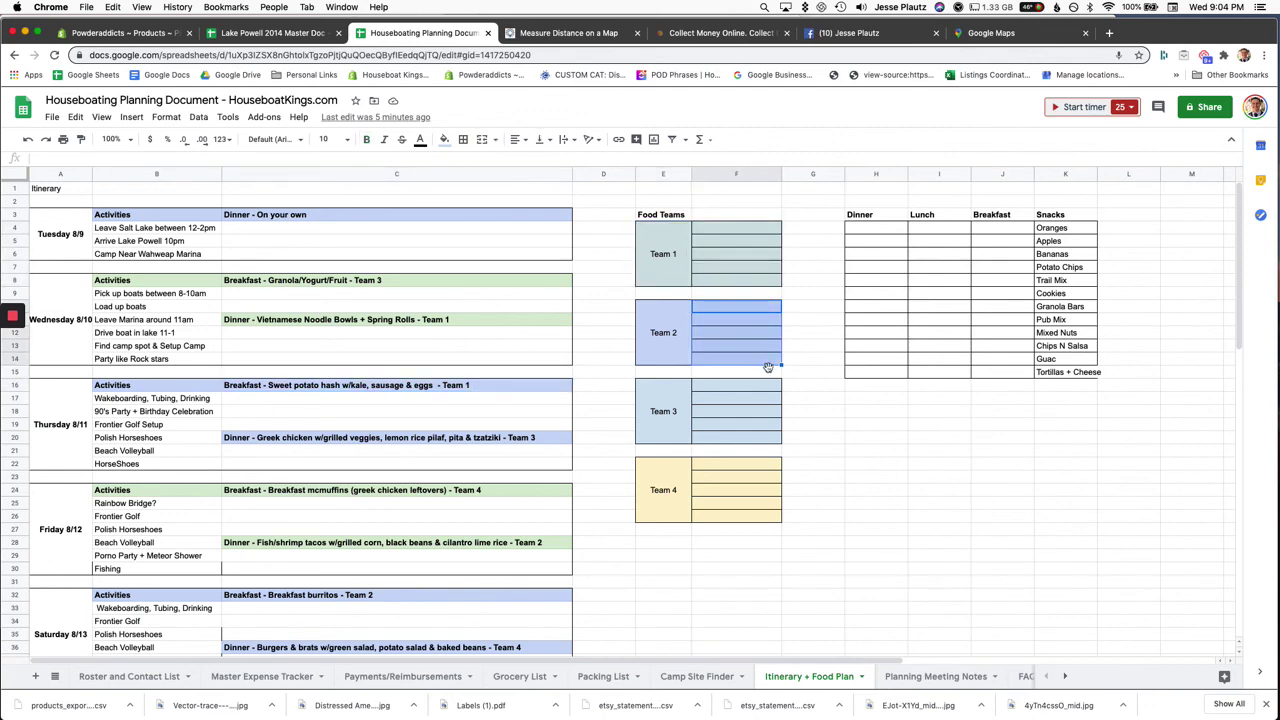
click(765, 400)
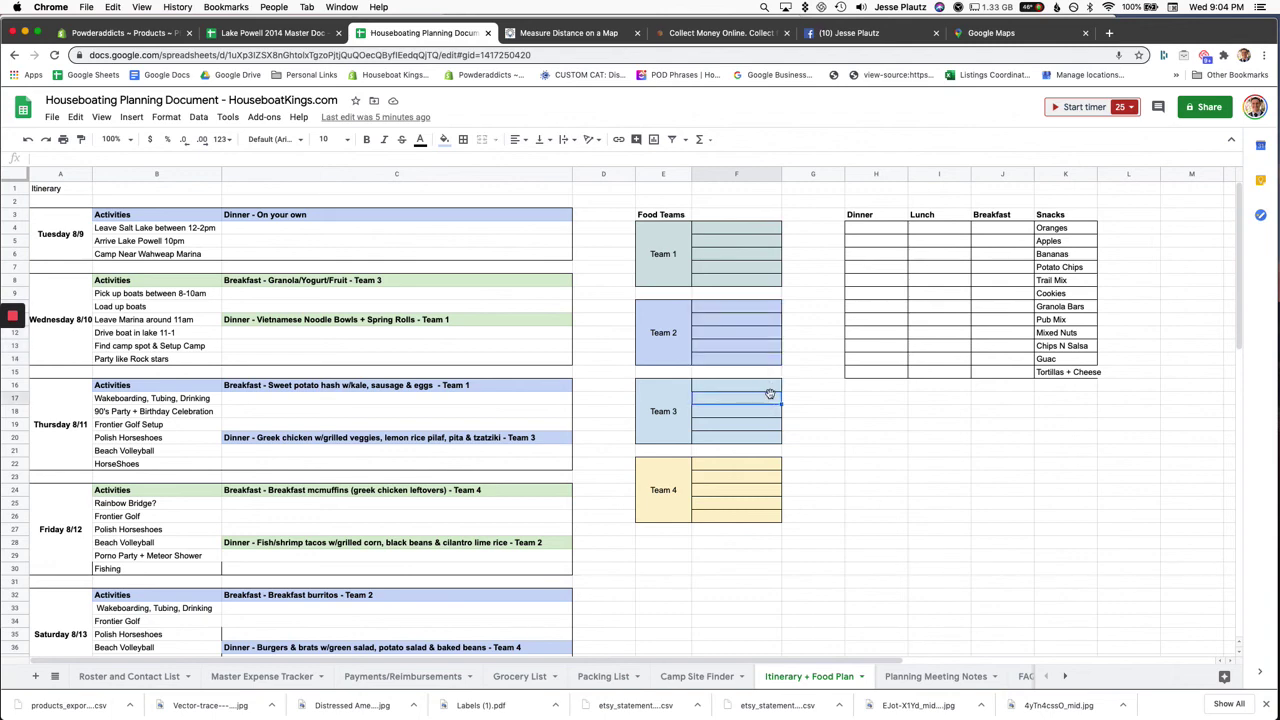
click(442, 390)
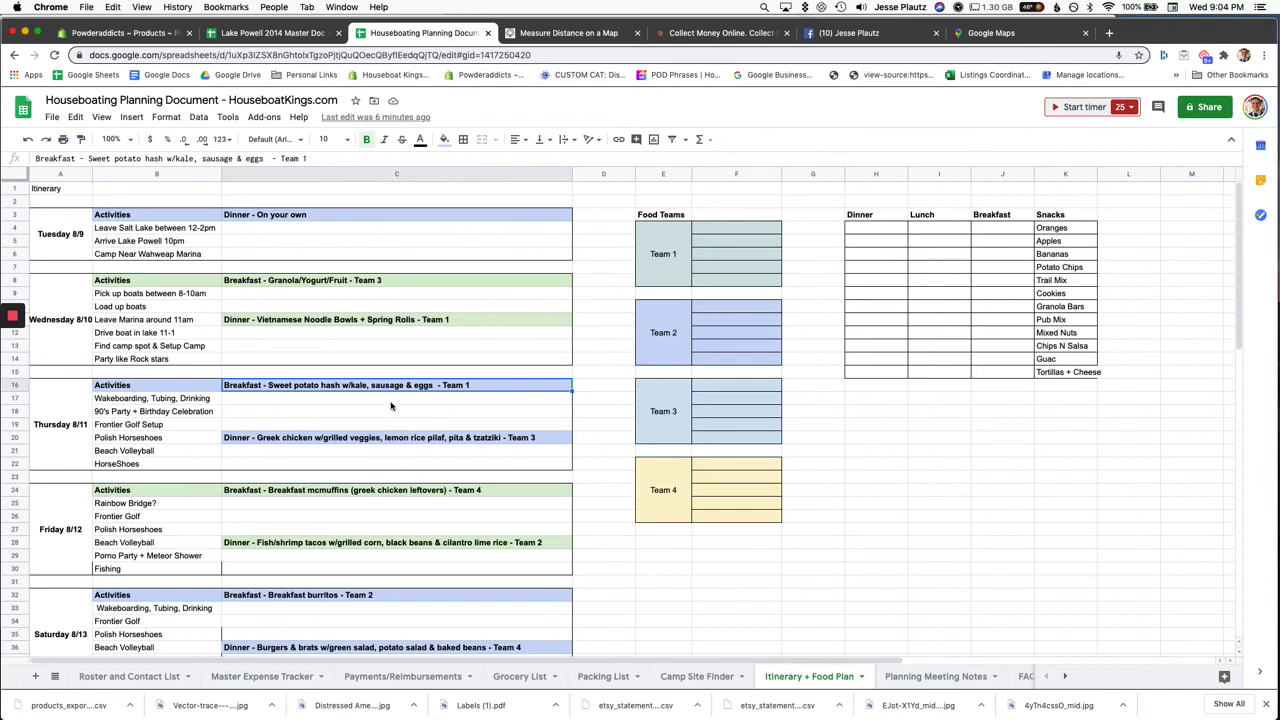
click(372, 441)
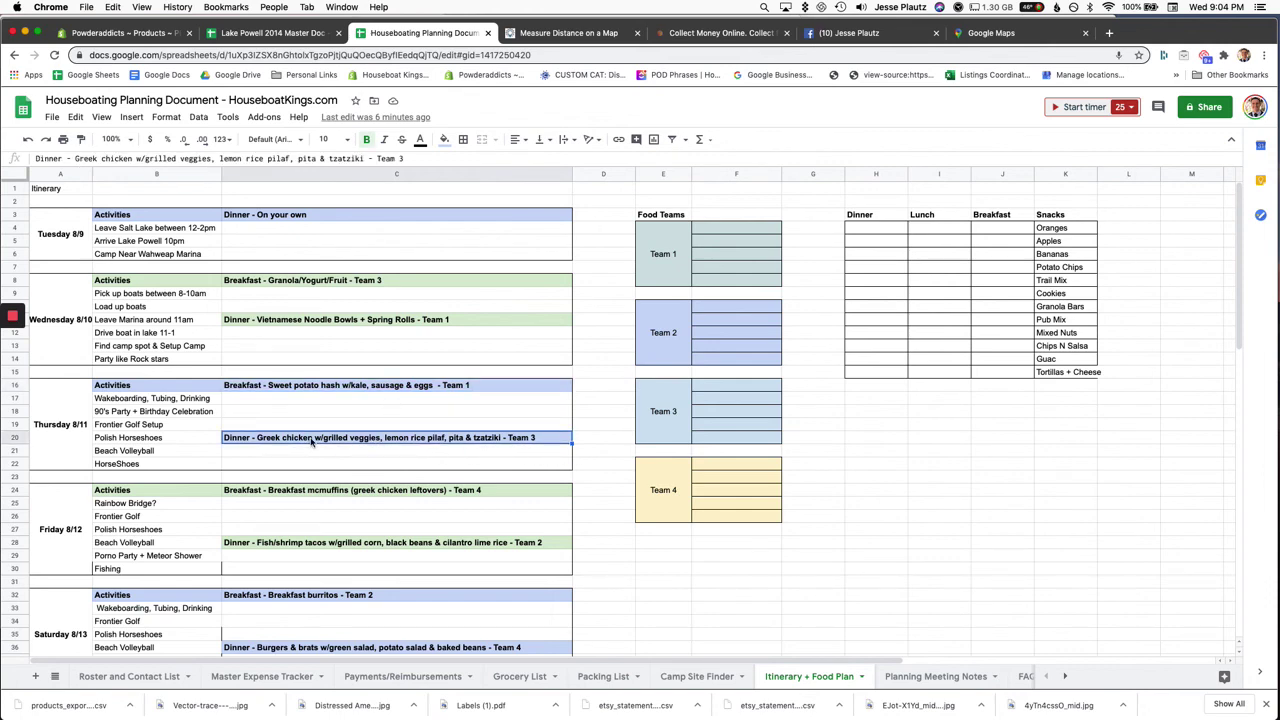
drag(329, 445, 331, 457)
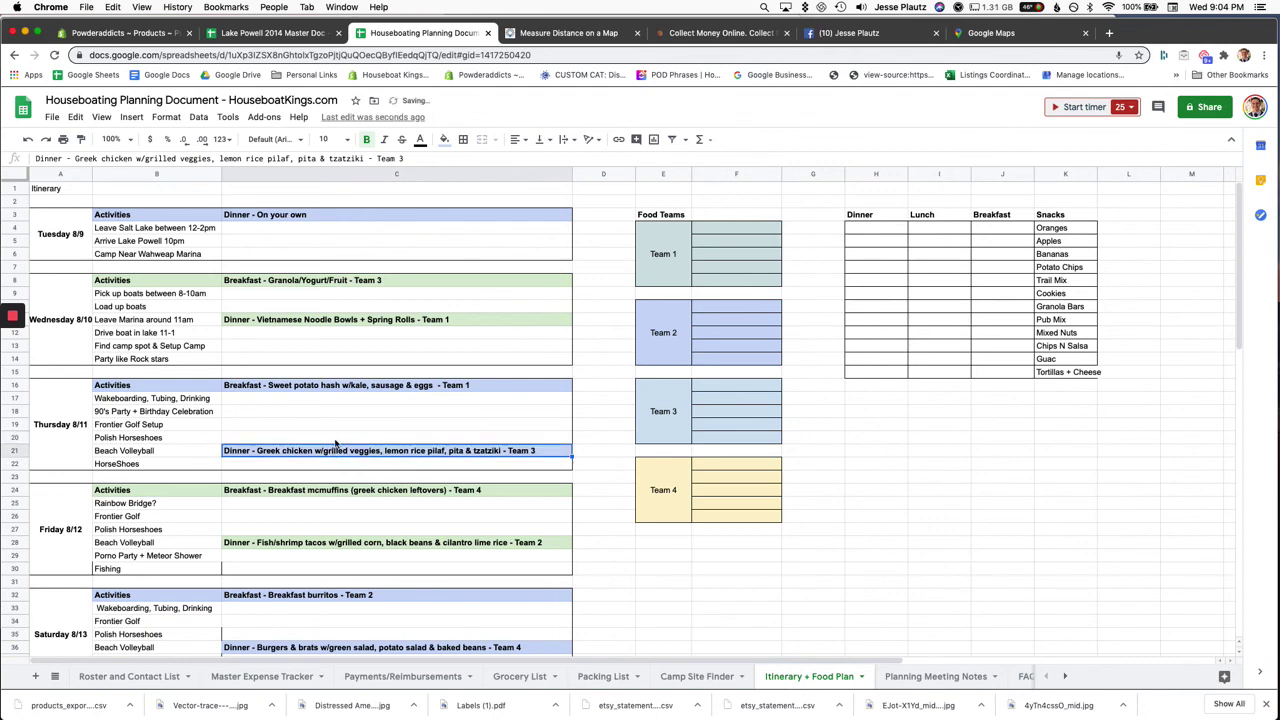
key(ctrl+z)
click(306, 418)
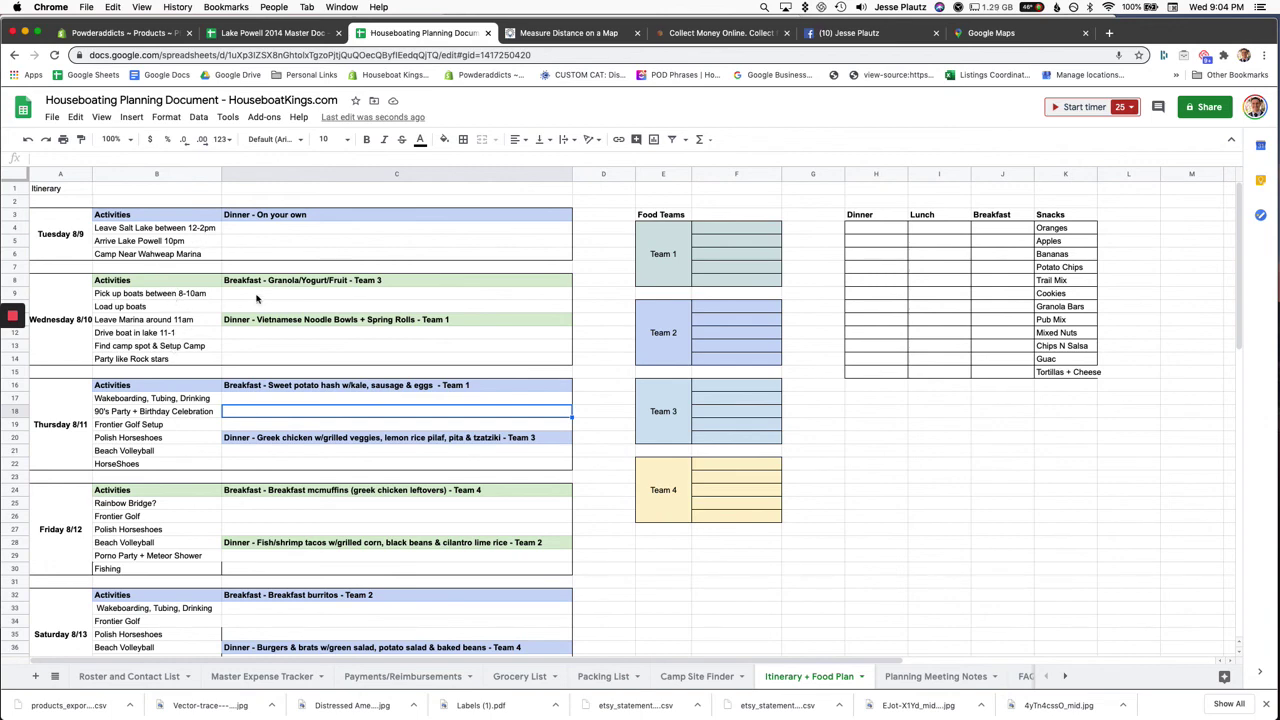
Step: Review the Tuesday and Wednesday activities, from leaving Salt Lake through boat pickup, camp setup and the evening party
click(196, 255)
click(192, 236)
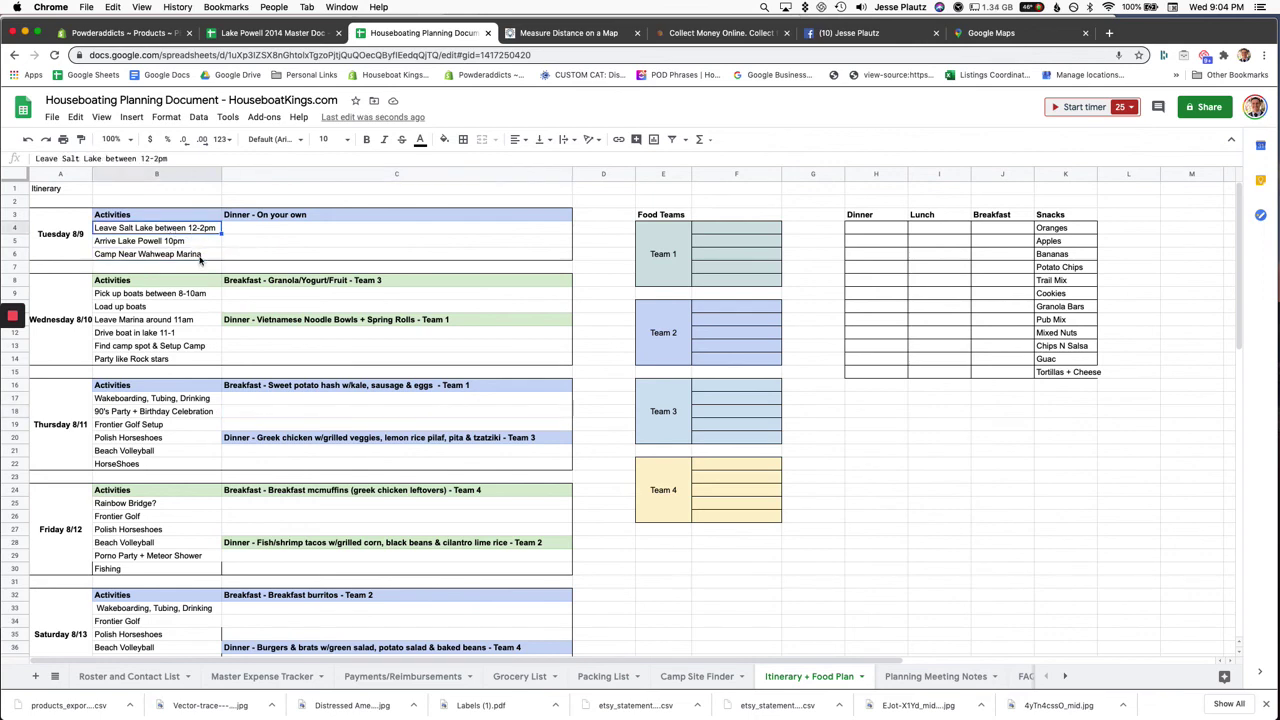
click(205, 257)
click(187, 296)
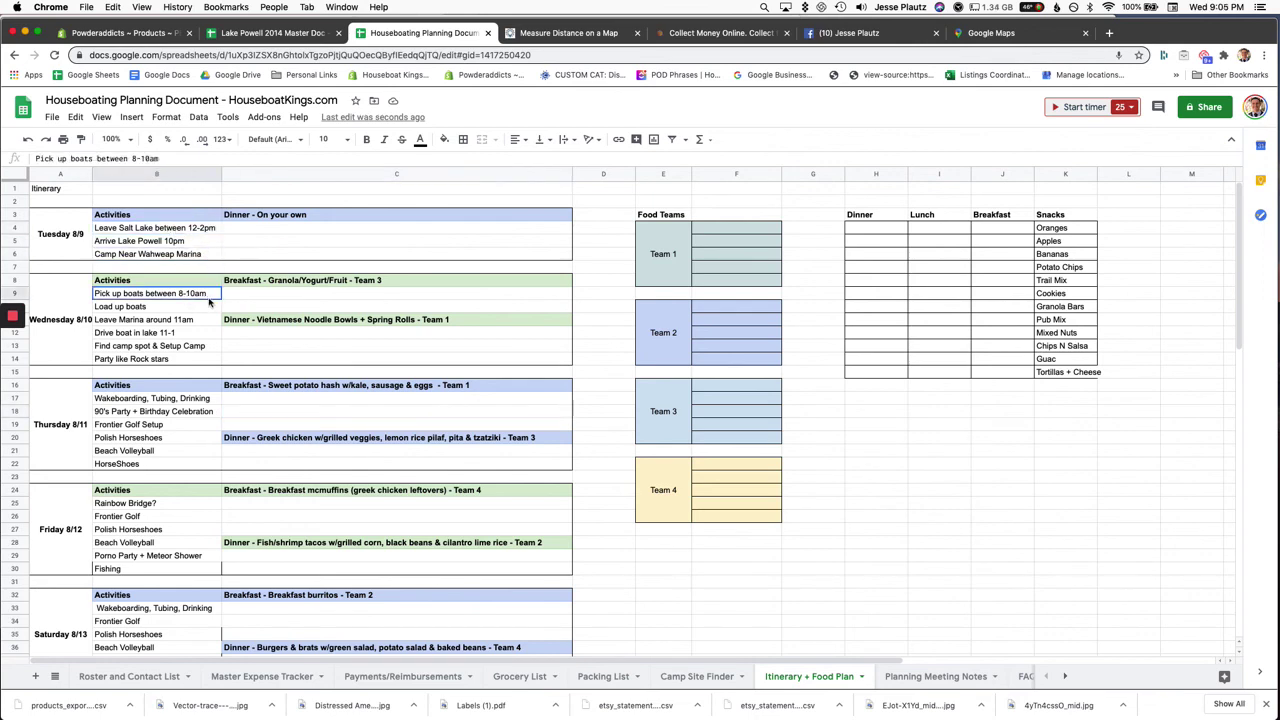
drag(210, 302, 200, 350)
click(200, 350)
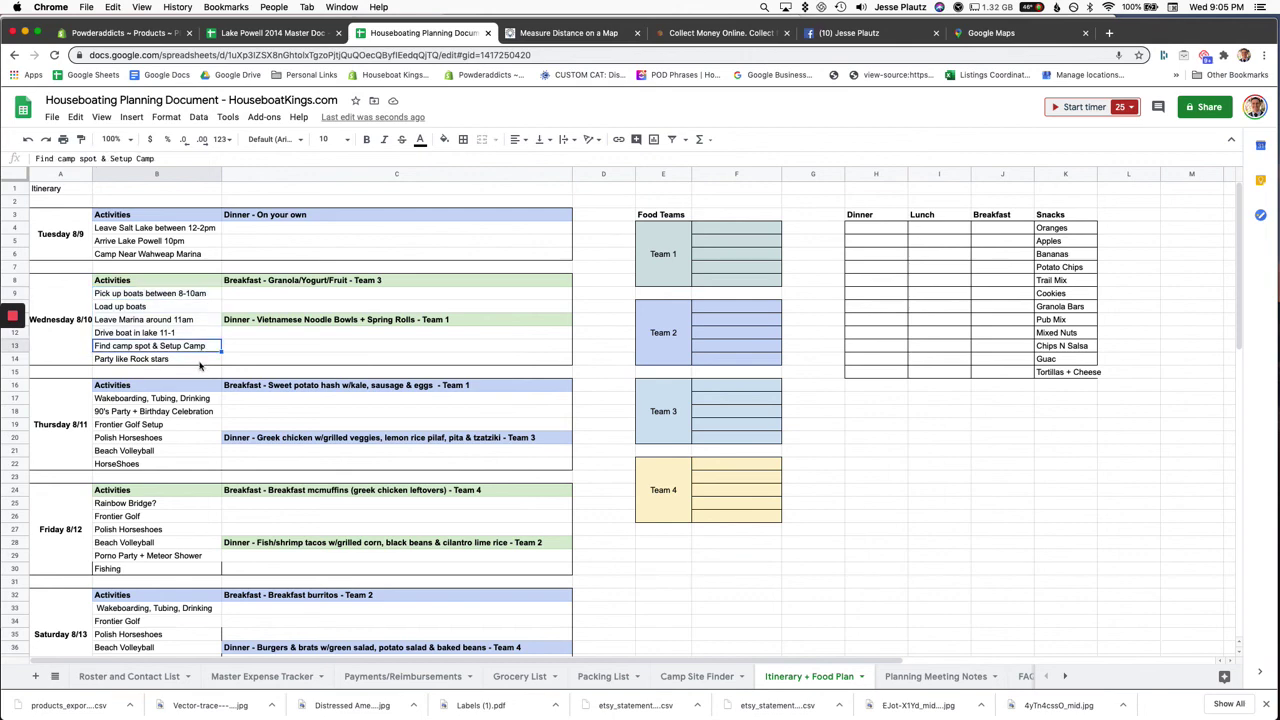
click(198, 360)
Step: Review the activities planned for Thursday 8/11, Friday 8/12 and Saturday 8/13 in the itinerary
drag(190, 400, 190, 460)
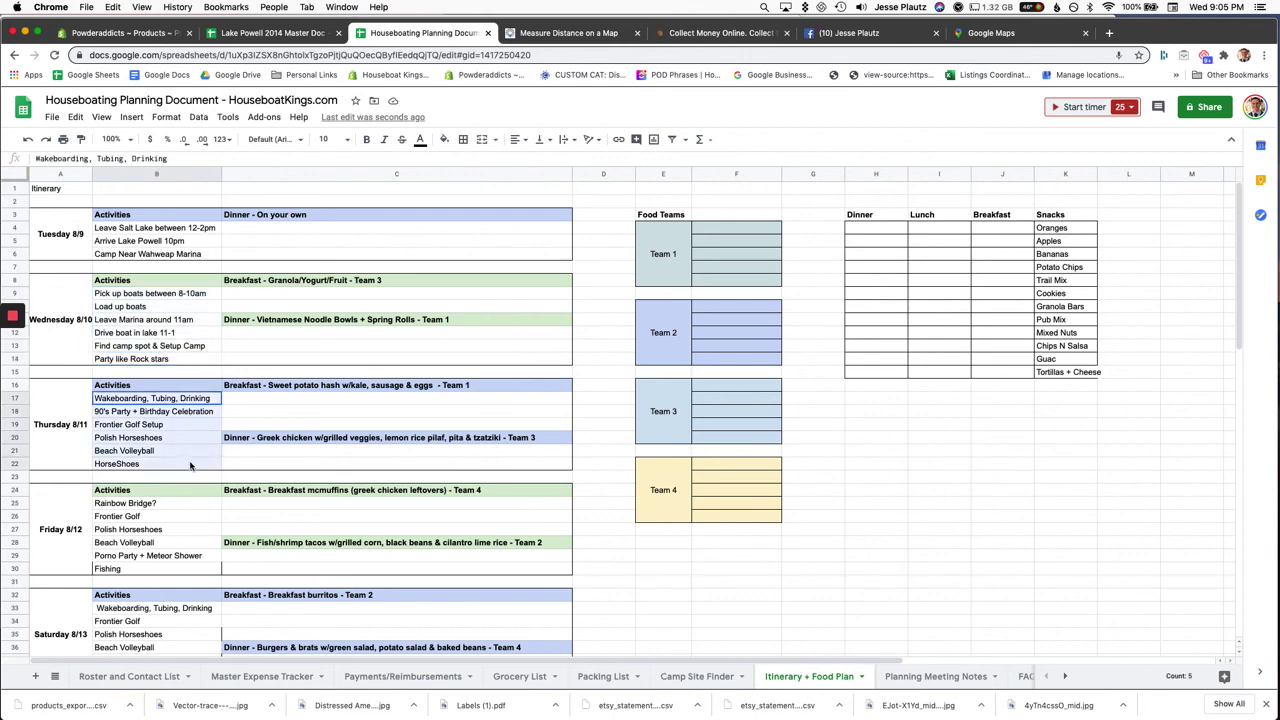
click(189, 509)
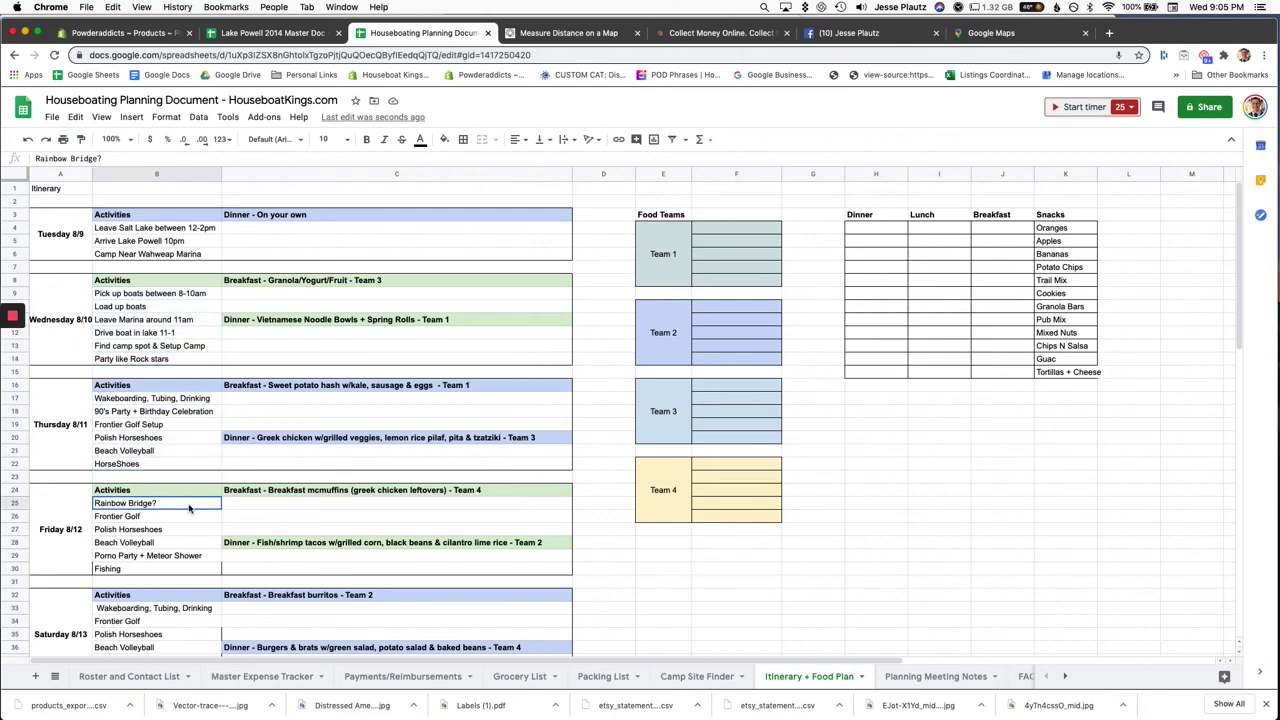
drag(189, 509, 191, 568)
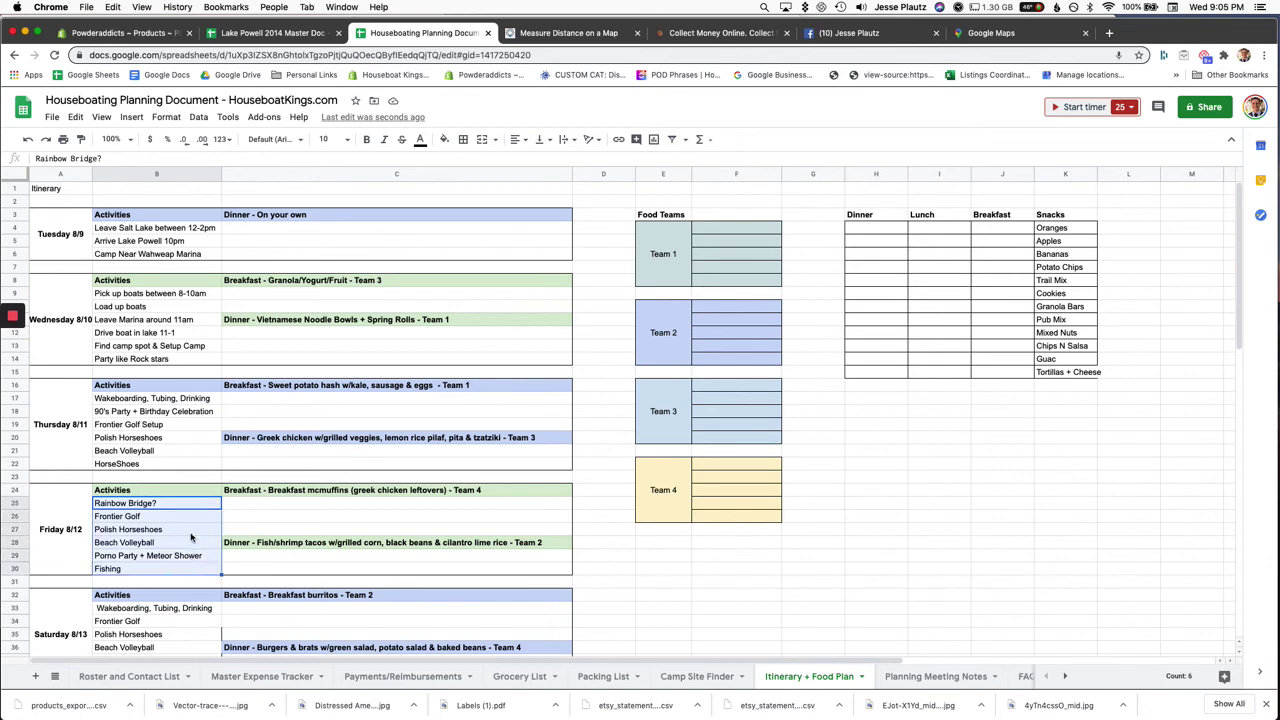
click(192, 531)
scroll(198, 534, down, 3)
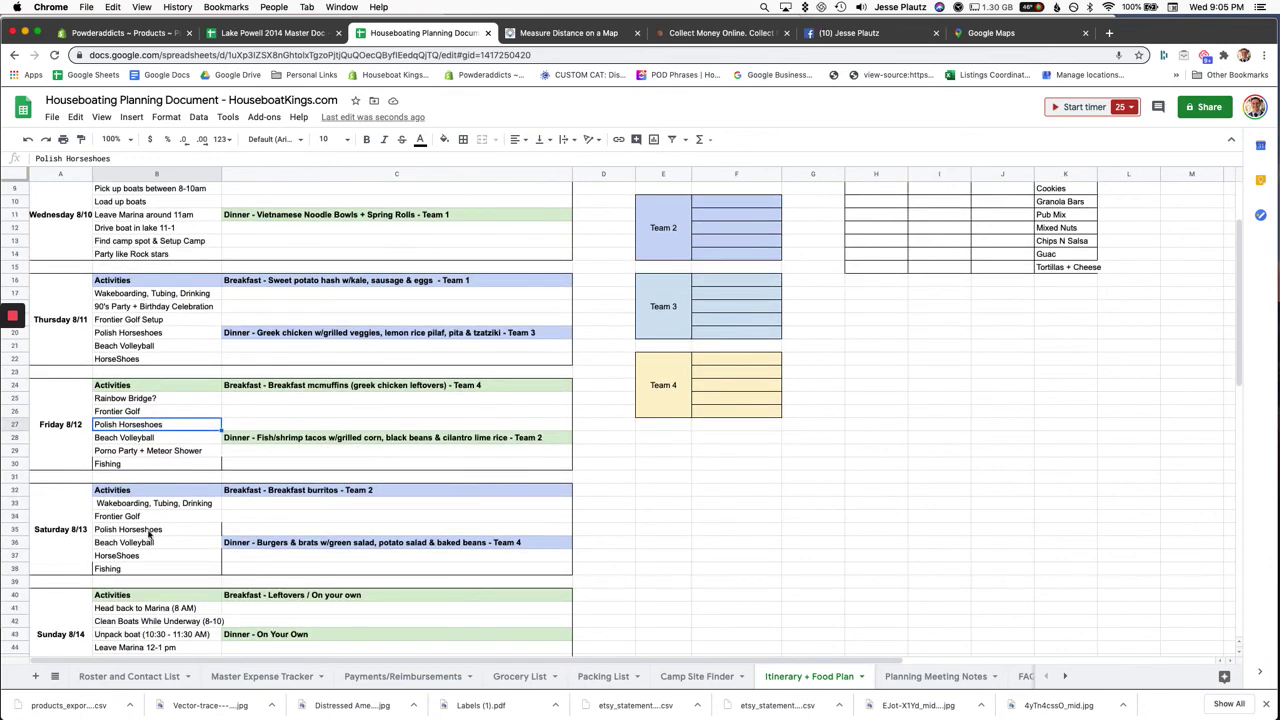
scroll(163, 533, down, 1)
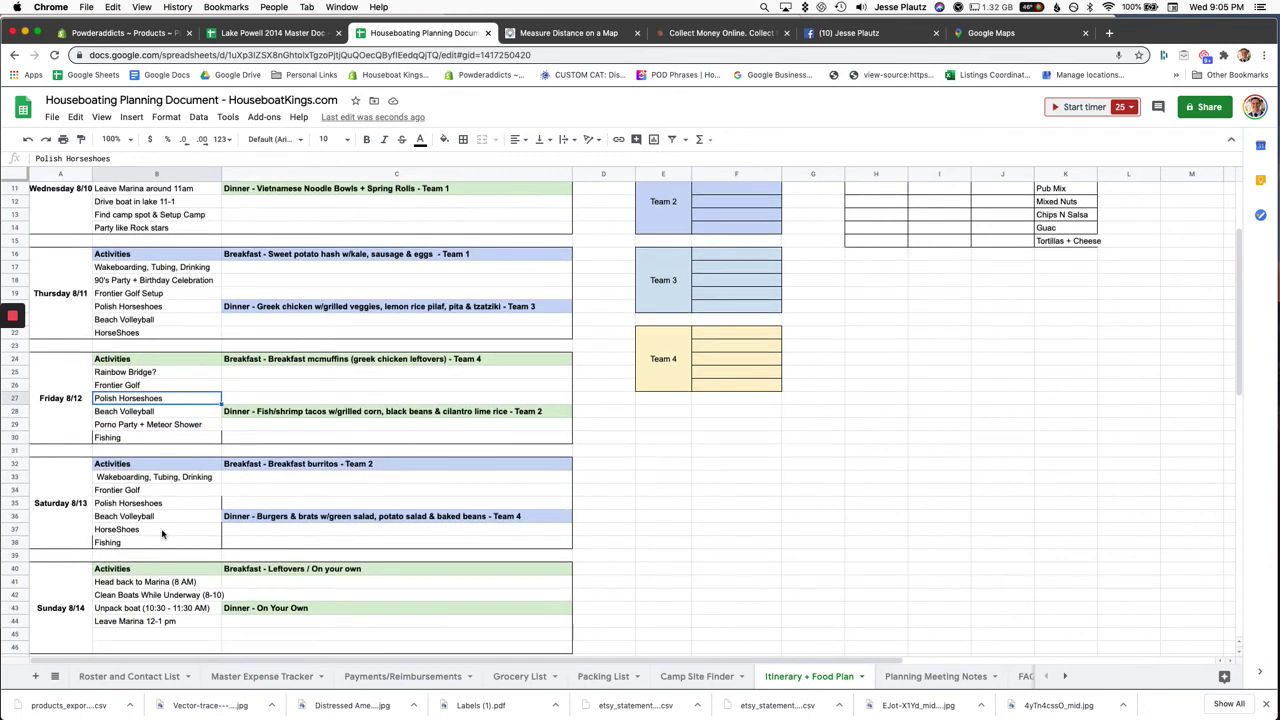
scroll(170, 528, down, 1)
drag(180, 455, 181, 507)
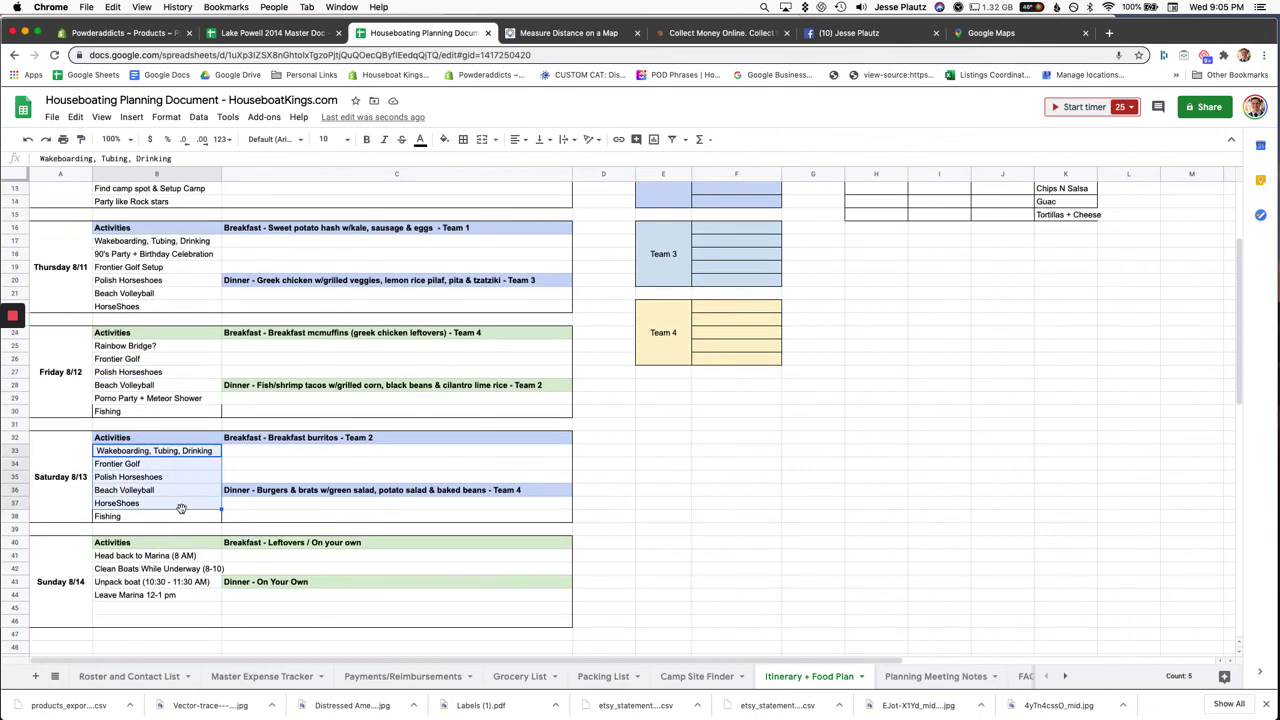
Step: Examine Sunday 8/14's marina return, boat cleaning and unpacking schedule, and return to the start of the itinerary
scroll(182, 512, down, 2)
click(172, 503)
click(178, 491)
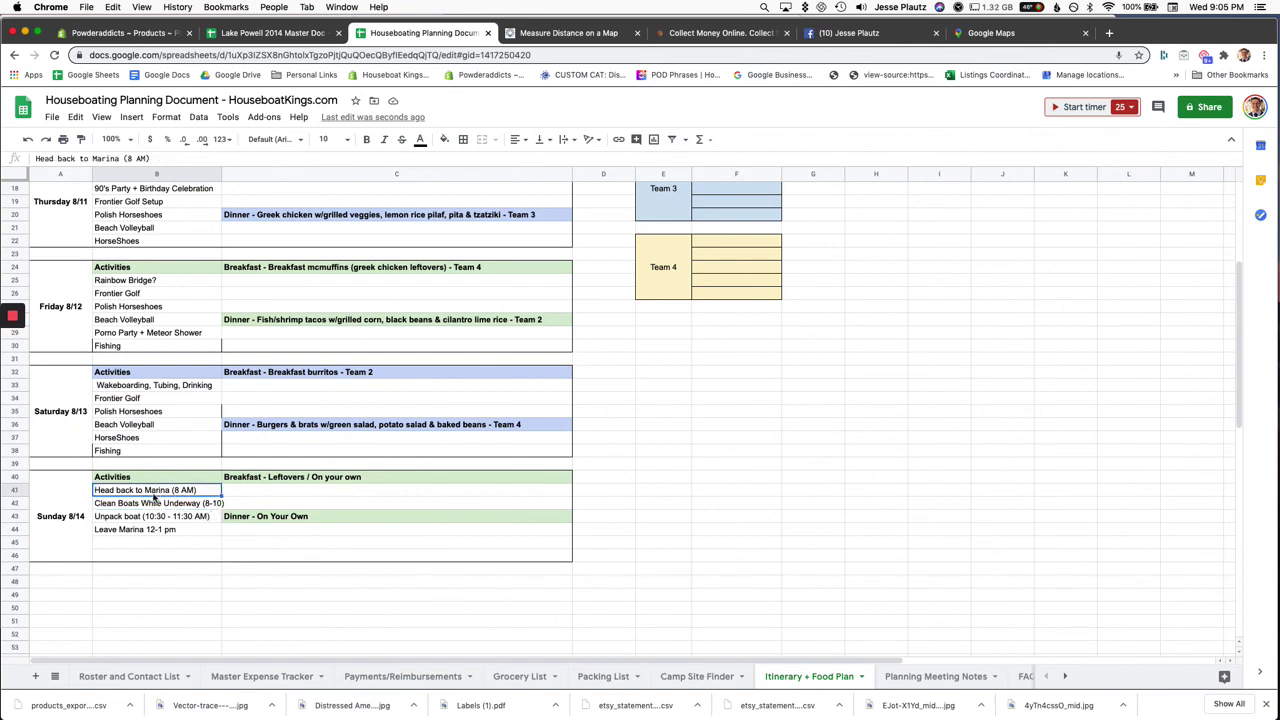
click(172, 509)
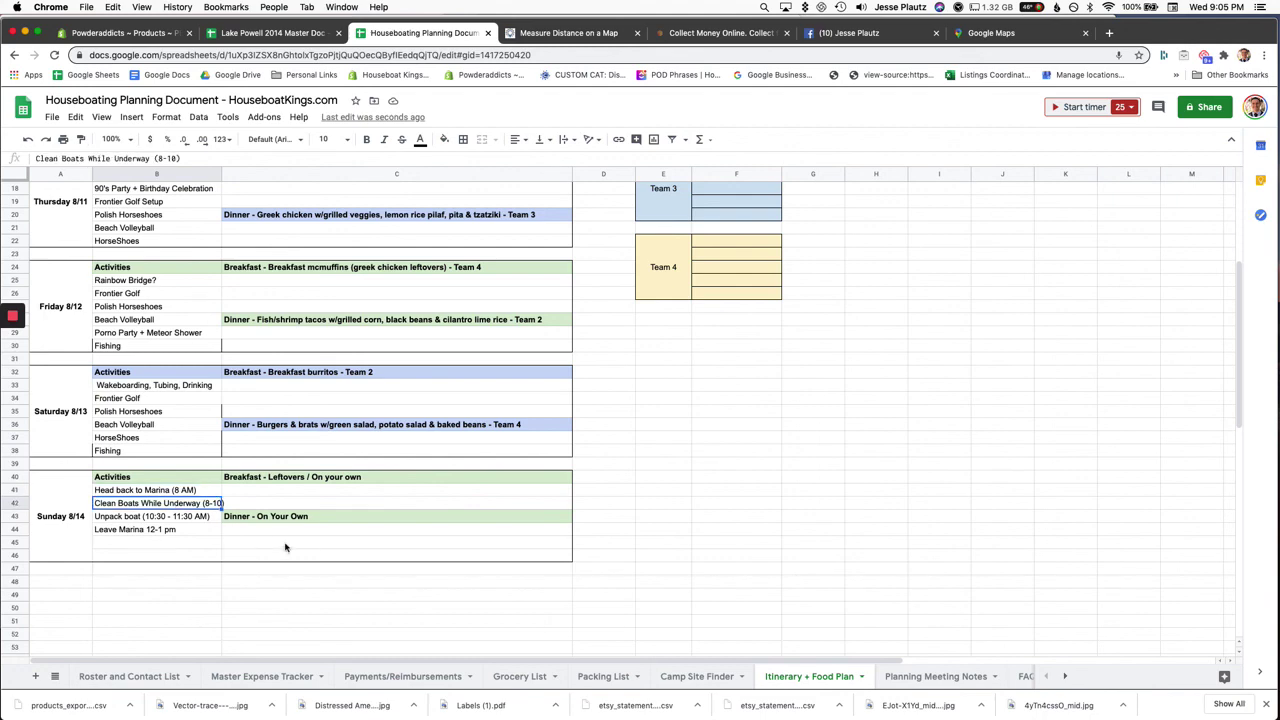
click(171, 521)
click(698, 543)
scroll(122, 534, up, 6)
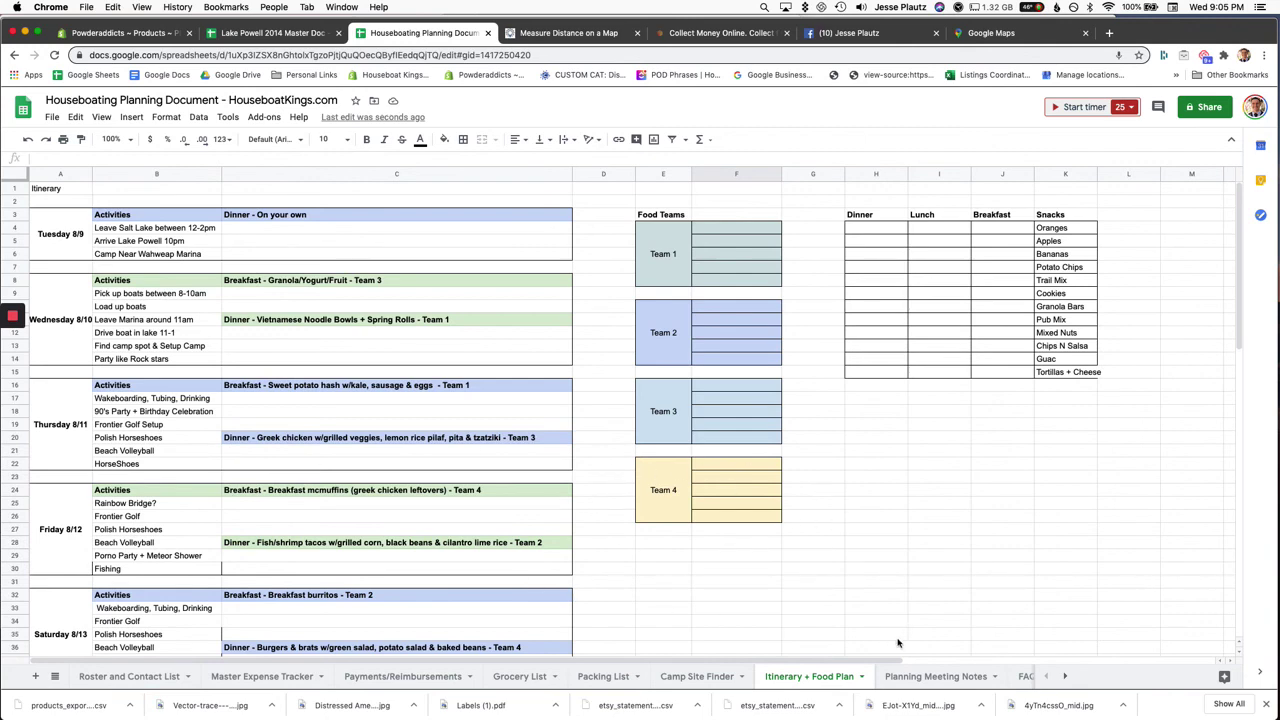
Step: Open the Planning Meeting Notes sheet and examine the special needs note and the Responsible section's reminders
click(931, 677)
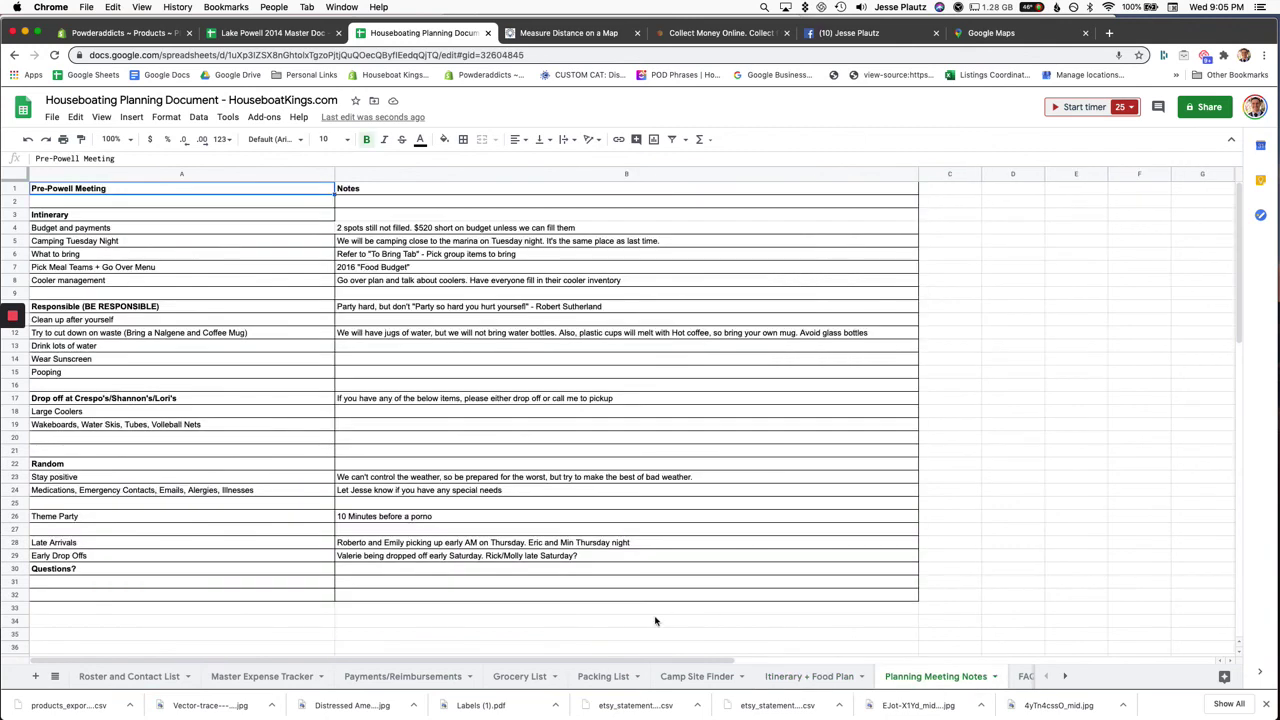
click(488, 491)
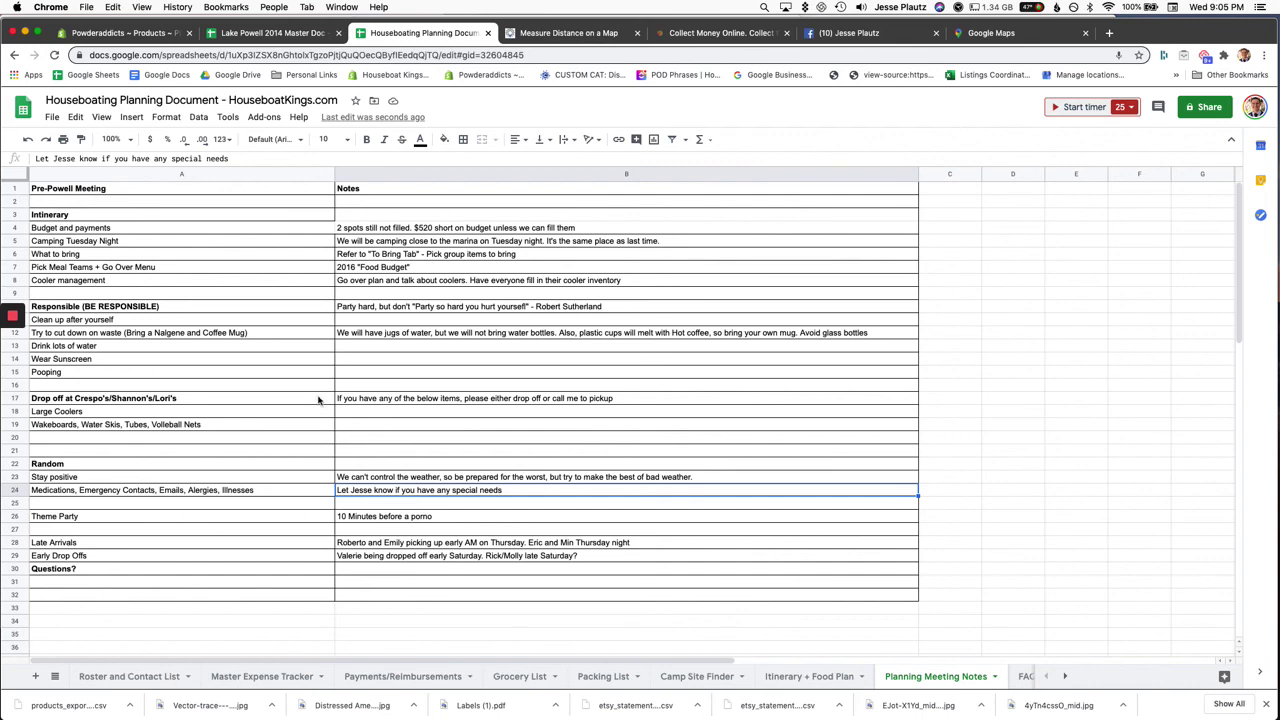
click(254, 310)
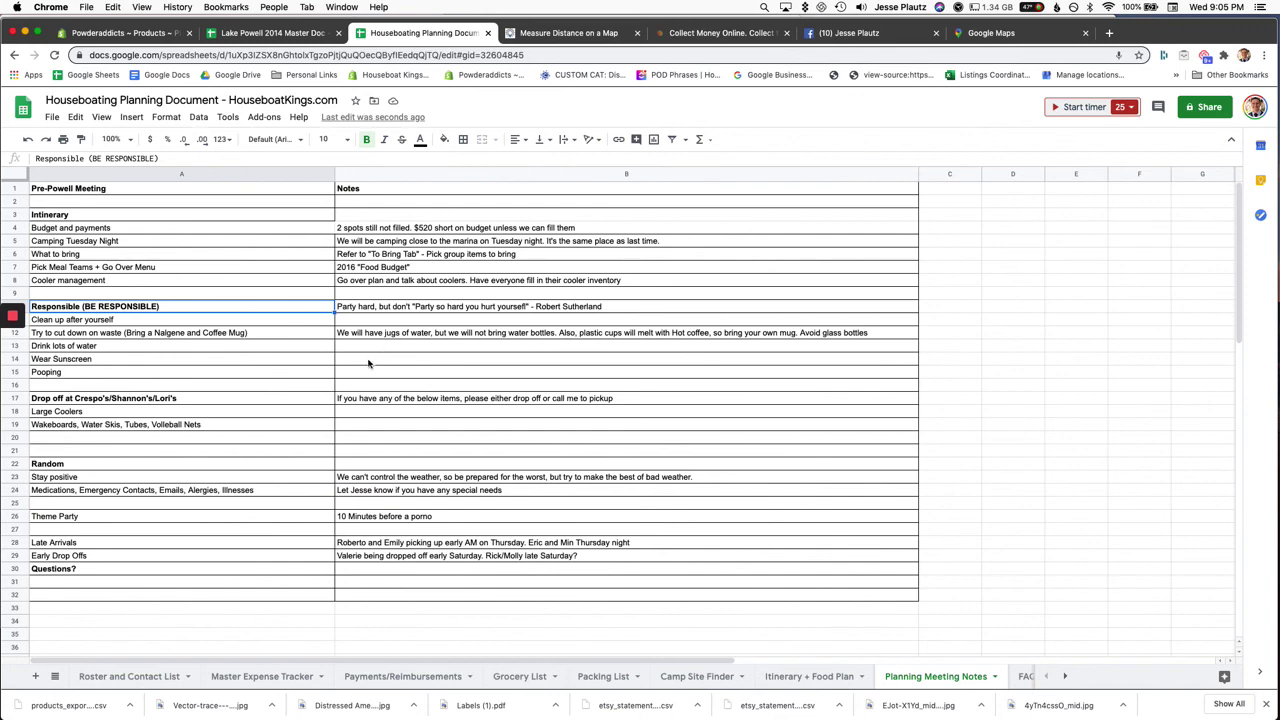
click(162, 336)
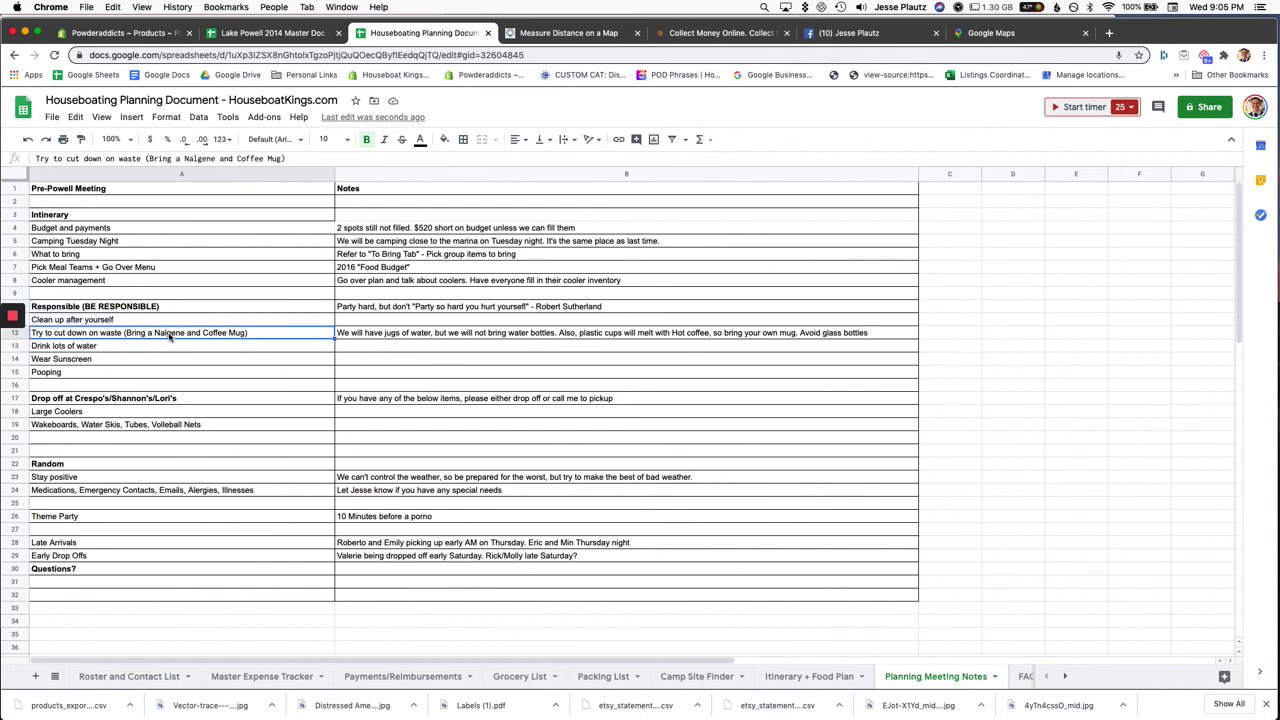
click(176, 363)
click(260, 375)
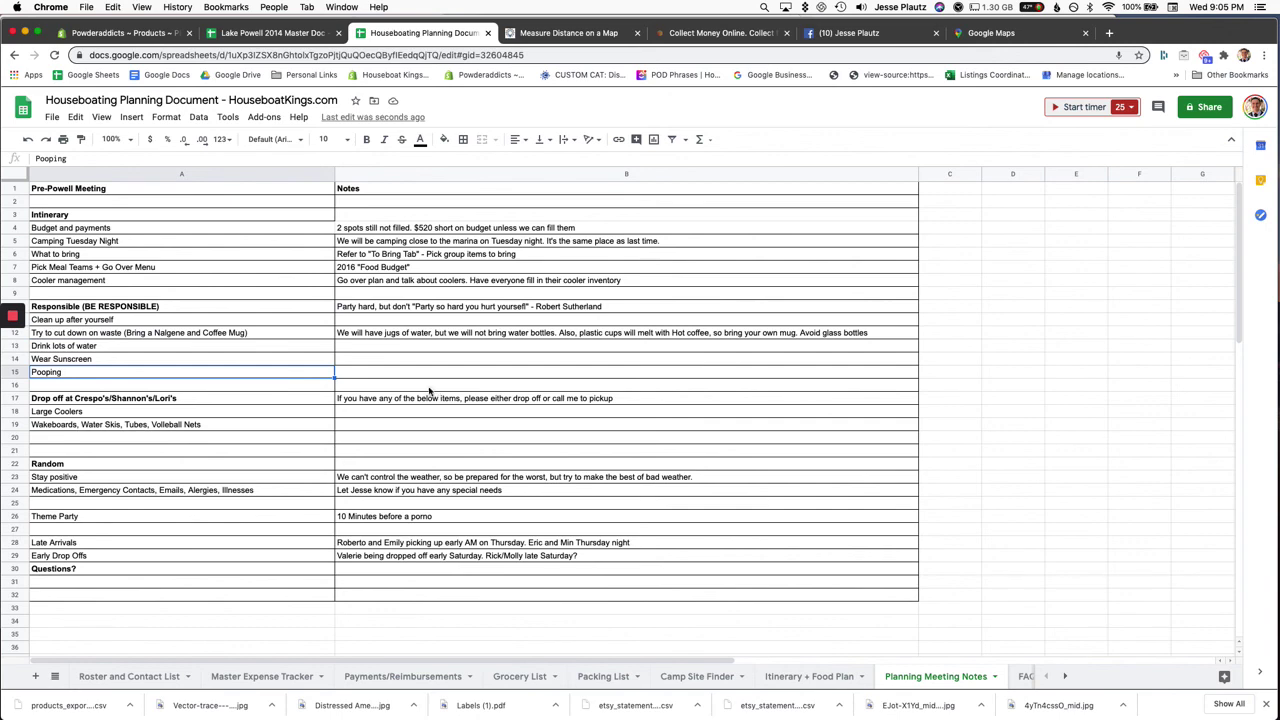
Step: Read the meeting topics on cooler management, what to bring, staying positive and the theme party
click(121, 284)
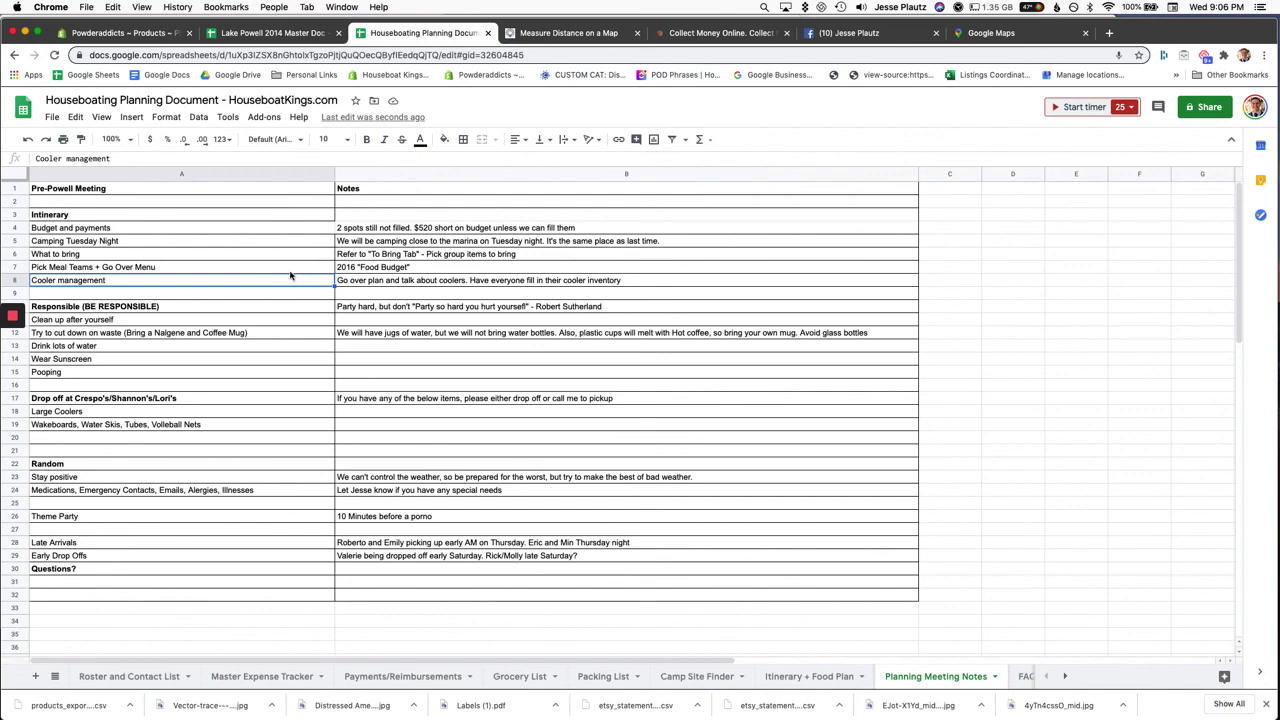
click(203, 258)
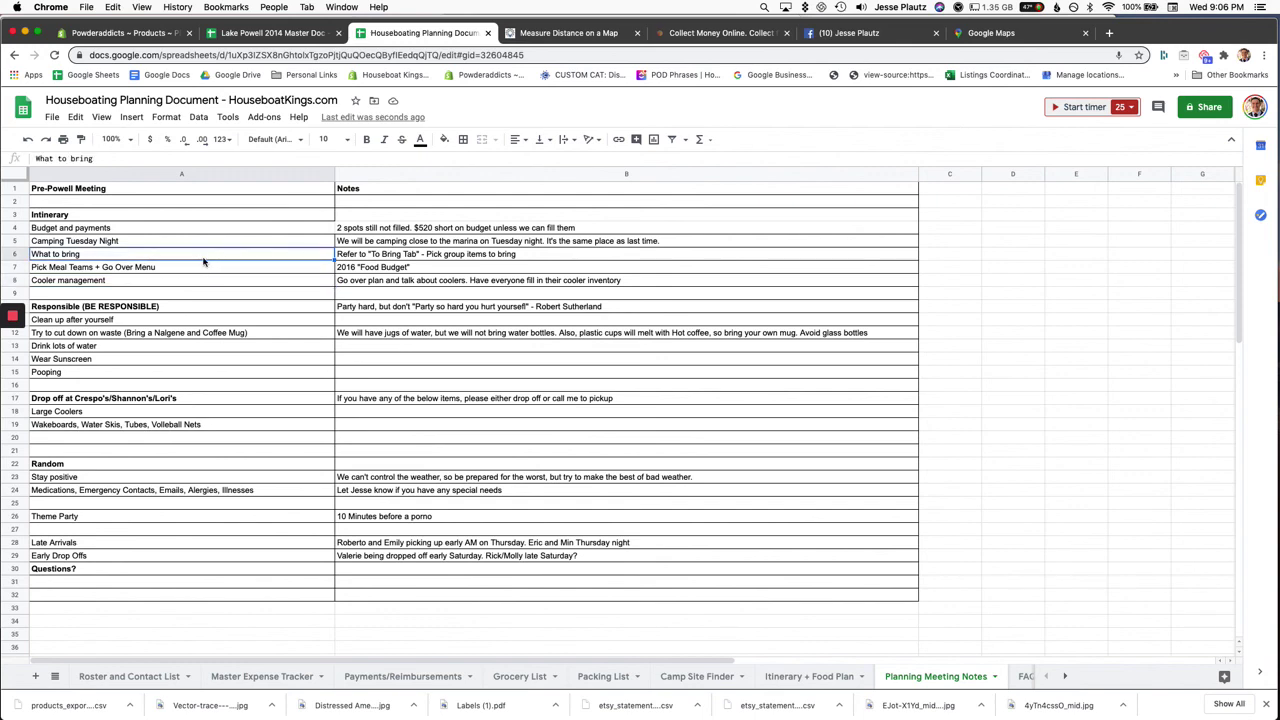
click(187, 480)
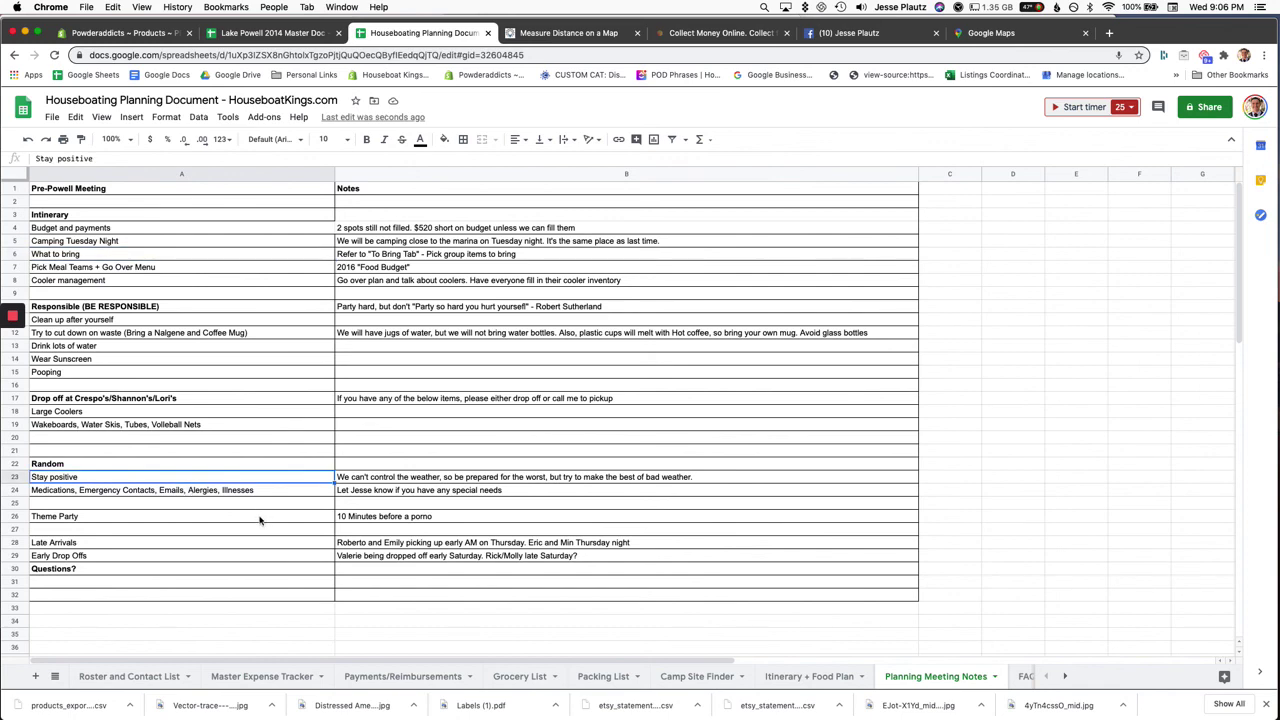
click(364, 479)
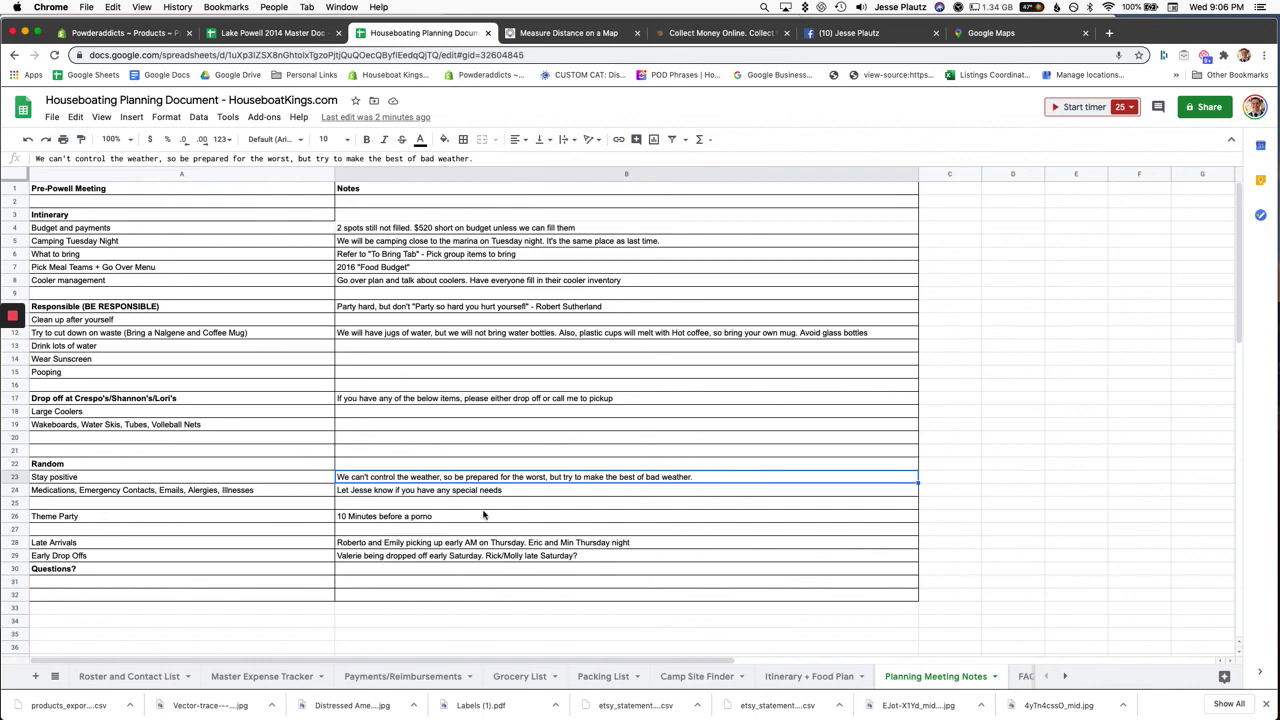
click(308, 522)
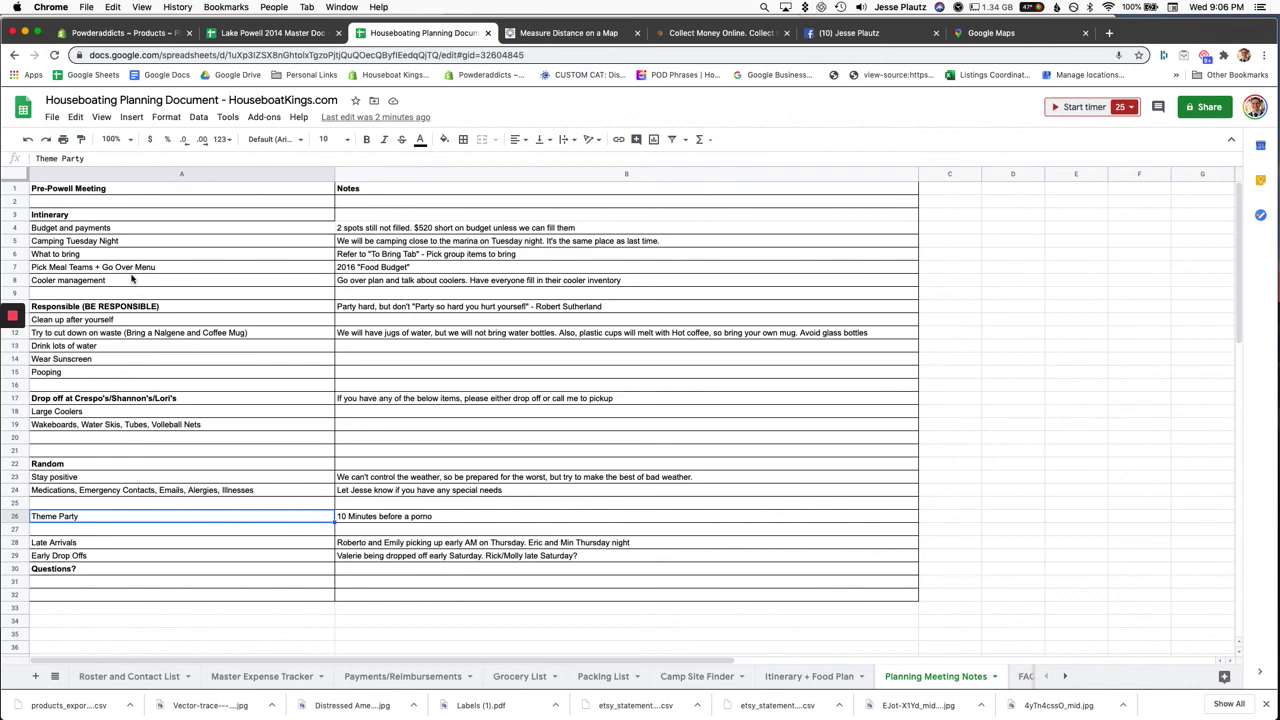
Step: Review the agenda items on meal teams, what to bring and budget, plus the note on cutting down waste
click(139, 270)
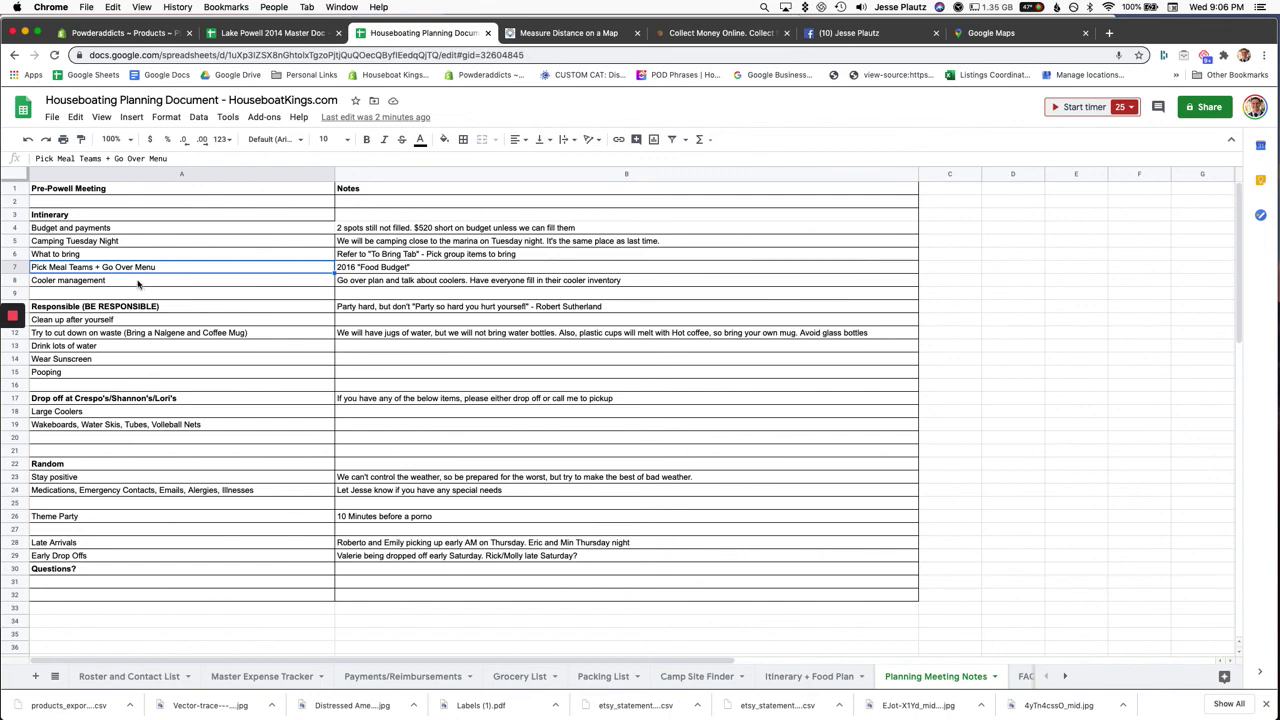
click(148, 257)
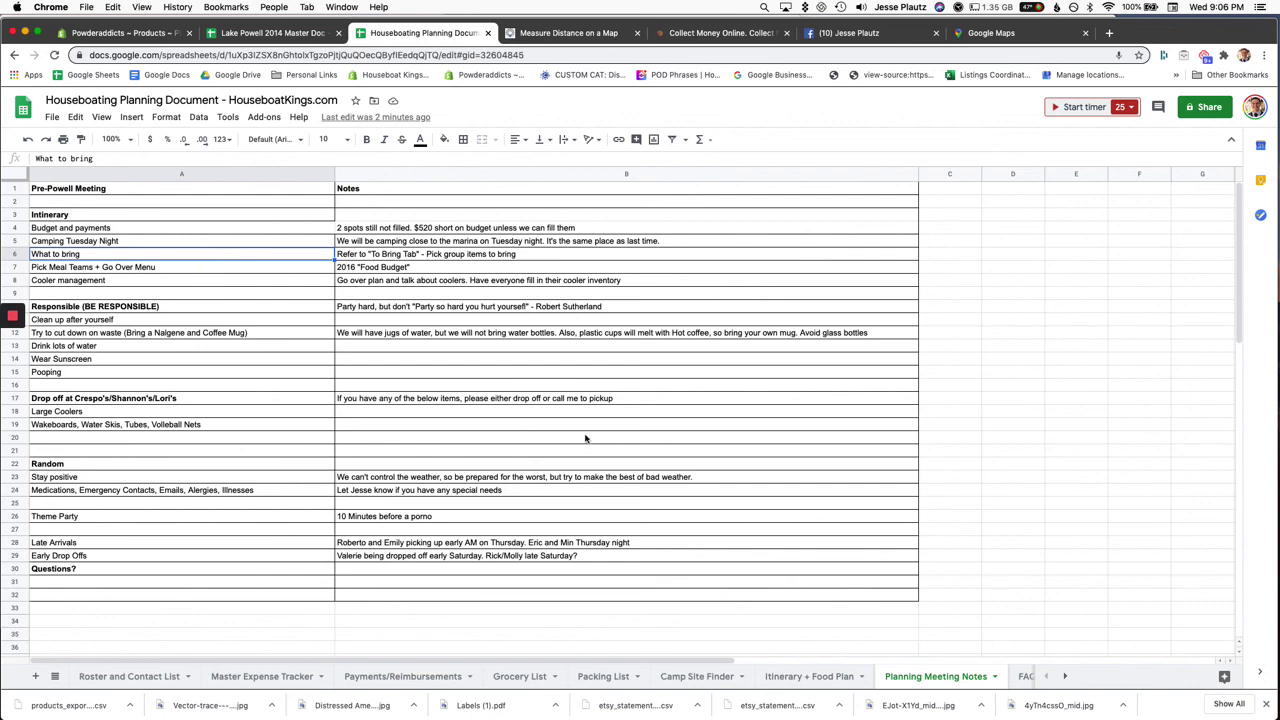
click(232, 229)
click(600, 333)
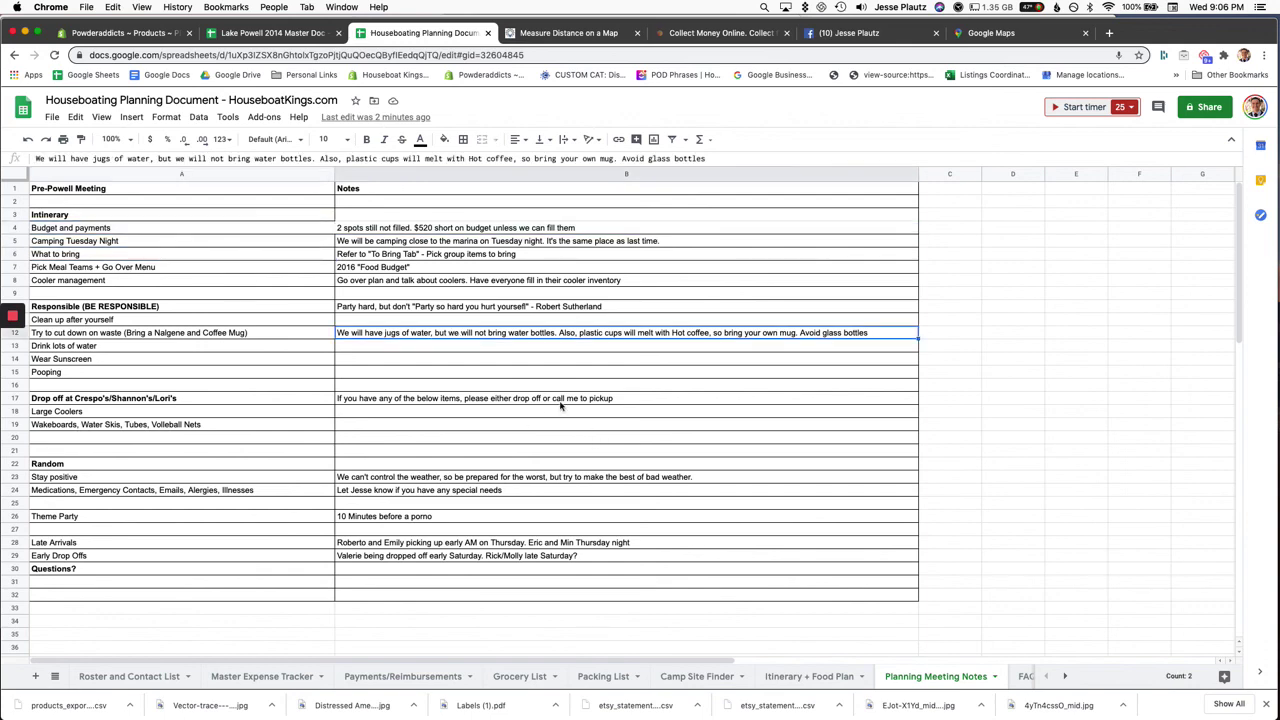
Step: Open the FAQ sheet and examine its questions and answers on final payment, costs, gear, marina location and package mailing
click(1026, 678)
click(443, 487)
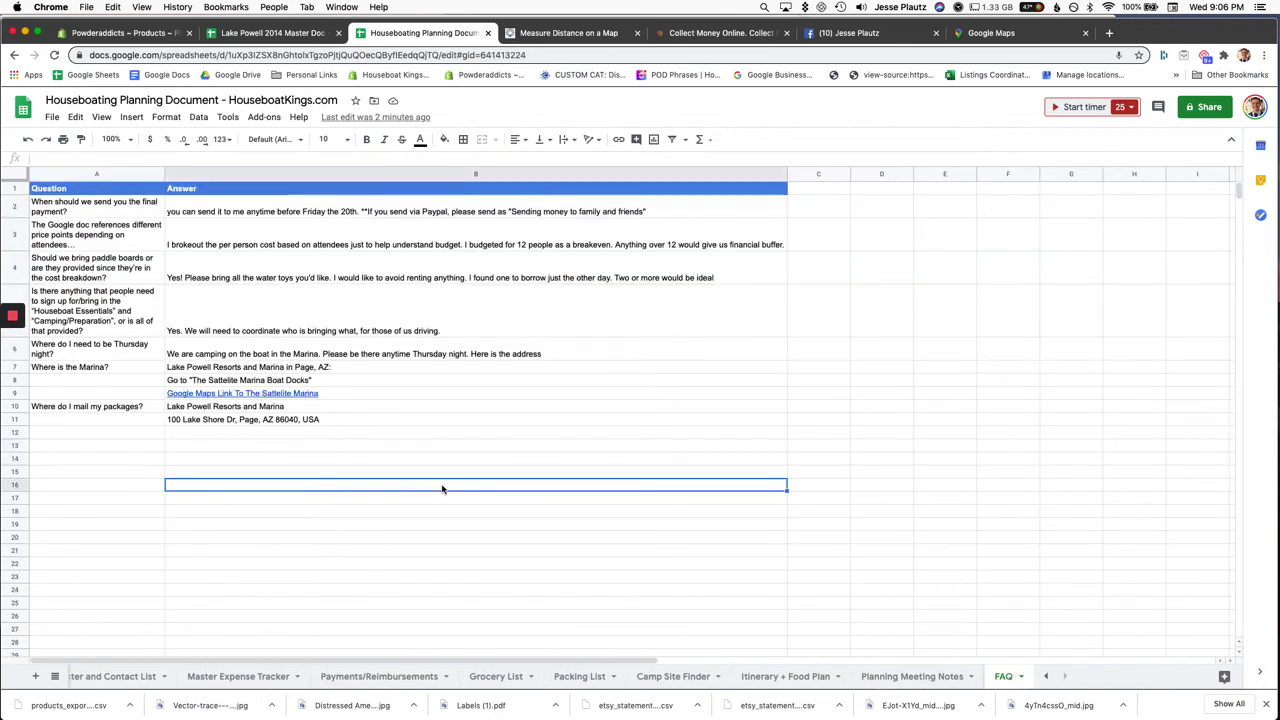
mouse_move(100, 207)
mouse_down()
mouse_move(440, 405)
mouse_move(440, 366)
mouse_move(125, 333)
mouse_up()
click(434, 447)
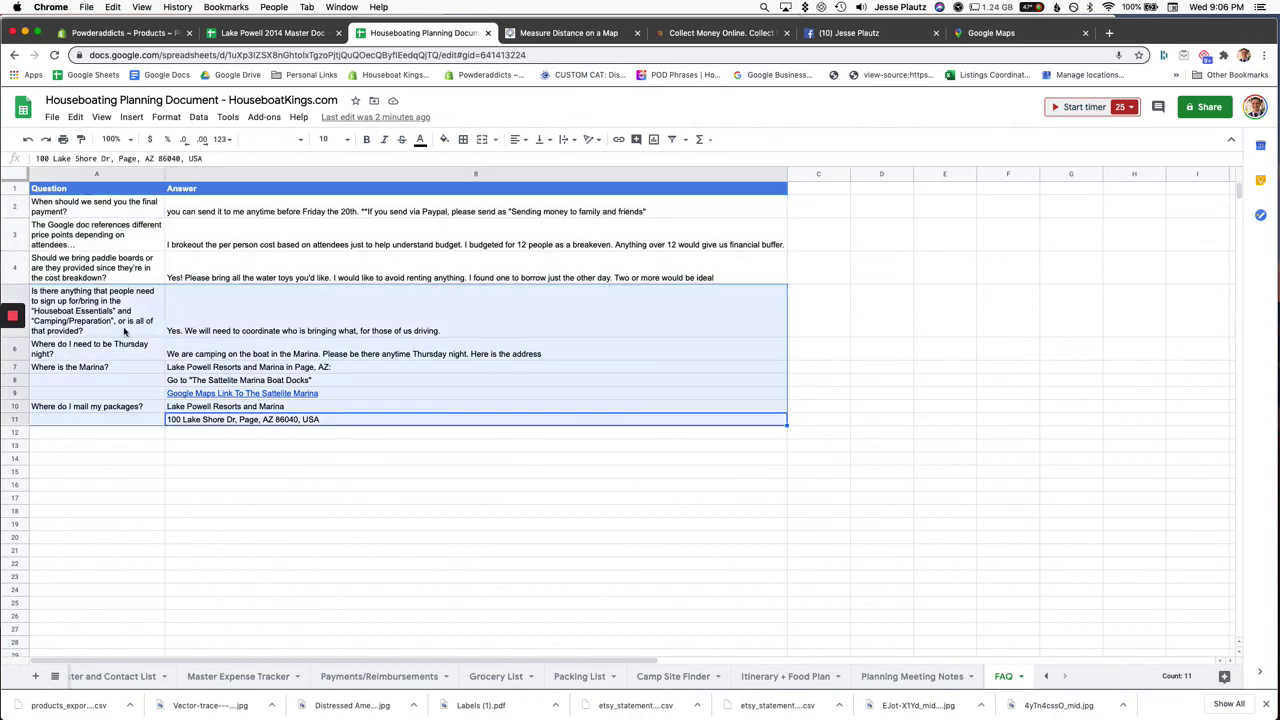
click(125, 333)
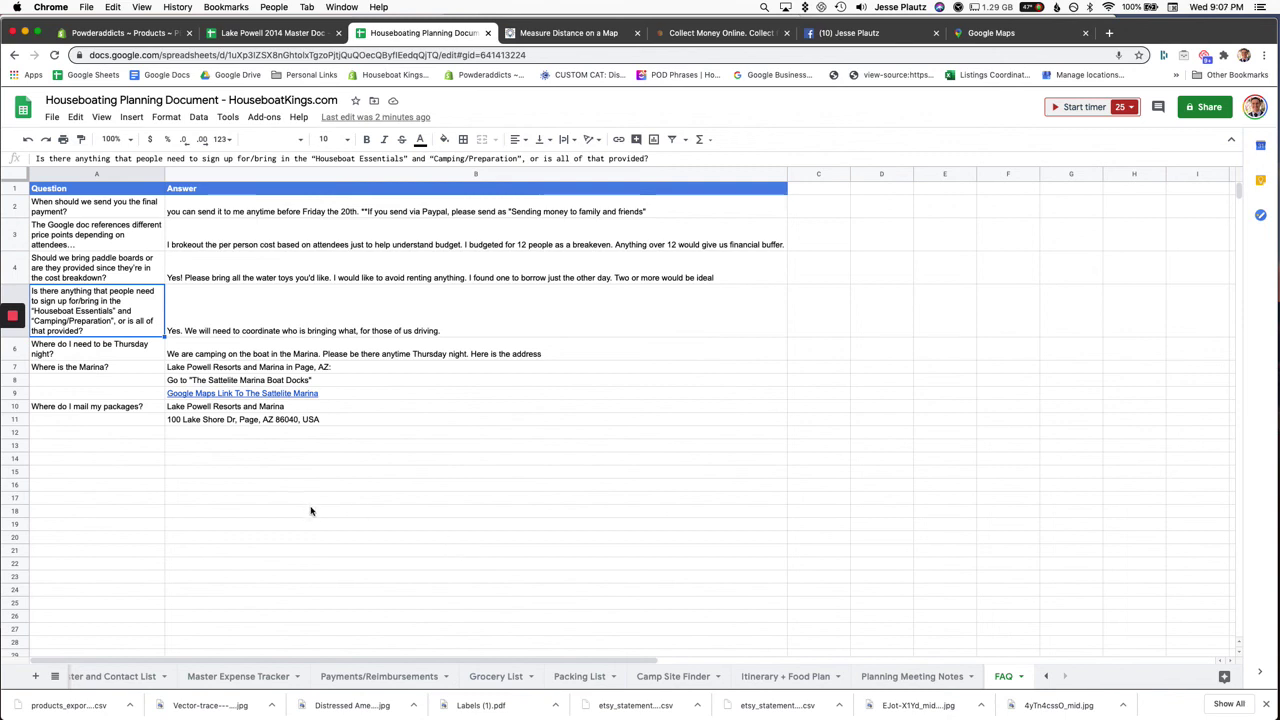
click(102, 240)
click(98, 216)
drag(98, 216, 470, 424)
click(472, 445)
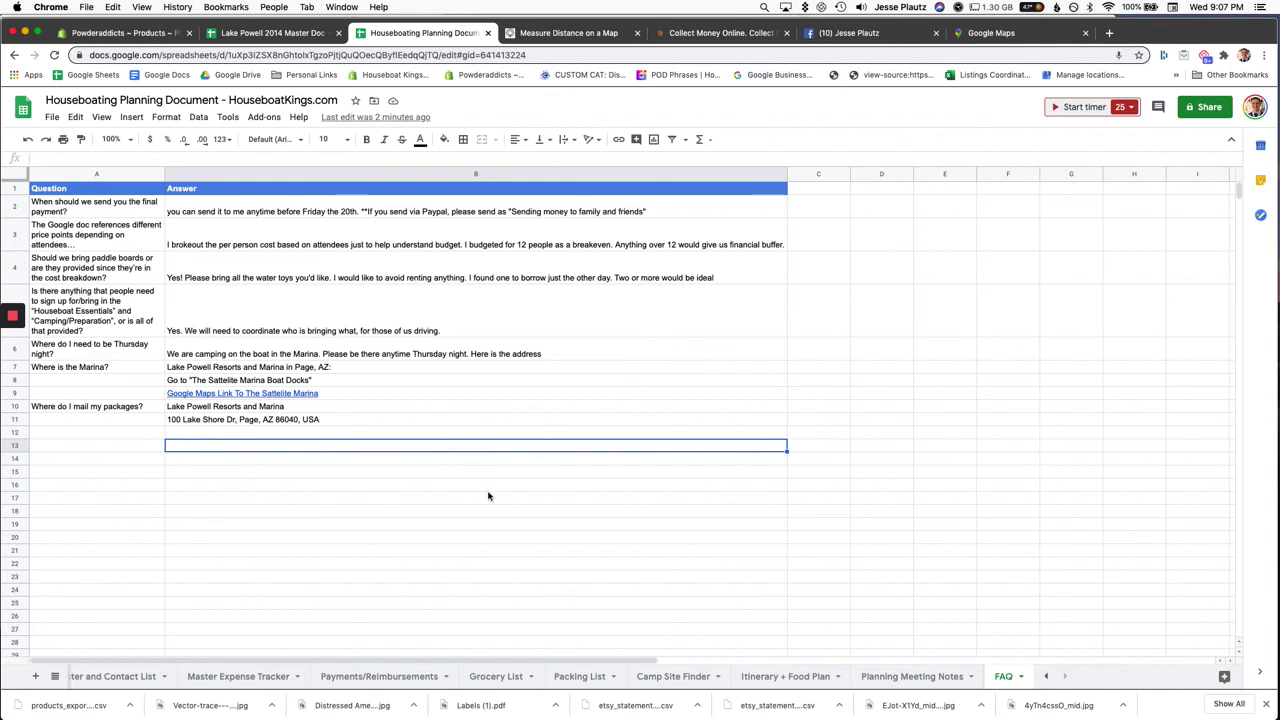
Step: Return to the Payments/Reimbursements sheet and review the deposit and final payment table across all guest rows
click(225, 679)
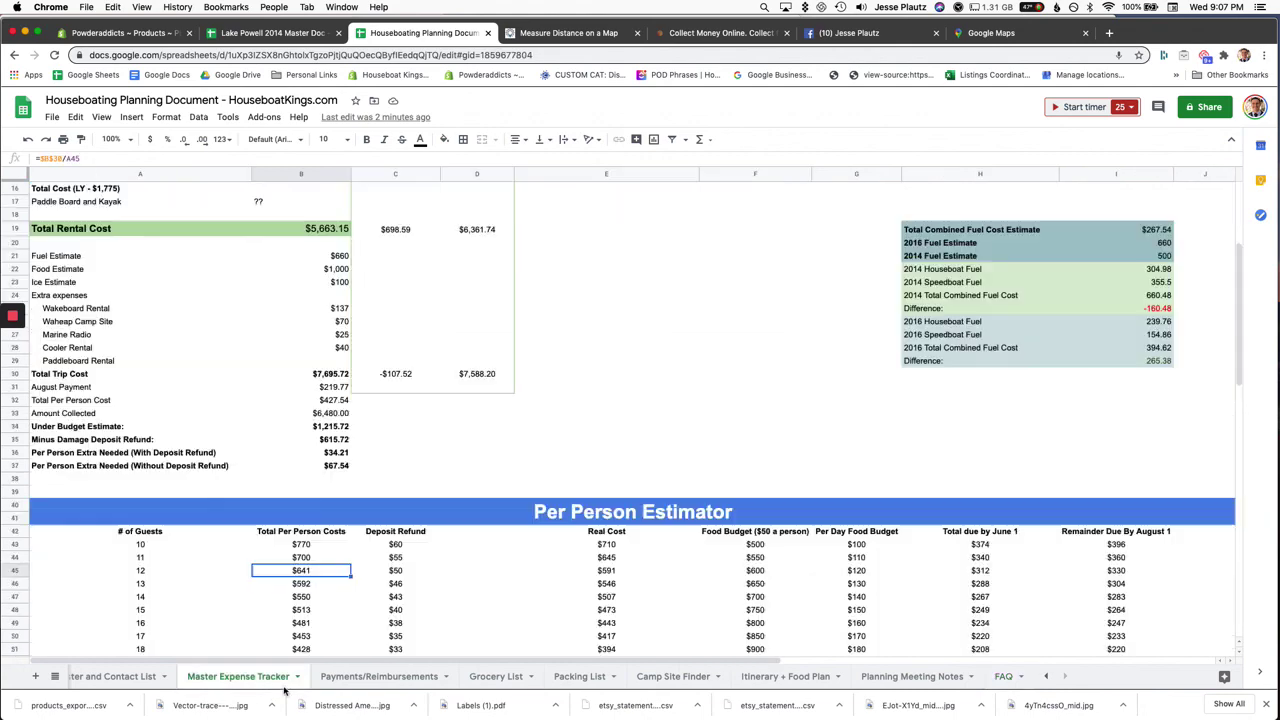
click(405, 677)
click(434, 348)
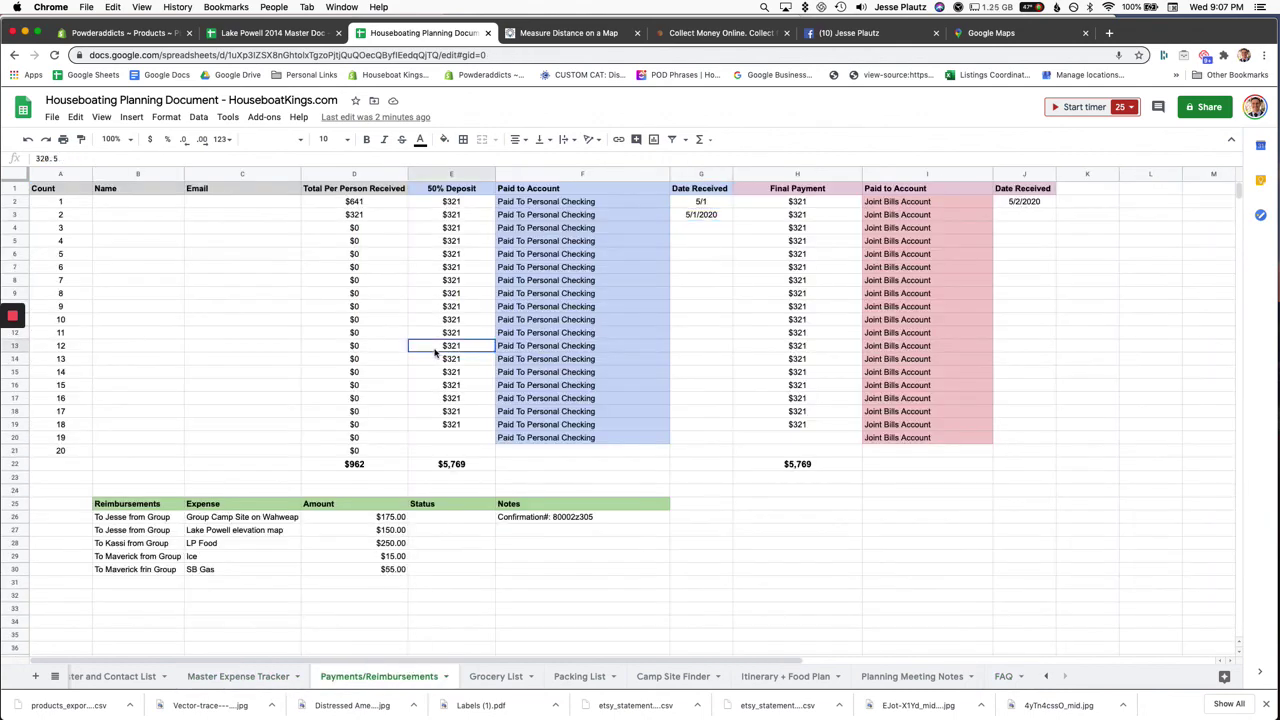
click(583, 216)
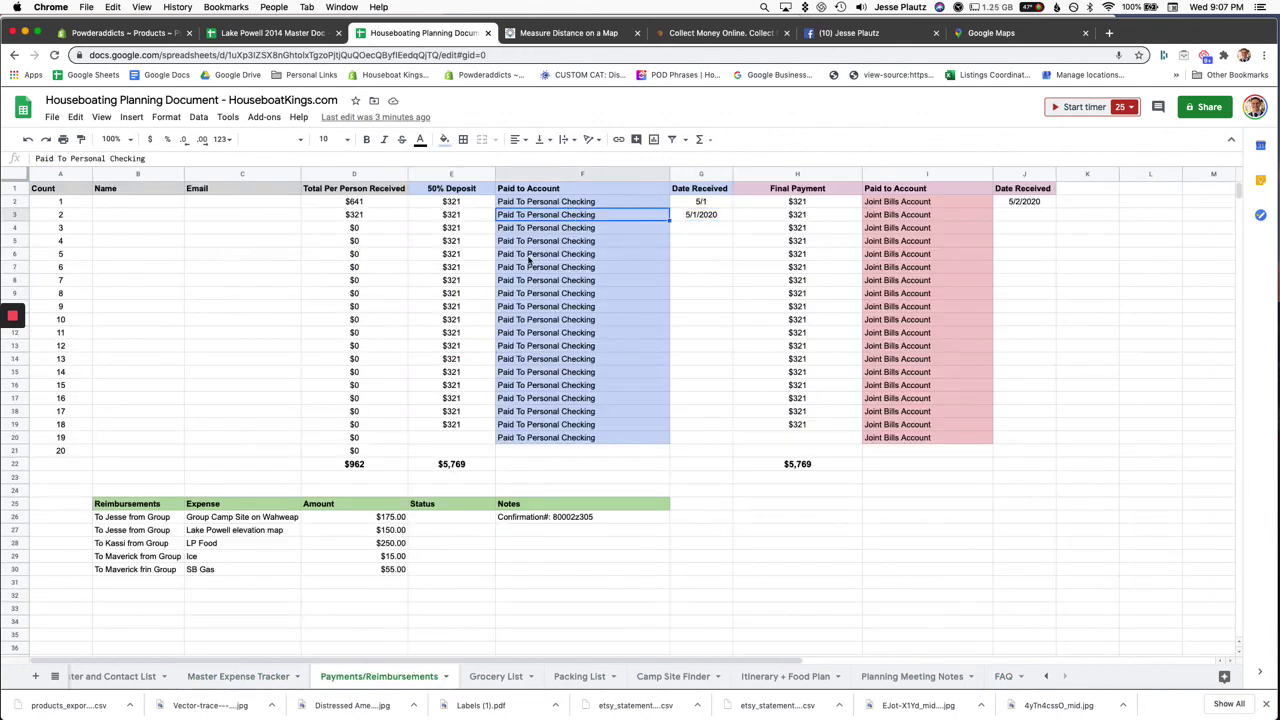
drag(172, 208, 932, 456)
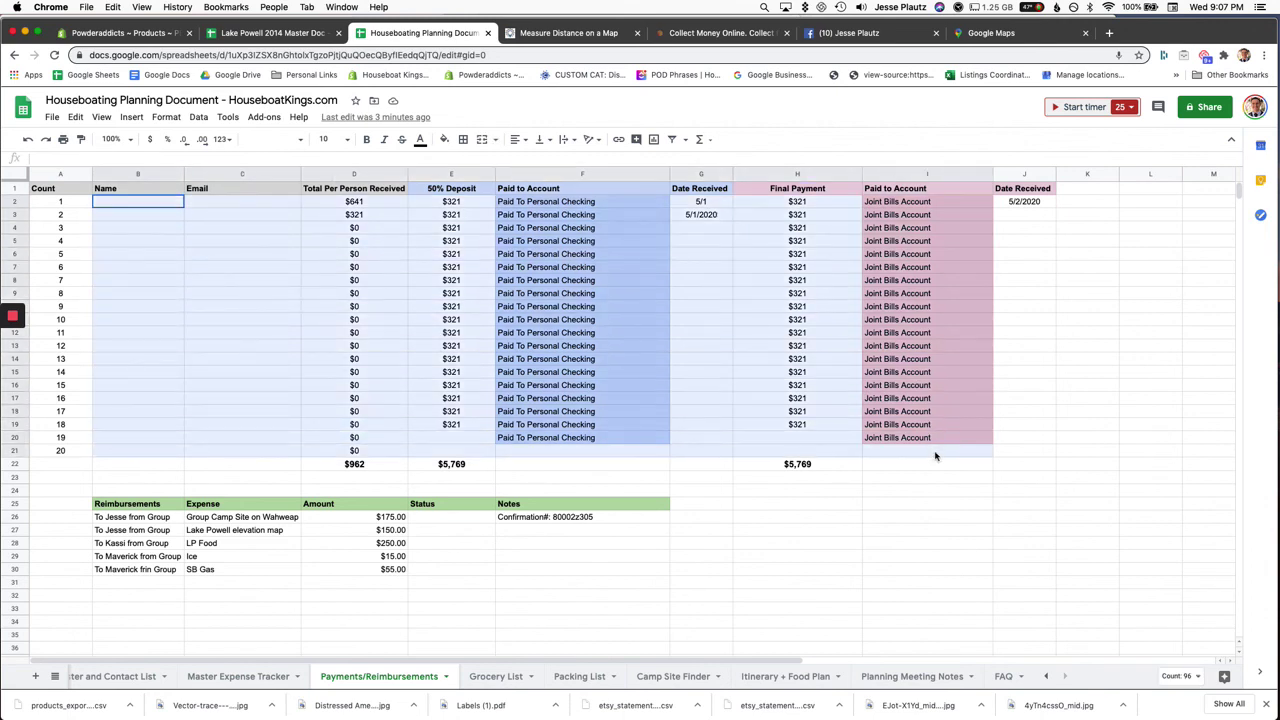
click(926, 492)
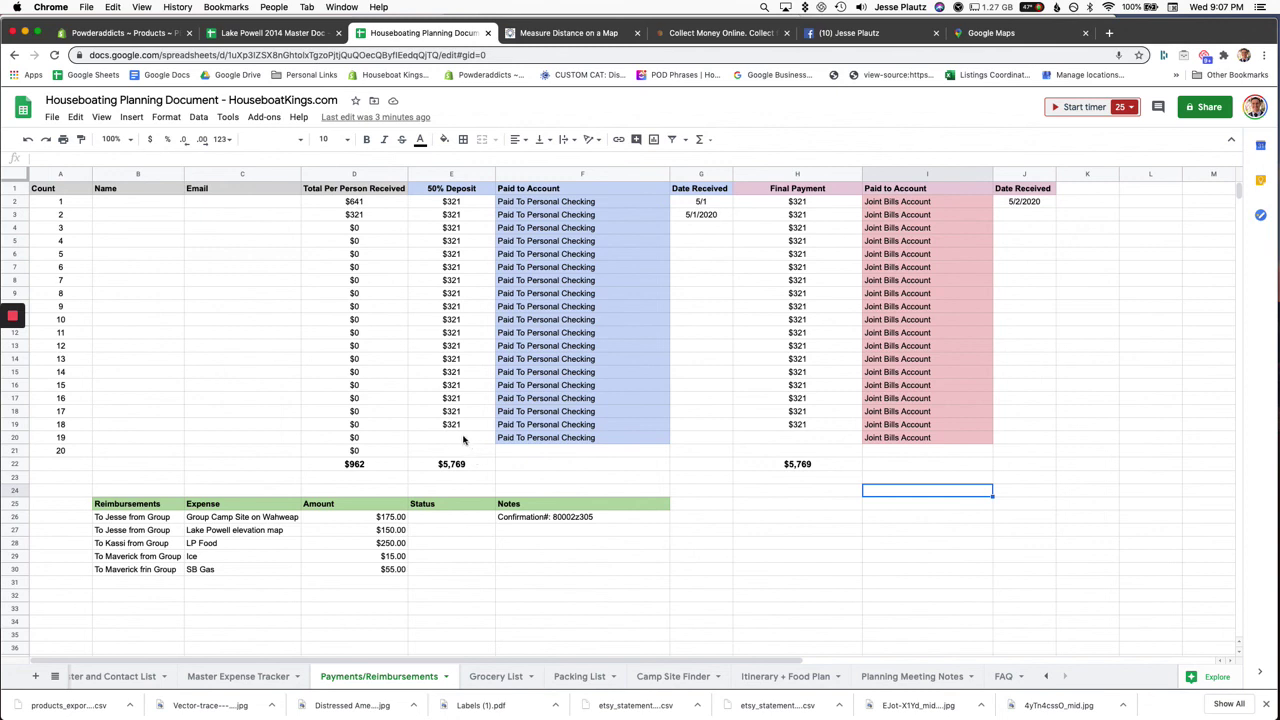
Step: Examine the Name and Email columns of the guest payment table
drag(182, 307, 177, 391)
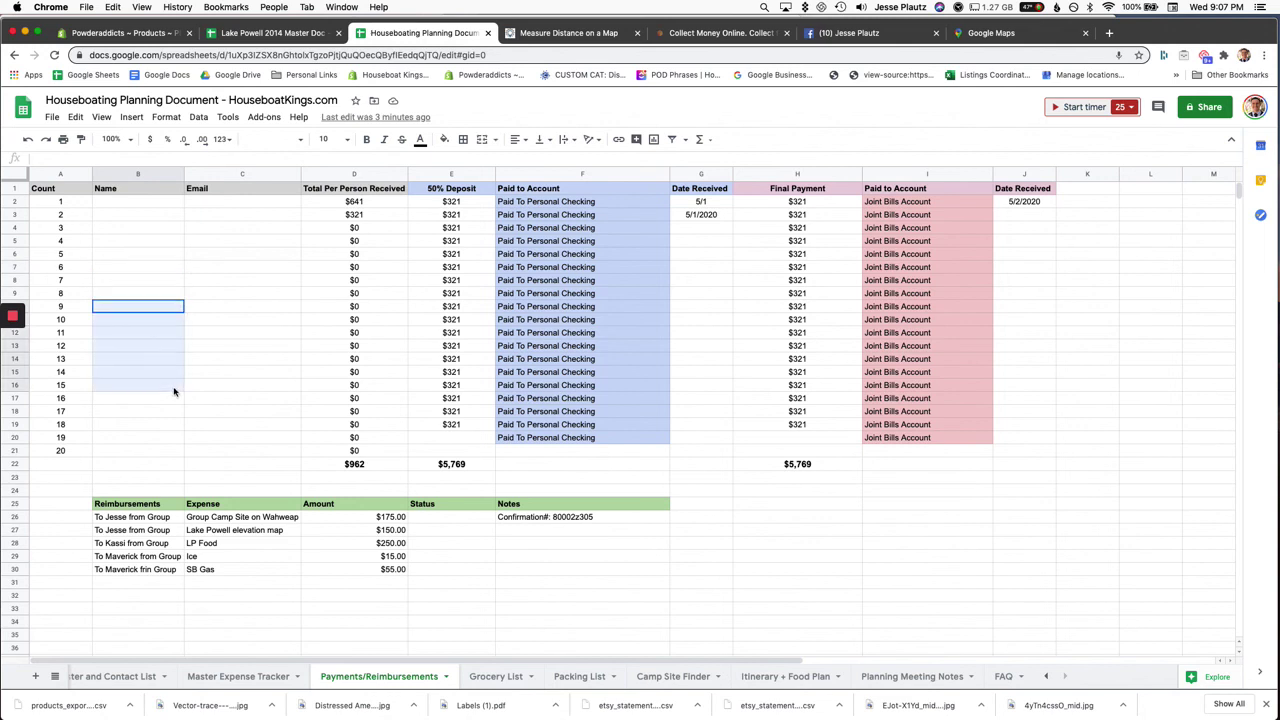
click(211, 388)
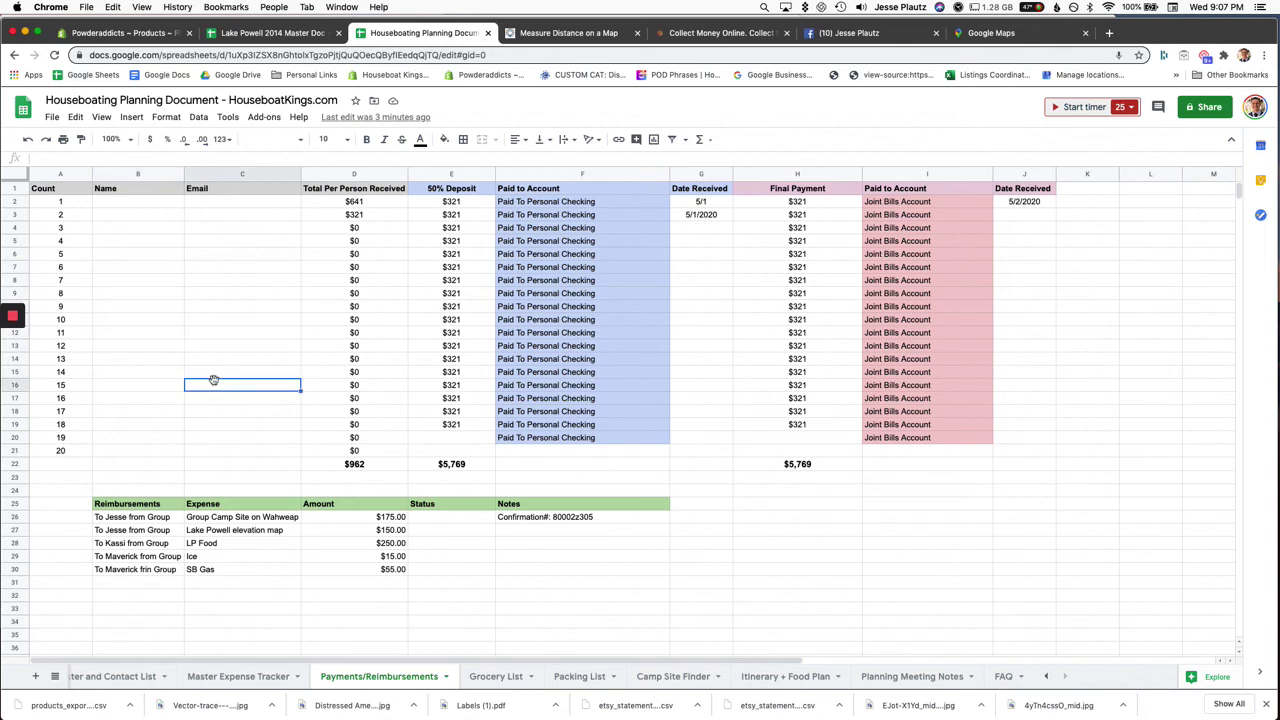
drag(191, 380, 177, 384)
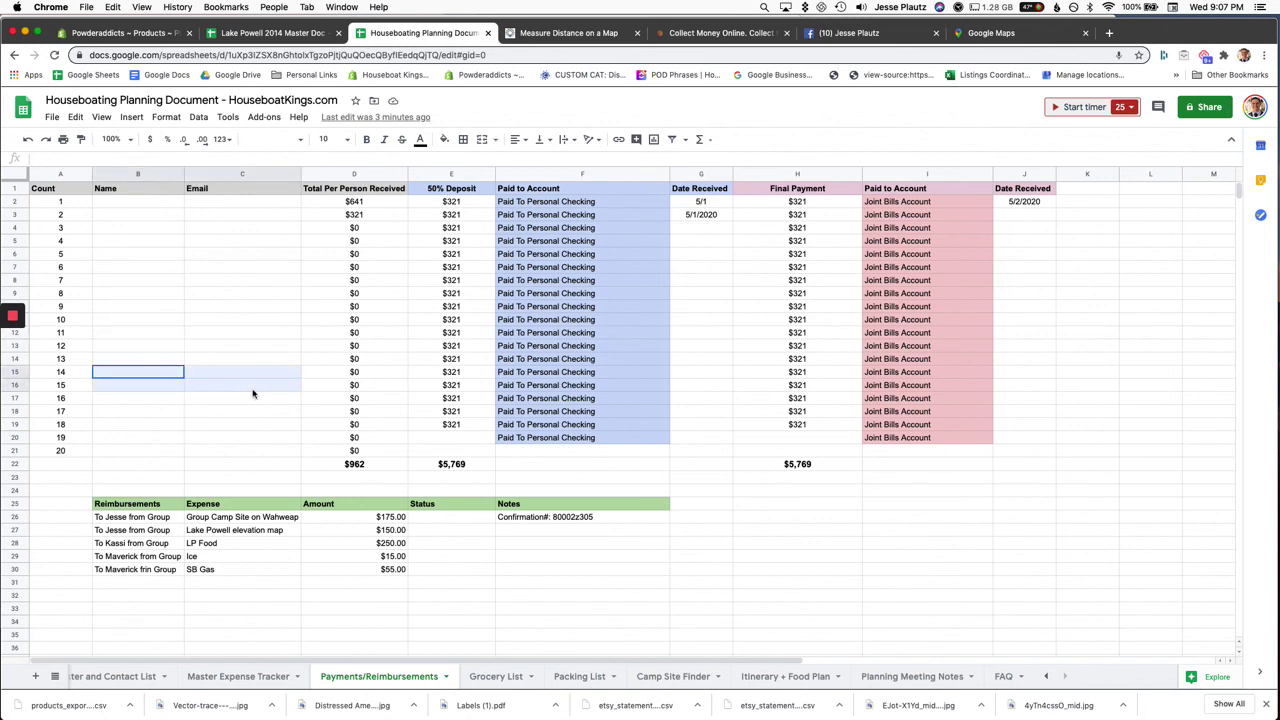
click(258, 403)
drag(258, 403, 138, 210)
click(138, 253)
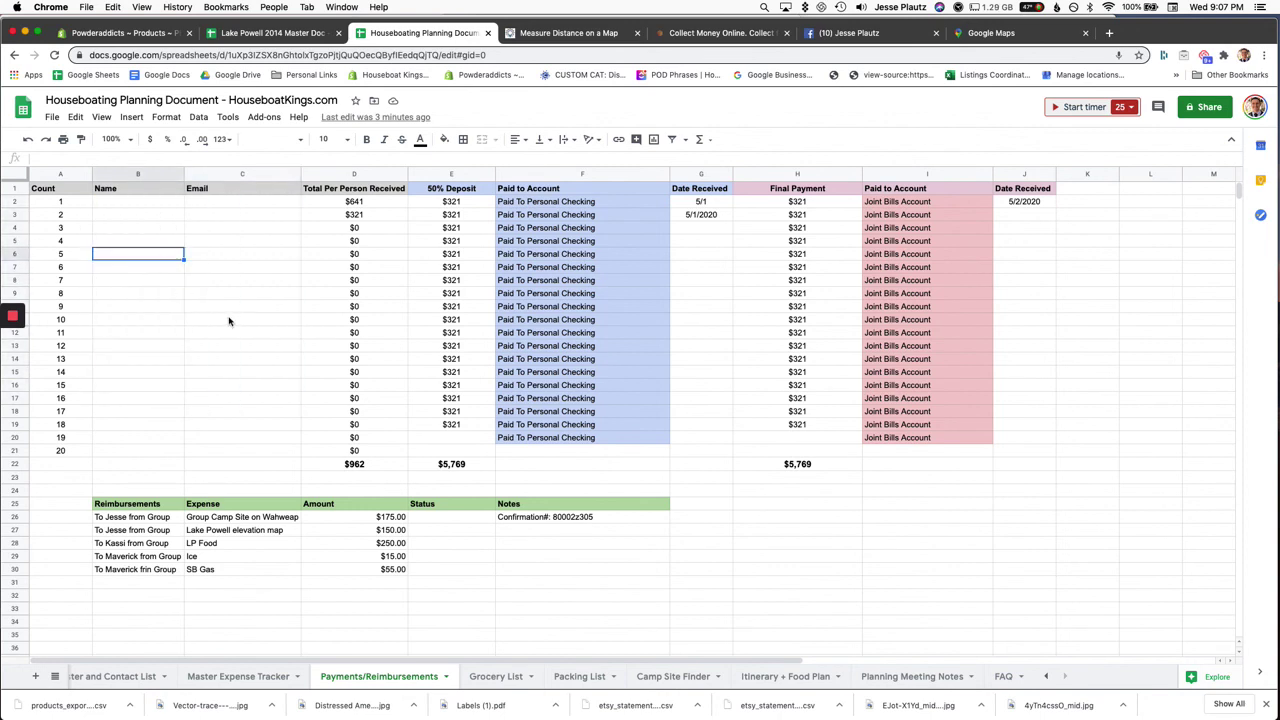